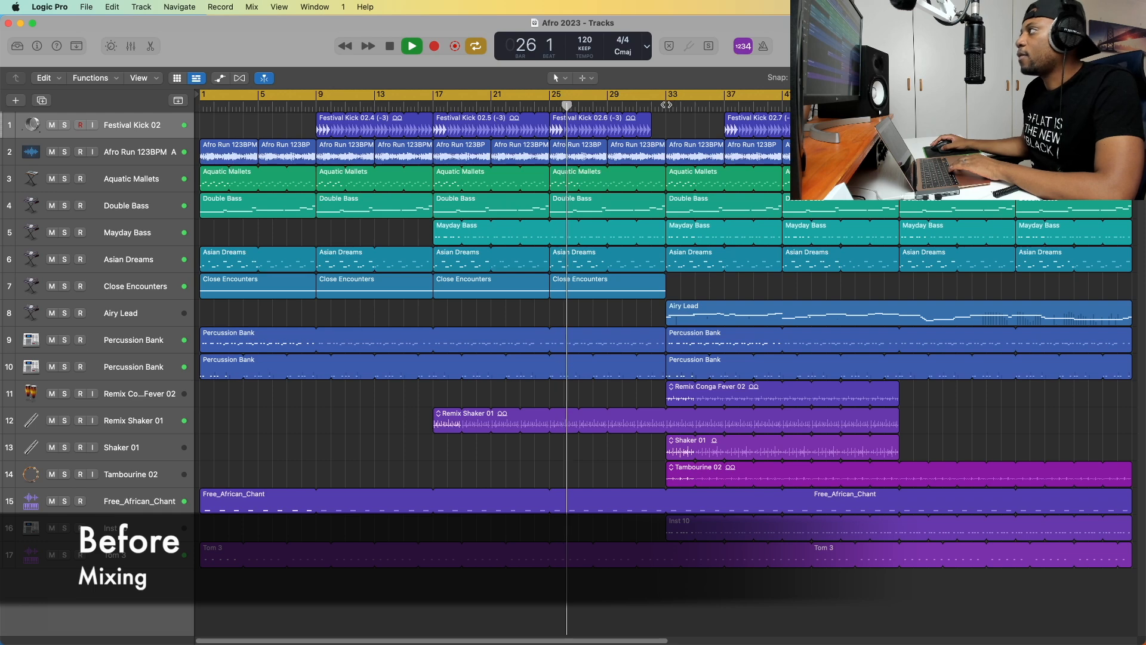
- Audition the unmixed arrangement from around bar 33 and stop playback
click(671, 105)
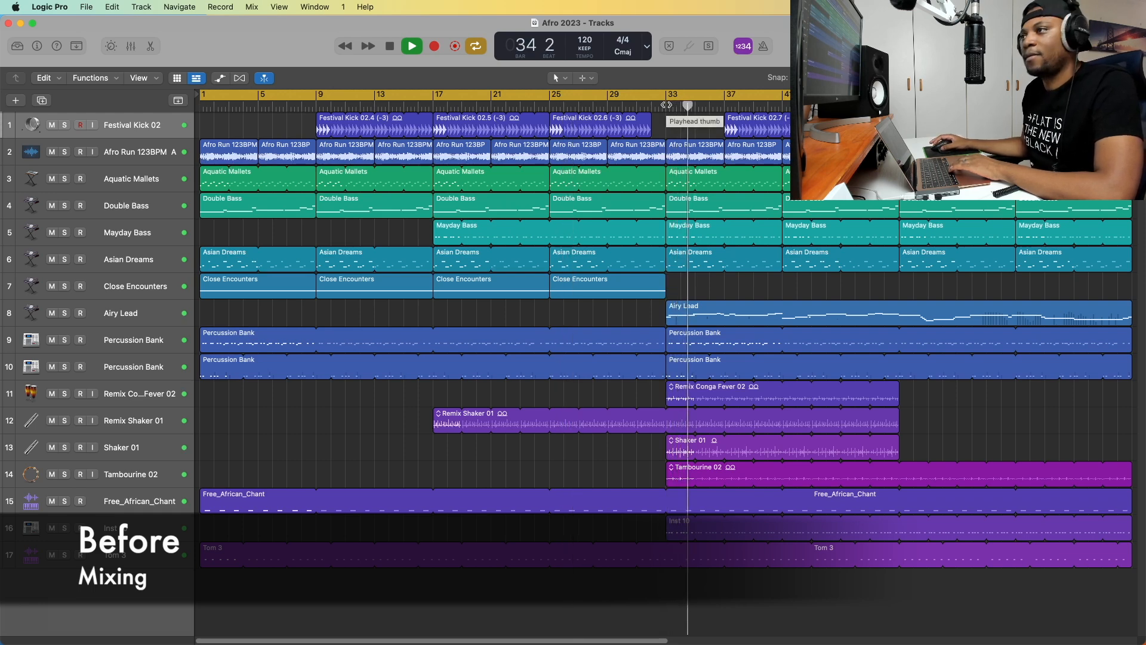
key(space)
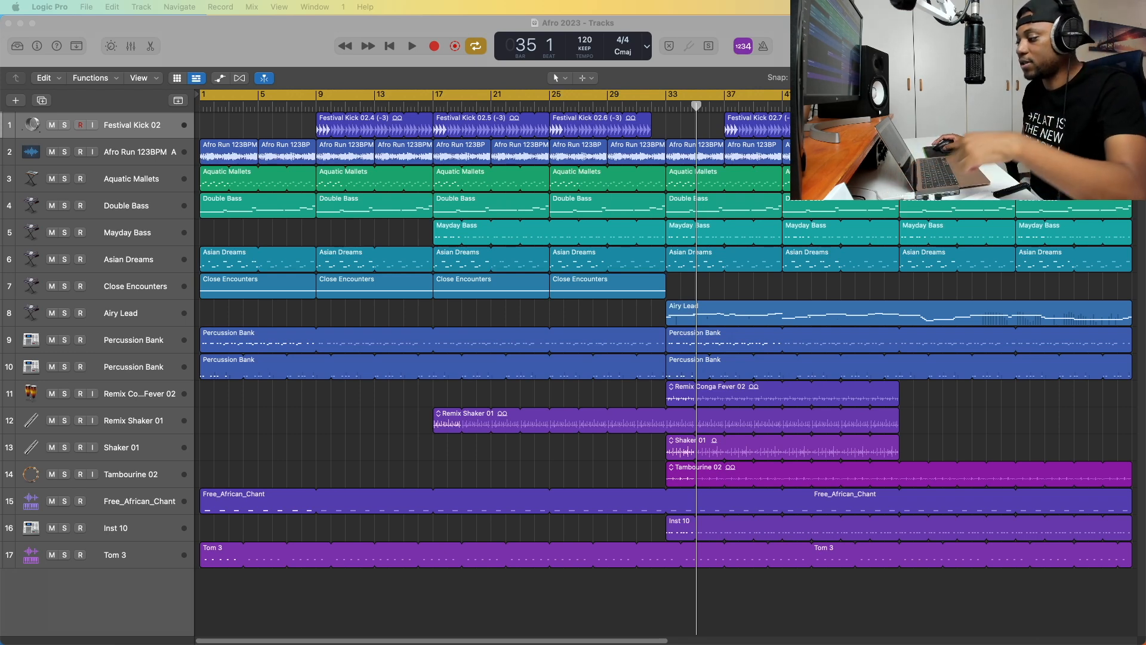
- Switch to EVO Control, reposition its window over the project, and minimize it
drag(445, 644, 456, 132)
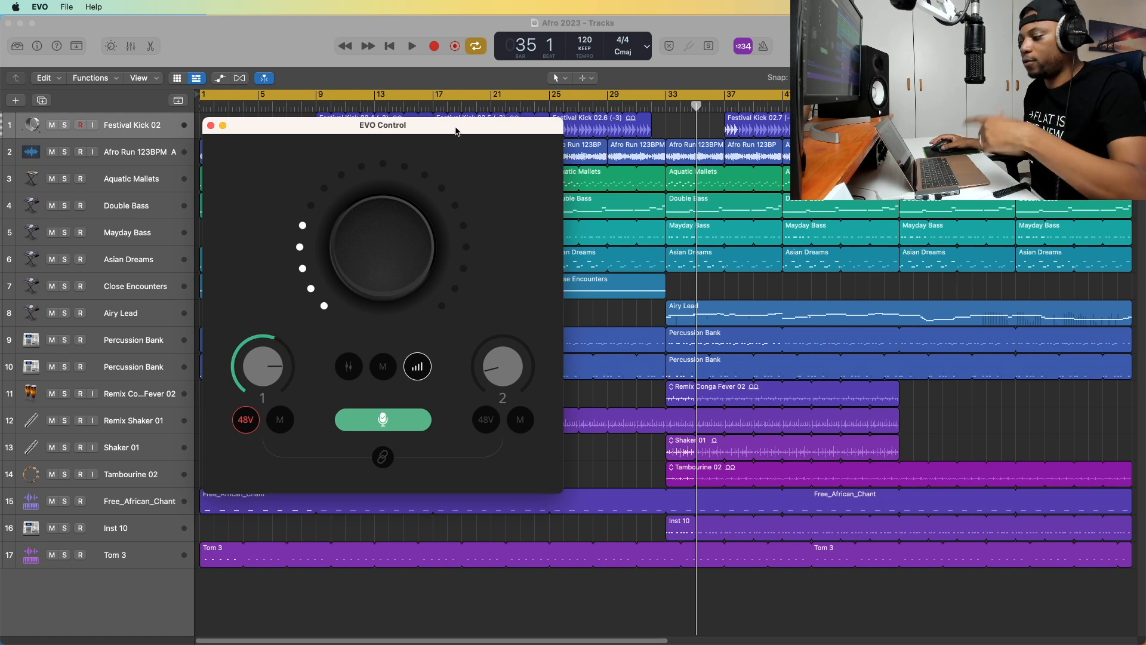
drag(457, 136, 491, 127)
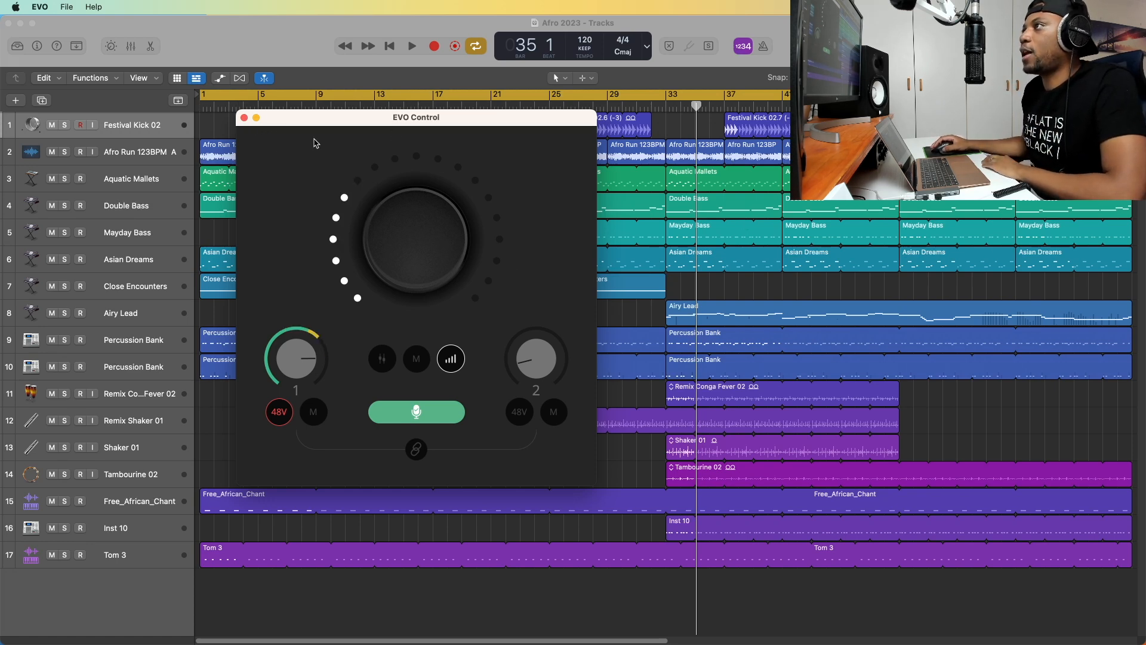
click(257, 118)
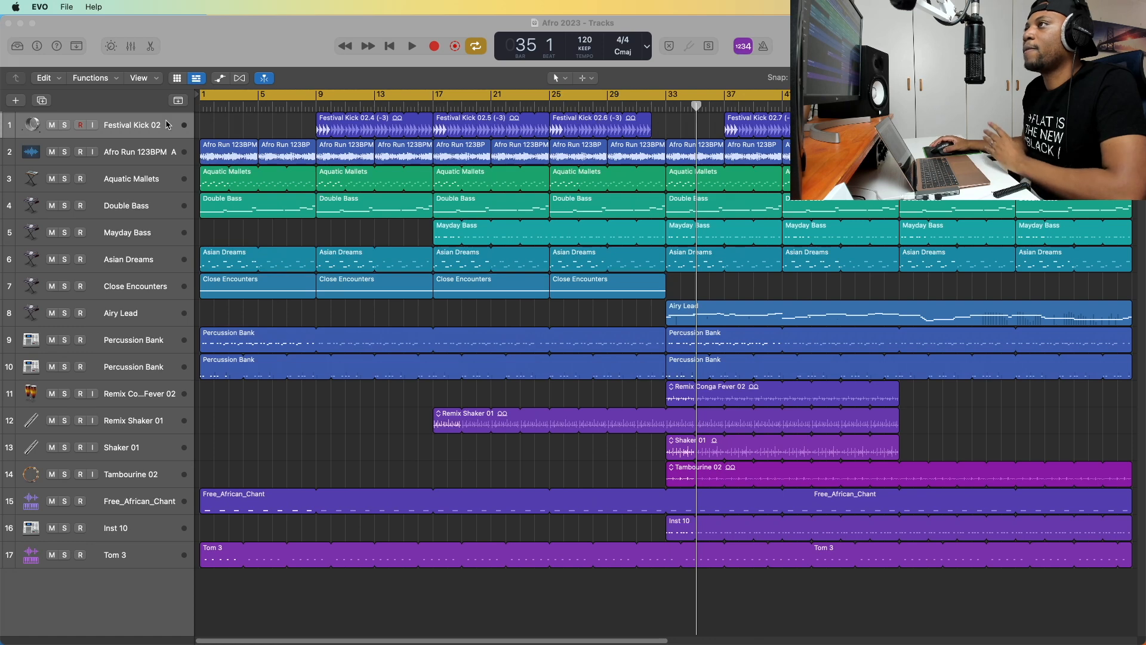
- Show the Library and the Inspector beside the track list
click(17, 48)
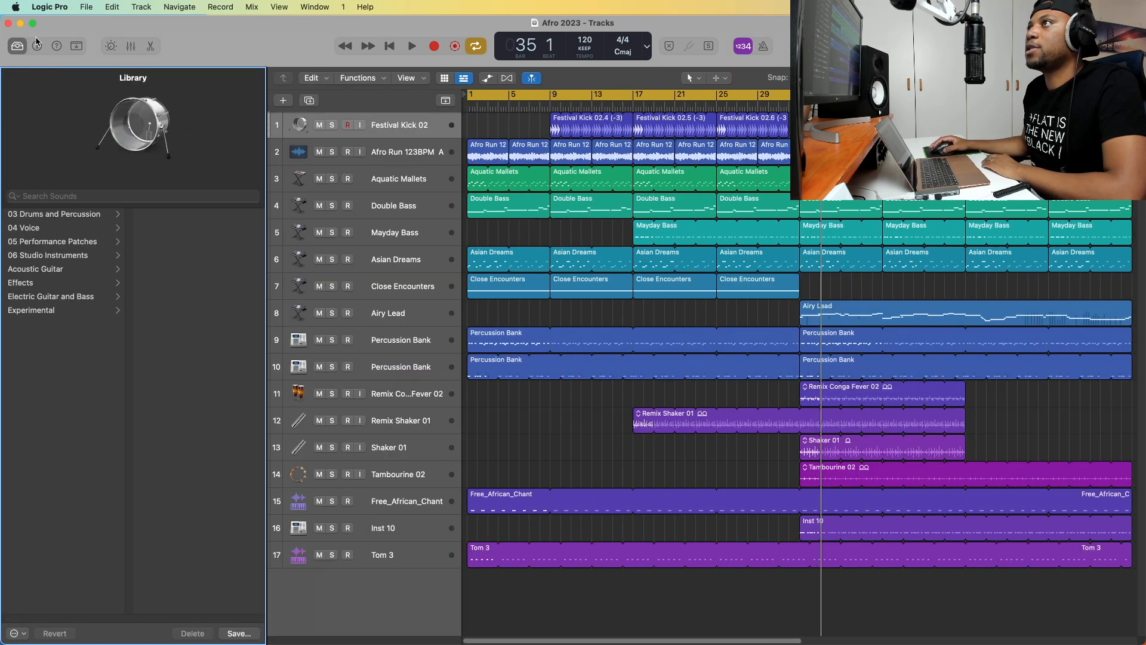
click(37, 46)
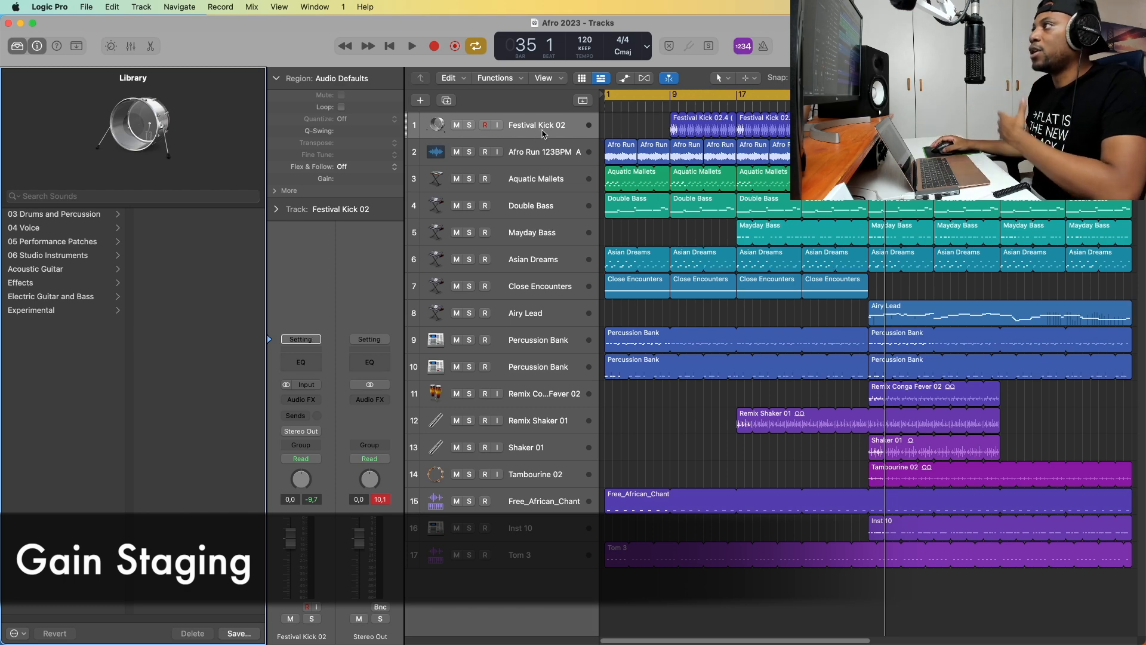
- Solo the Festival Kick 02 track, set the cycle range to start at bar 9, and audition it
click(470, 125)
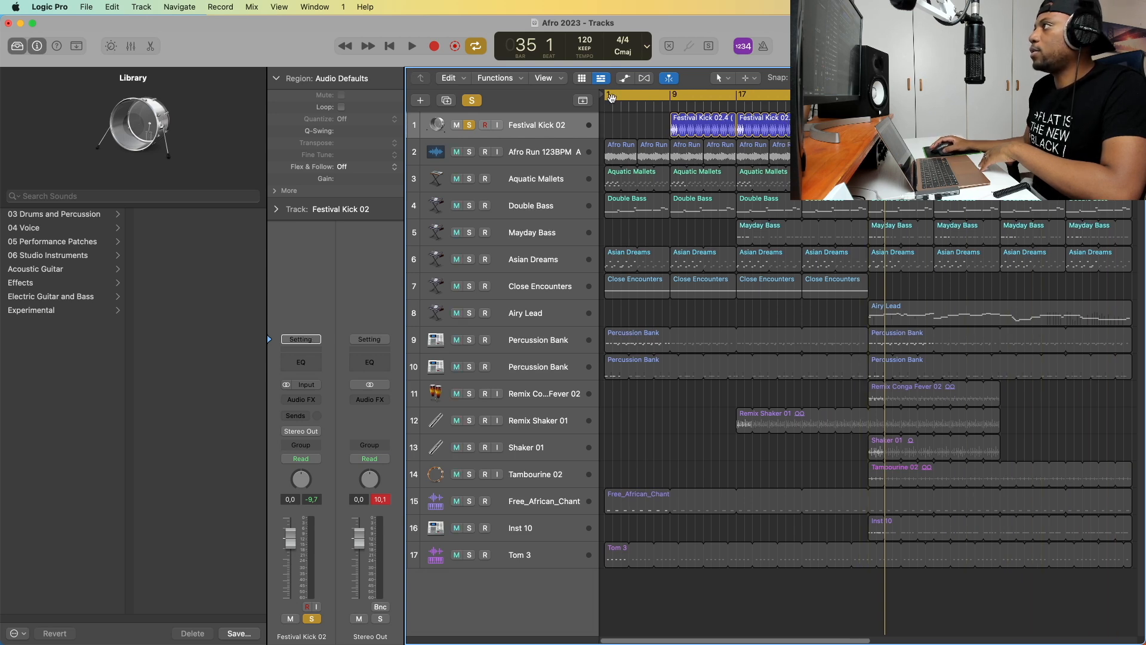
drag(607, 96, 672, 96)
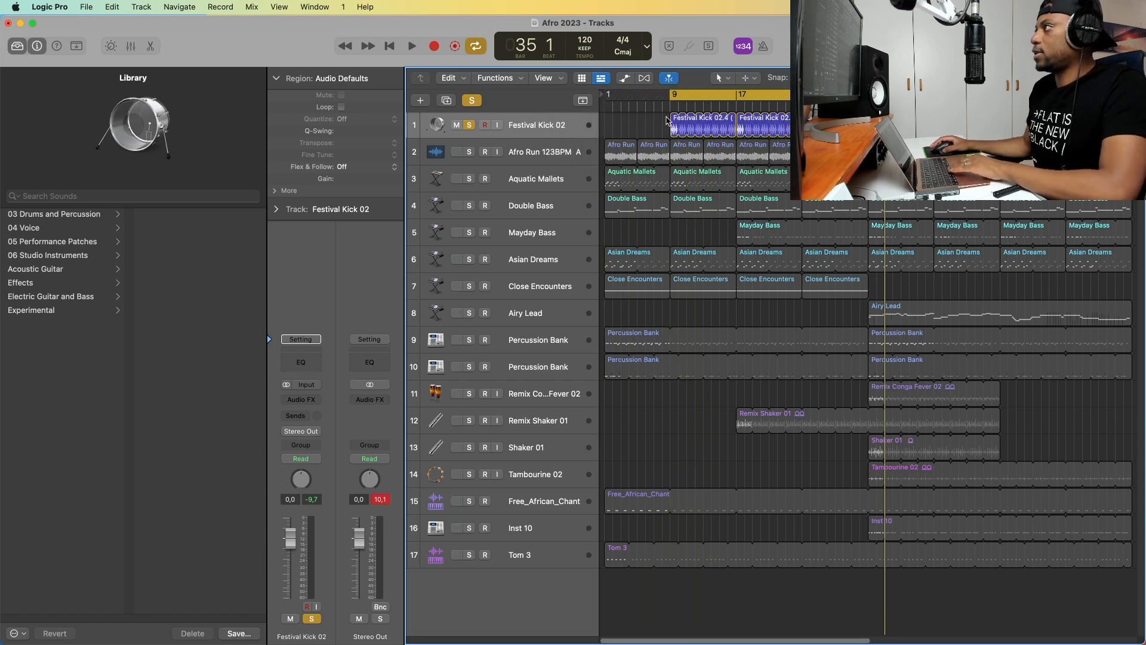
key(space)
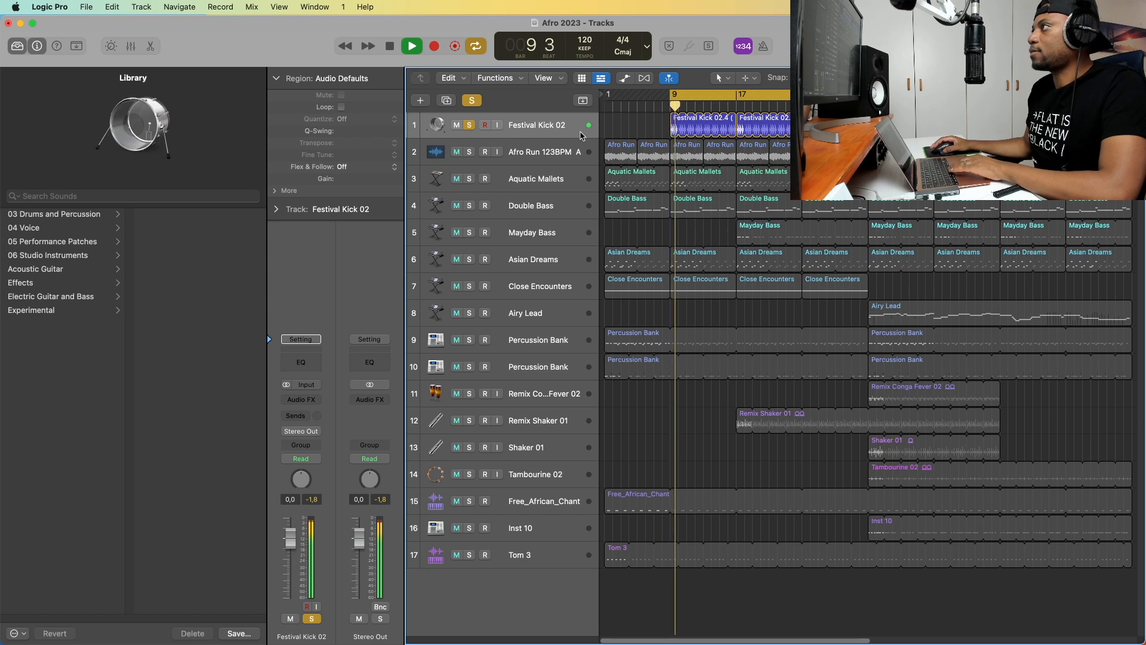
click(579, 131)
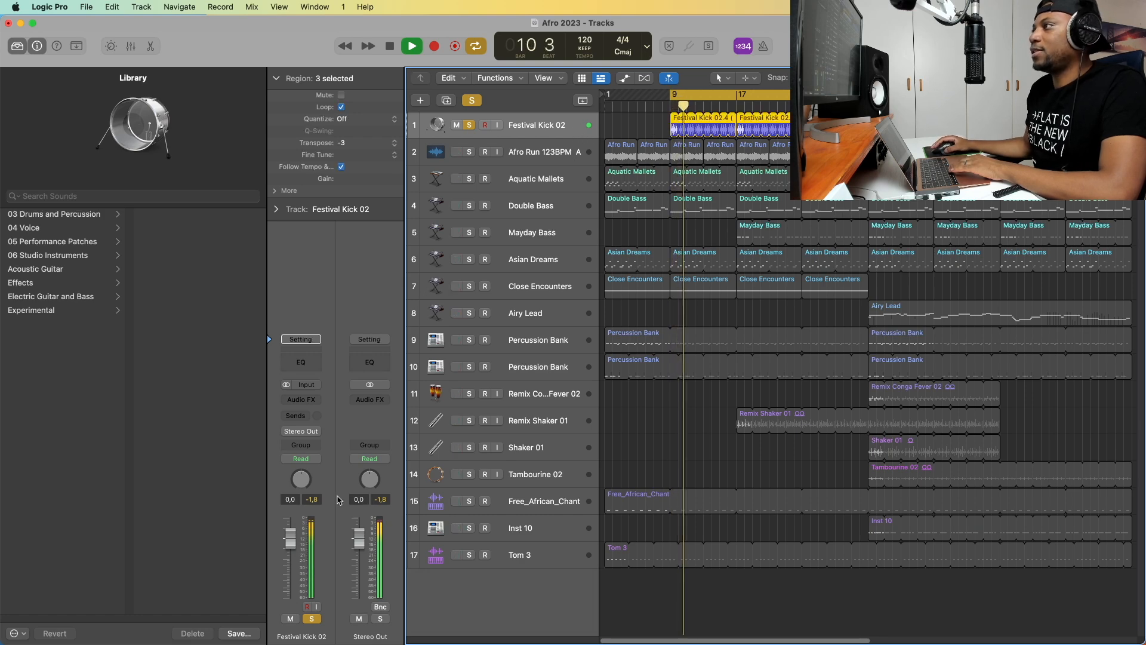
key(space)
- Widen the track headers to expose the volume sliders and lower Festival Kick 02 to -3.0 dB, checking its level in playback
drag(599, 126, 685, 138)
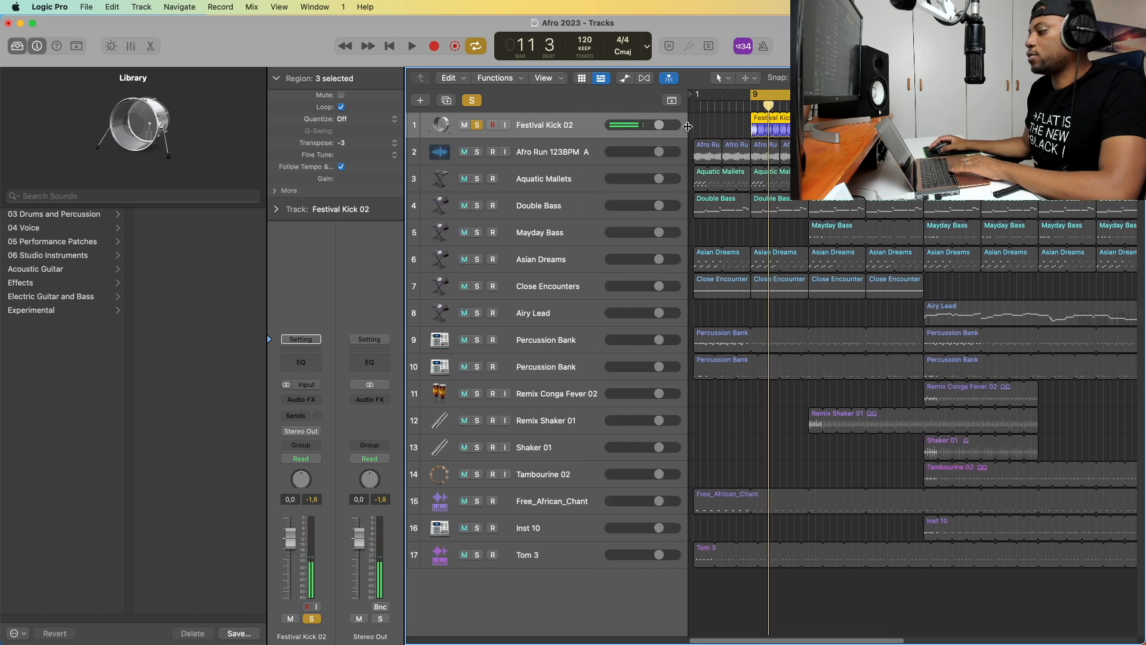
key(space)
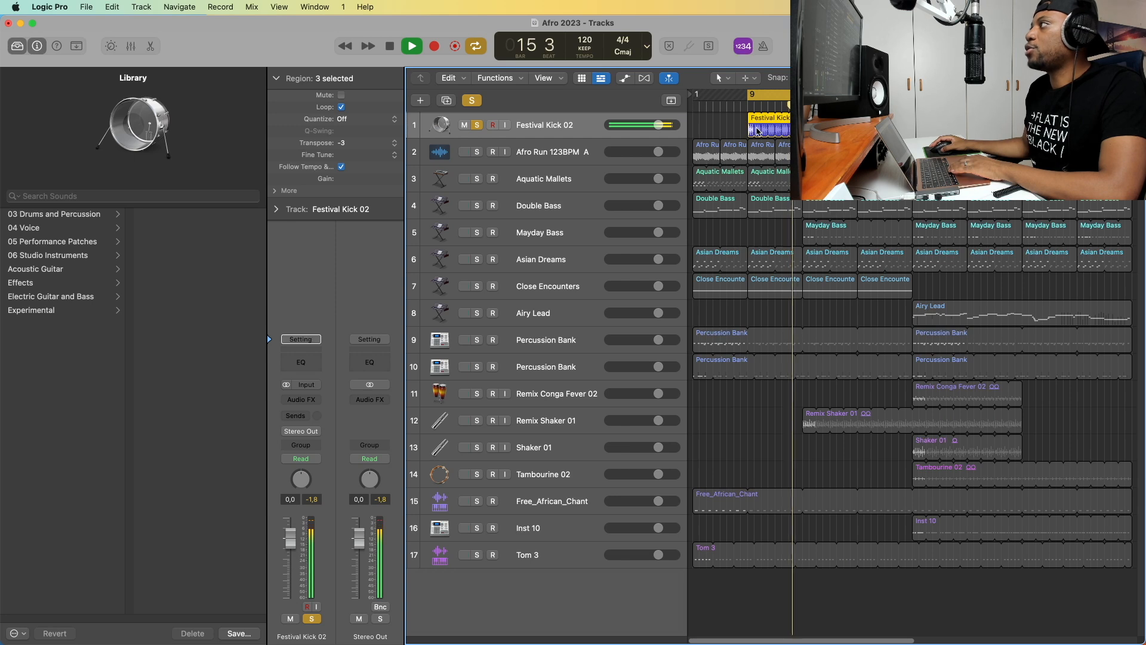
key(space)
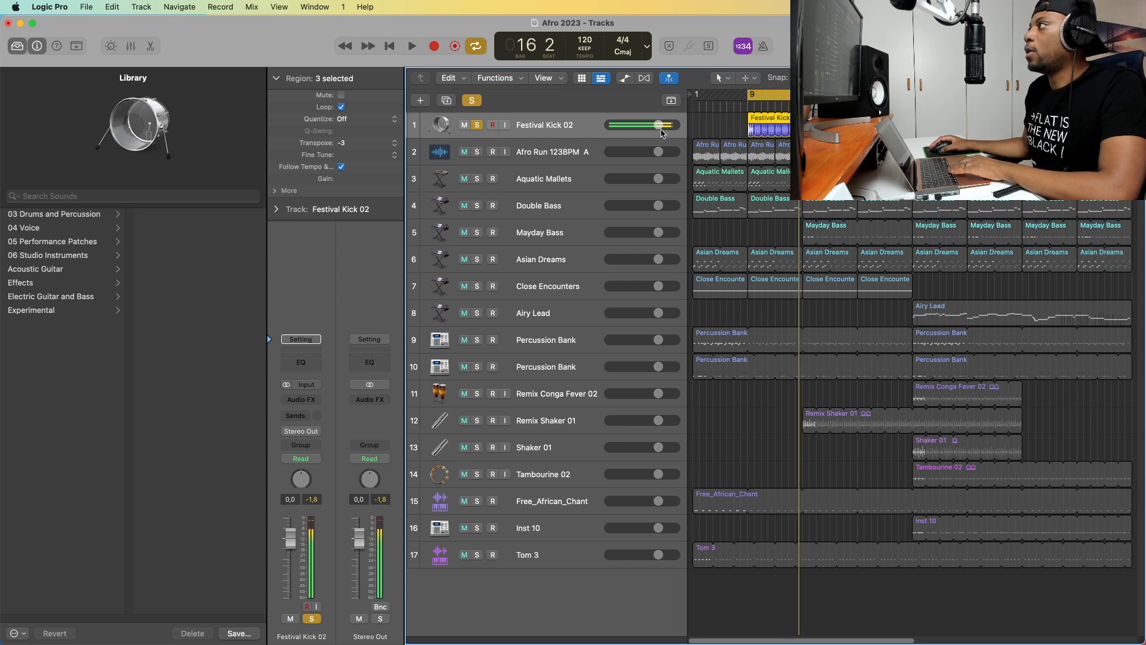
drag(661, 127, 650, 127)
key(space)
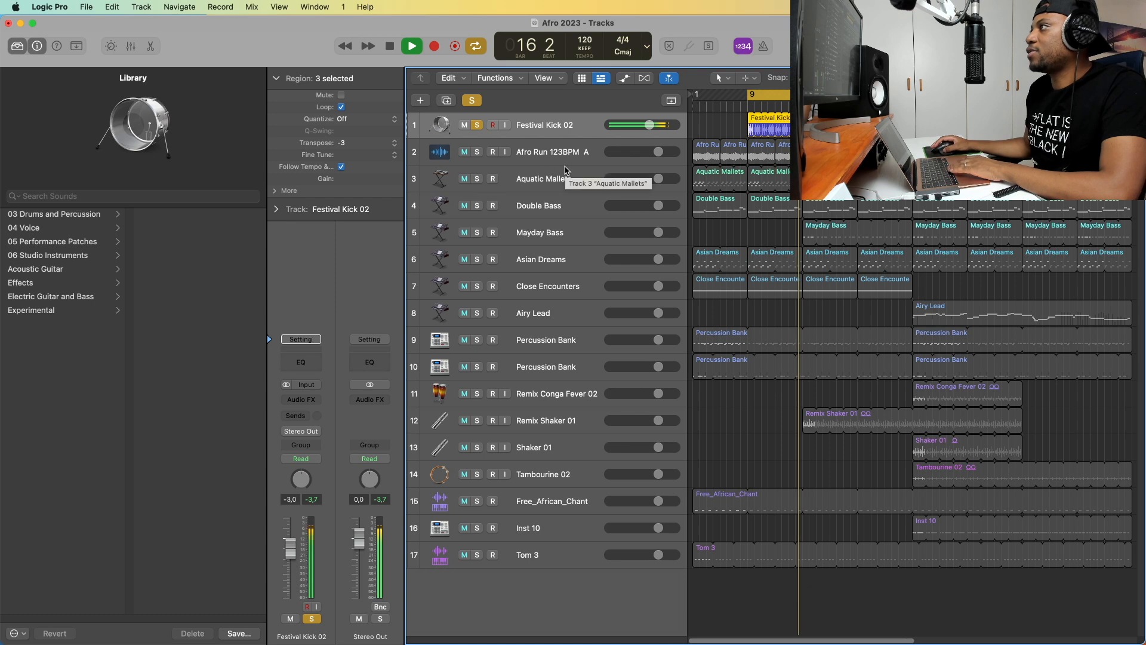
key(space)
- Solo the Afro Run 123BPM track in place of the kick and lower its volume to -5.1 dB while checking playback
click(477, 153)
click(478, 125)
key(space)
click(590, 151)
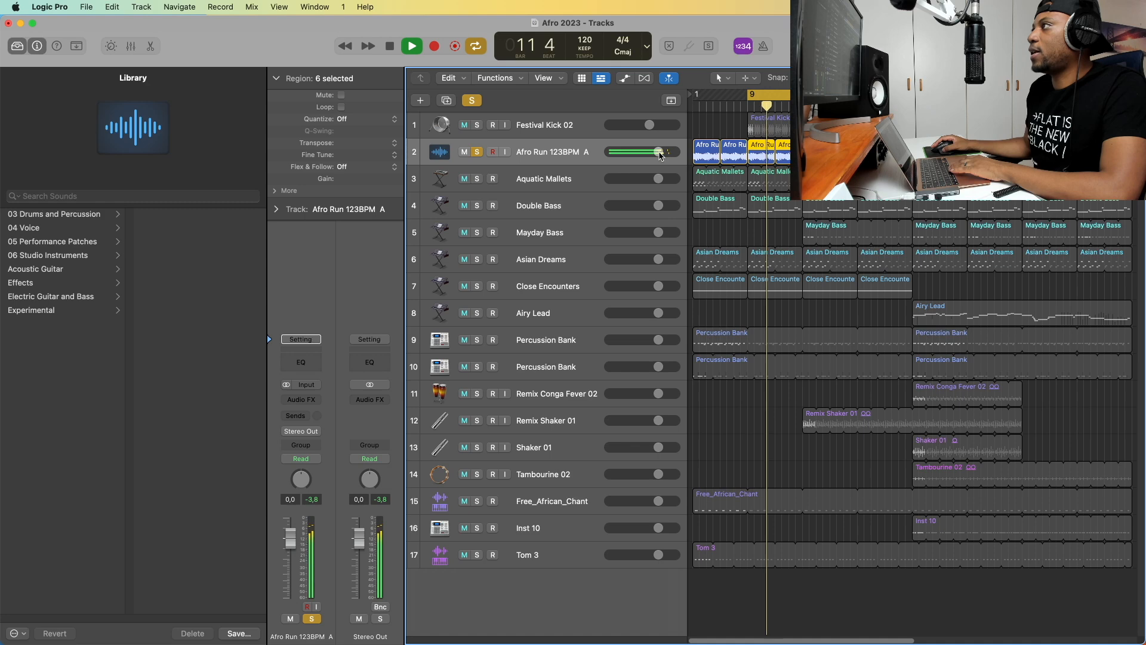
key(space)
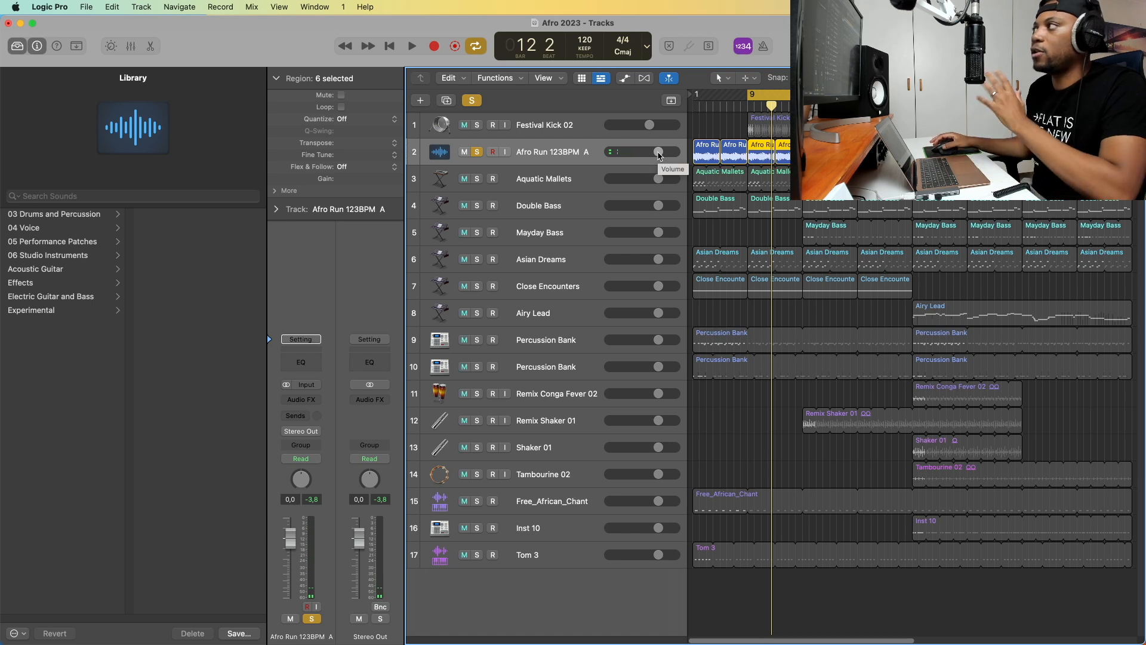
mouse_move(659, 156)
mouse_down()
mouse_move(634, 155)
mouse_move(643, 153)
mouse_up()
key(space)
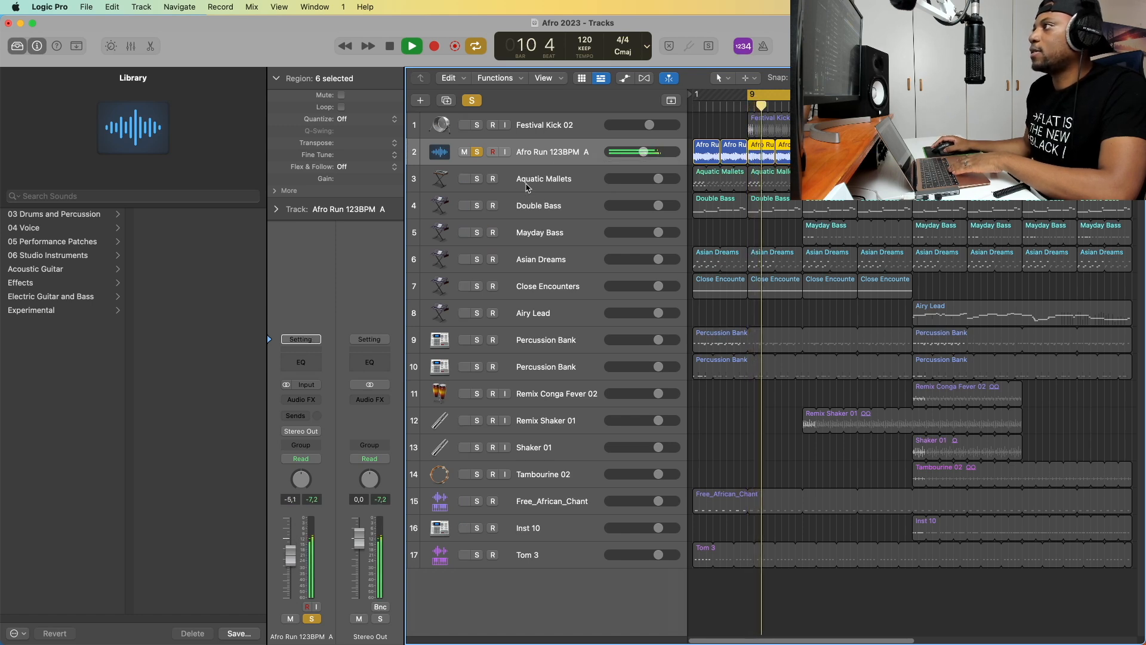
key(space)
- Solo the Aquatic Mallets track in place of Afro Run 123BPM and play it from bar 9
click(511, 176)
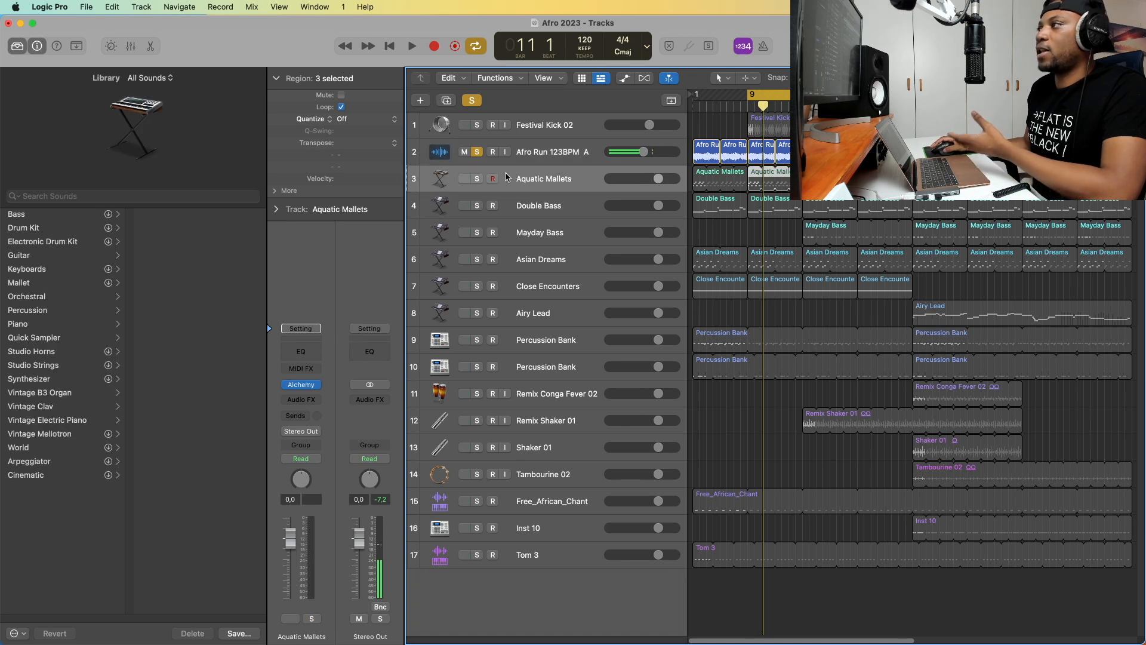
click(477, 181)
click(477, 152)
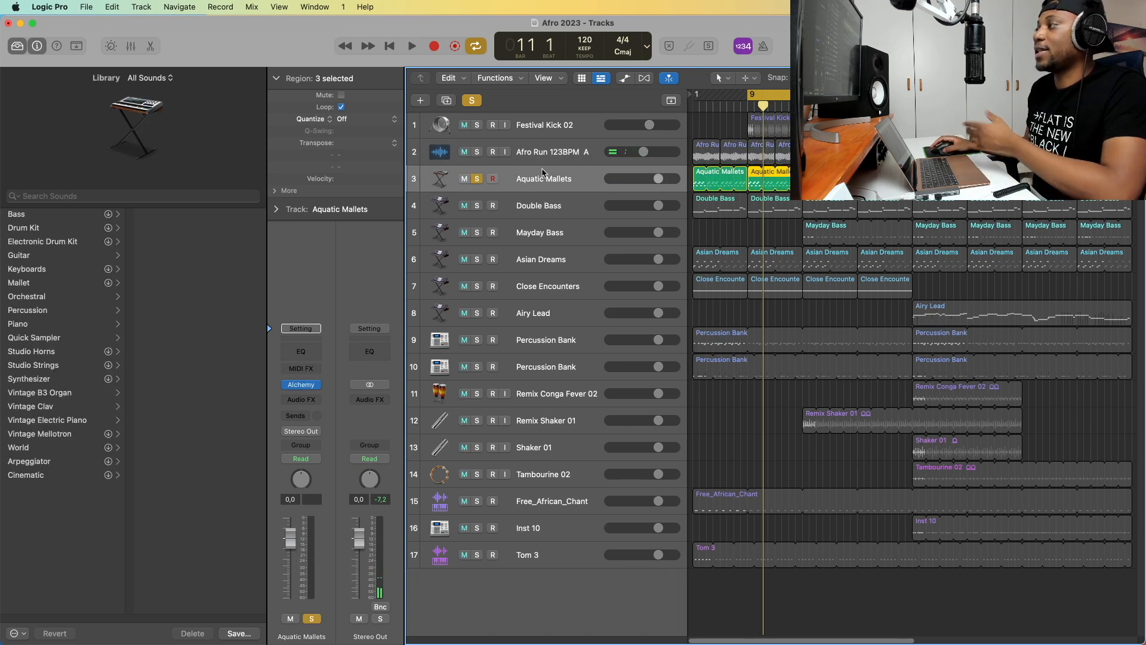
key(space)
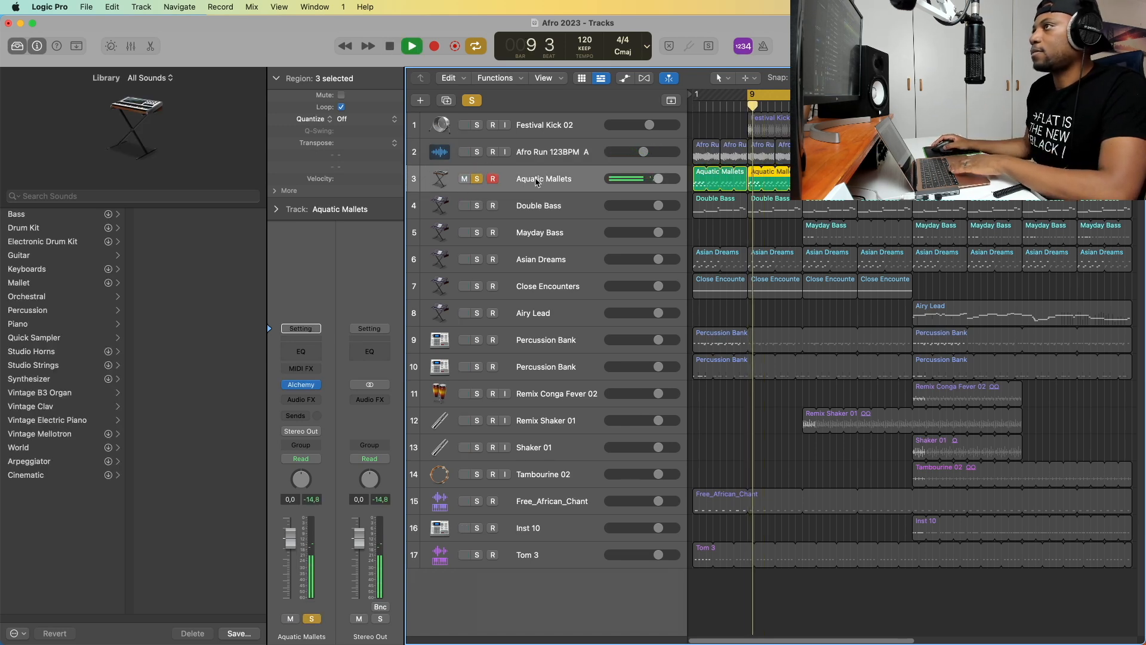
- Open the Aquatic Mallets track's Alchemy instrument, lower its output volume during playback, and close the plug-in
mouse_move(156, 128)
key(space)
key(v)
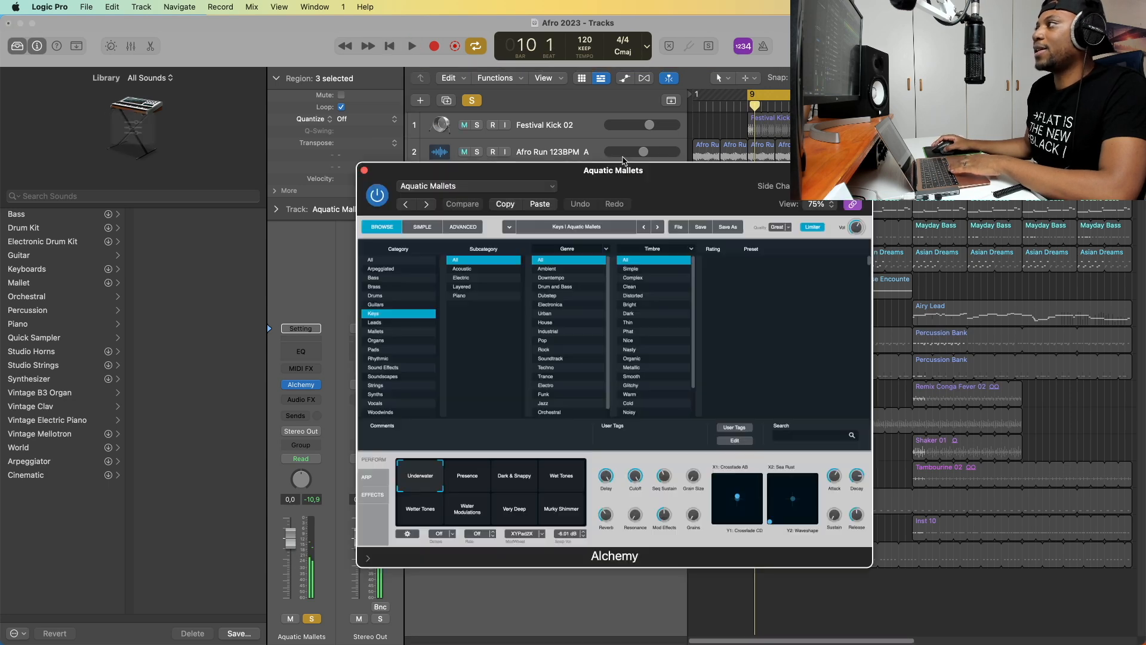
drag(656, 179, 451, 104)
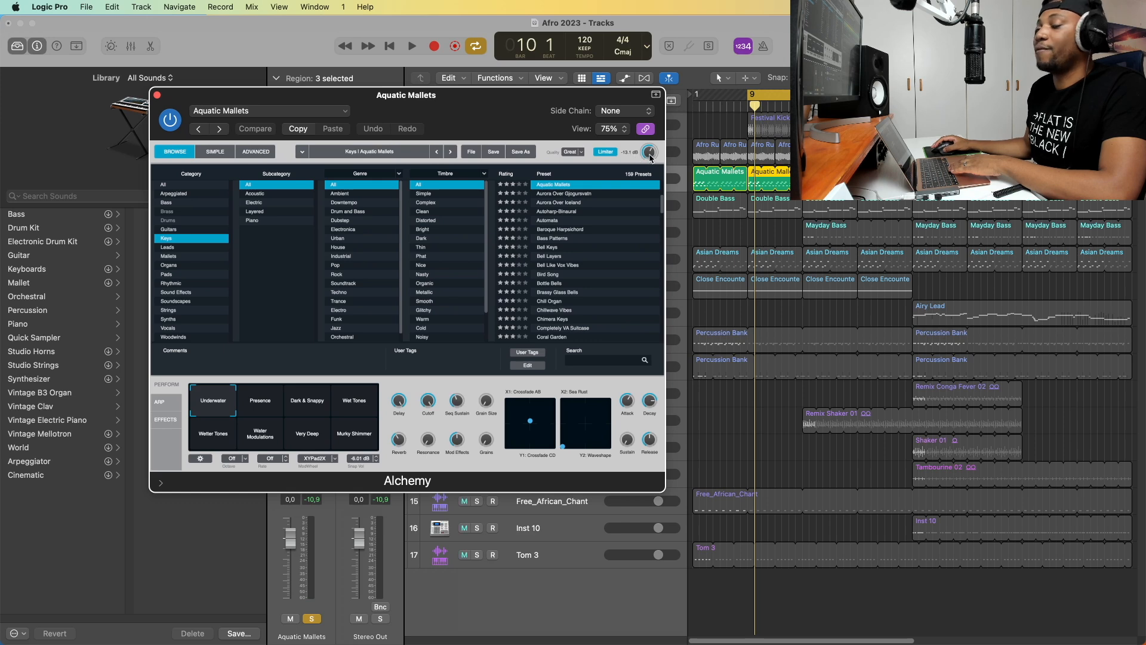
key(space)
drag(650, 157, 653, 169)
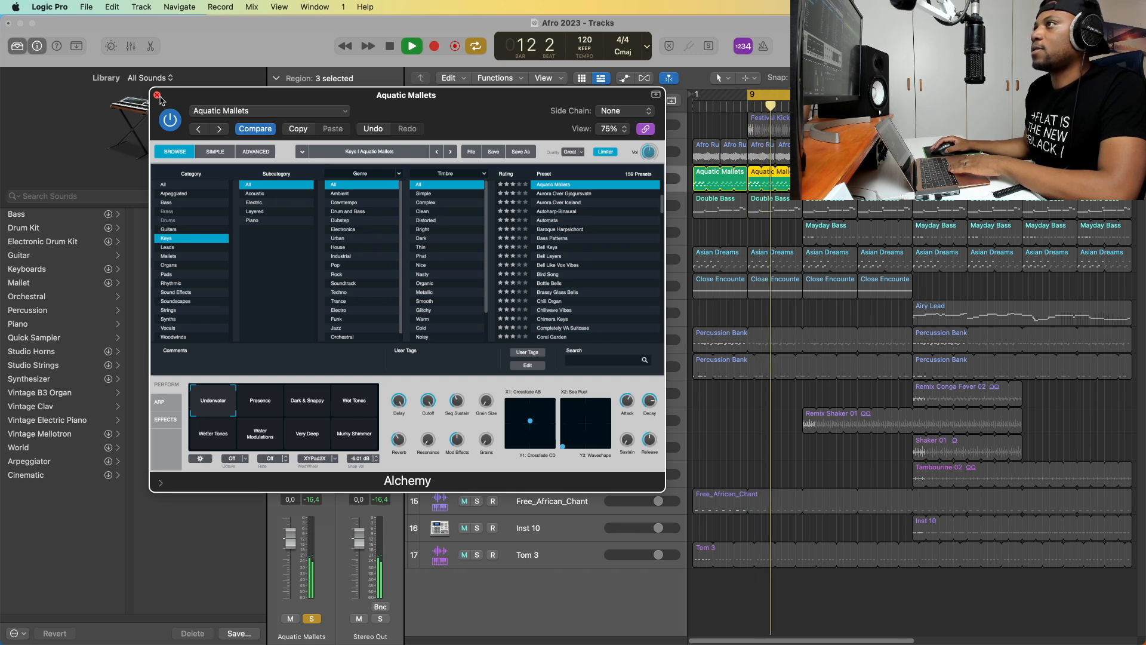
click(157, 95)
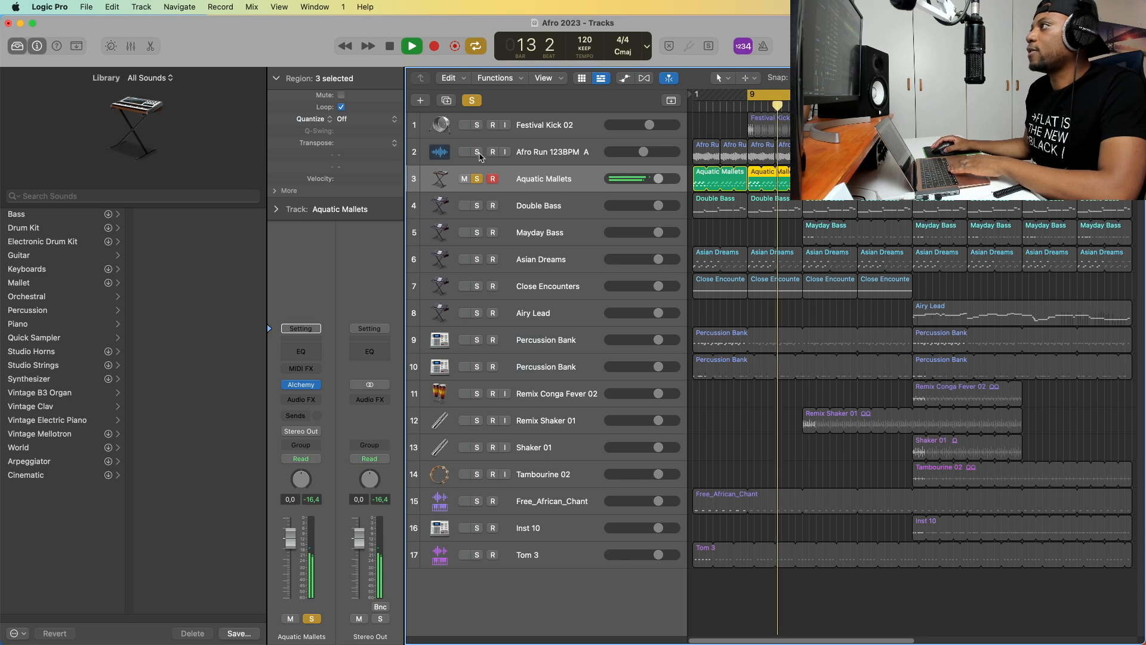
key(space)
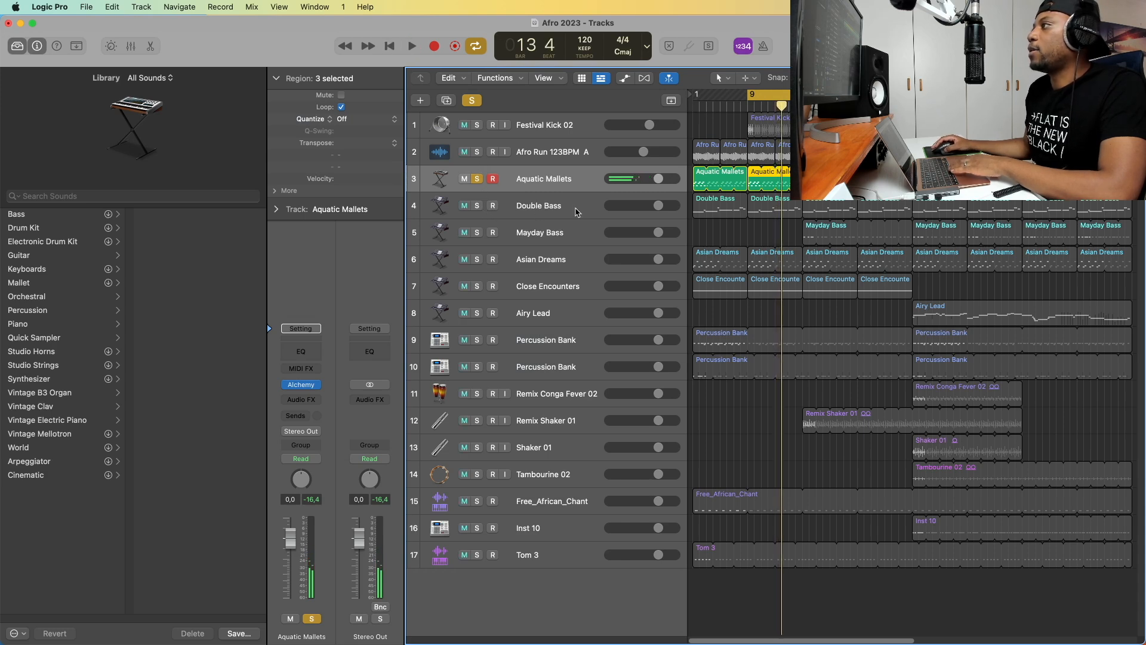
- Solo the Double Bass track in place of Aquatic Mallets and play it from bar 9
click(582, 211)
click(477, 205)
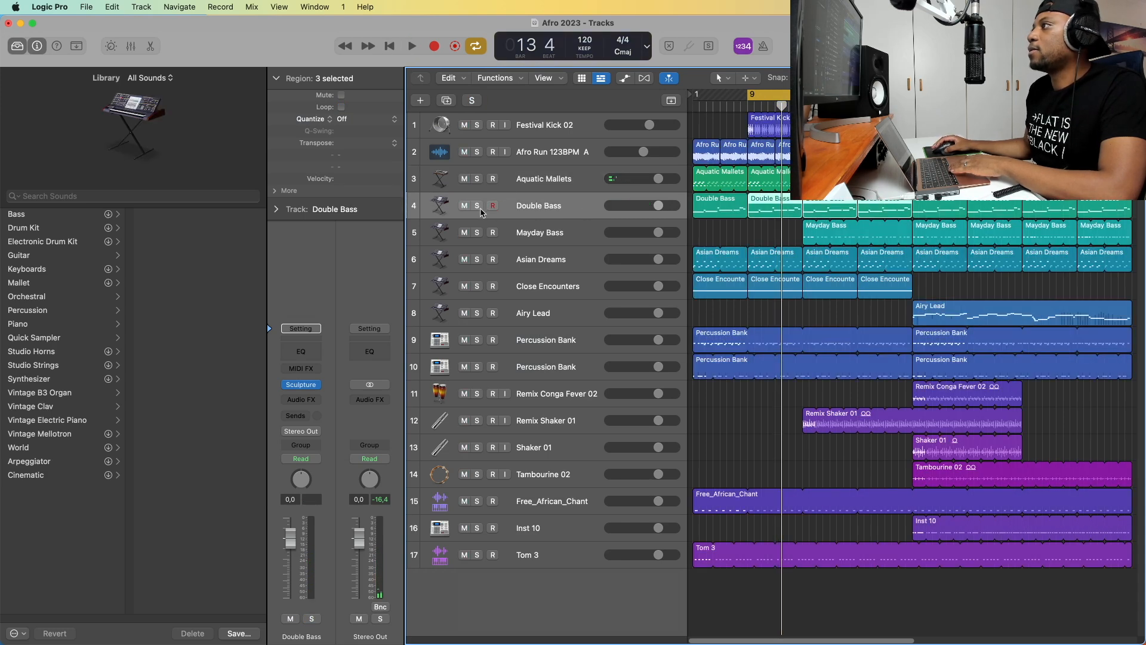
key(space)
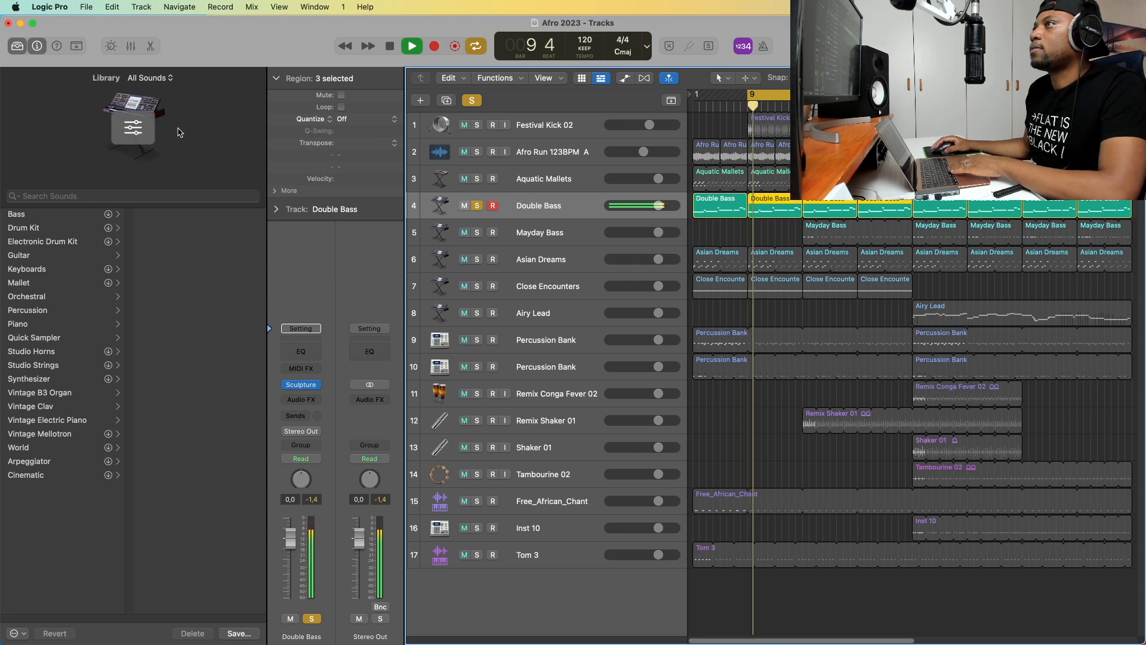
- Open the Double Bass track's Sculpture instrument and check its output against the channel meter during playback
click(133, 127)
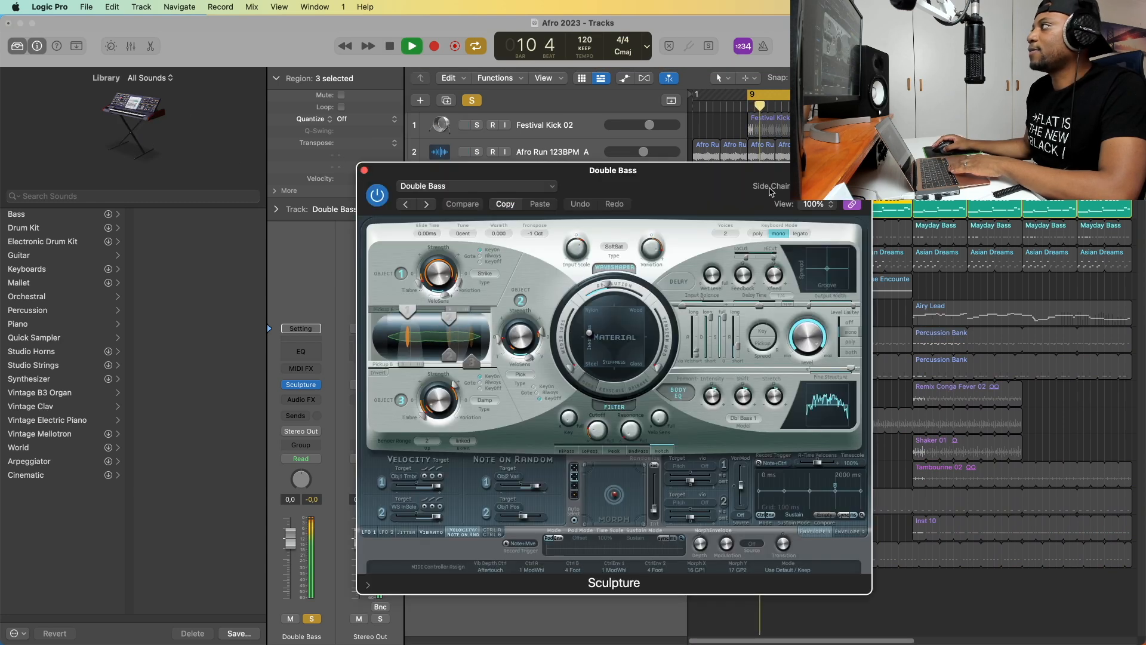
mouse_move(744, 174)
mouse_down()
mouse_move(561, 119)
mouse_move(657, 106)
mouse_move(766, 118)
mouse_up()
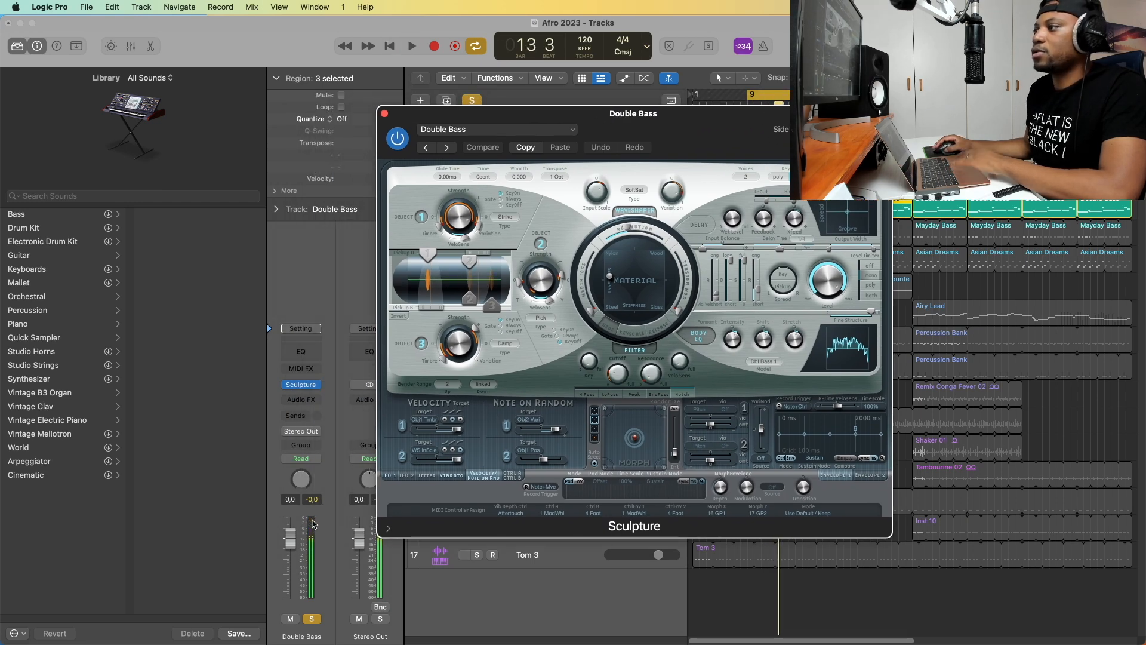
key(space)
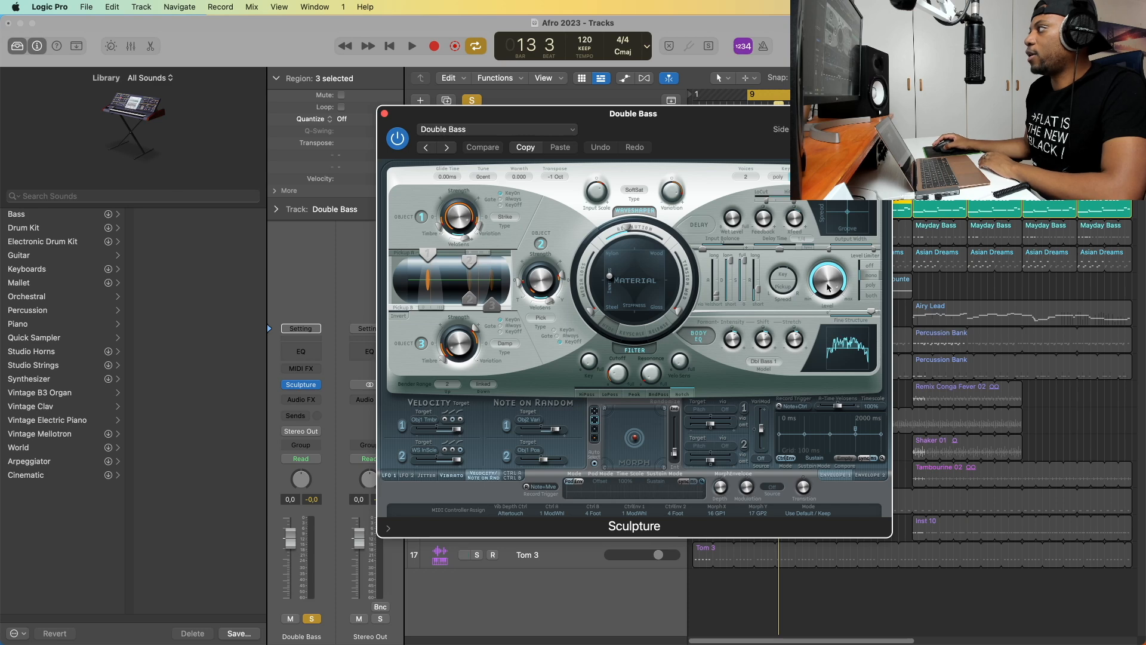
key(space)
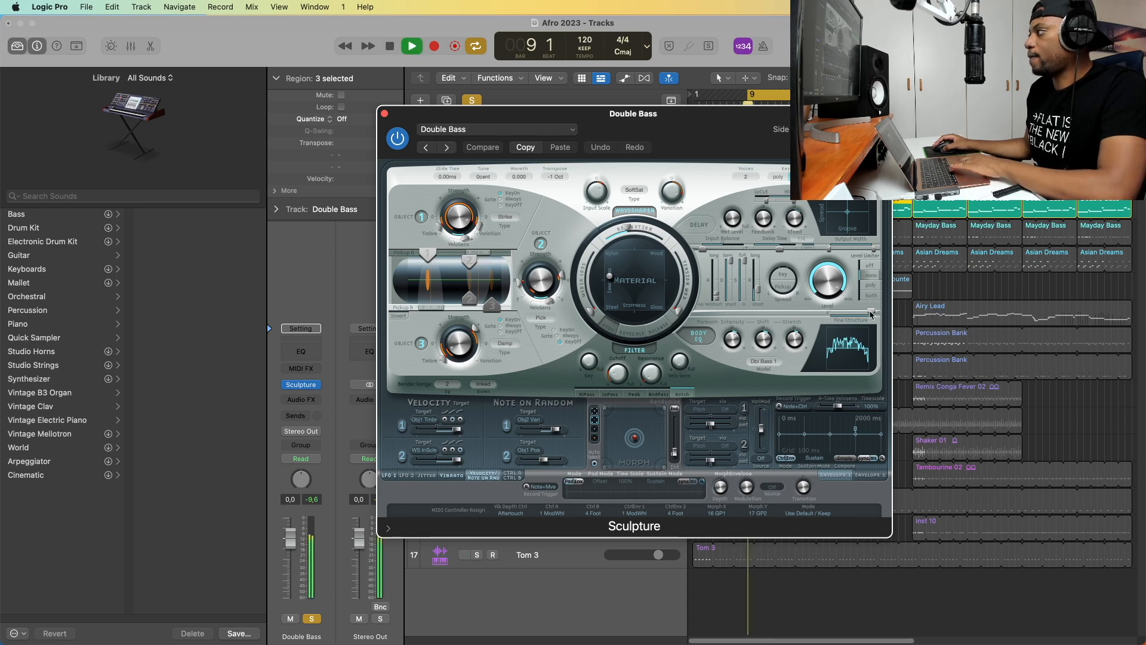
mouse_move(871, 313)
mouse_down()
mouse_move(852, 315)
mouse_move(870, 315)
mouse_up()
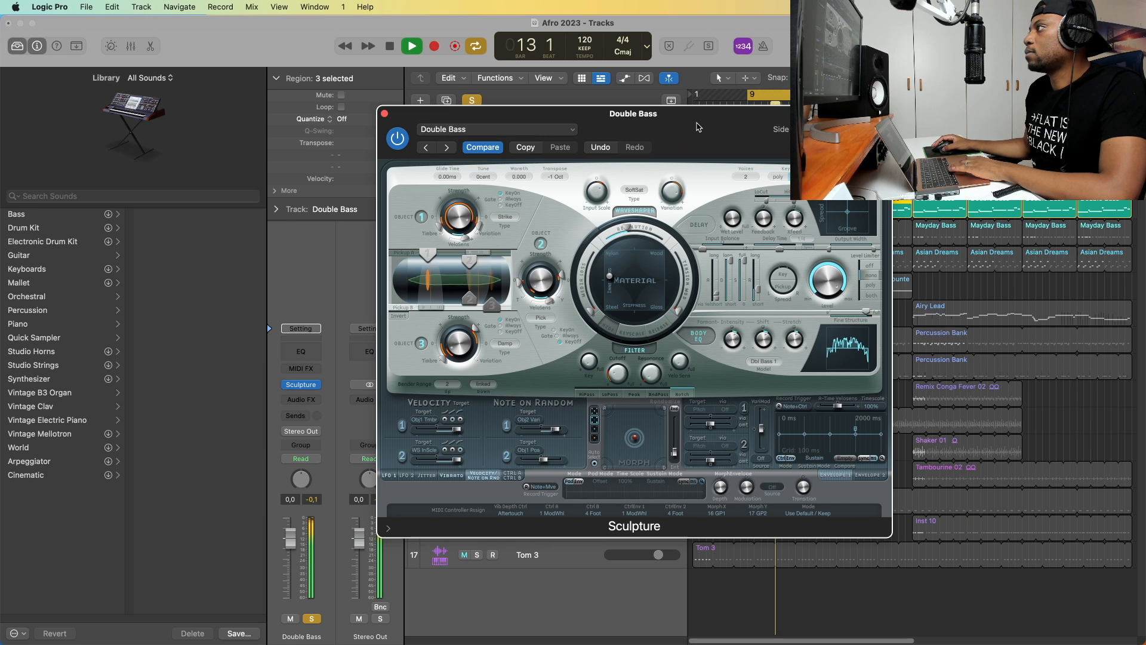
drag(692, 125, 568, 122)
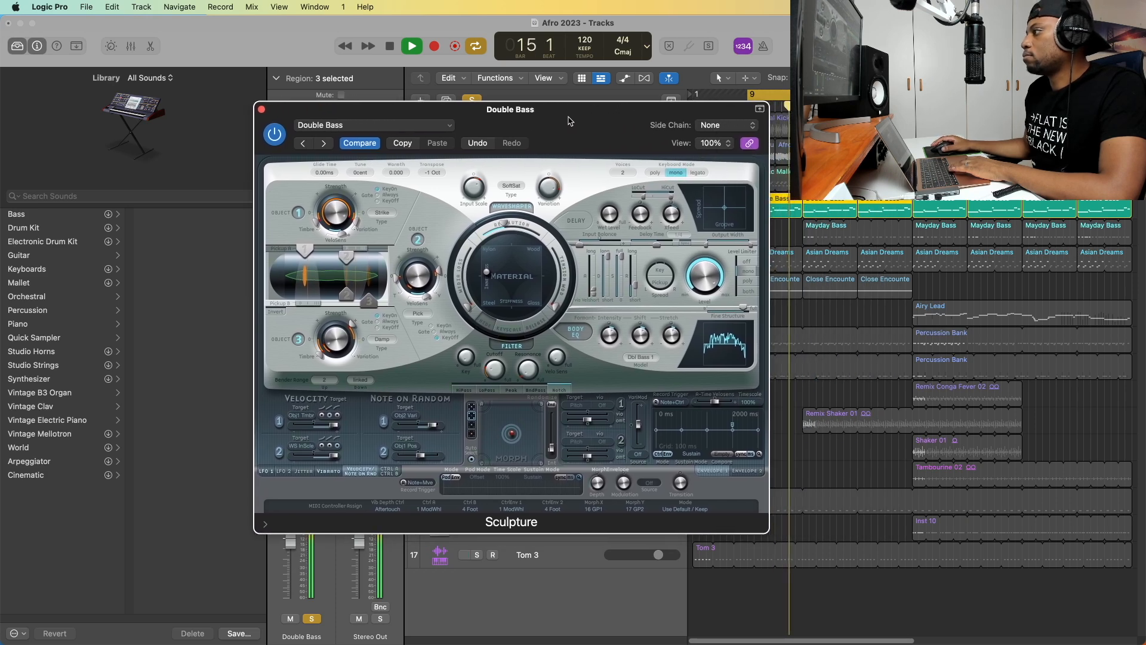
key(space)
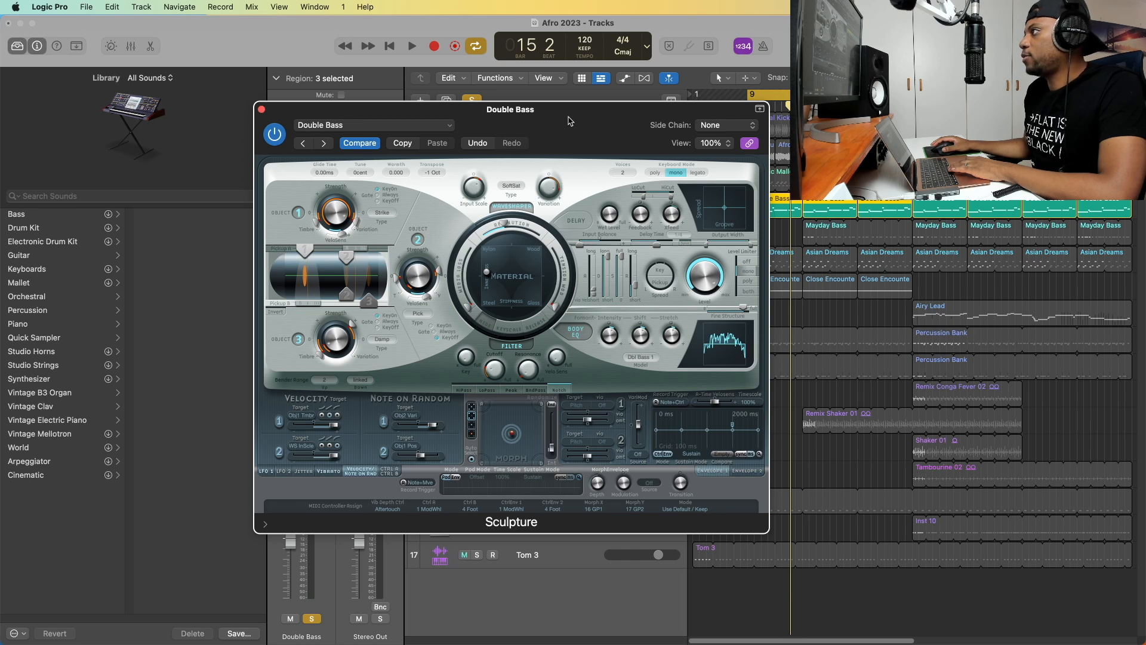
- Lower the Double Bass Sculpture output level to -5.5 dB during playback and close the plug-in
key(space)
mouse_move(702, 299)
mouse_down()
mouse_move(703, 310)
mouse_move(705, 276)
mouse_up()
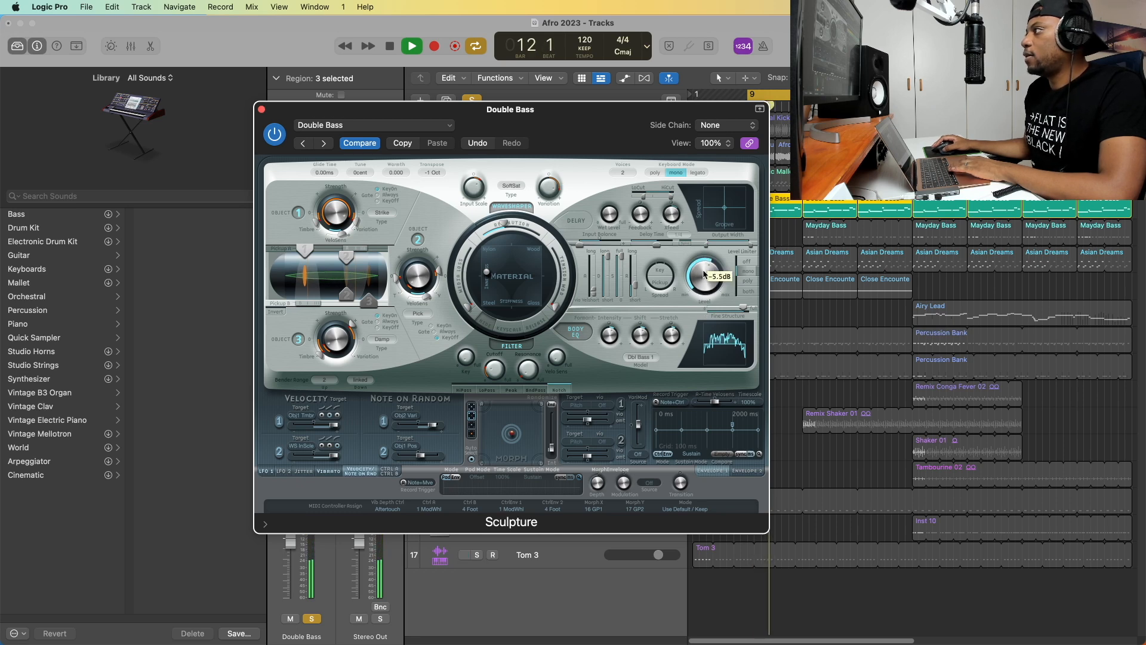
mouse_move(576, 111)
mouse_down()
mouse_move(662, 109)
mouse_move(603, 107)
mouse_up()
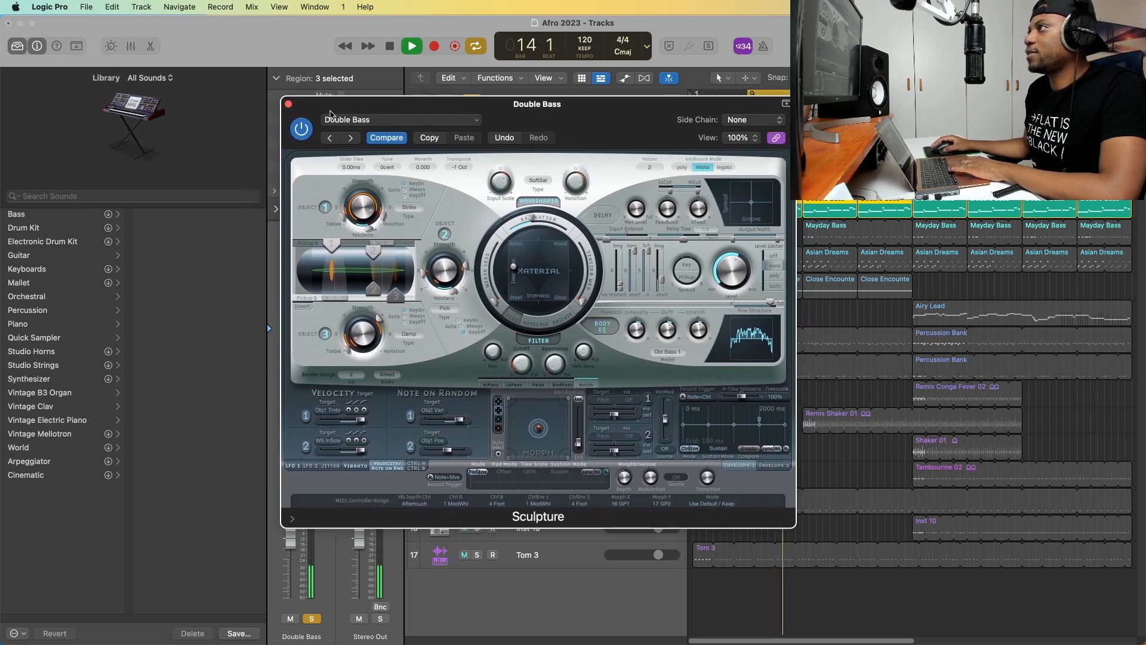
click(288, 105)
key(space)
- Solo the Mayday Bass track in place of Double Bass and move the cycle range to start playback at bar 17
click(803, 106)
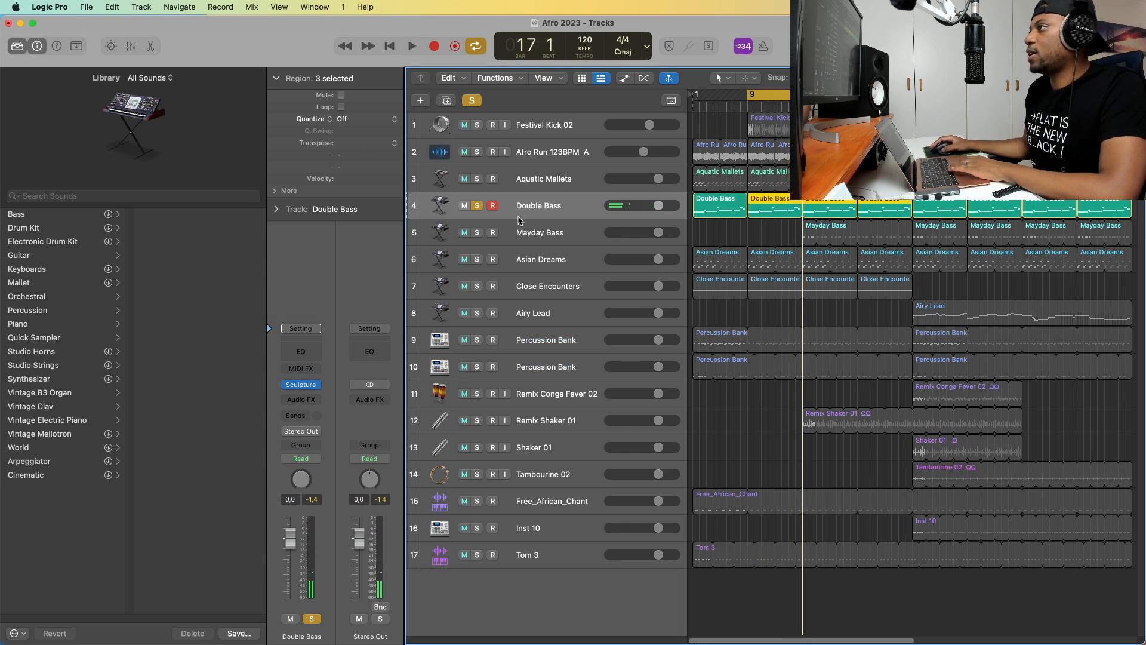
click(479, 233)
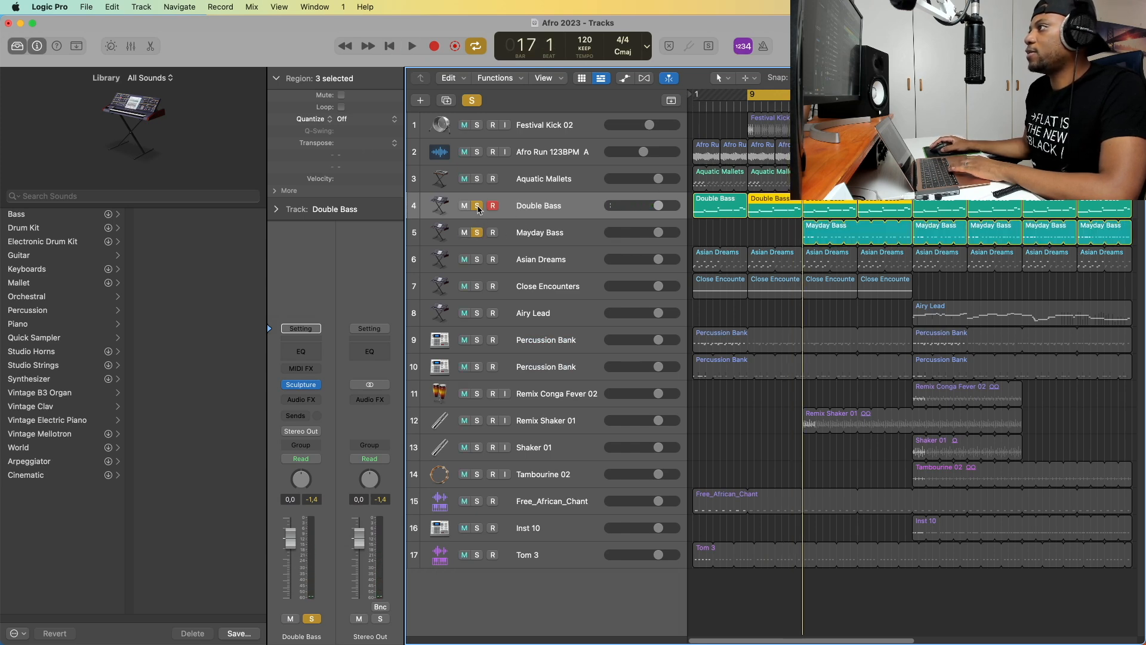
click(477, 205)
key(space)
drag(787, 98, 842, 97)
key(space)
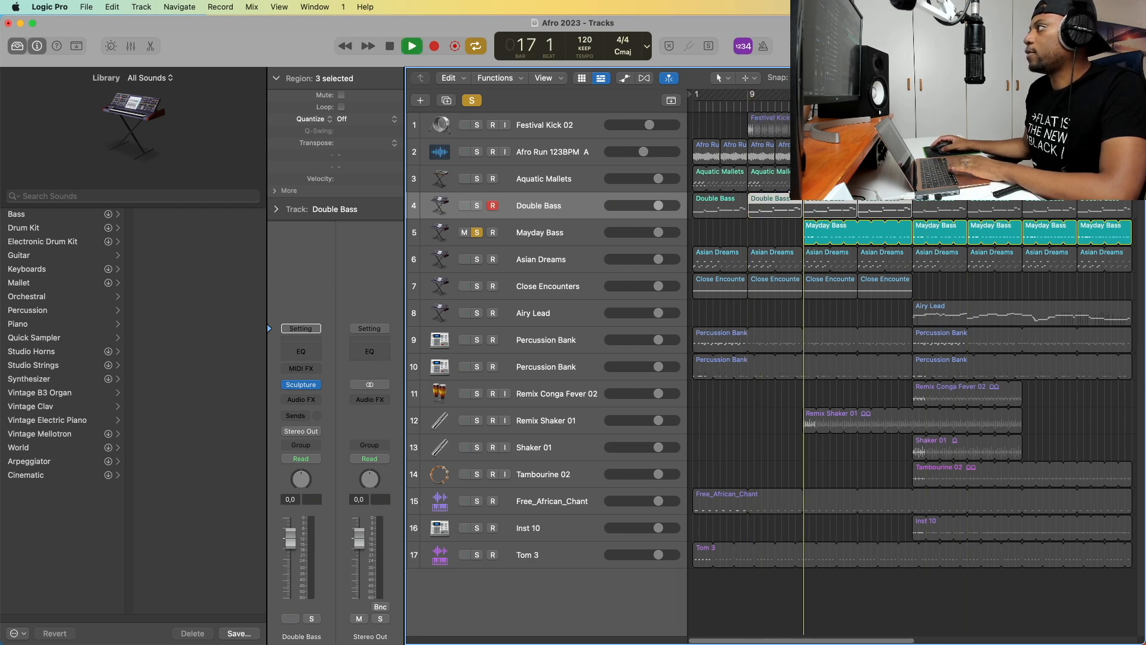
- Lower the Mayday Bass track's Sculpture output level to -9.5 dB, check it in playback, and close the plug-in
click(597, 234)
key(space)
click(142, 124)
drag(794, 342, 804, 369)
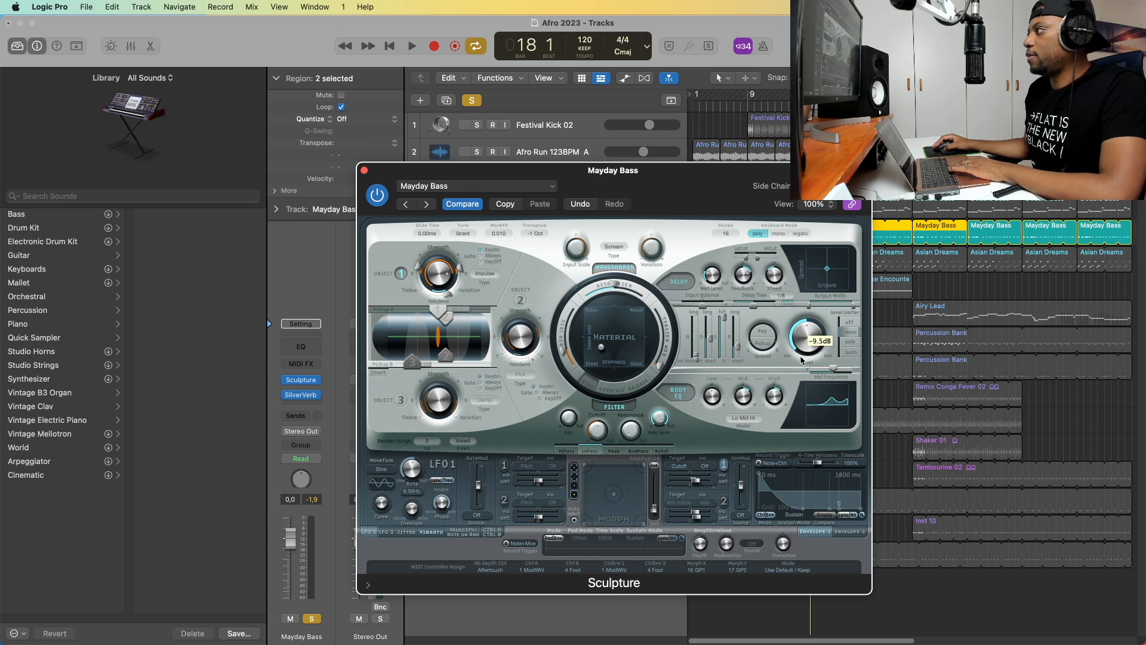
key(space)
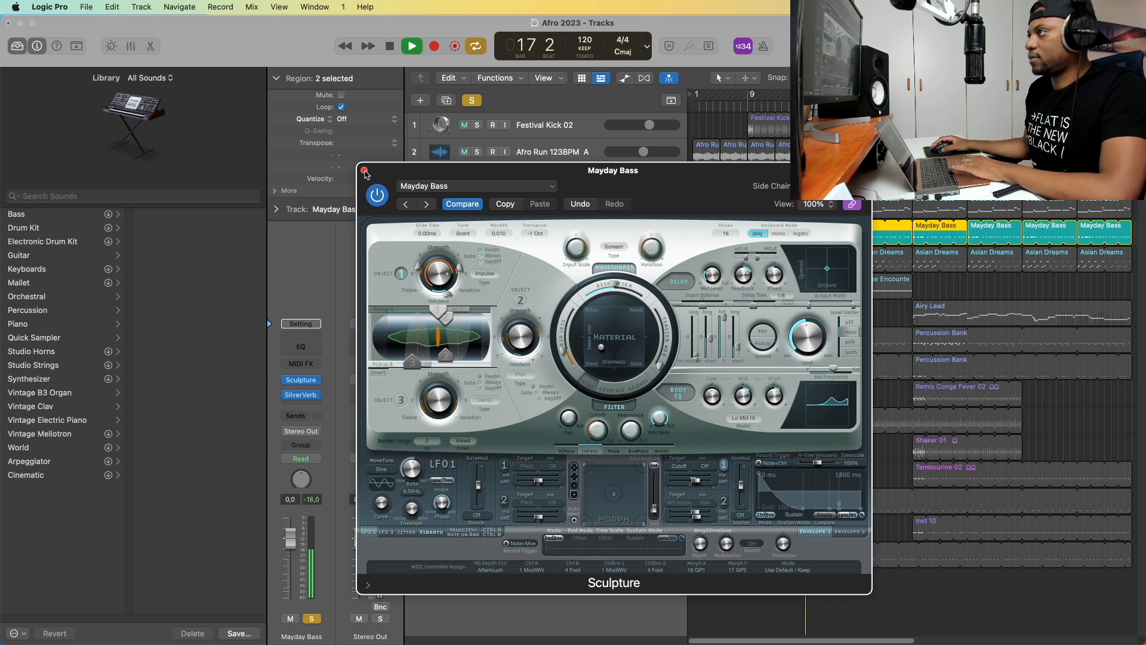
key(super+w)
key(space)
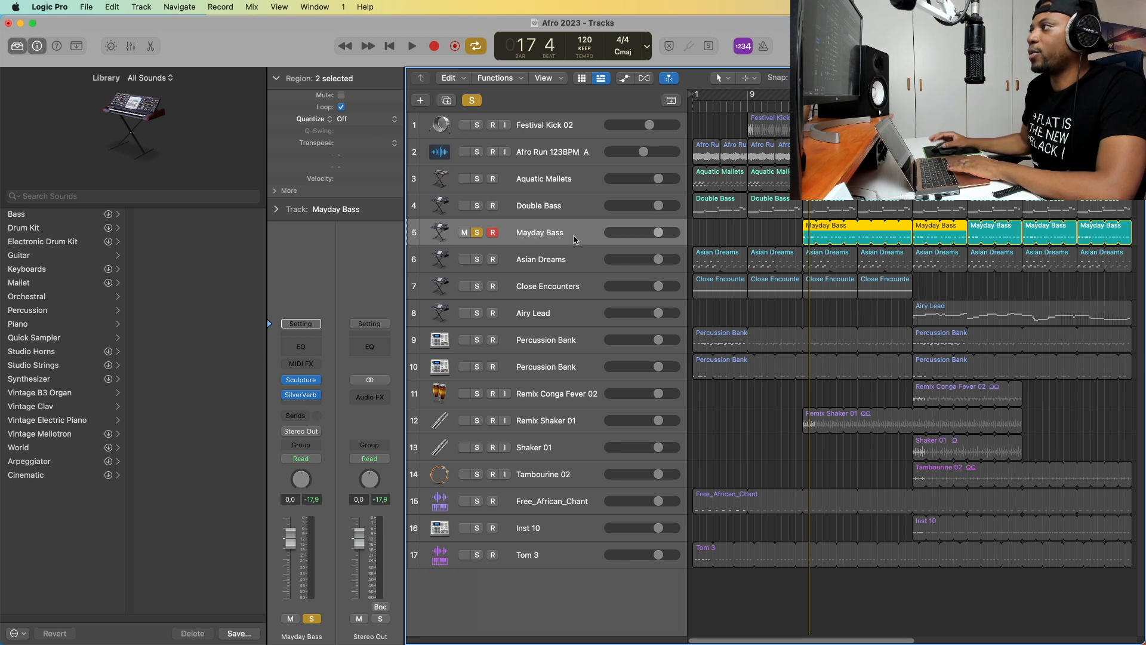
- Solo the Asian Dreams track in place of Mayday Bass and play it from bar 17
click(591, 265)
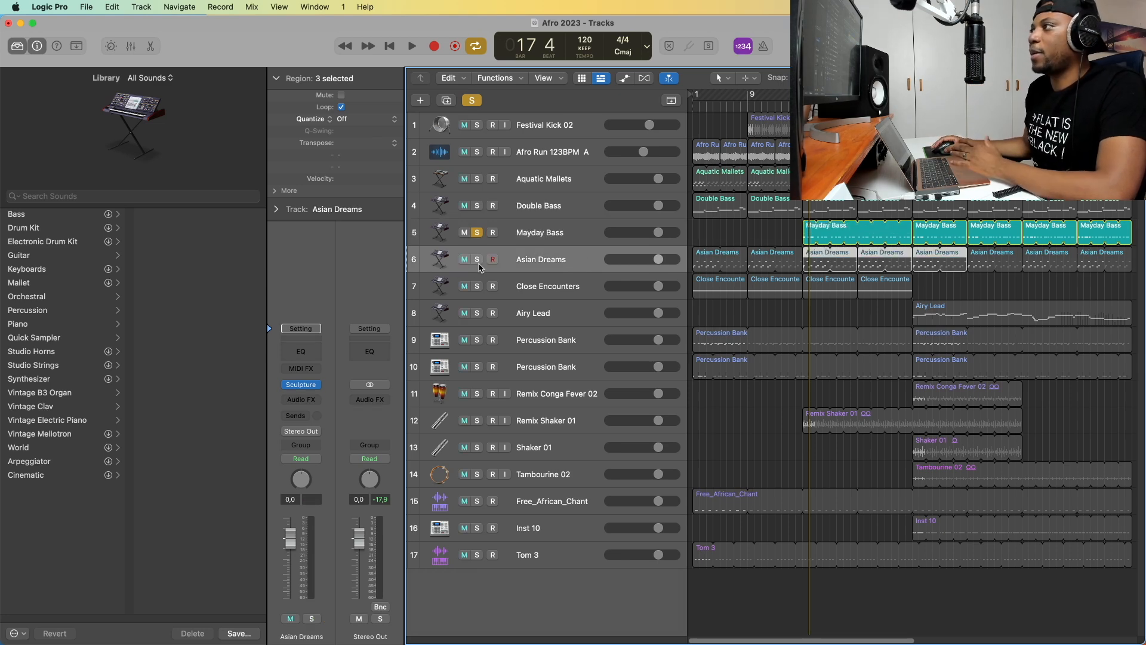
click(478, 260)
click(478, 233)
key(space)
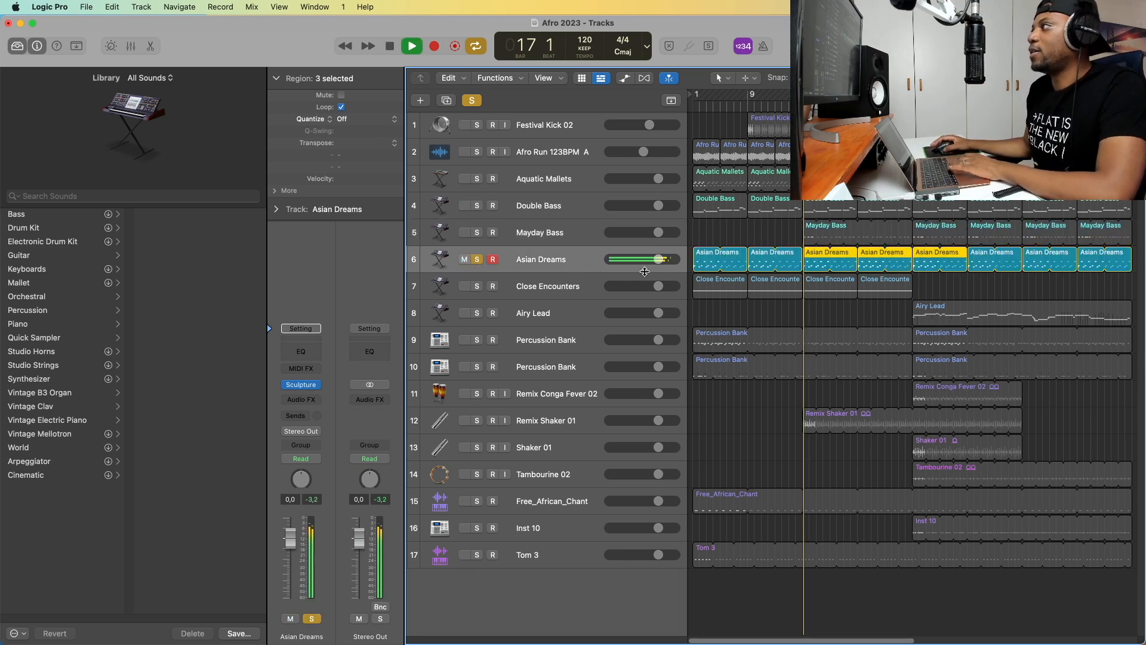
- Lower the Asian Dreams track's Sculpture output level to -7.5 dB, check it in playback, and close the plug-in
mouse_move(139, 104)
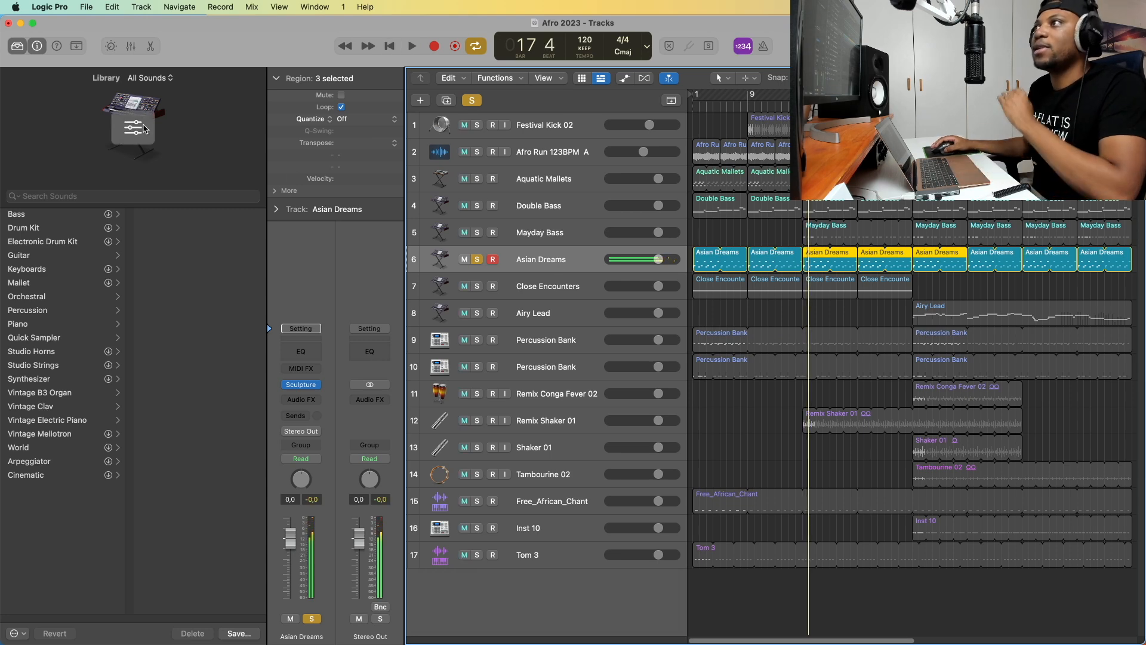
click(145, 128)
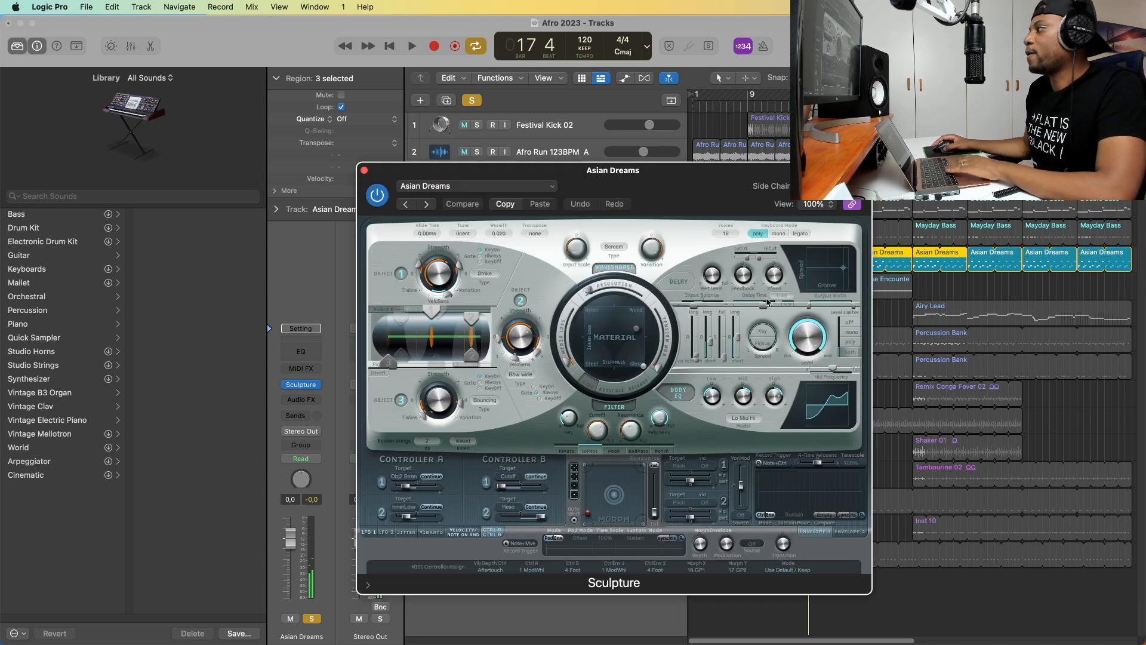
drag(805, 345, 807, 363)
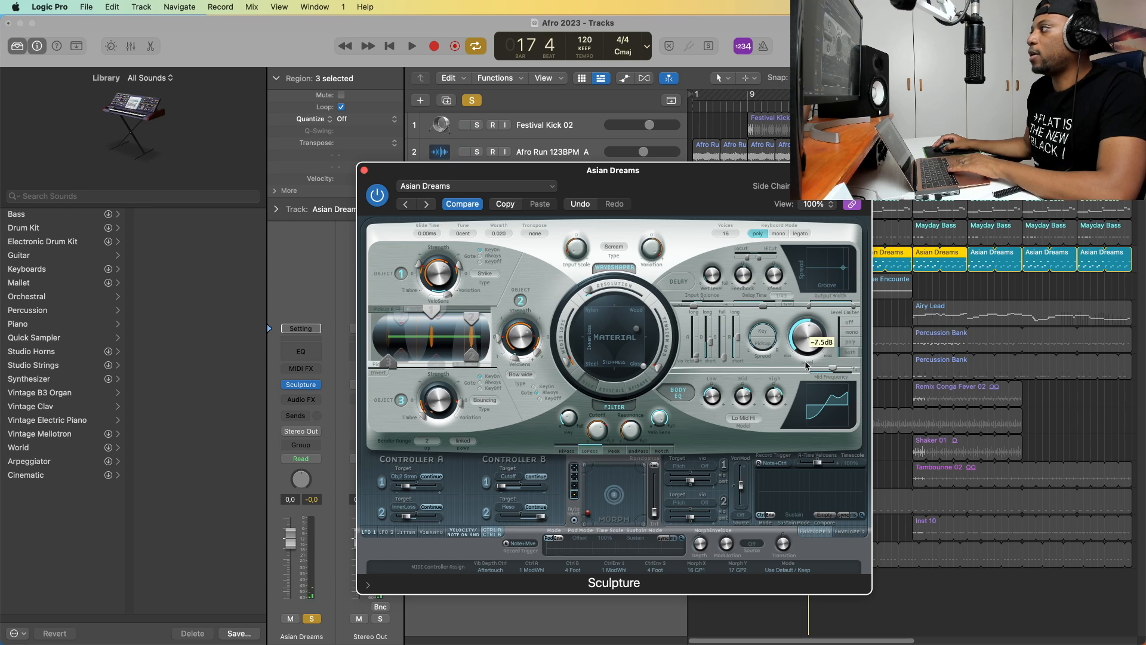
key(space)
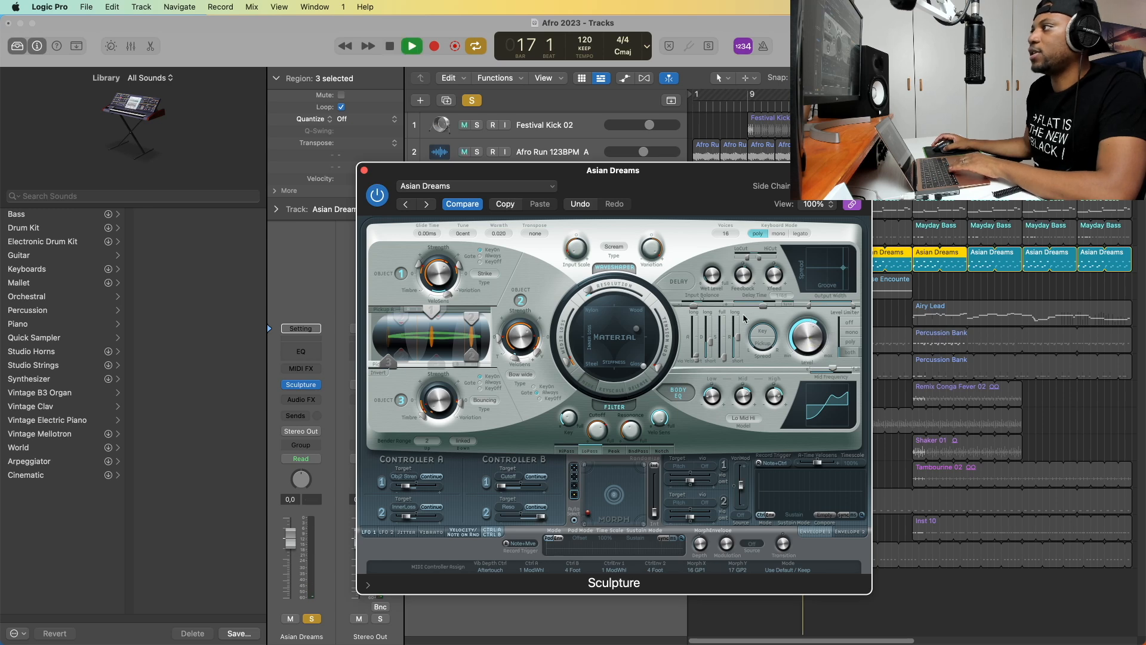
click(364, 171)
key(space)
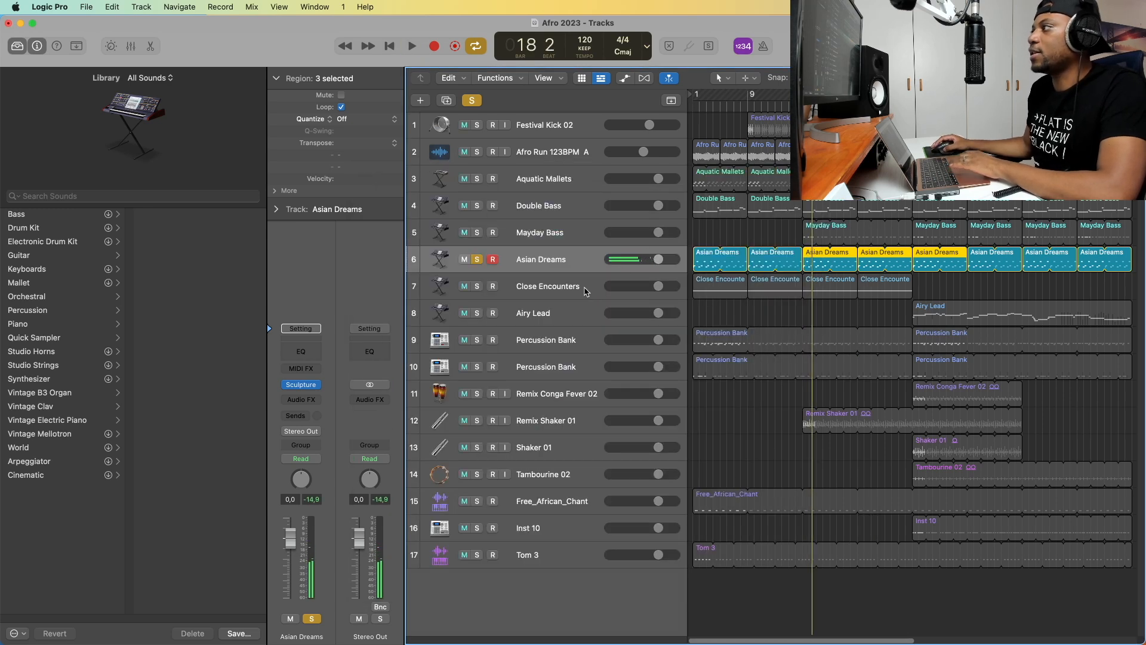
- Open the Close Encounters track's Sculpture instrument and solo the track in place of Asian Dreams during playback
click(587, 292)
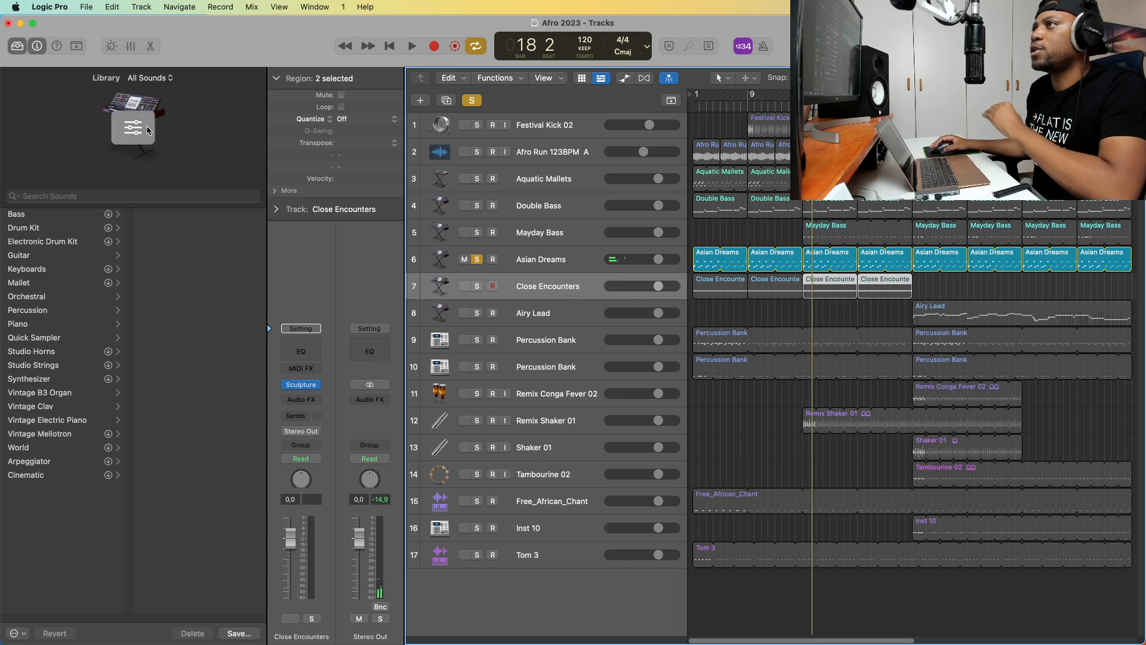
click(150, 130)
key(space)
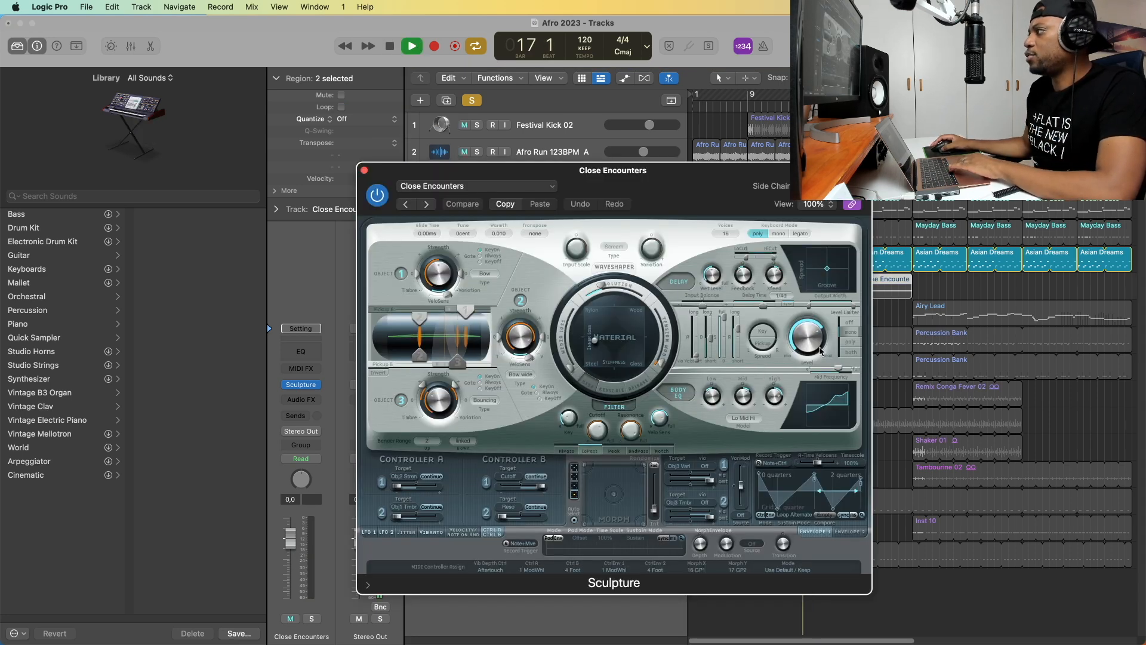
mouse_move(757, 178)
mouse_down()
mouse_move(421, 152)
mouse_move(449, 151)
mouse_move(299, 164)
mouse_up()
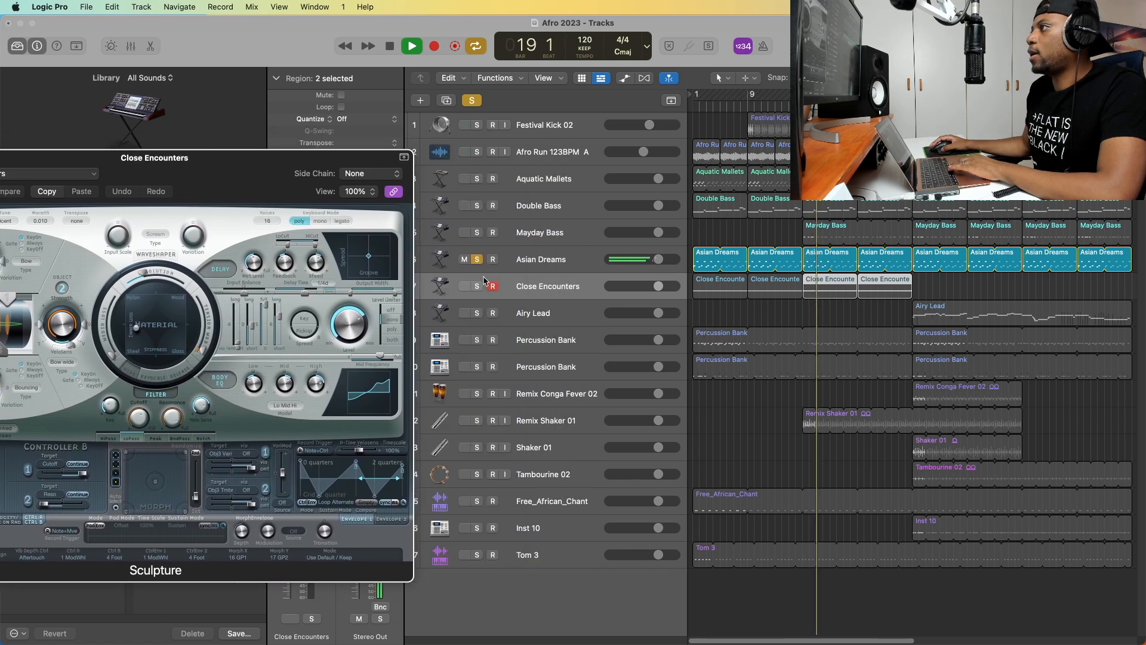
click(477, 286)
click(479, 260)
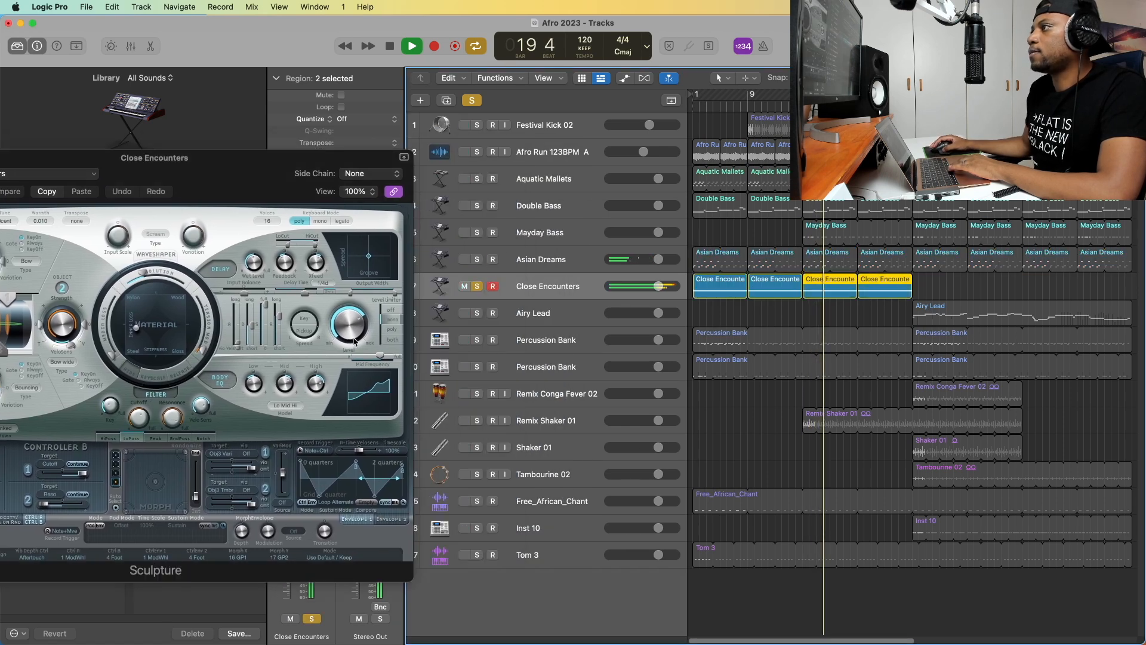
- Lower the Close Encounters Sculpture output level, close the plug-in, and stop playback
drag(356, 345, 359, 351)
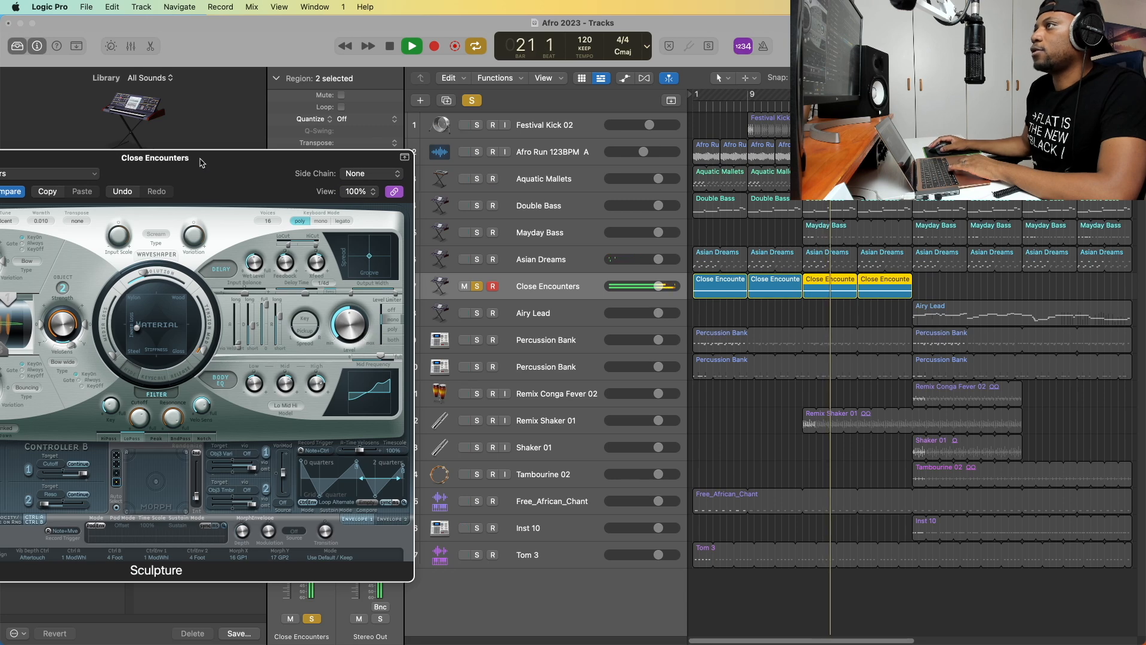
drag(201, 162, 312, 155)
click(14, 152)
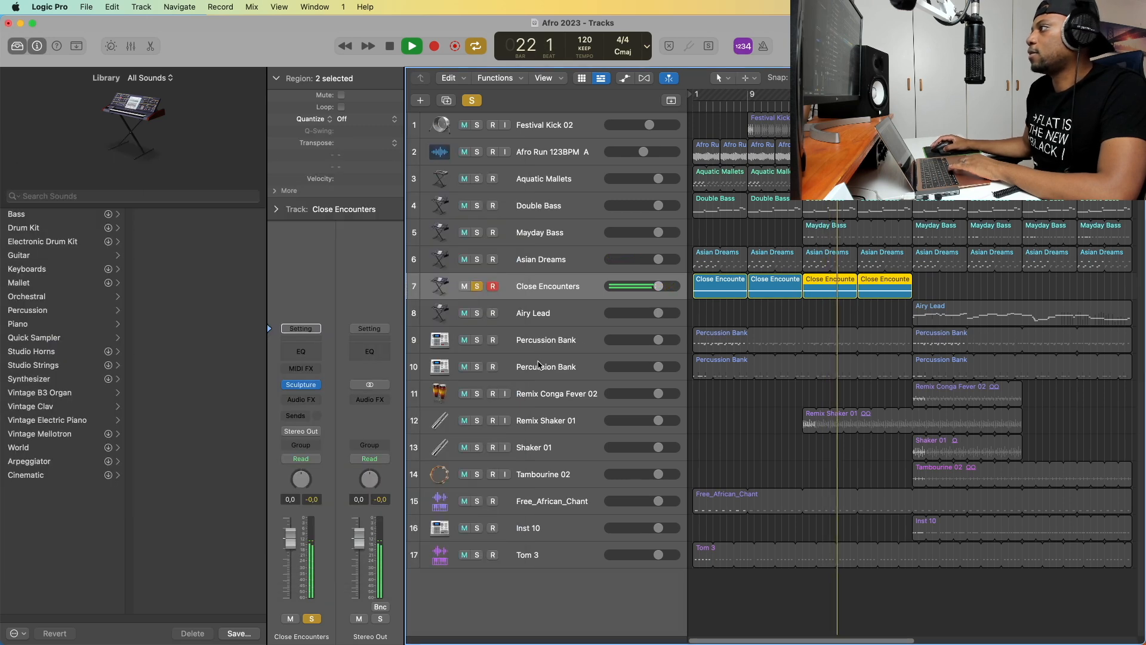
key(space)
- Solo the first Percussion Bank track (track 9) in place of Close Encounters and lower its volume to -5.1 dB during playback
click(481, 342)
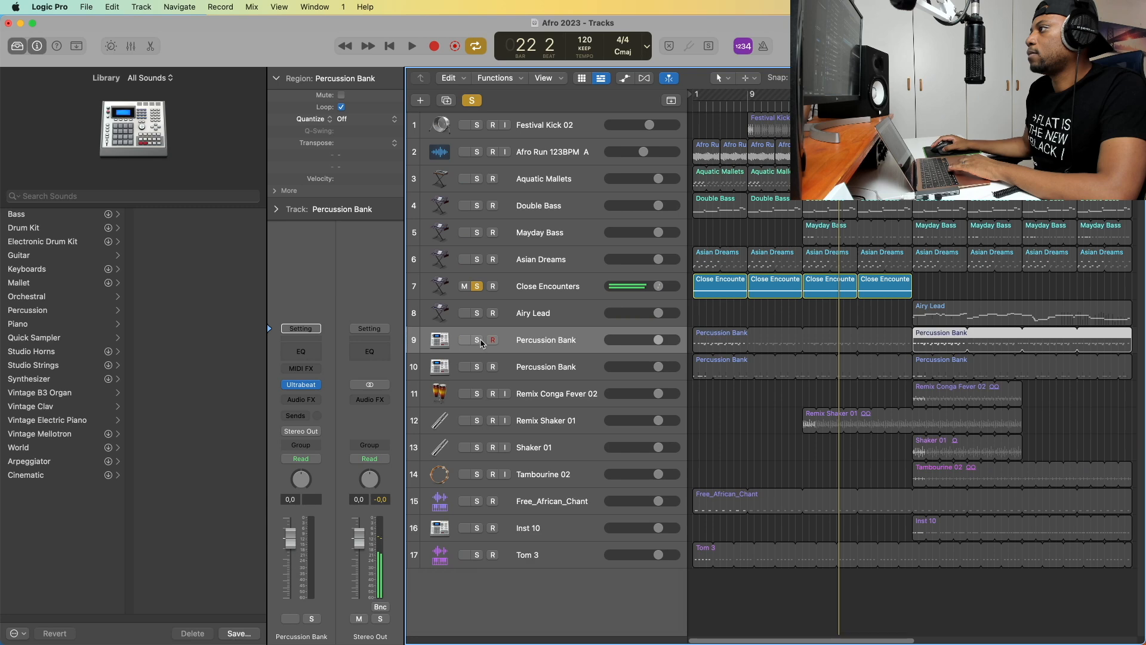
click(480, 342)
click(478, 287)
key(space)
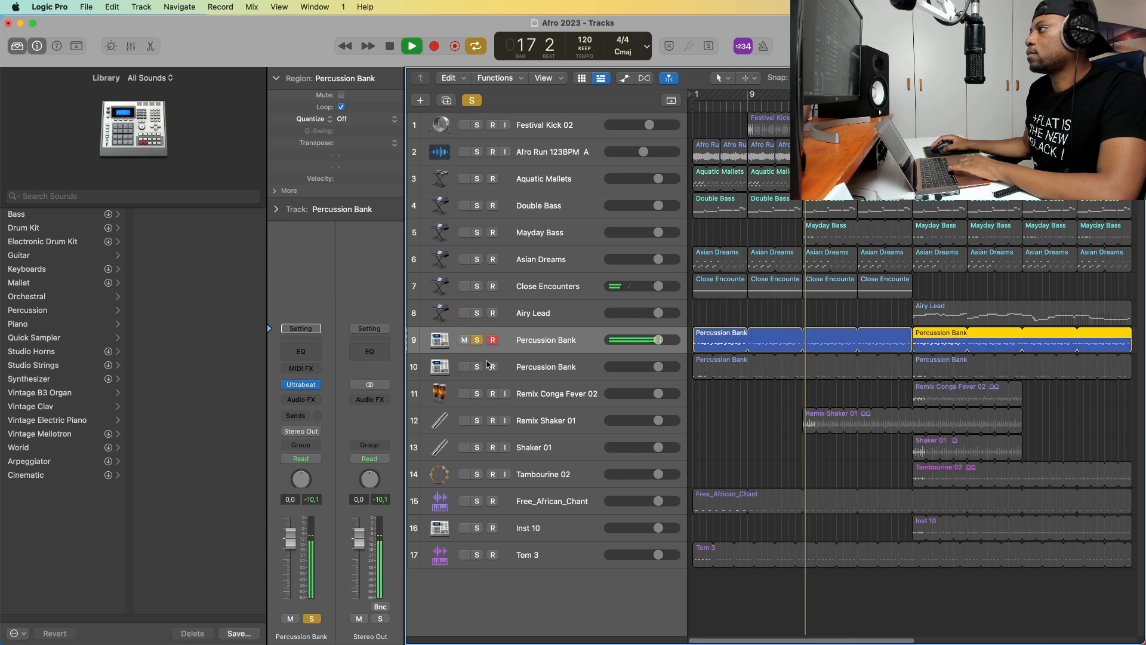
drag(655, 345, 643, 340)
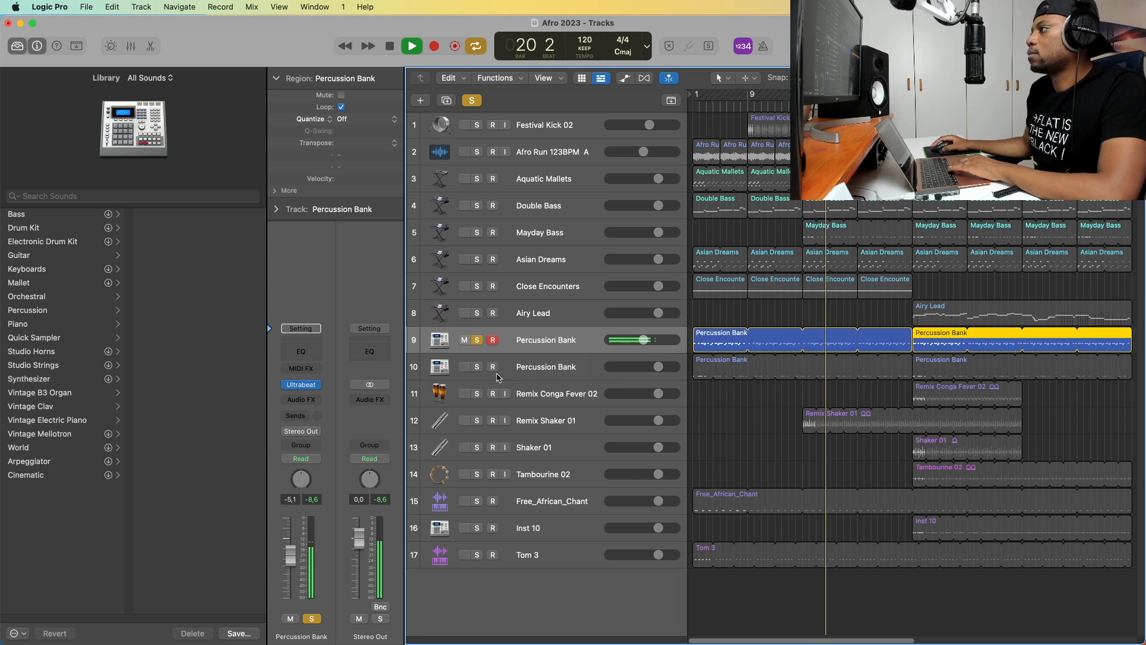
- Solo the second Percussion Bank track (track 10) in place of track 9, lower its volume to a similar level, and stop playback
click(477, 366)
click(477, 340)
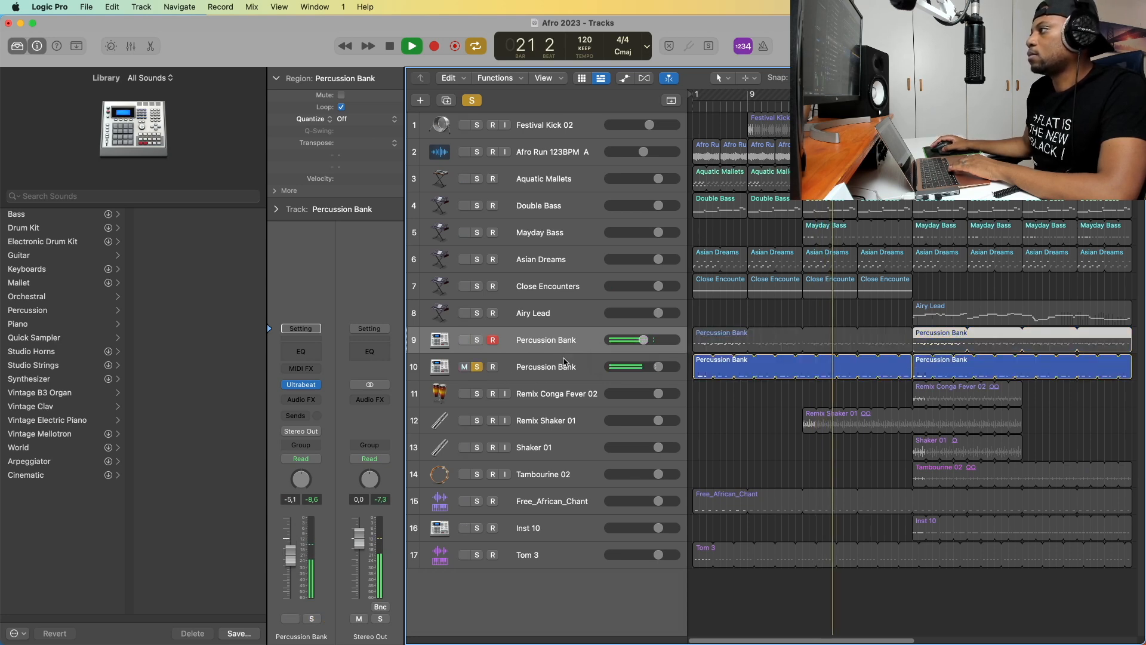
drag(663, 369, 644, 369)
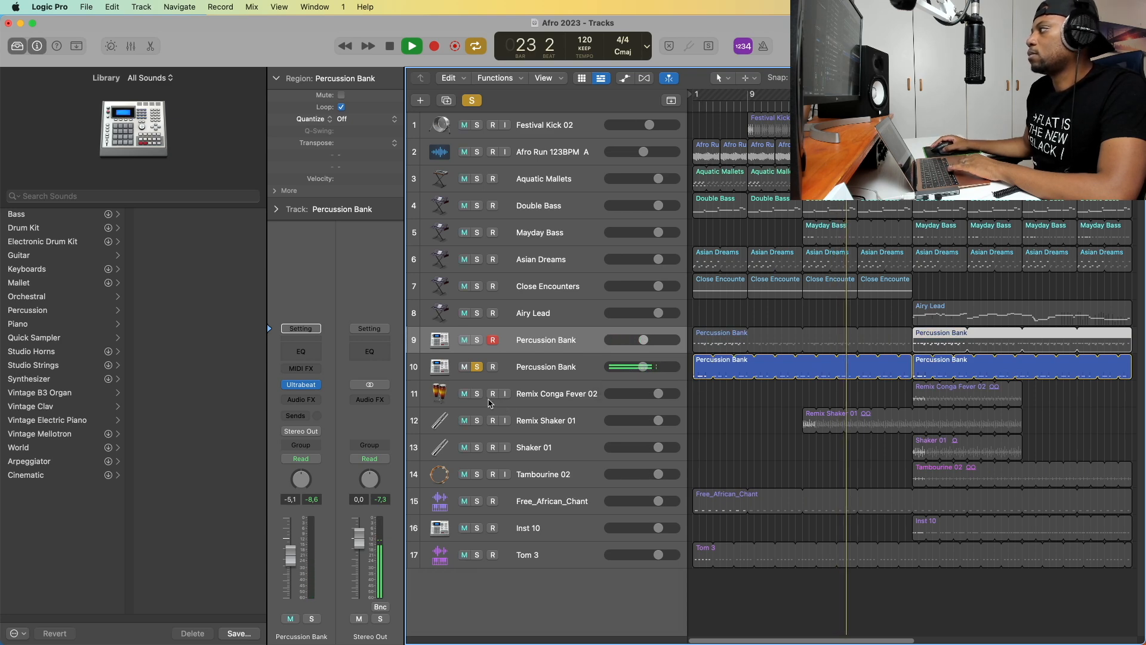
key(space)
- Select the Remix Conga Fever 02, Remix Shaker 01 and Shaker 01 tracks and lower their volume together to -5.1 dB
click(593, 395)
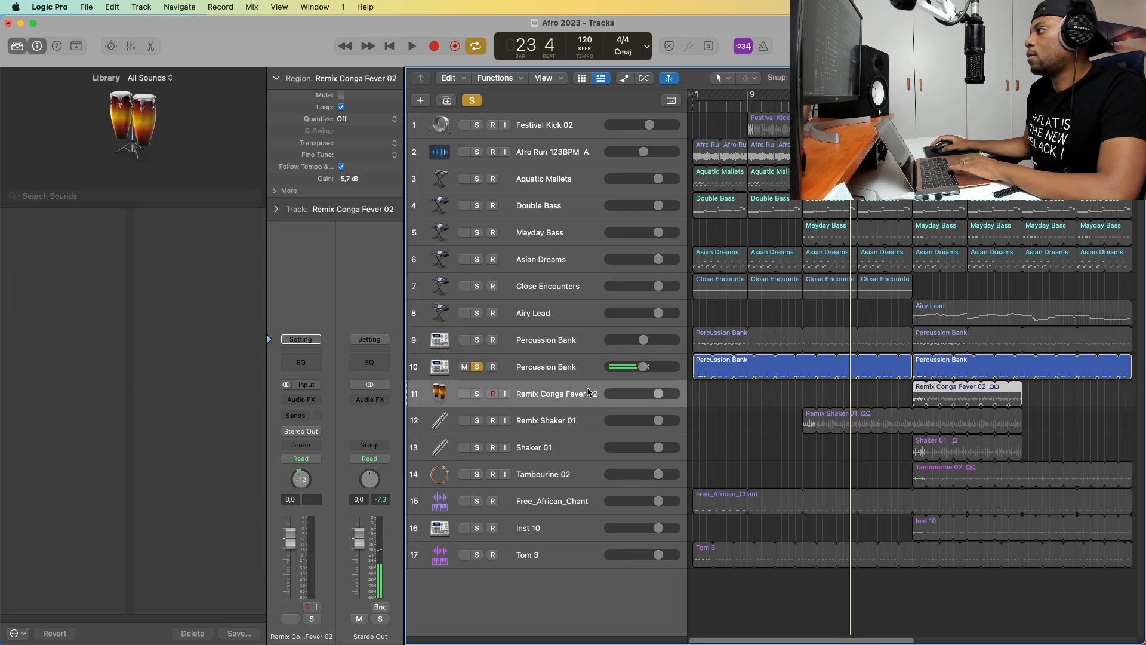
shift+click(578, 457)
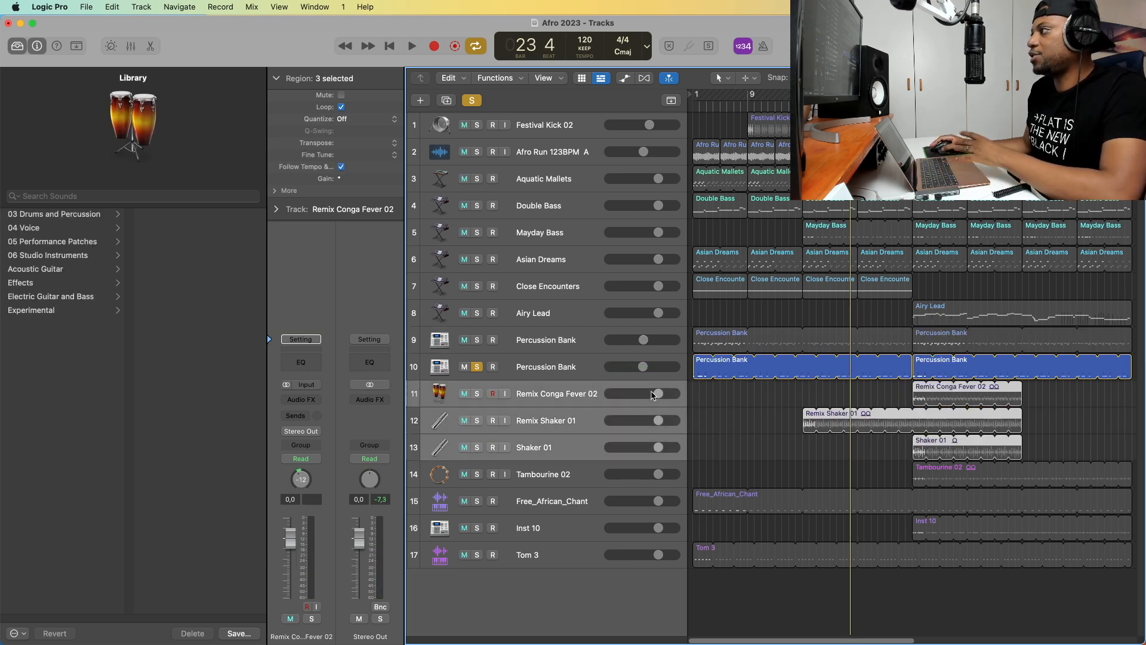
drag(662, 398, 649, 398)
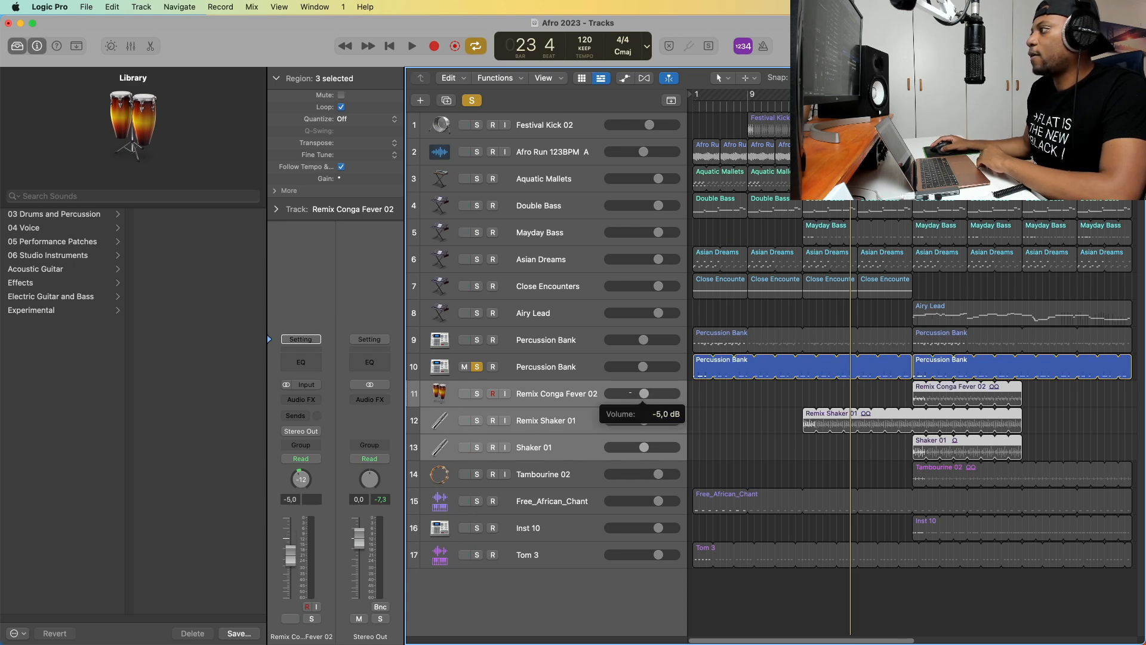
- Lower the Tambourine 02 track's volume to -5.3 dB and the Free_African_Chant track's volume to -5.2 dB
click(584, 479)
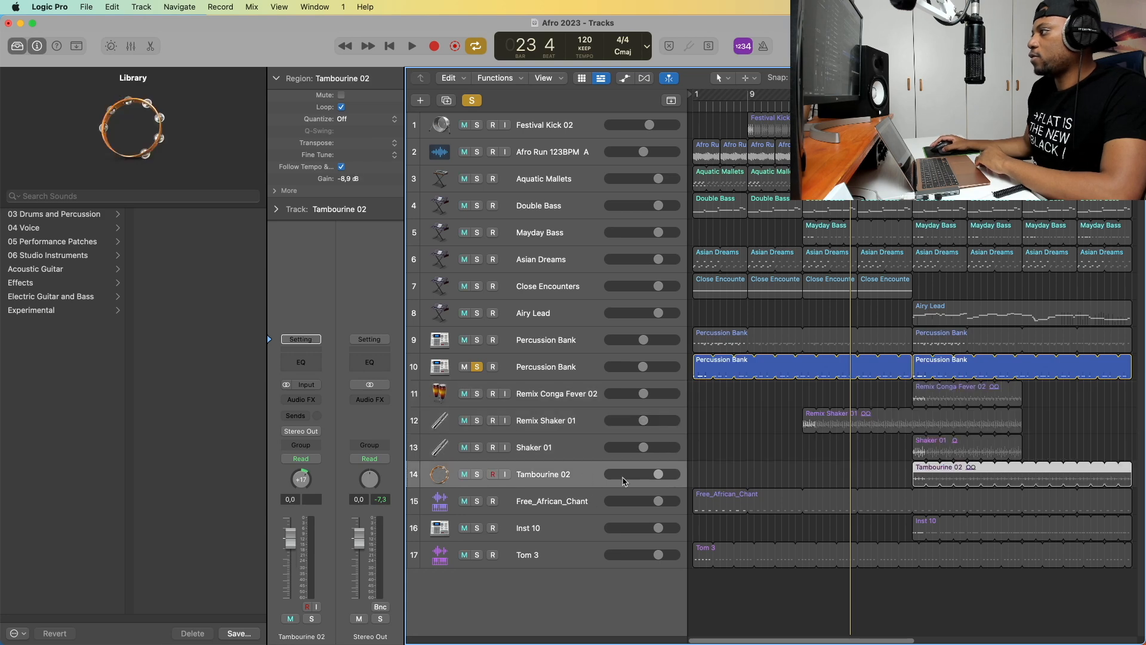
drag(660, 474, 643, 474)
click(600, 507)
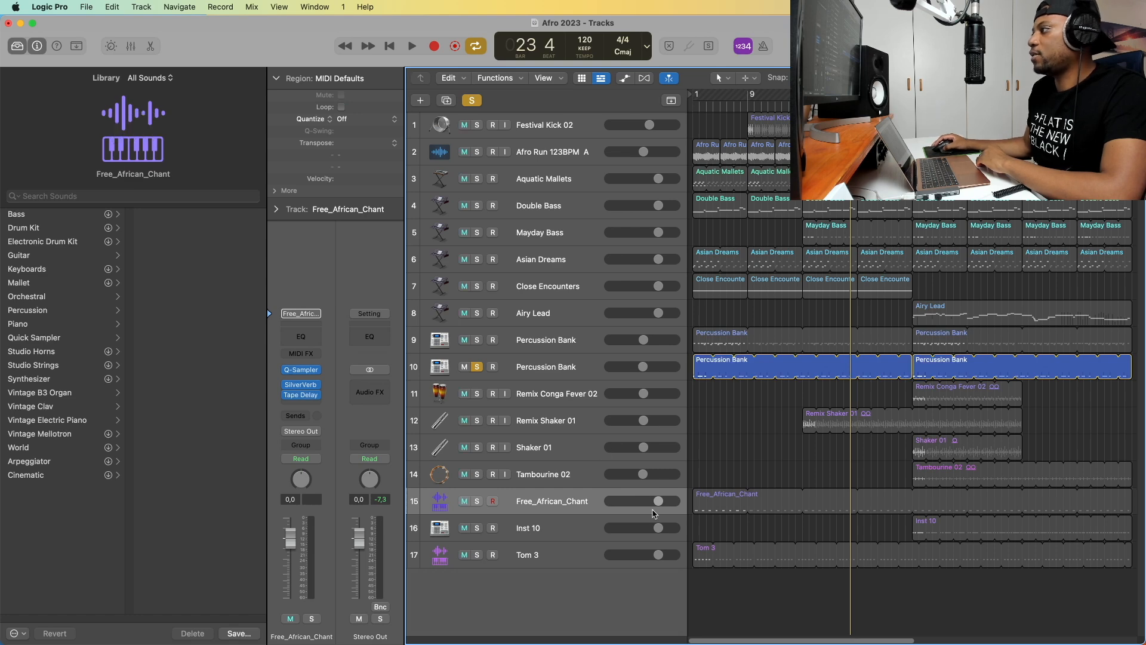
drag(659, 504, 643, 500)
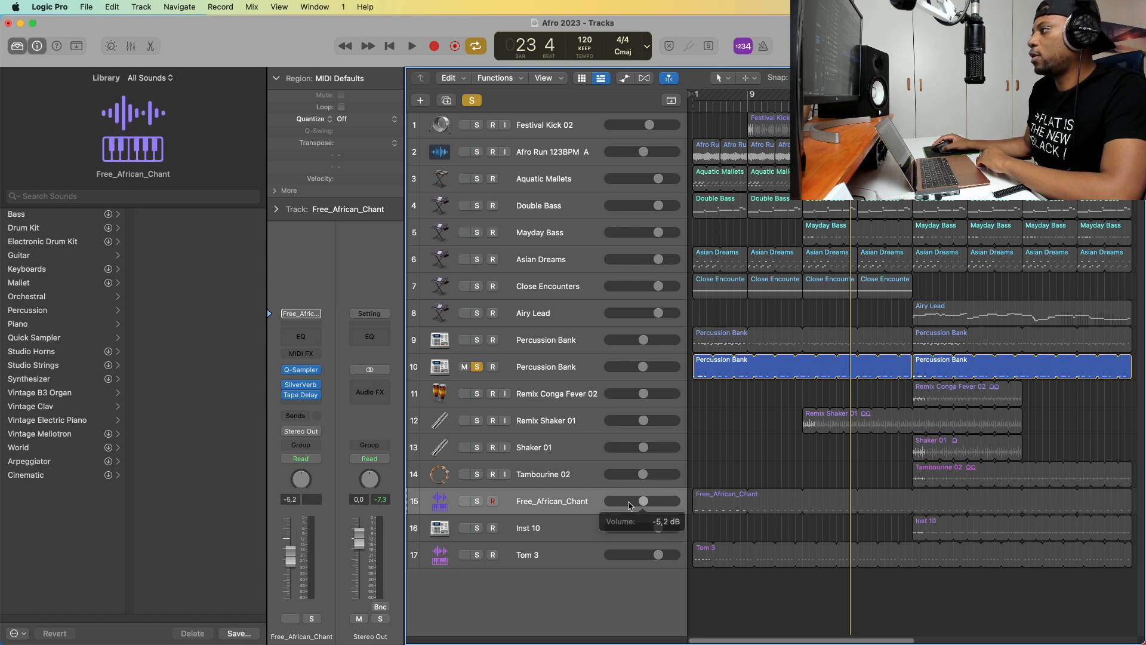
- Lower the Inst 10 and Tom 3 tracks together to -4.9 dB, and play back the full mix with all solos cleared
click(563, 536)
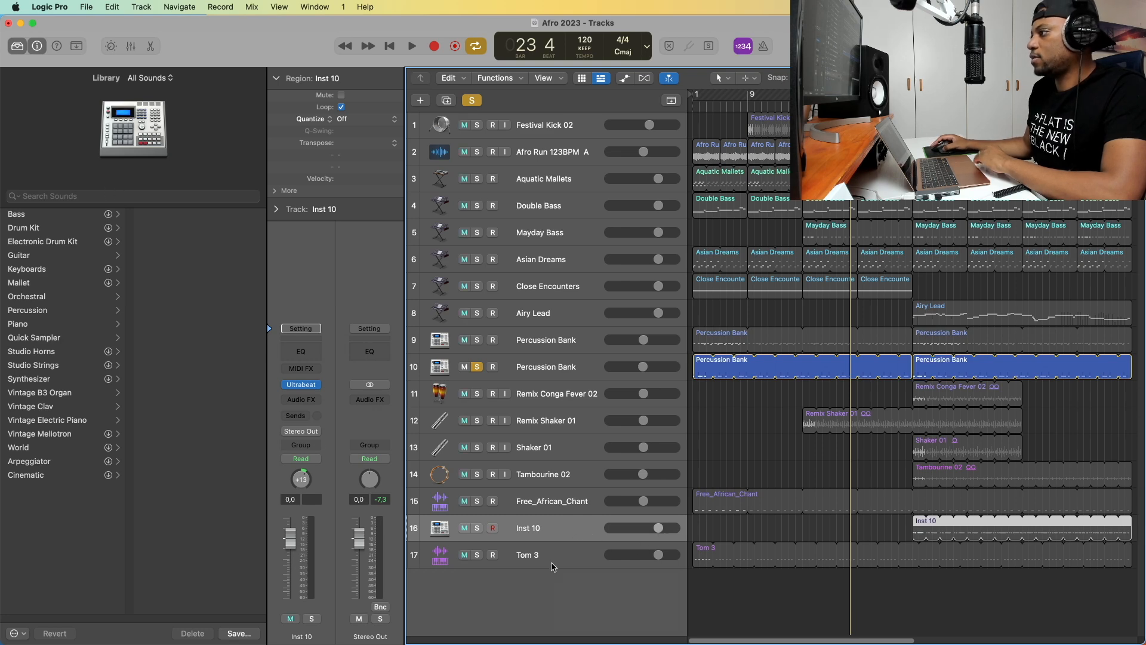
drag(661, 556, 629, 555)
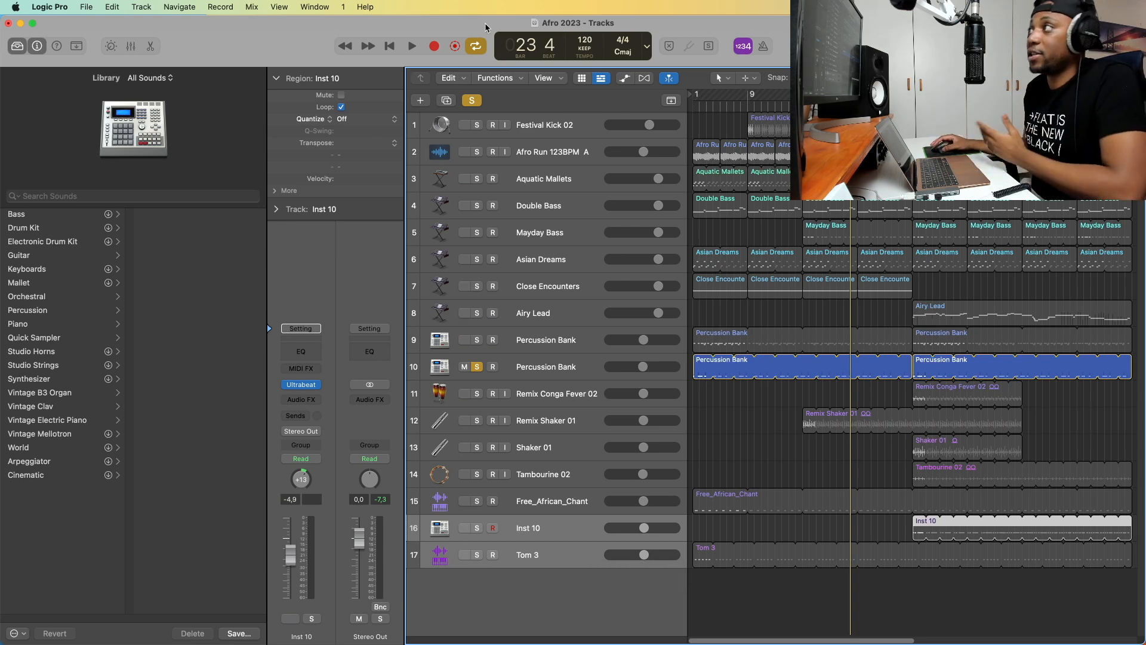
click(473, 102)
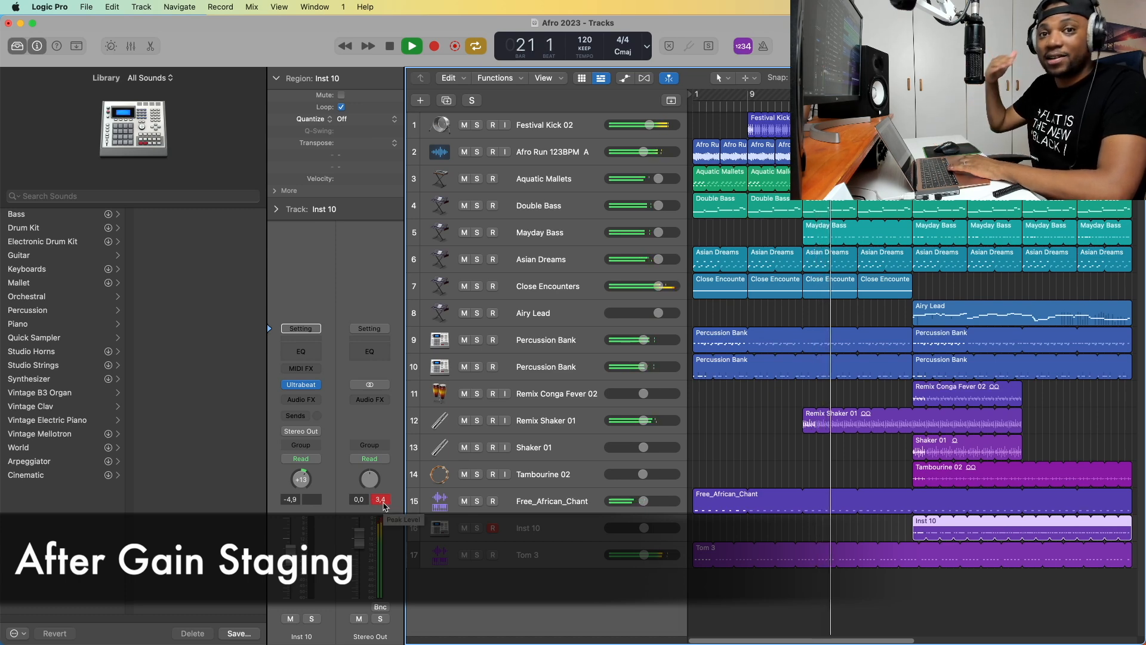
key(space)
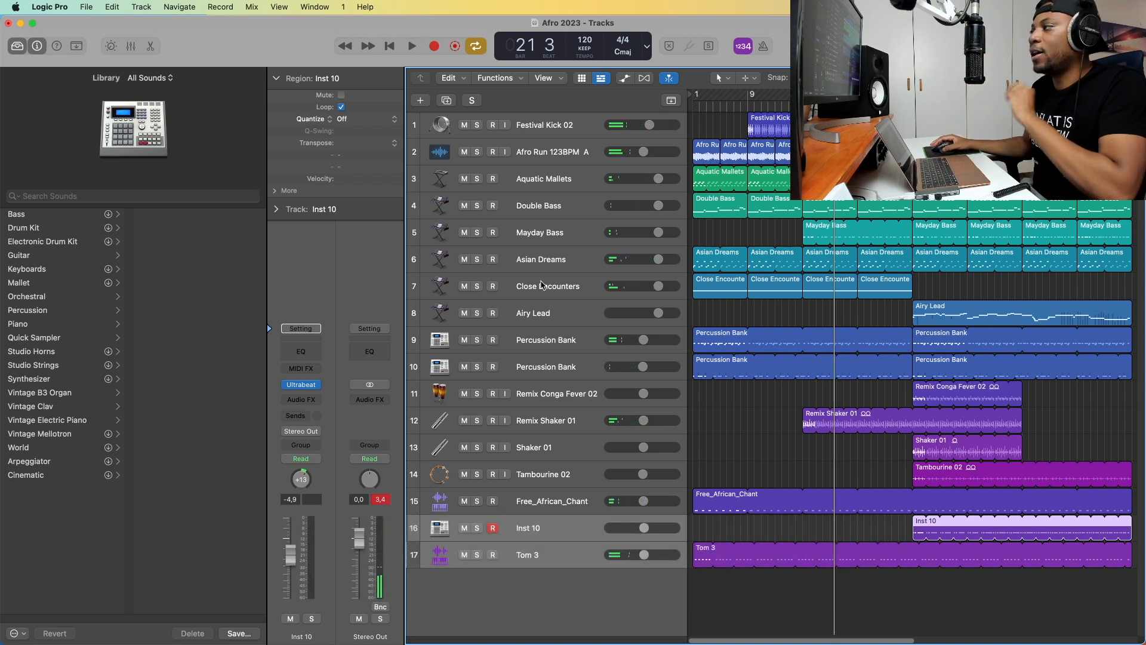
- Show the Mixer with the Library hidden and lower all track faders together, bringing Festival Kick 02 to -13.6 dB
key(x)
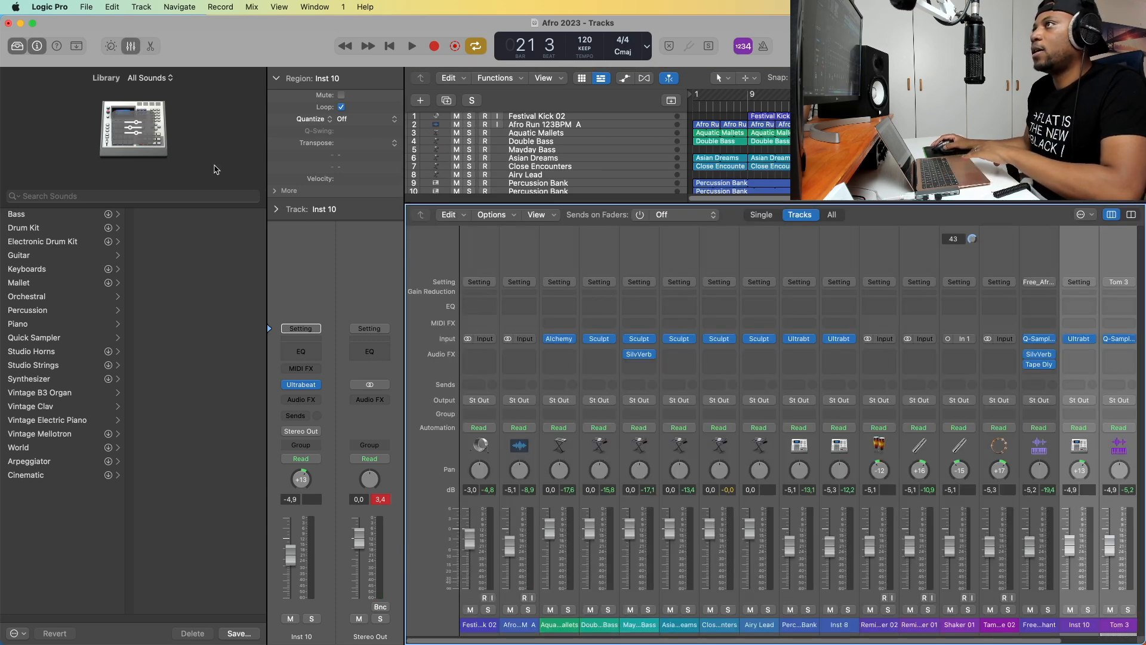
click(16, 46)
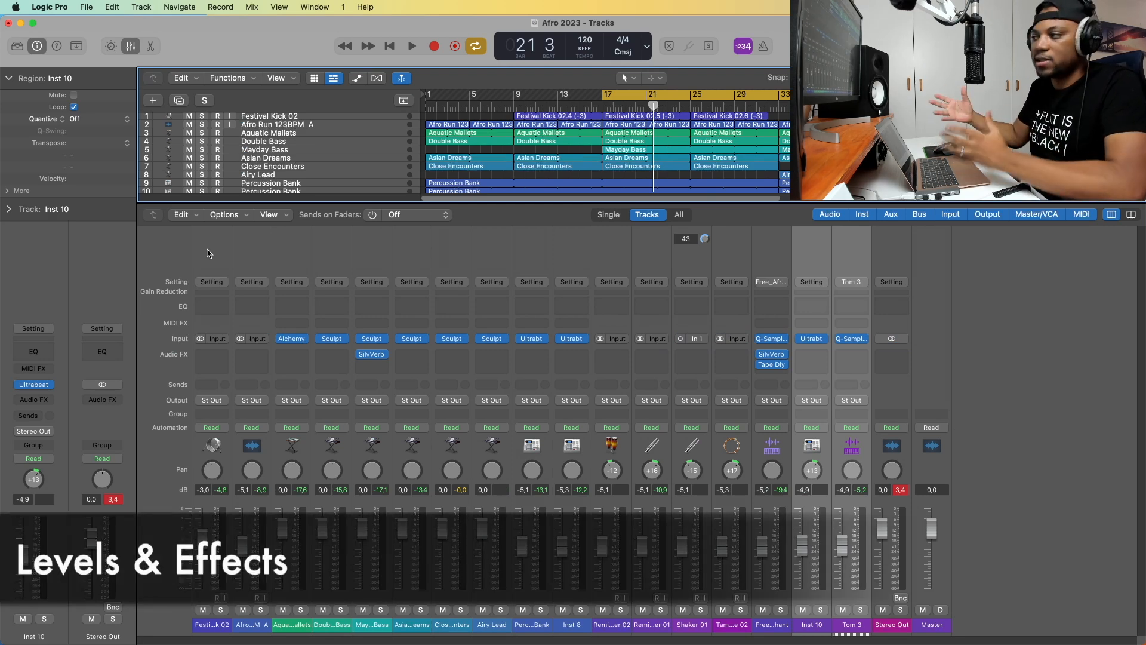
click(208, 252)
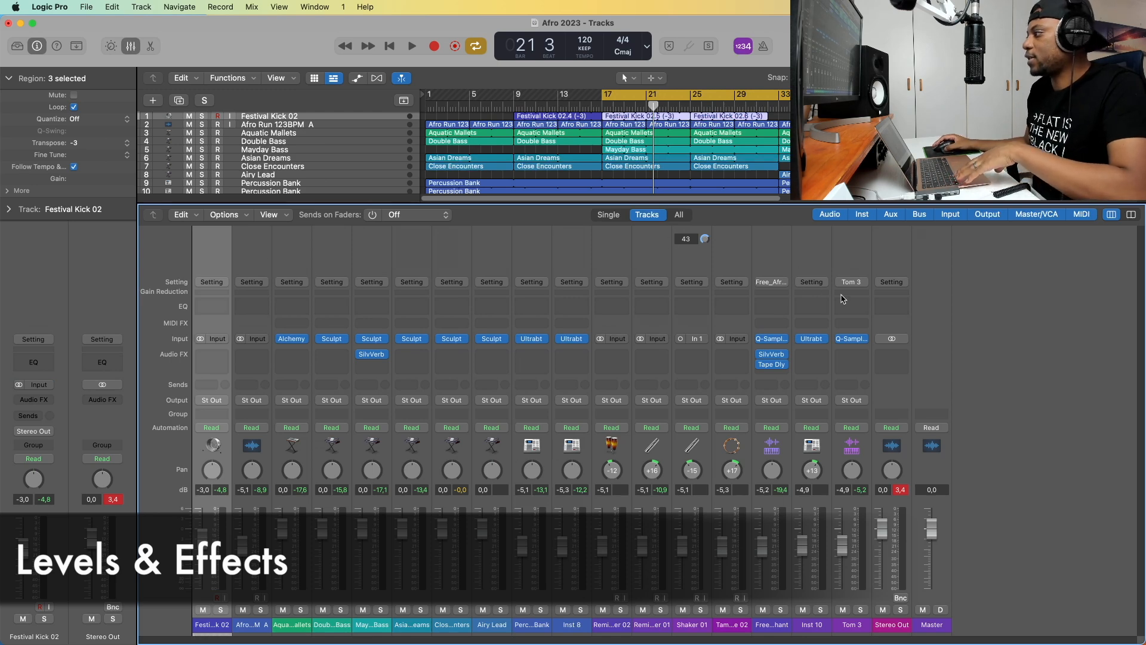
shift+click(855, 259)
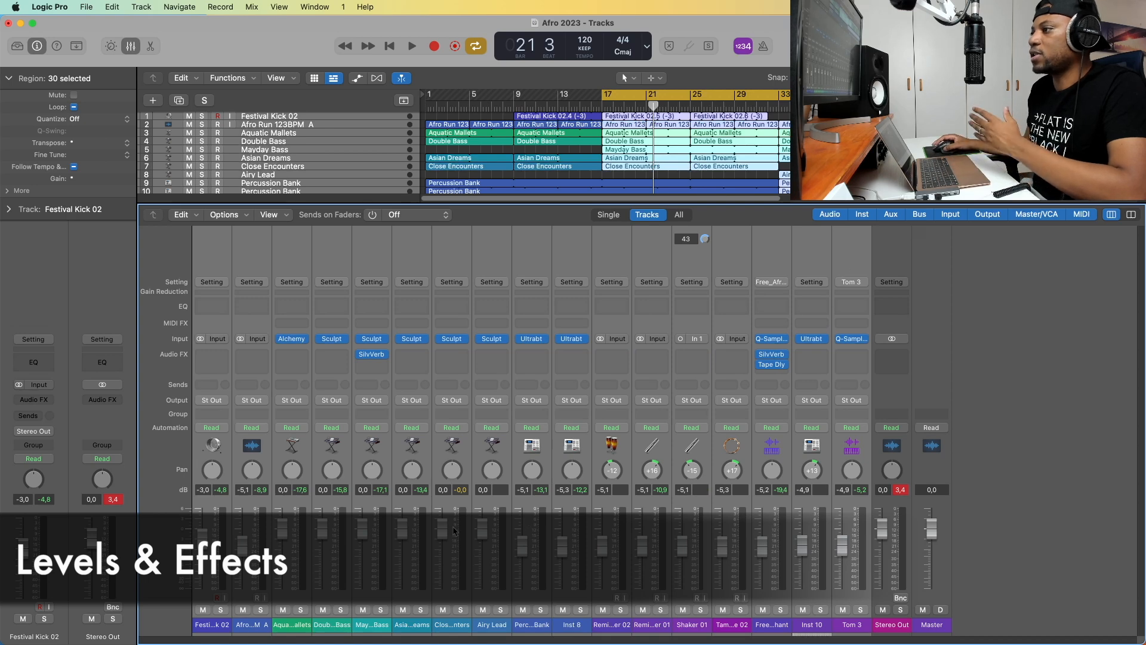
drag(203, 540, 203, 561)
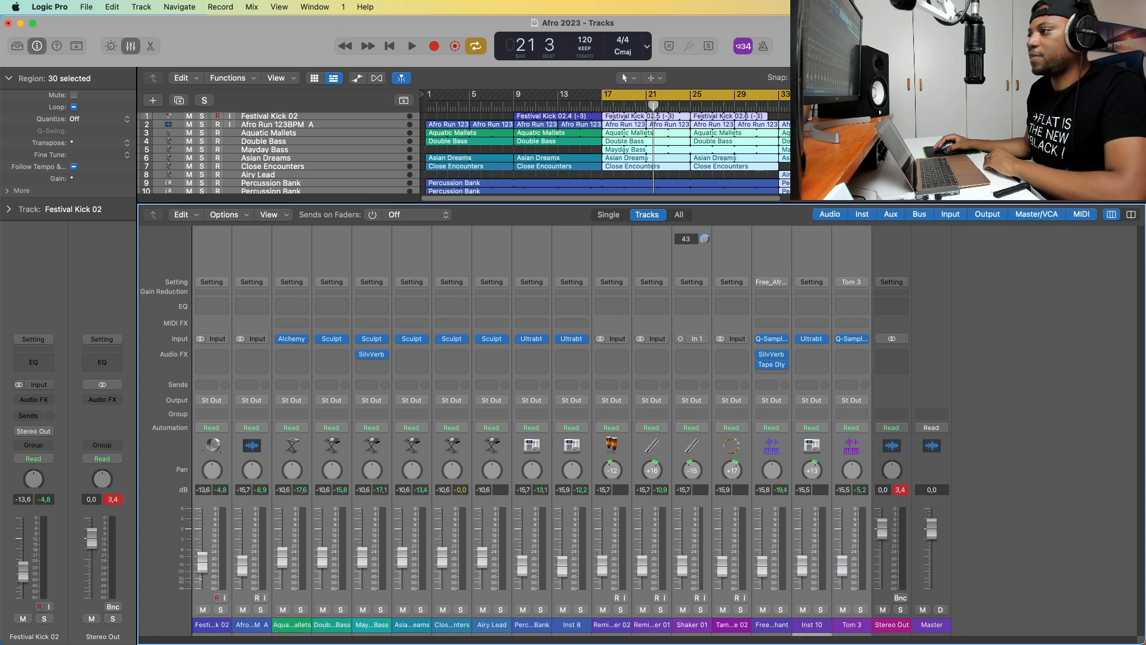
- Check the Stereo Out level in playback and readjust all selected track faders together, settling Festival Kick 02 at -13.4 dB
key(space)
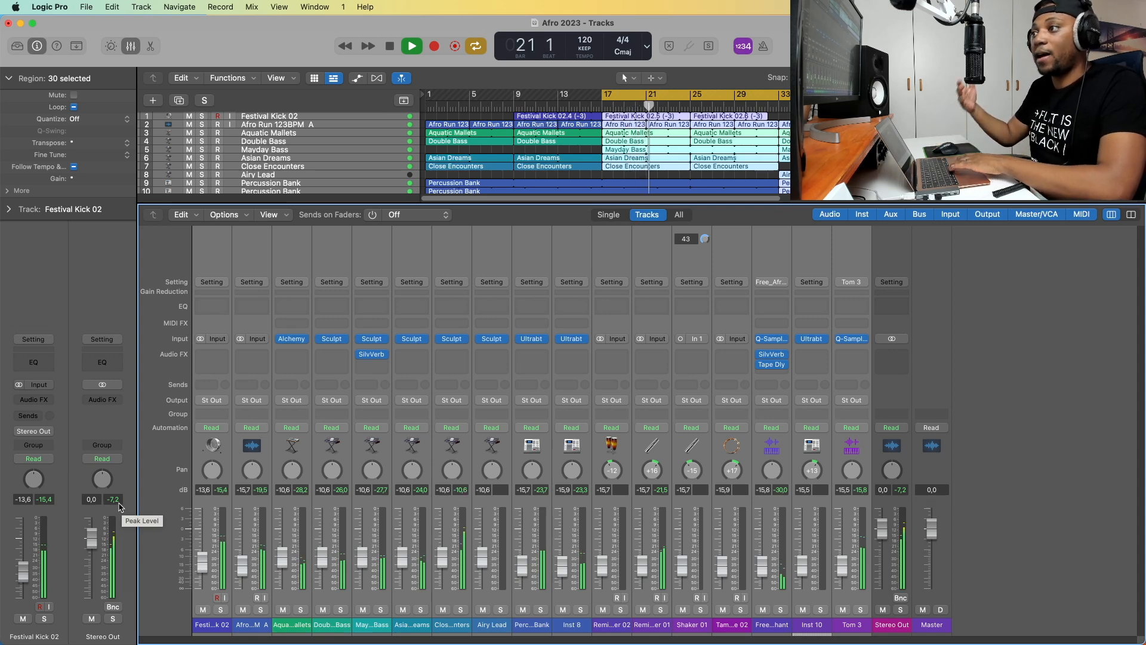
key(space)
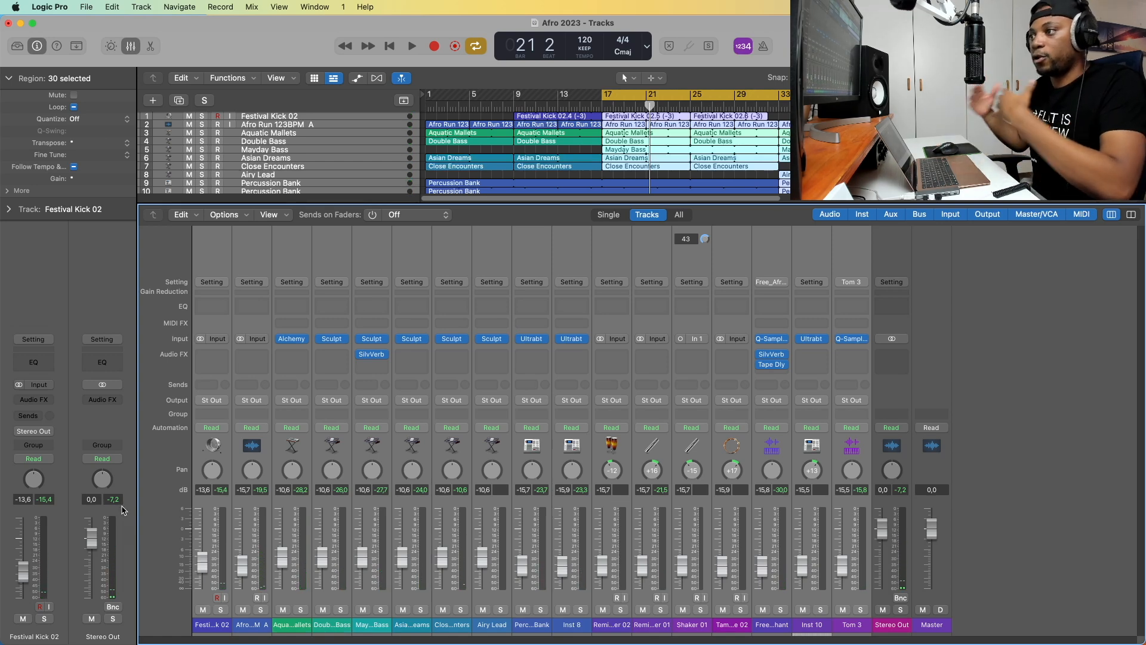
drag(203, 563, 204, 569)
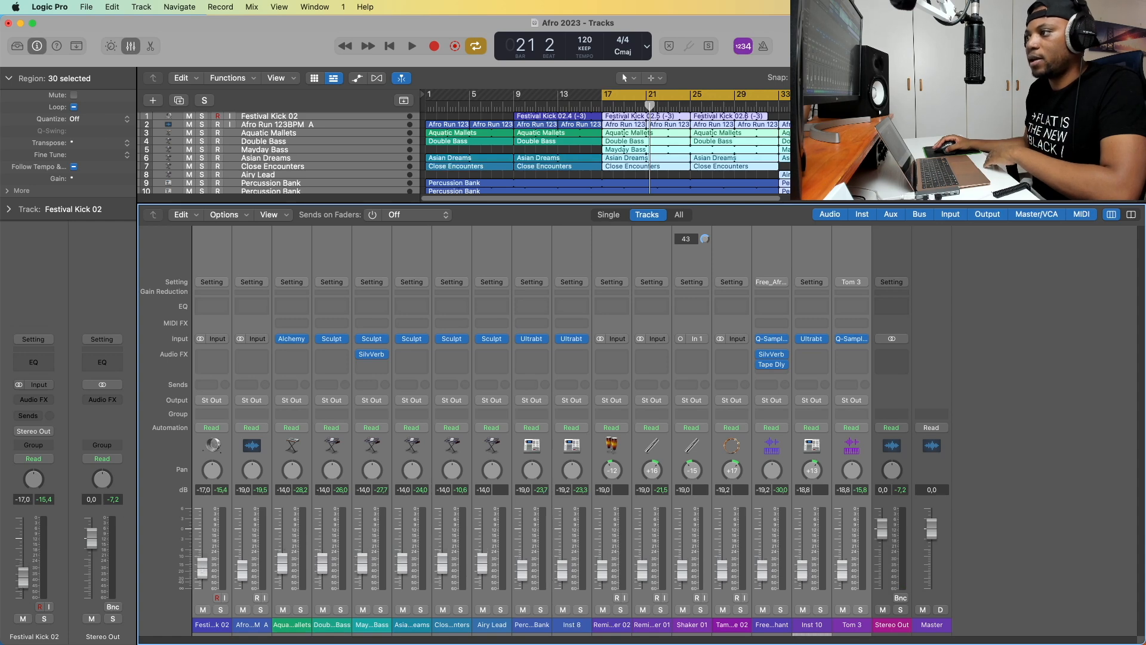
key(space)
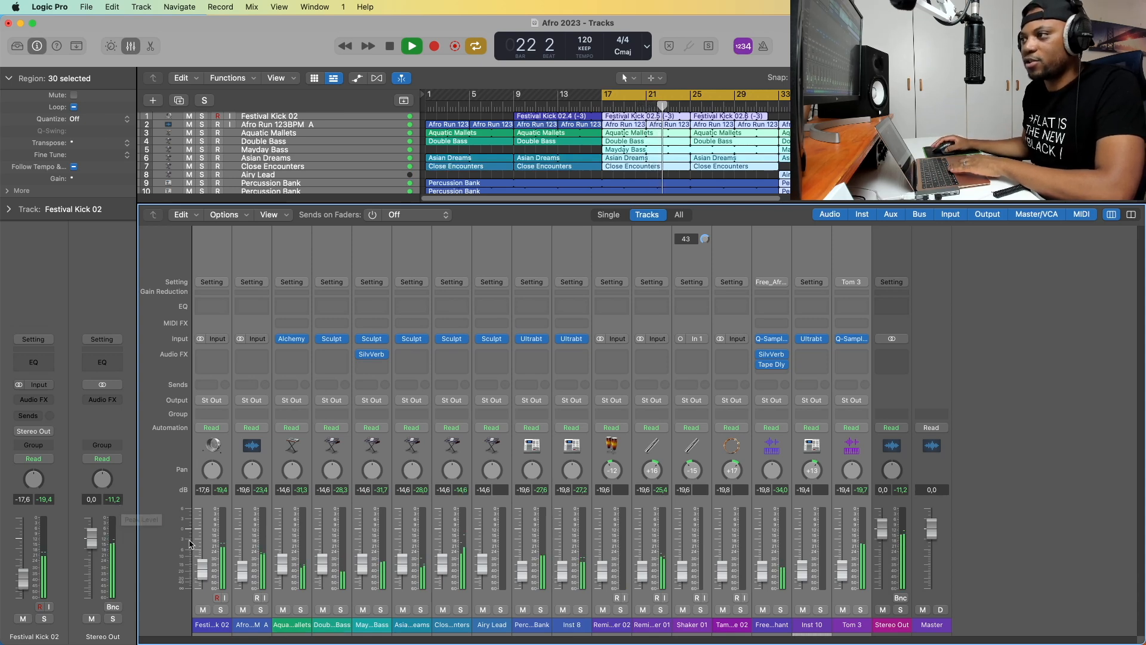
drag(201, 573, 202, 563)
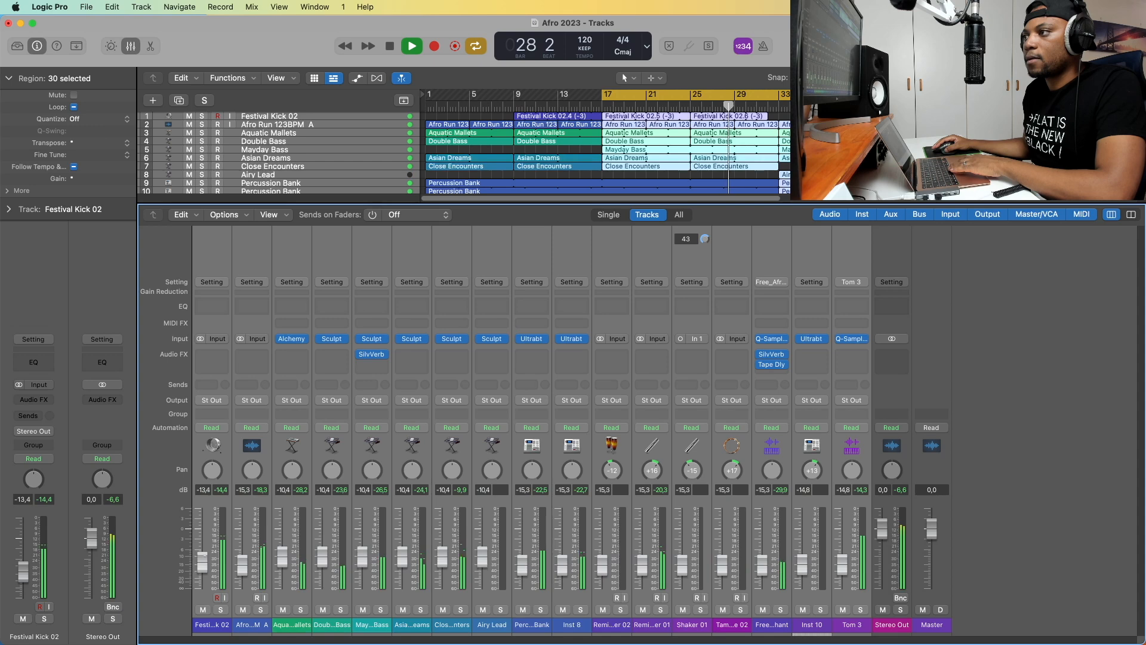
key(space)
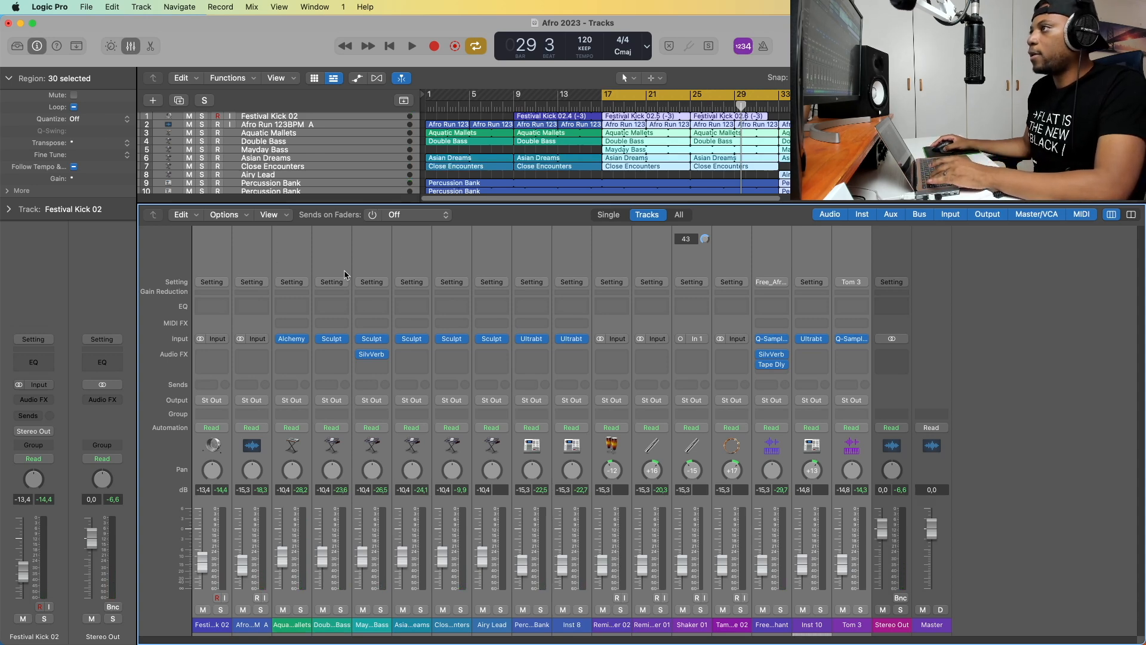
- Select only the Festival Kick 02 channel in the Mixer, solo it and start playback
mouse_move(568, 206)
mouse_down()
mouse_move(568, 263)
mouse_move(572, 187)
mouse_up()
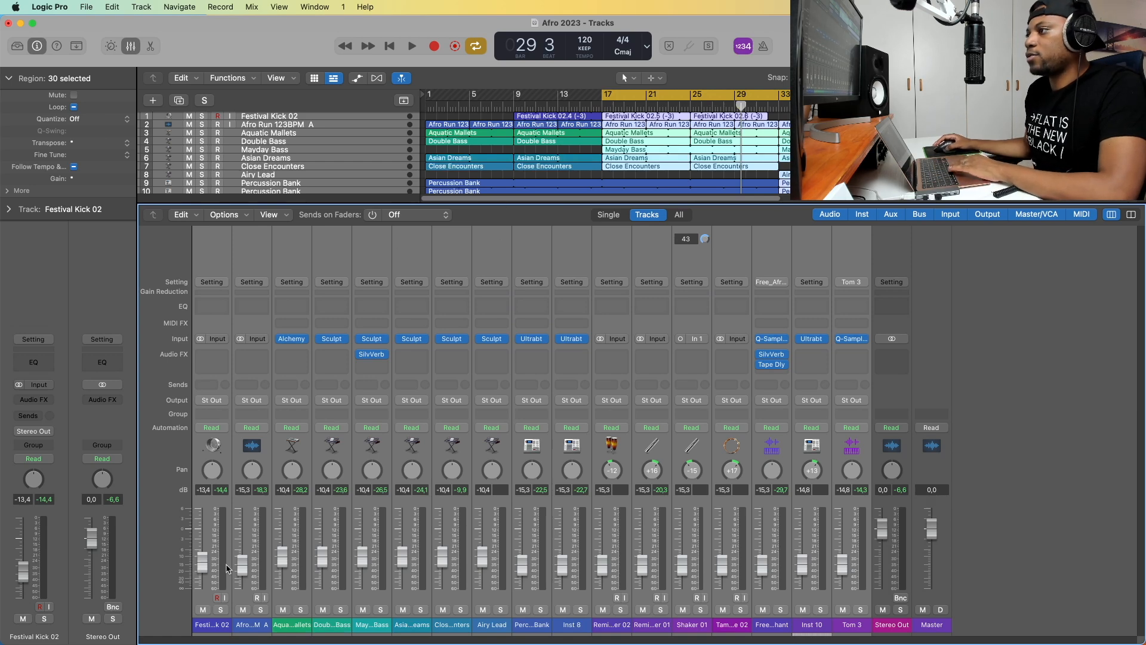
key(space)
click(229, 367)
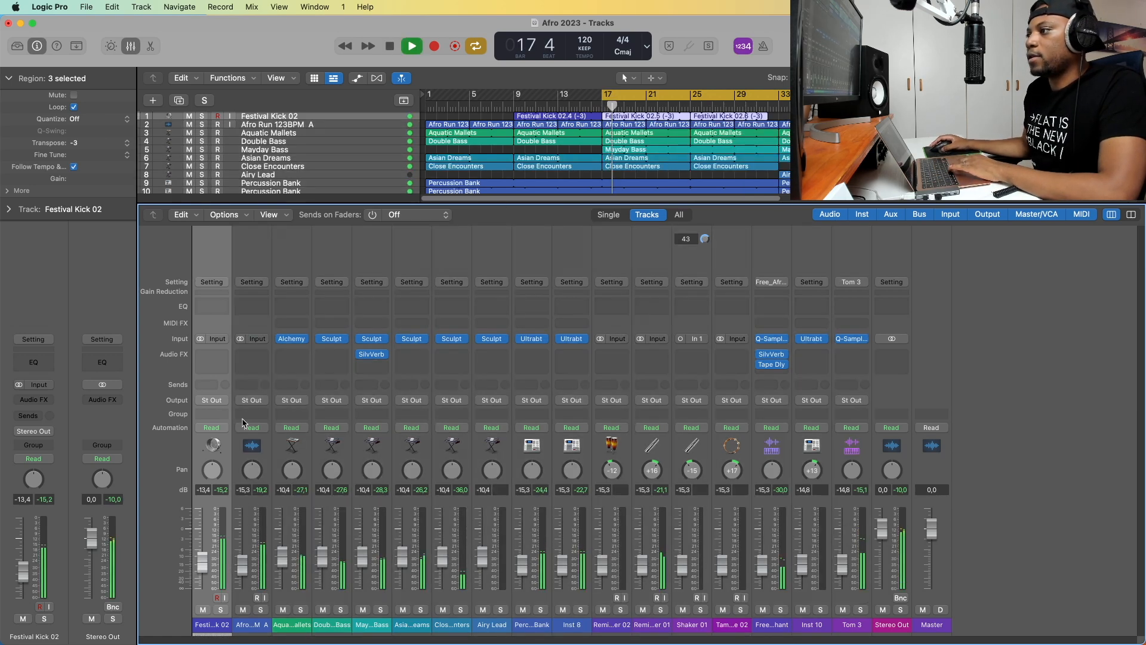
key(space)
click(220, 611)
key(space)
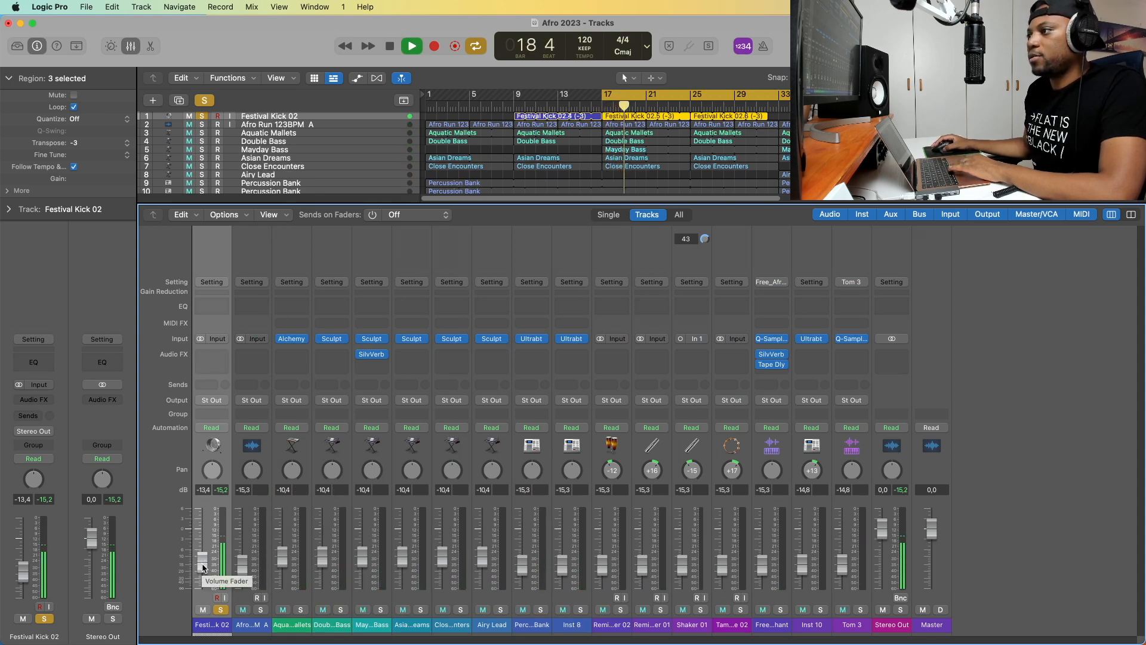
- Insert a stereo Overdrive effect on the Festival Kick 02 channel and set its Drive to 3.00 dB
click(211, 363)
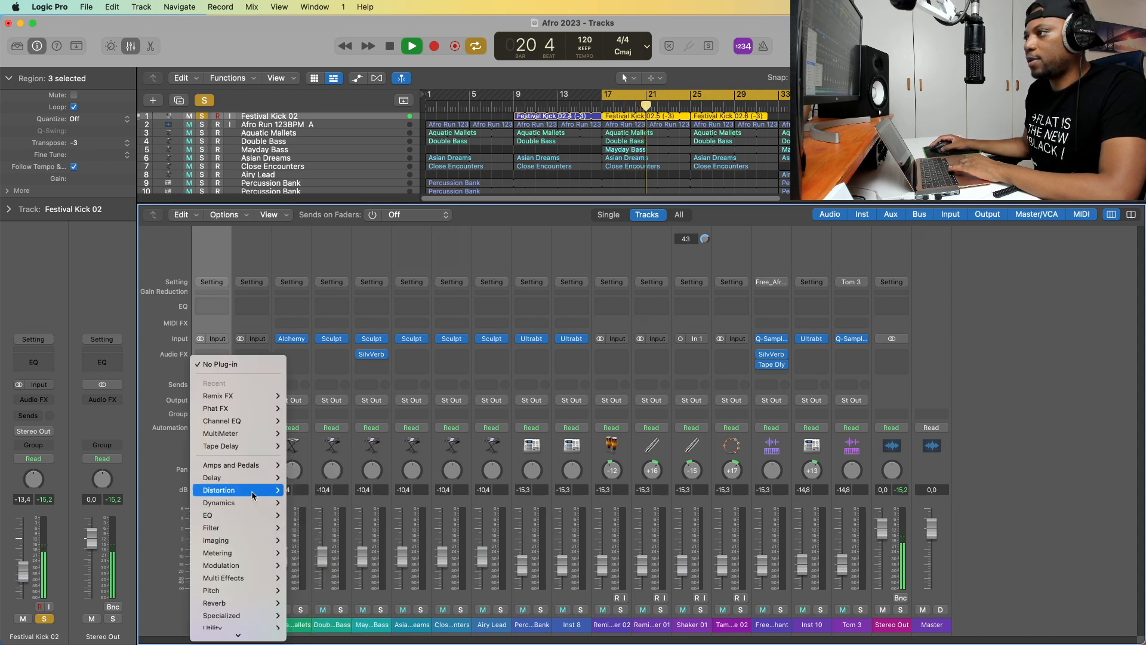
mouse_move(262, 491)
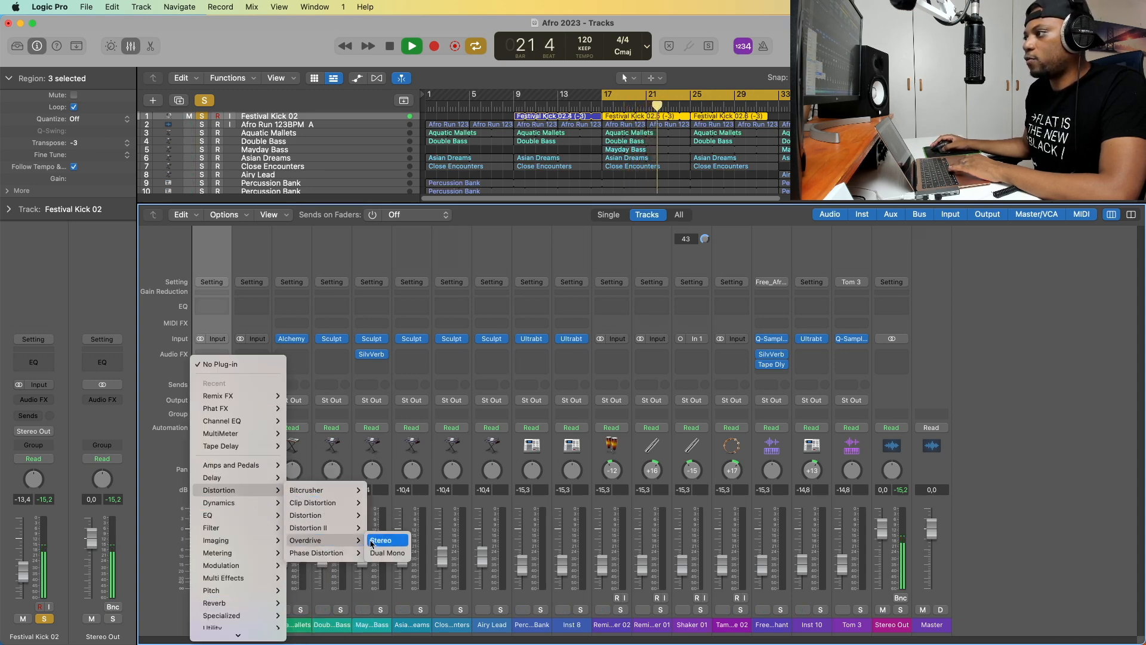
click(382, 540)
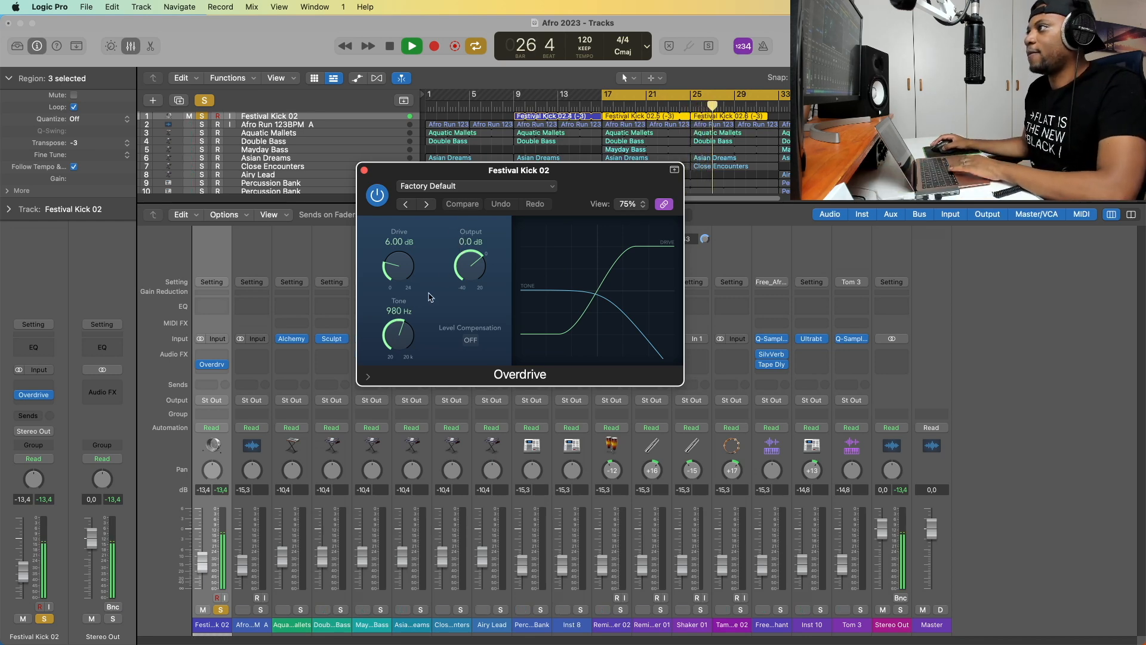
drag(399, 270, 404, 293)
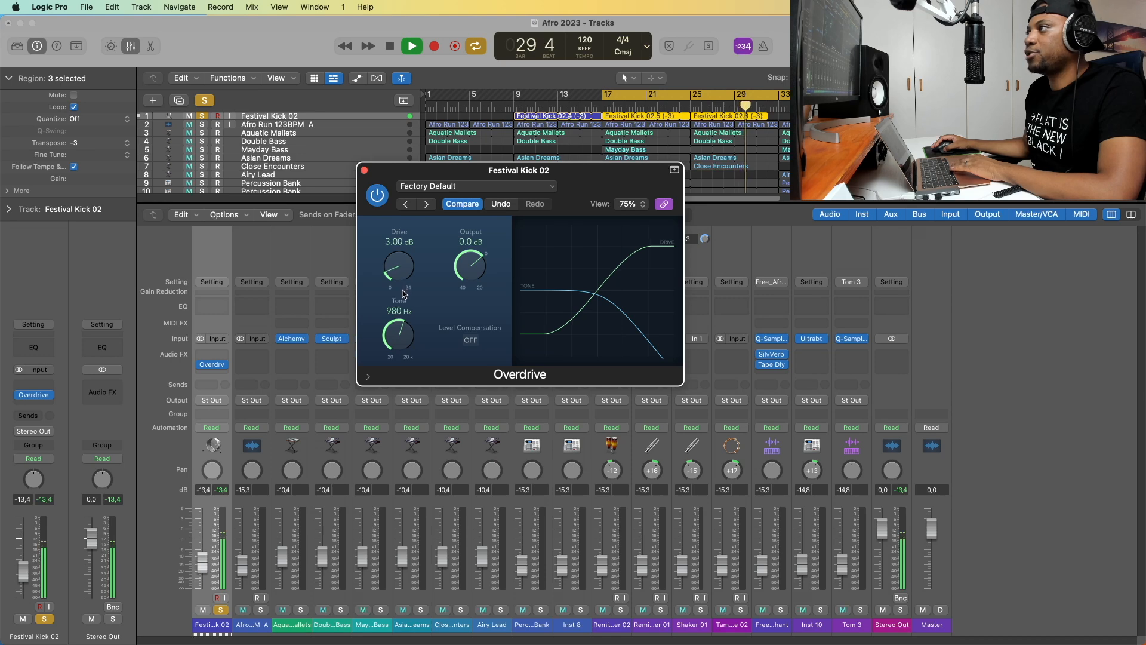
- Compare the kick with Overdrive bypassed and enabled, leave the effect on, and close the plug-in
click(378, 195)
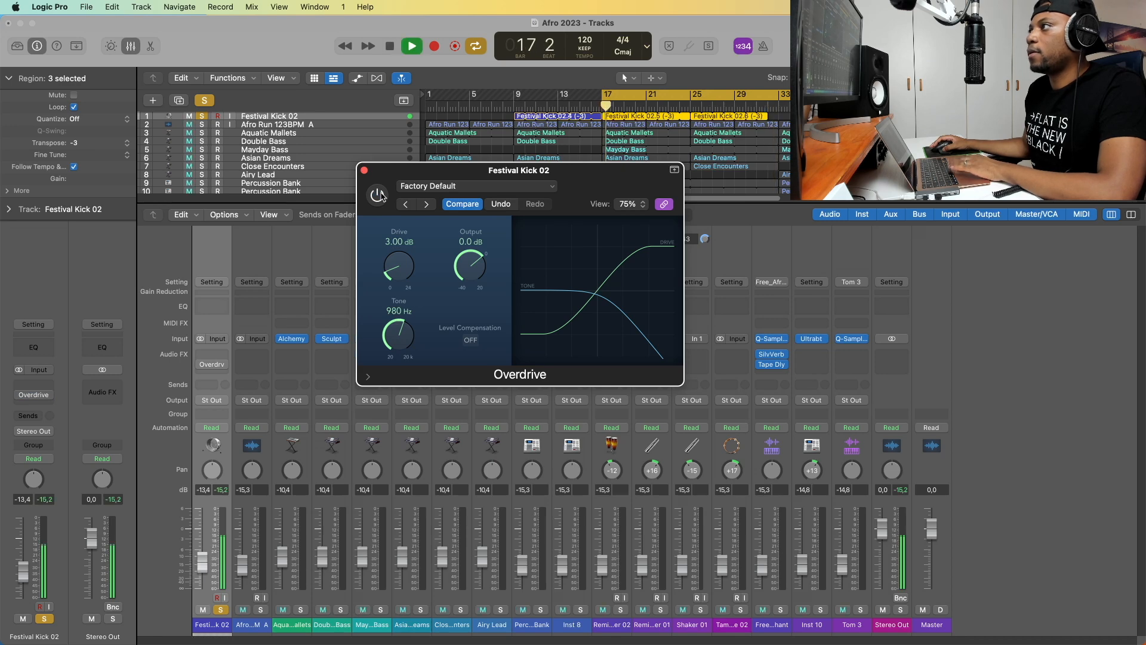
click(376, 195)
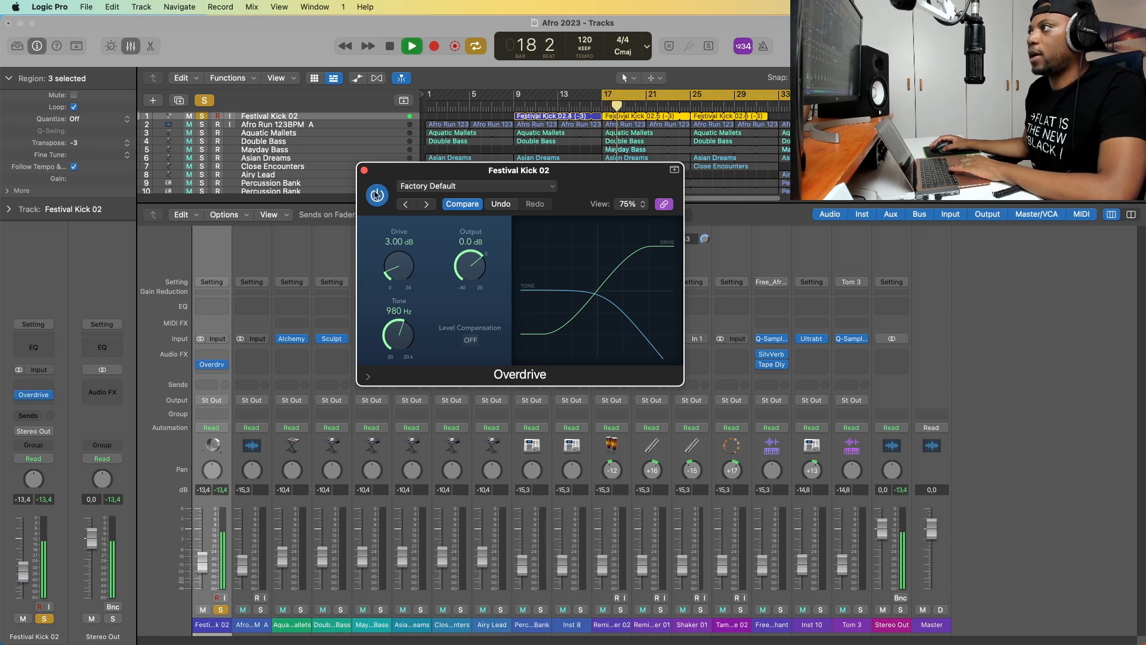
click(365, 171)
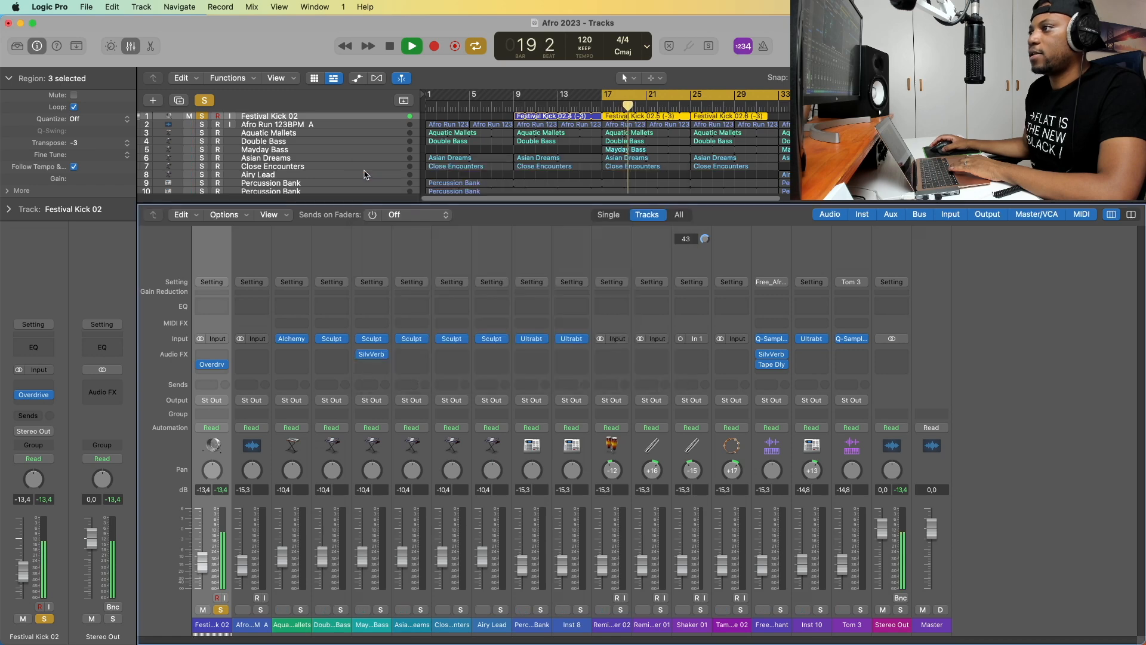
- Add a Channel EQ to Festival Kick 02, set the low shelf to -4.0 dB at 43.4 Hz, and close the plug-in
click(219, 309)
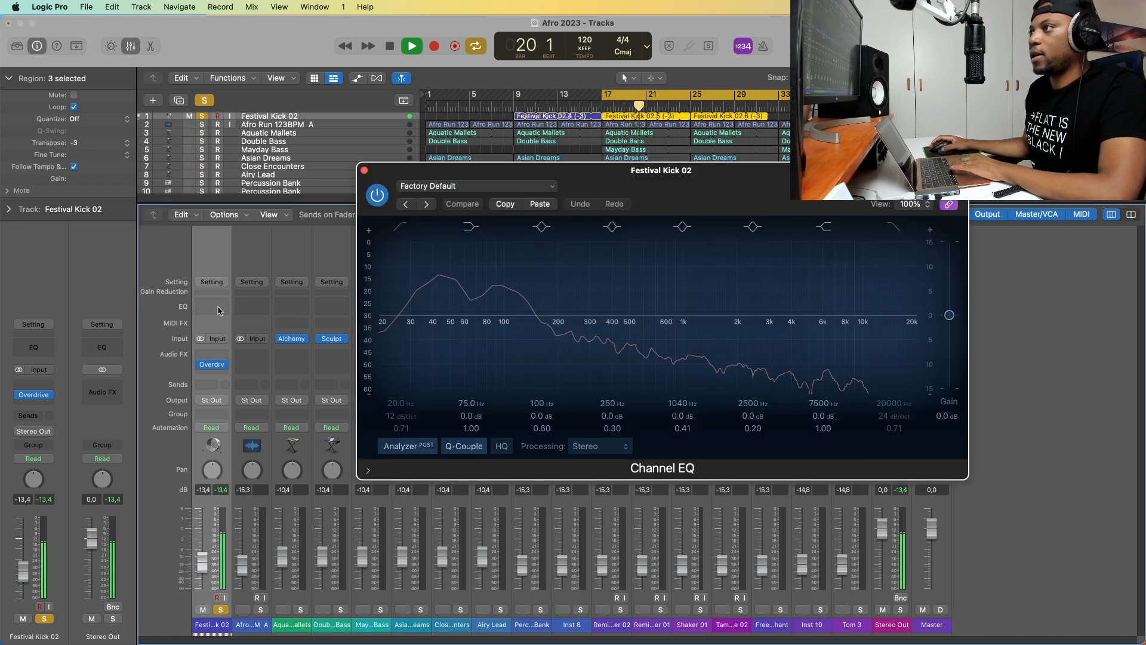
drag(612, 181, 565, 165)
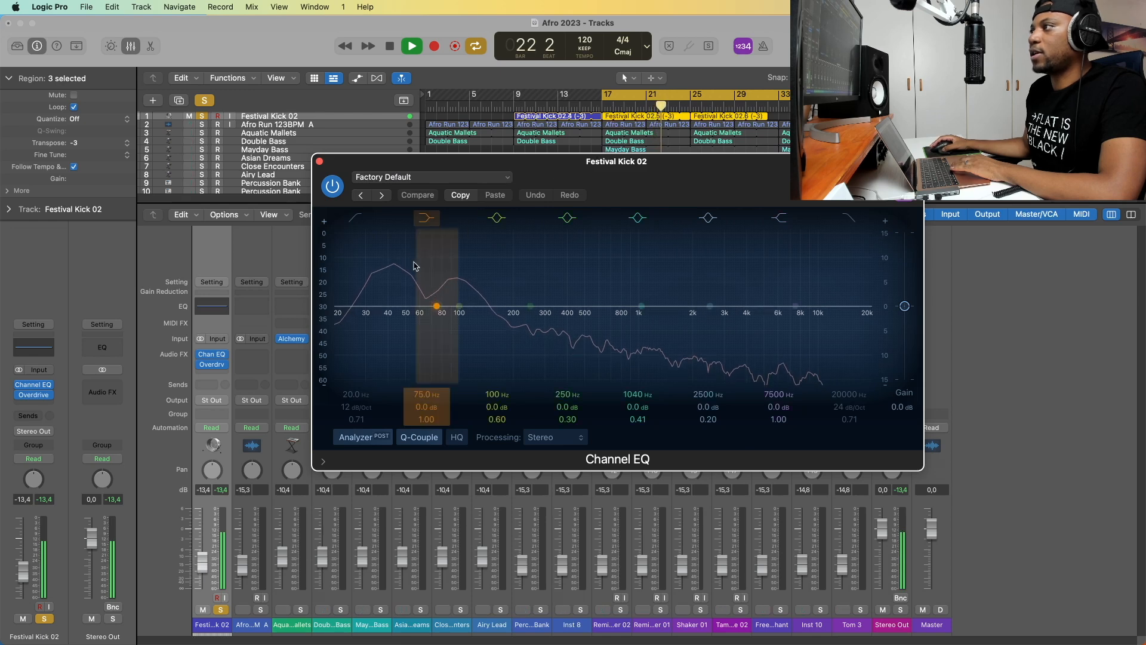
drag(438, 308, 397, 324)
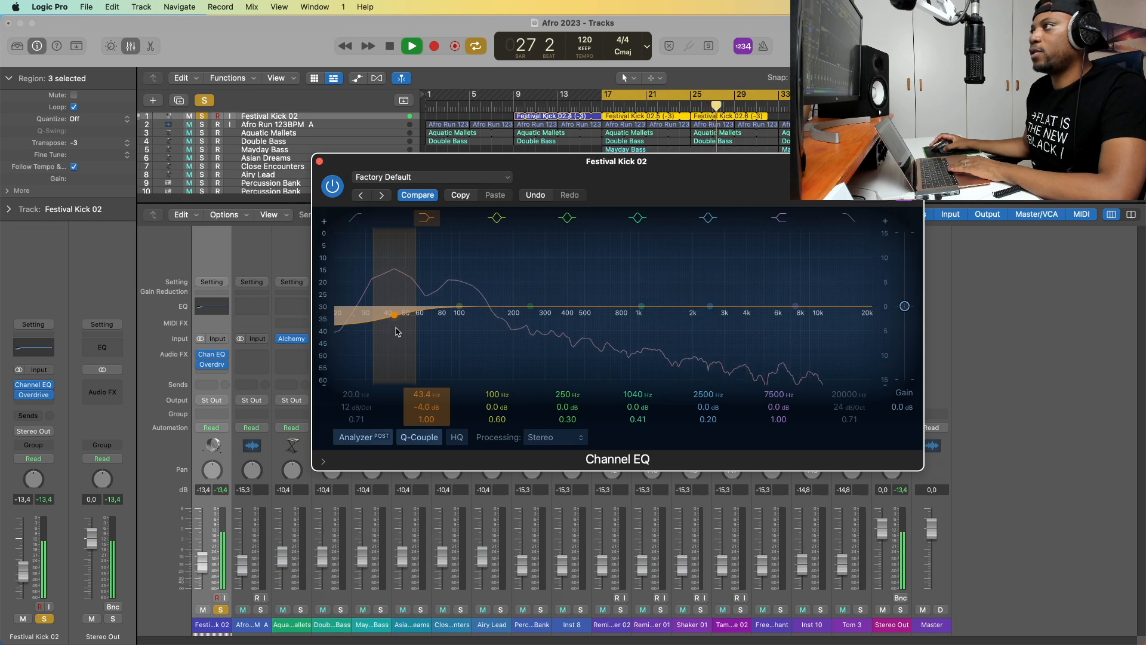
click(319, 162)
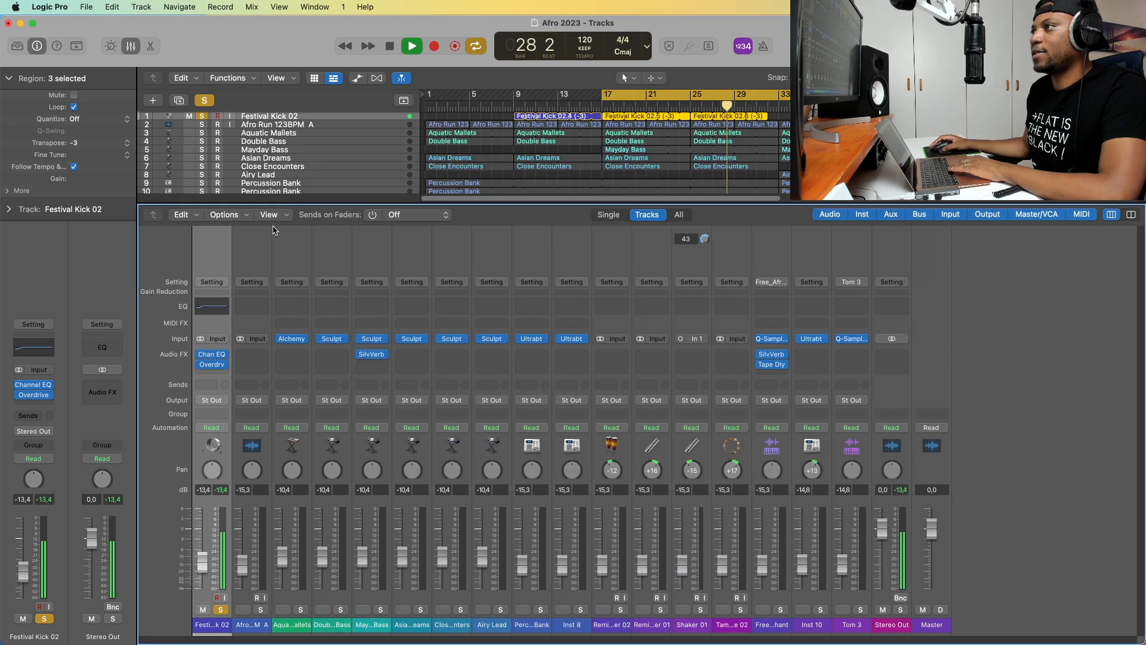
- Solo the Afro Run 123BPM A channel together with the kick, play both, and add a Channel EQ to Afro Run
key(space)
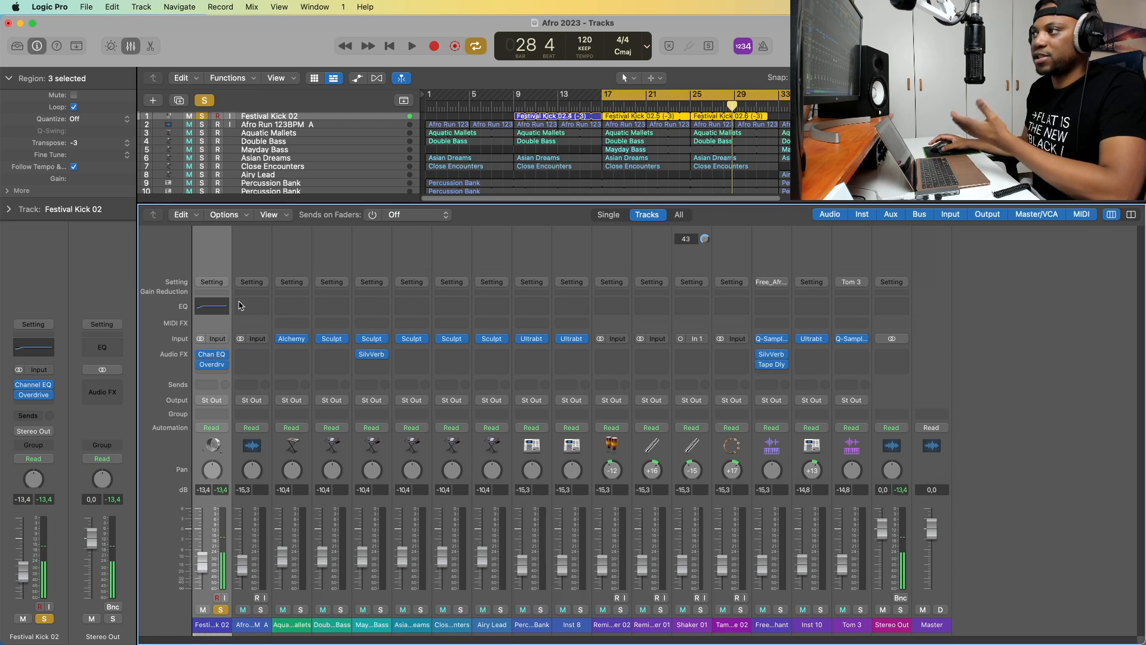
click(260, 610)
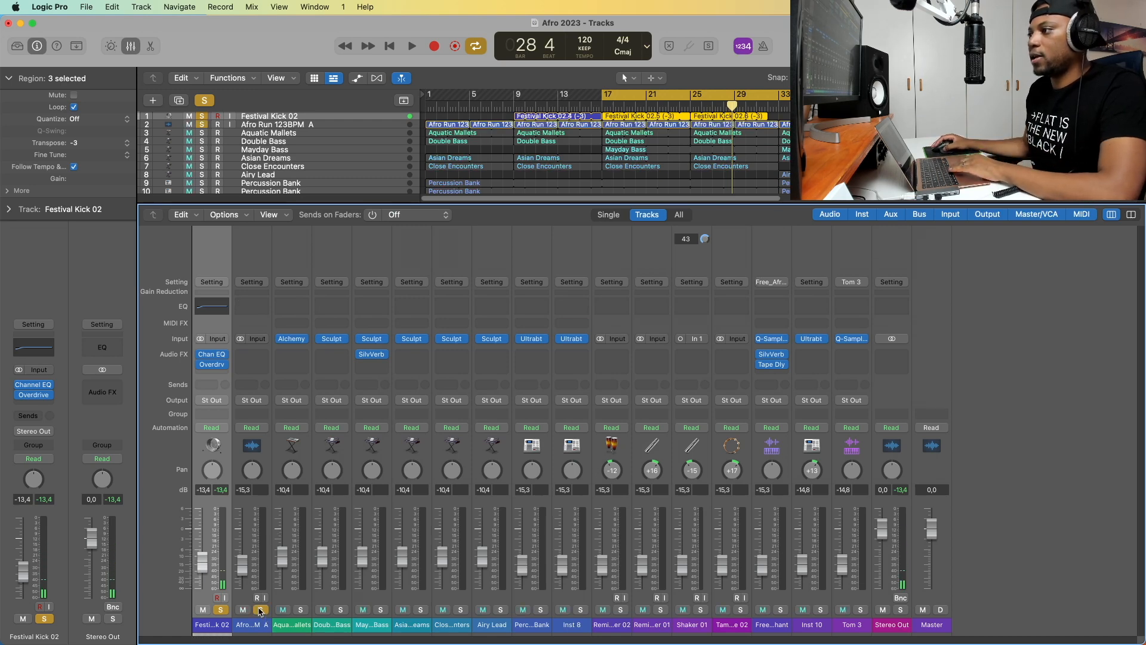
key(space)
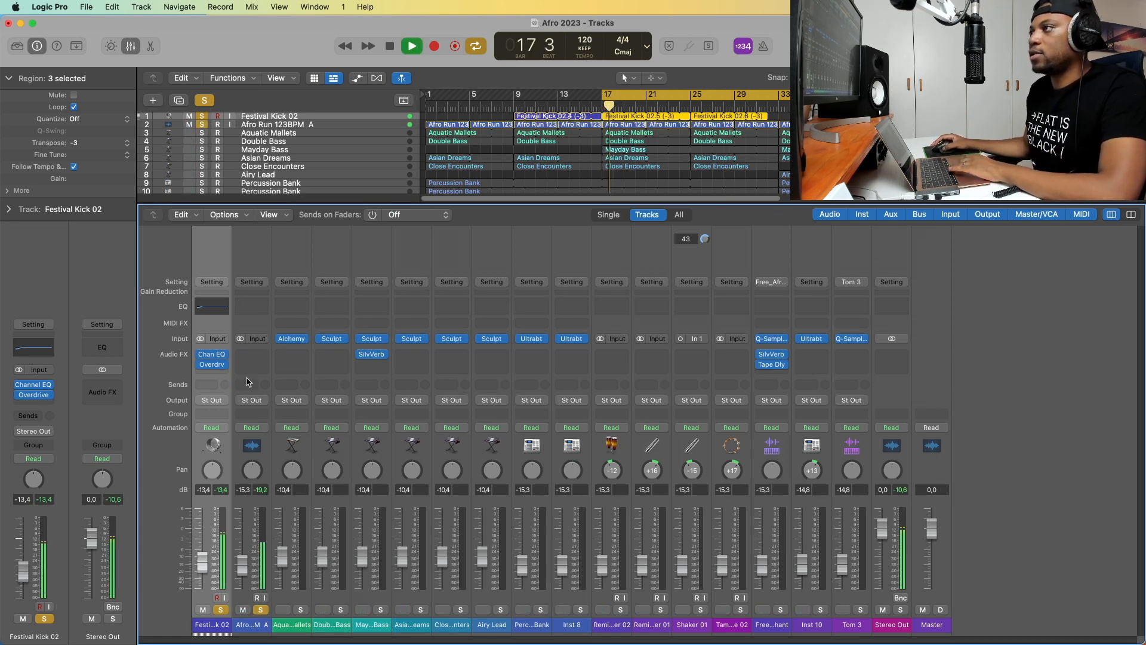
click(246, 308)
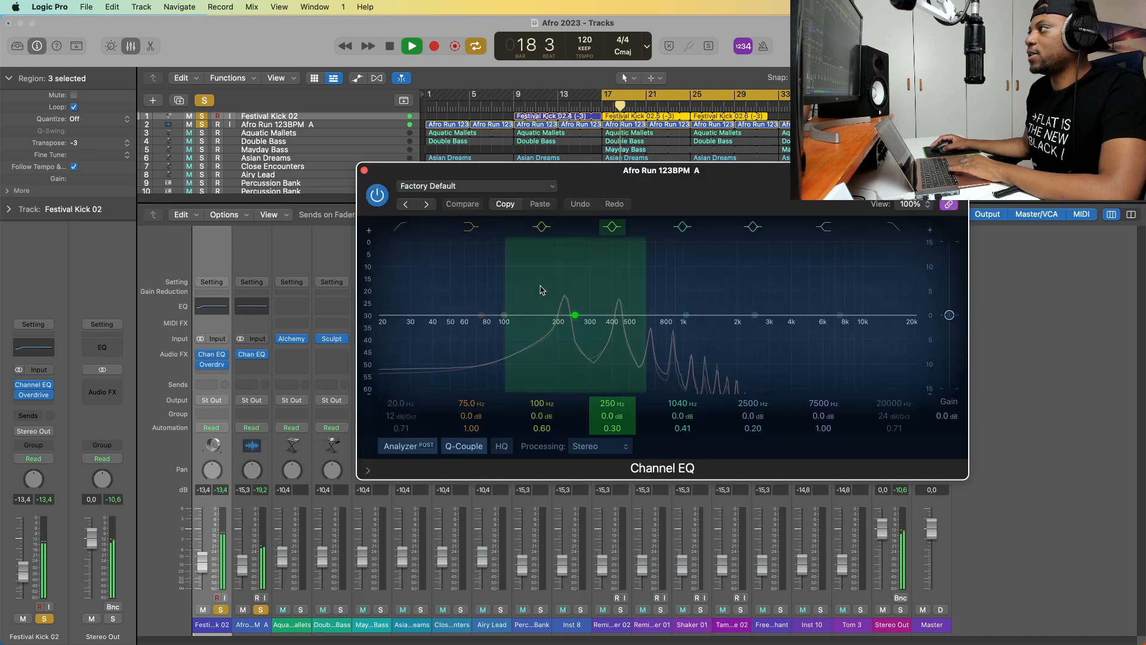
- Enable the low cut in Afro Run's Channel EQ, set it to 119 Hz, and play back the result
key(space)
click(419, 403)
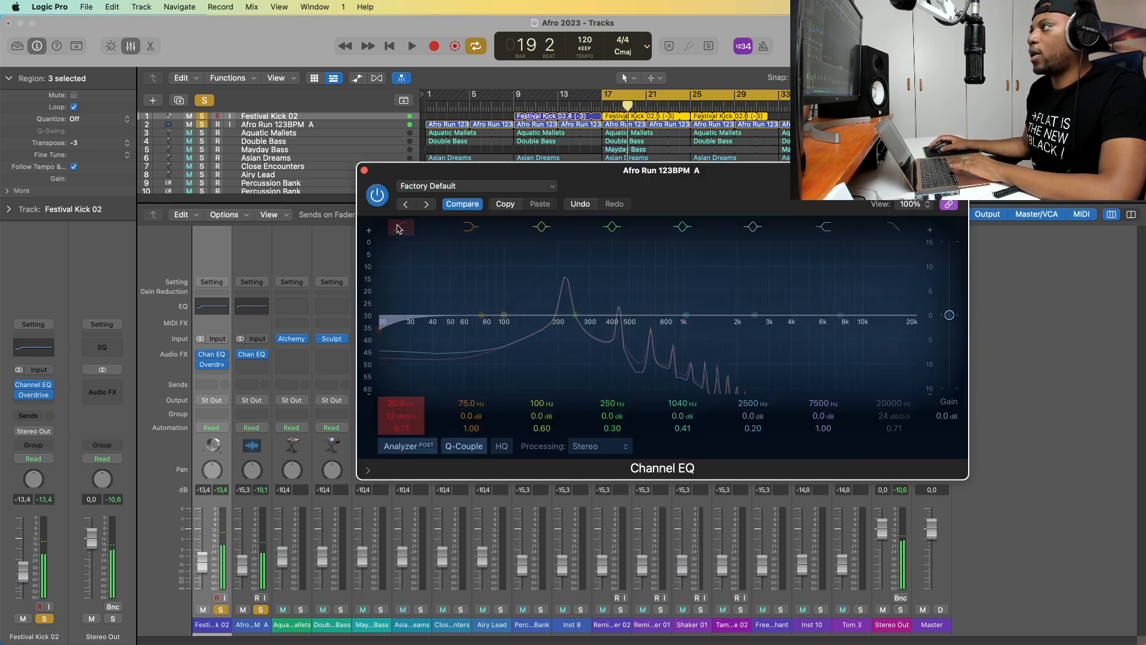
drag(415, 403, 415, 353)
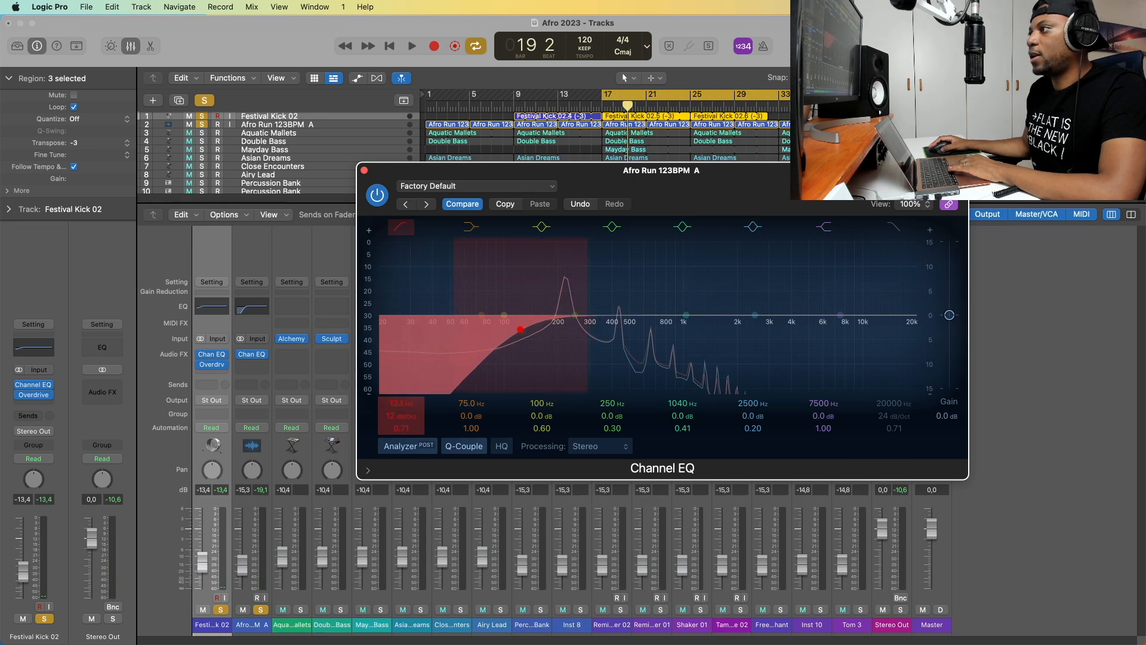
key(space)
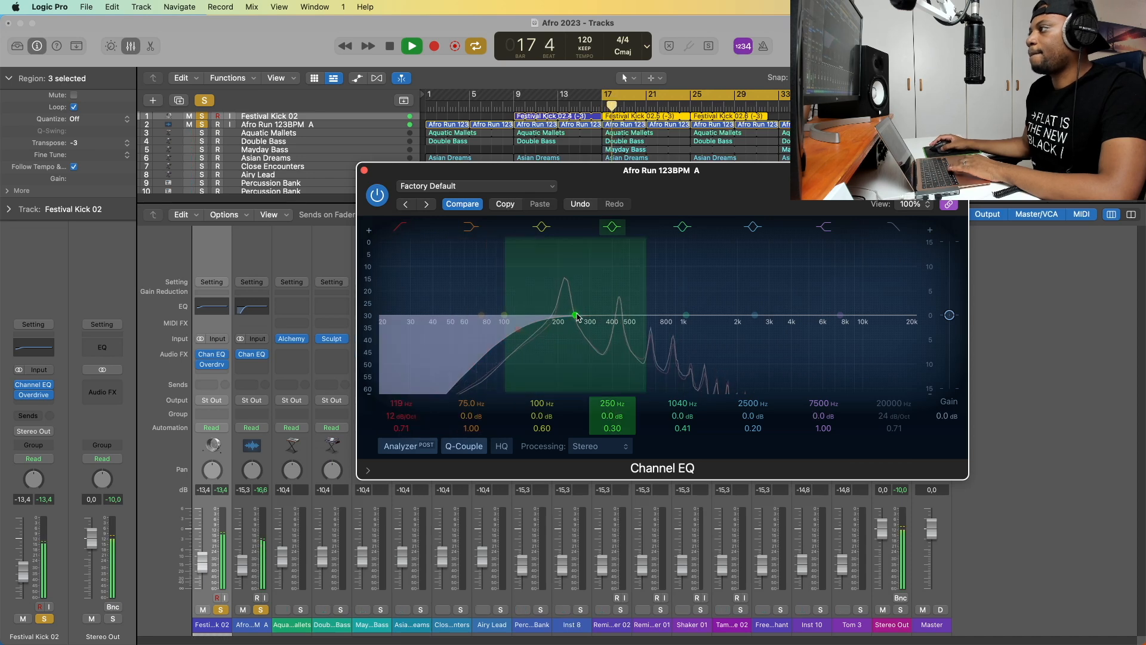
key(space)
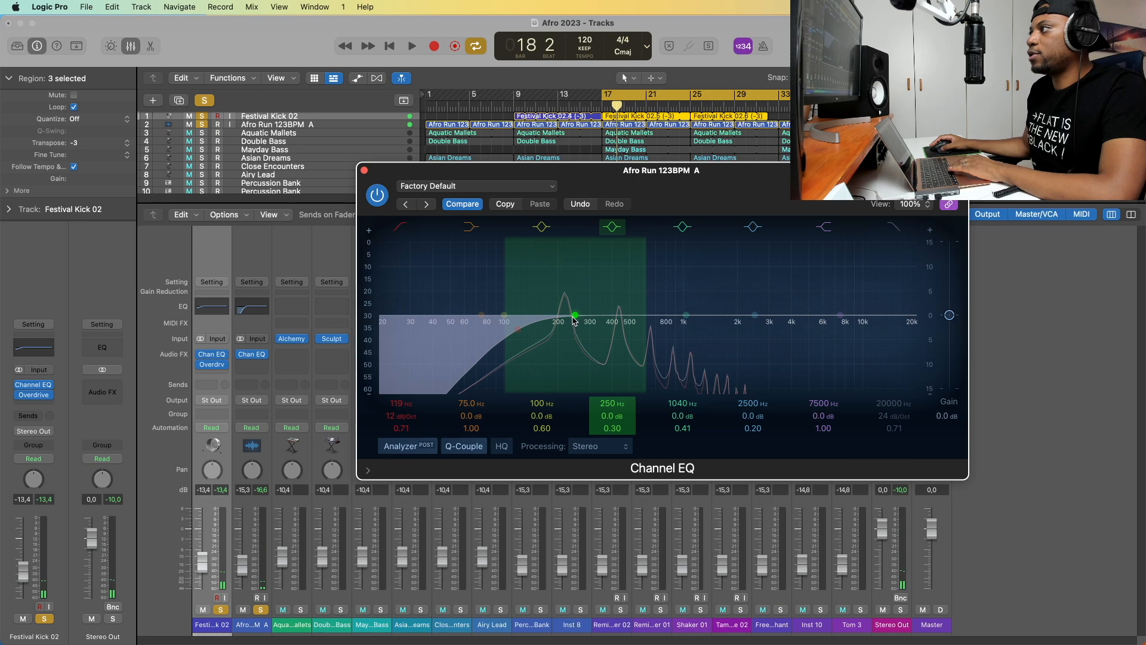
- Cut the 250 Hz bell band of Afro Run's EQ to -4.6 dB at 214 Hz with a Q of 0.67 during playback
drag(577, 320, 559, 328)
scroll(561, 332, up, 3)
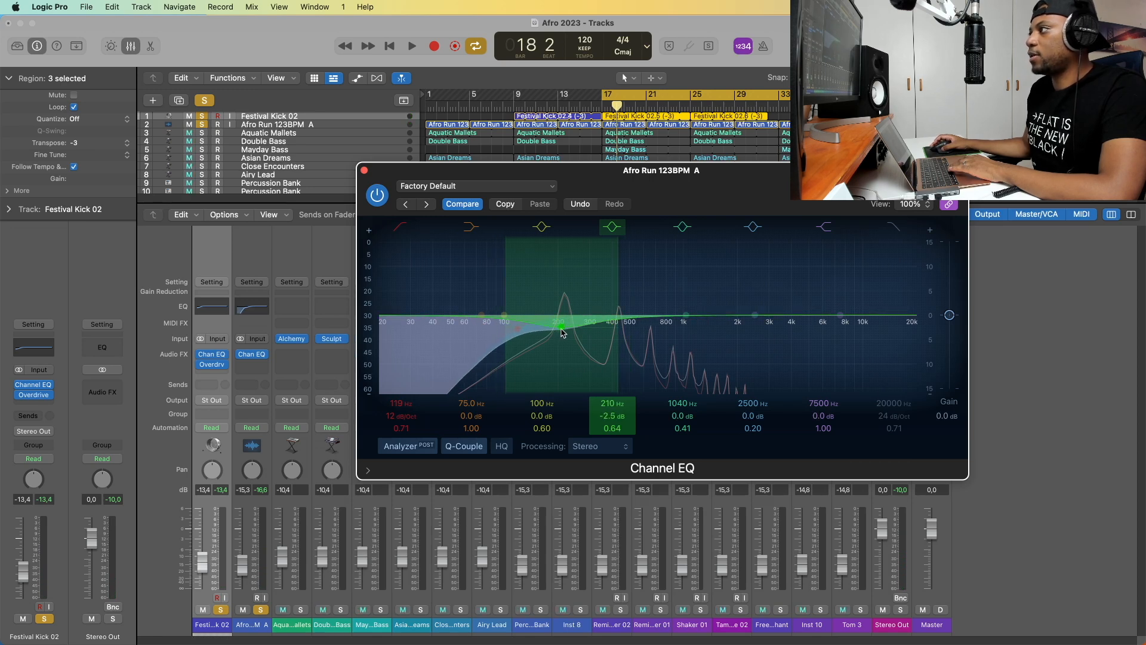
scroll(562, 333, up, 3)
key(space)
drag(561, 338, 565, 342)
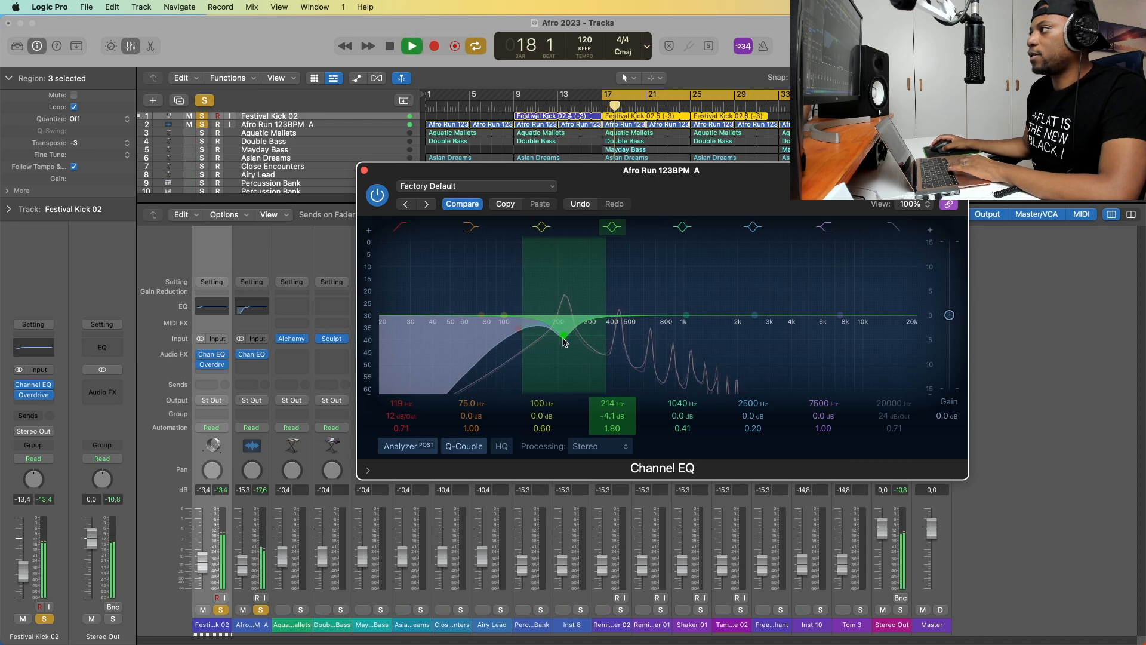
scroll(565, 342, down, 3)
drag(564, 342, 565, 345)
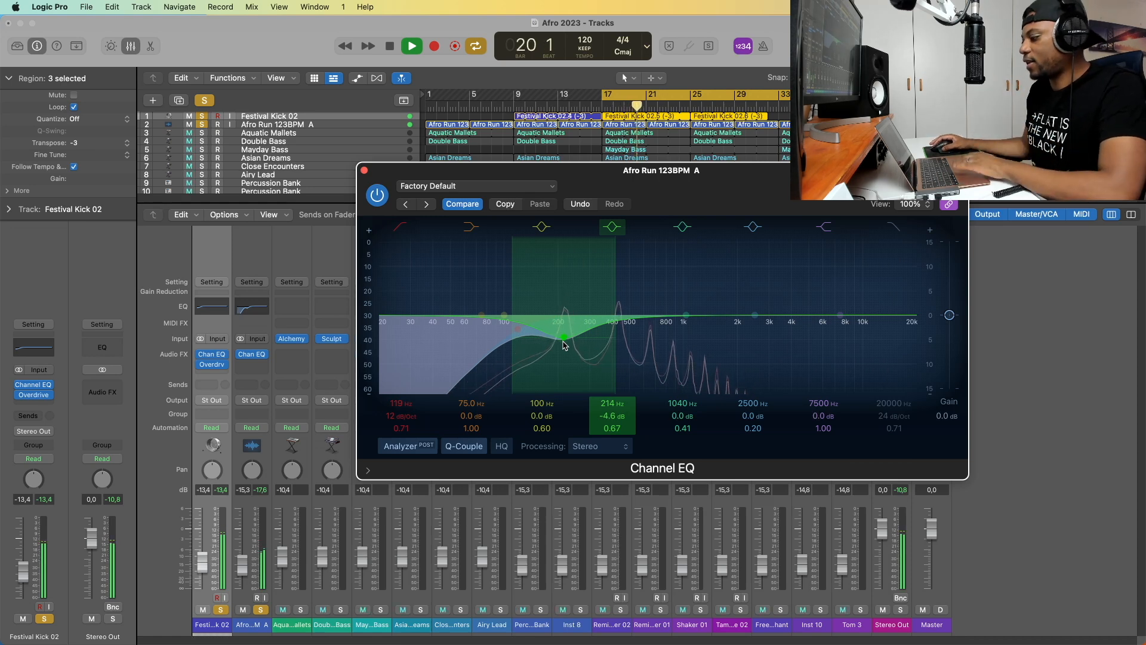
- Set the high shelf of Afro Run's EQ to -7.1 dB at 930 Hz and close the plug-in
drag(679, 170, 608, 202)
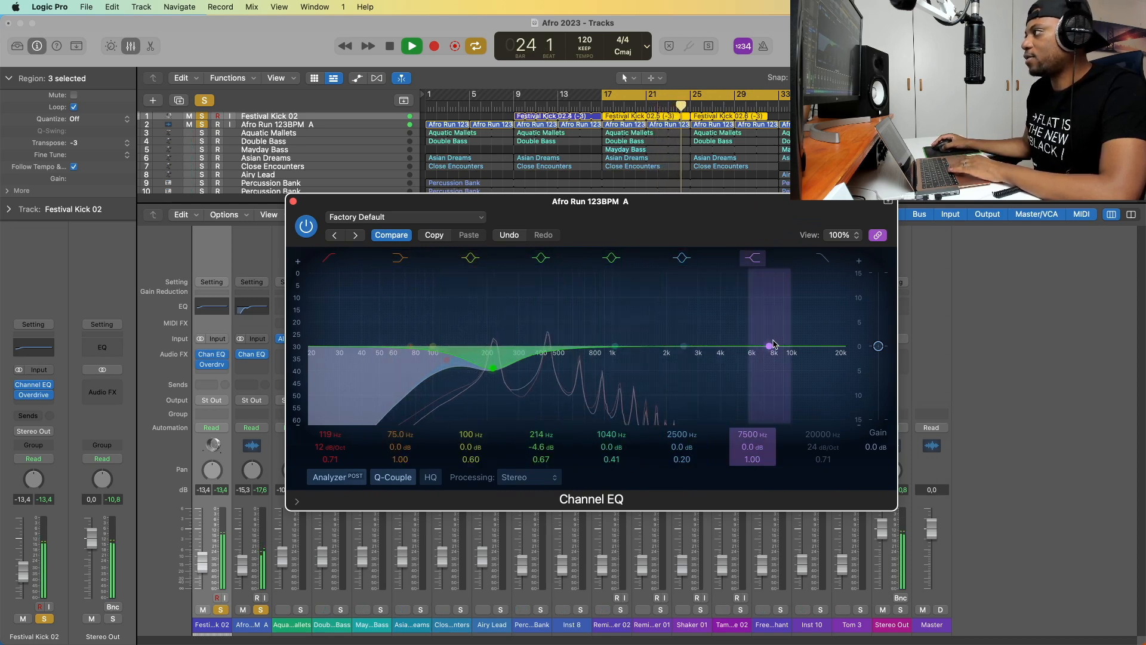
drag(773, 356, 608, 394)
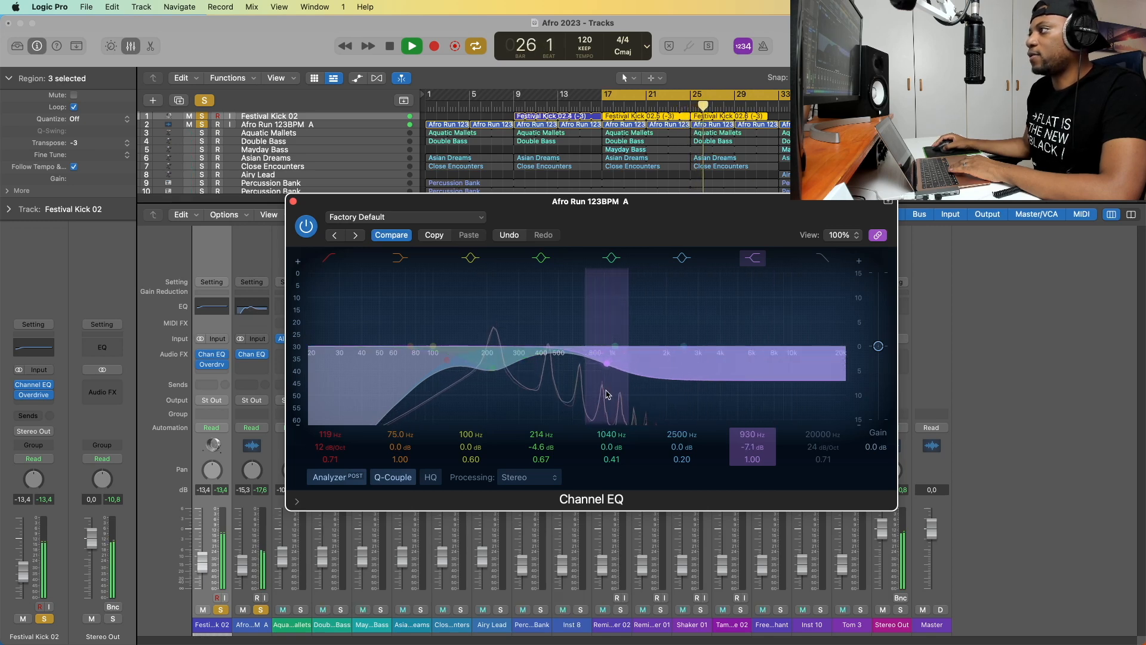
click(293, 202)
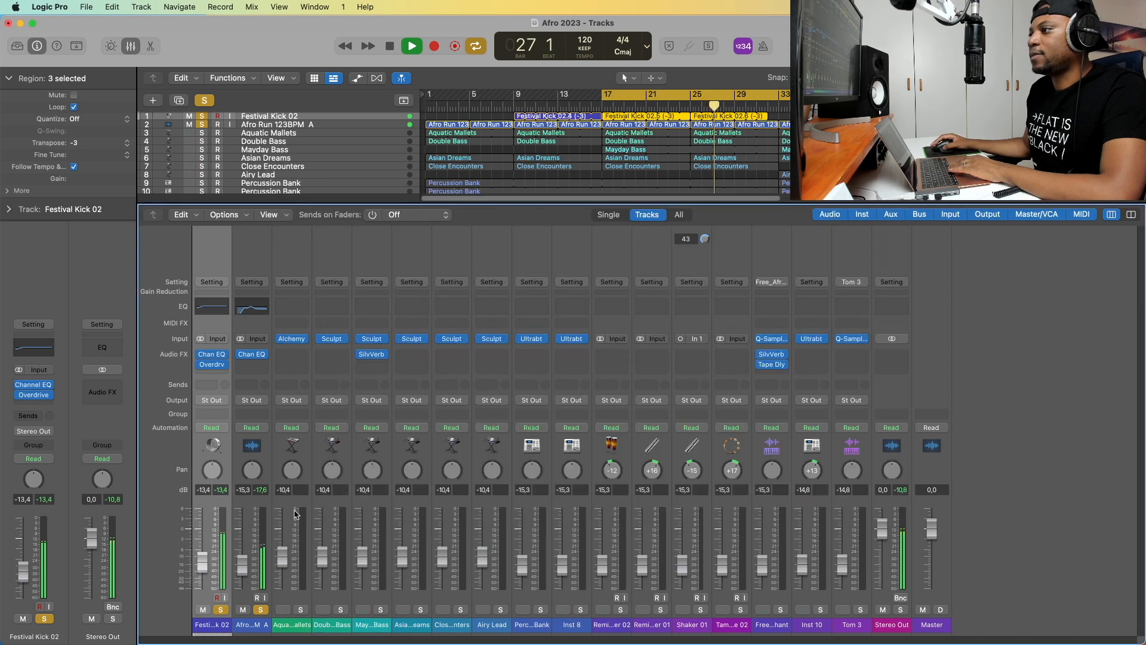
- Add Aquatic Mallets to the soloed channels and raise its fader to -7.2 dB while listening
click(300, 613)
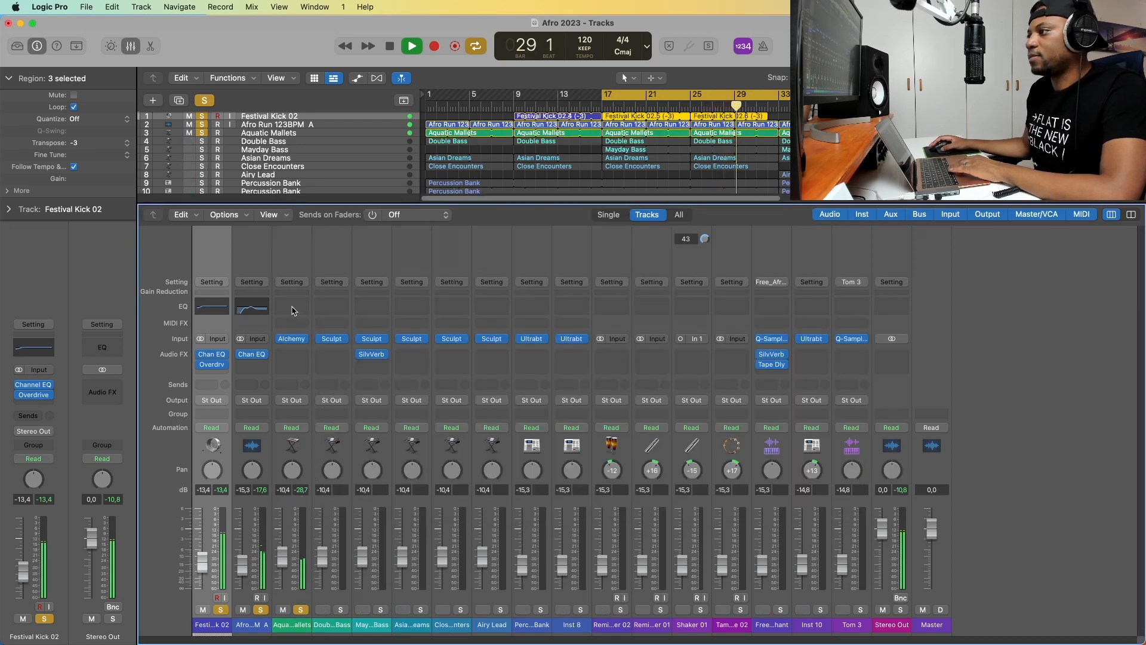
drag(281, 557, 282, 550)
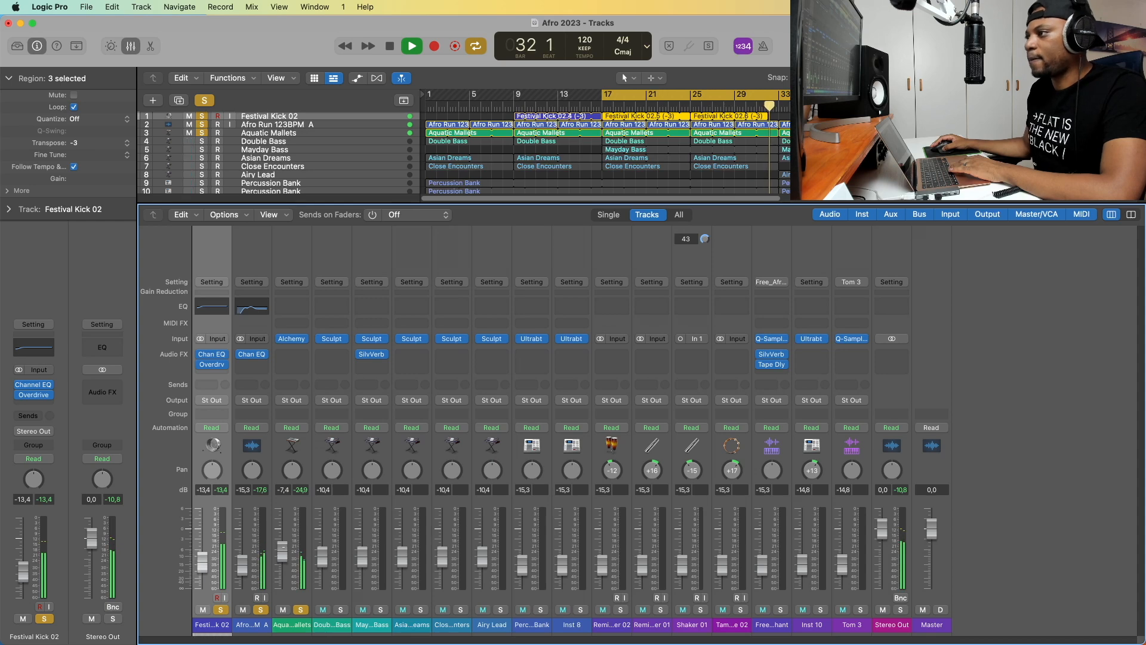
key(space)
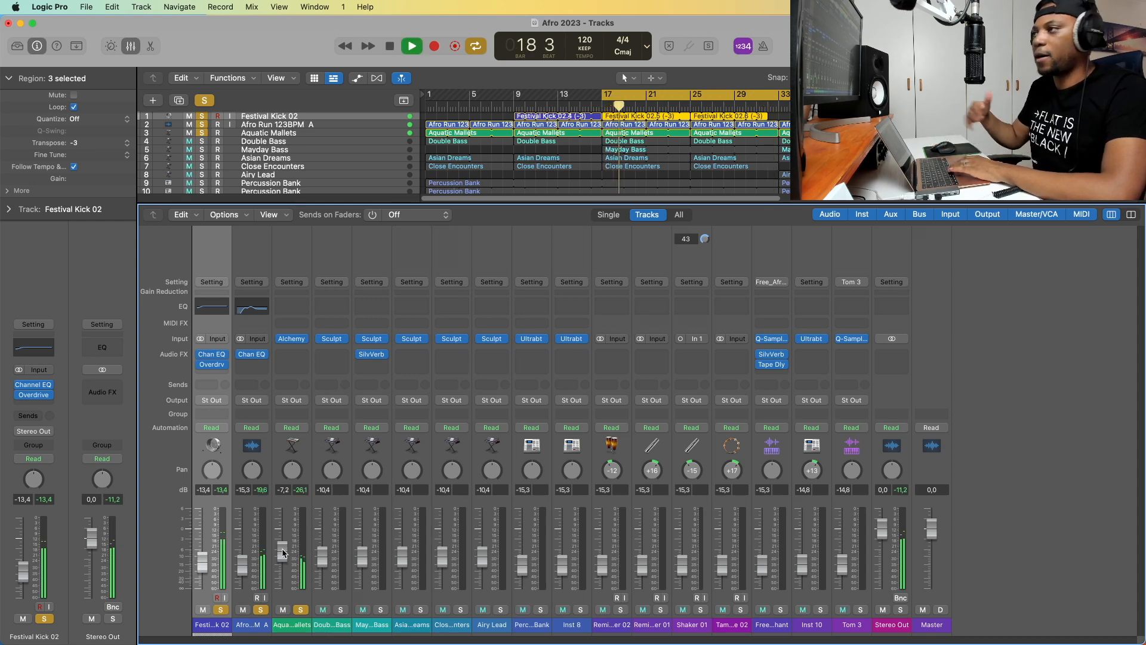
- Add a Channel EQ to Aquatic Mallets with the low cut enabled at 146 Hz, and close the plug-in
click(297, 307)
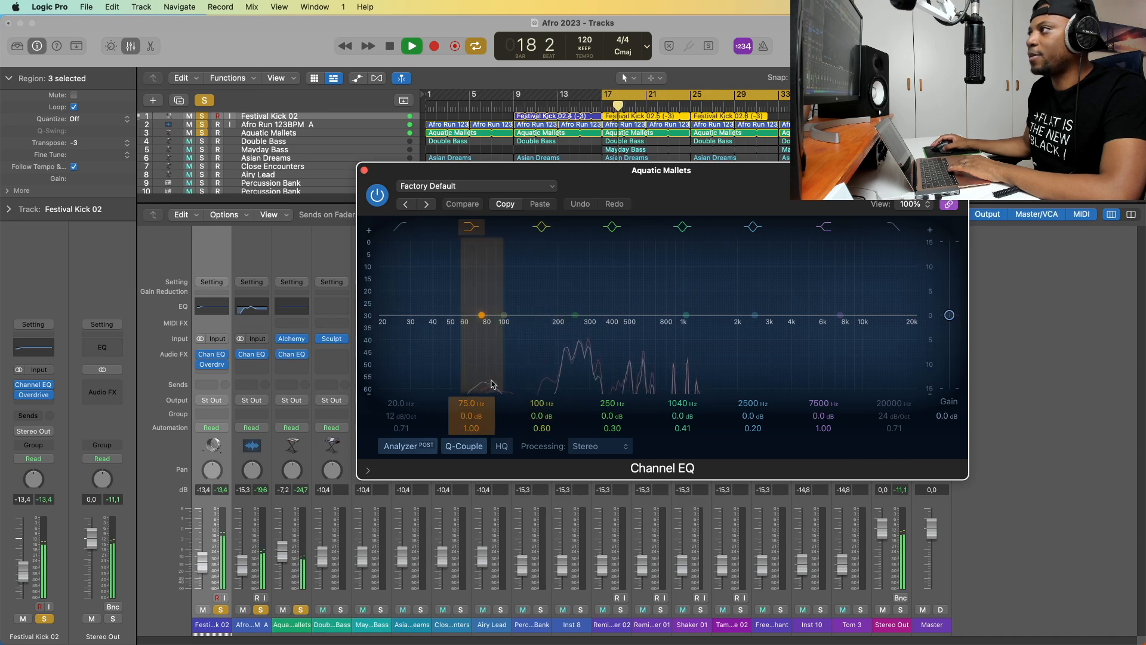
key(space)
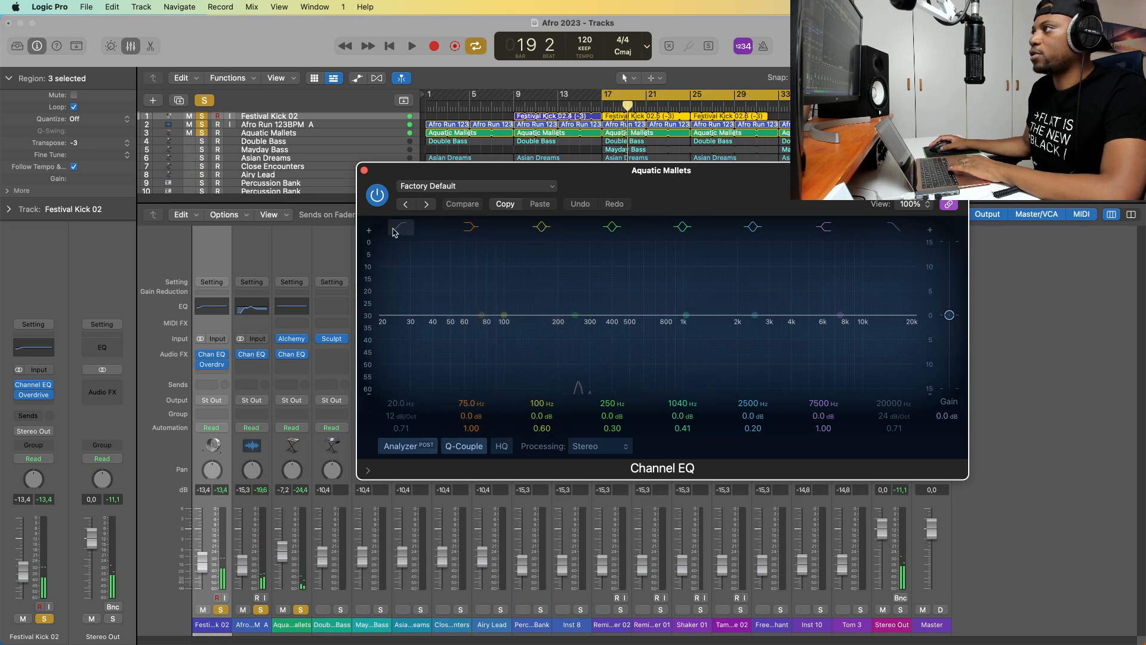
click(385, 339)
drag(397, 403, 399, 412)
key(space)
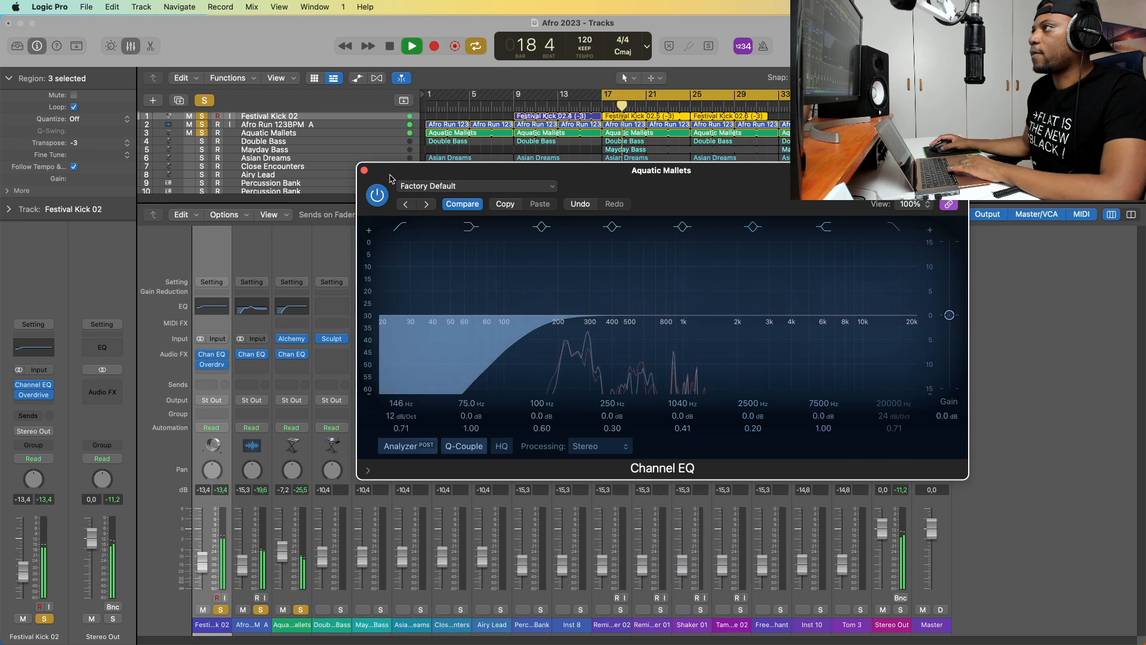
click(364, 170)
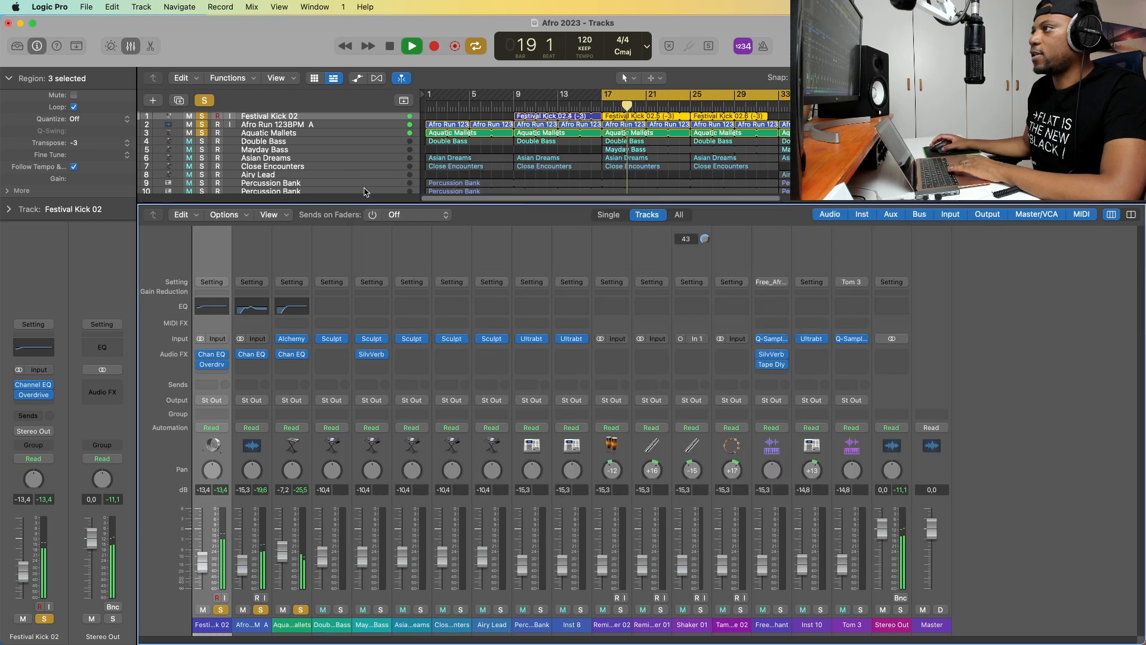
- Add Double Bass to the soloed channels and raise its fader to -4.0 dB while checking it in playback
click(341, 610)
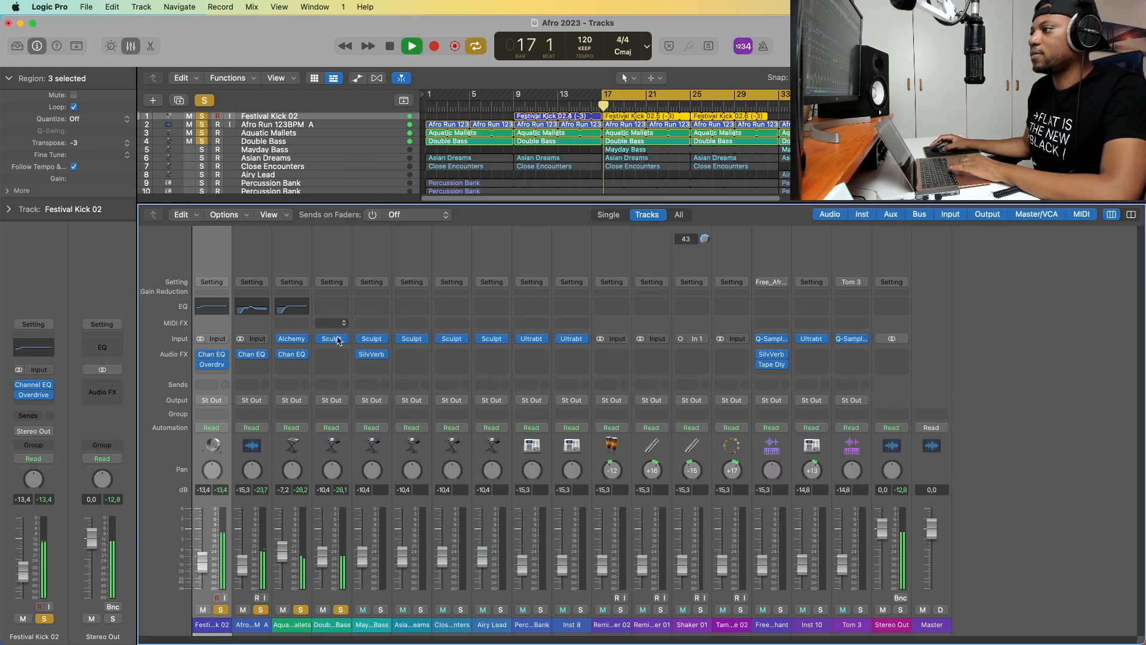
key(space)
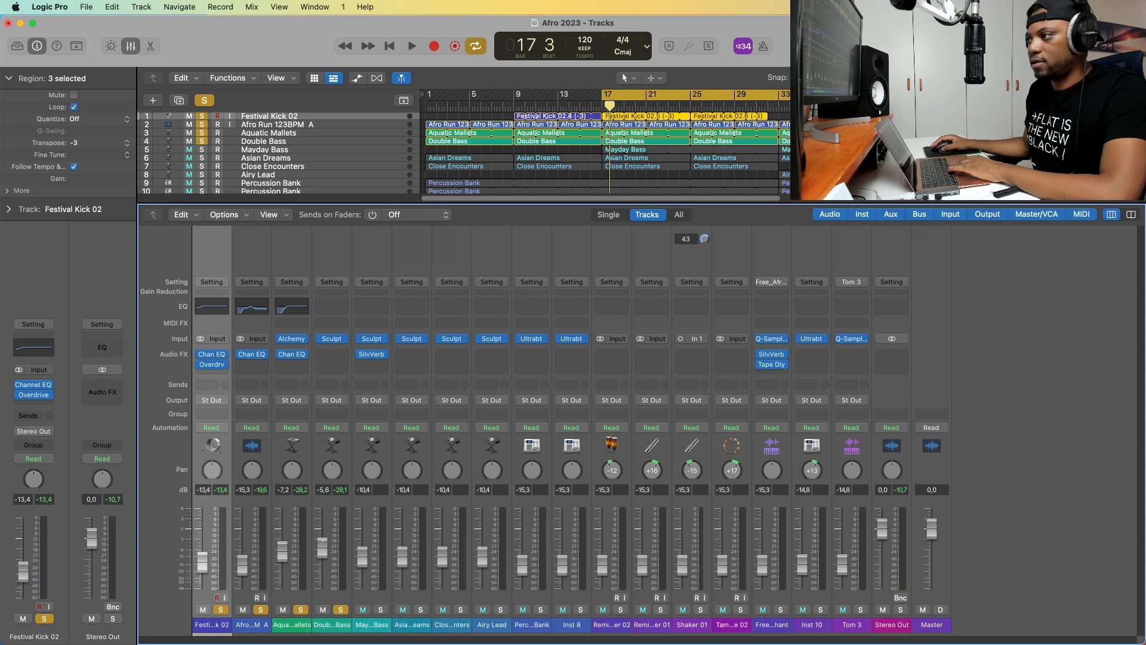
key(space)
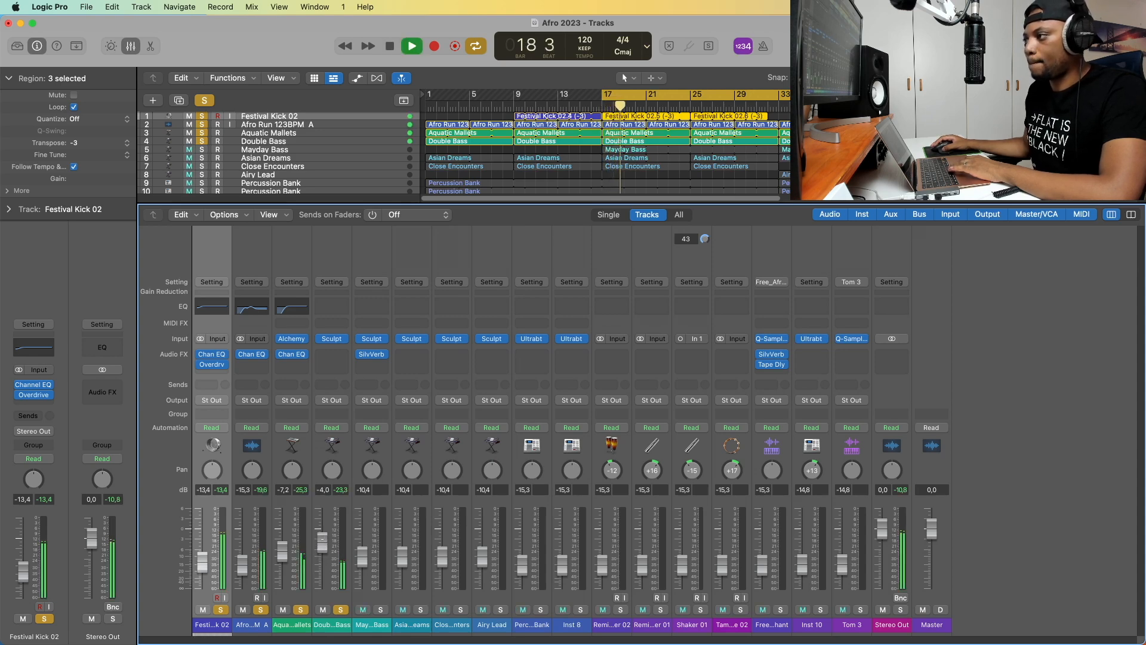
key(space)
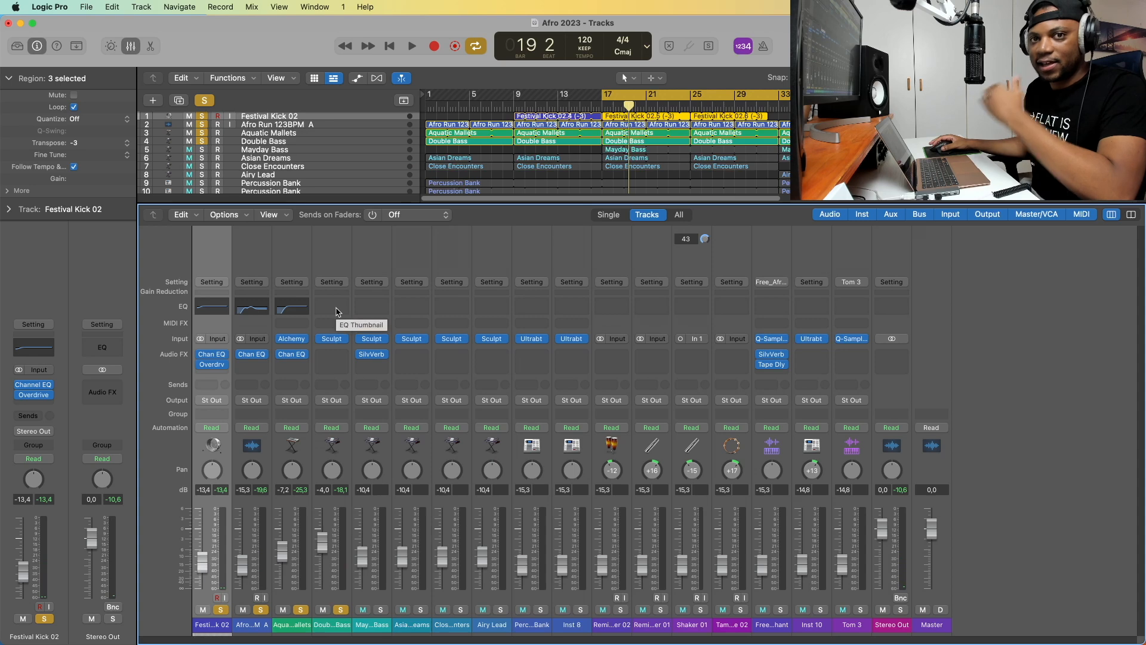
- Insert a stereo Phat FX multi-effect on the Double Bass channel and start playback
click(333, 354)
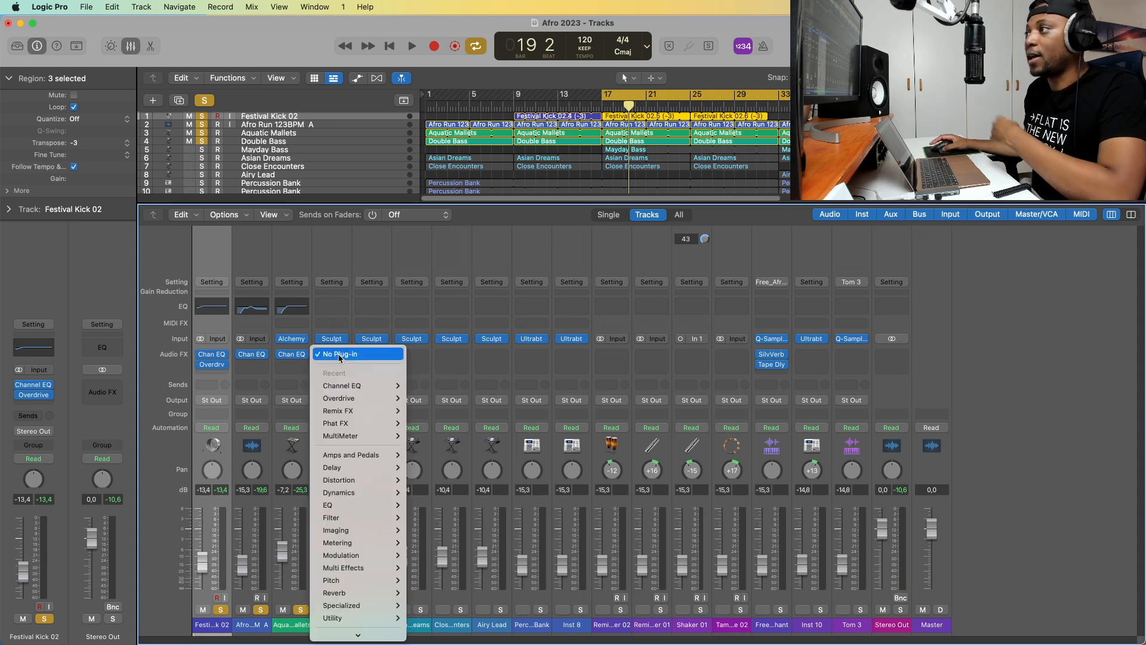
mouse_move(387, 578)
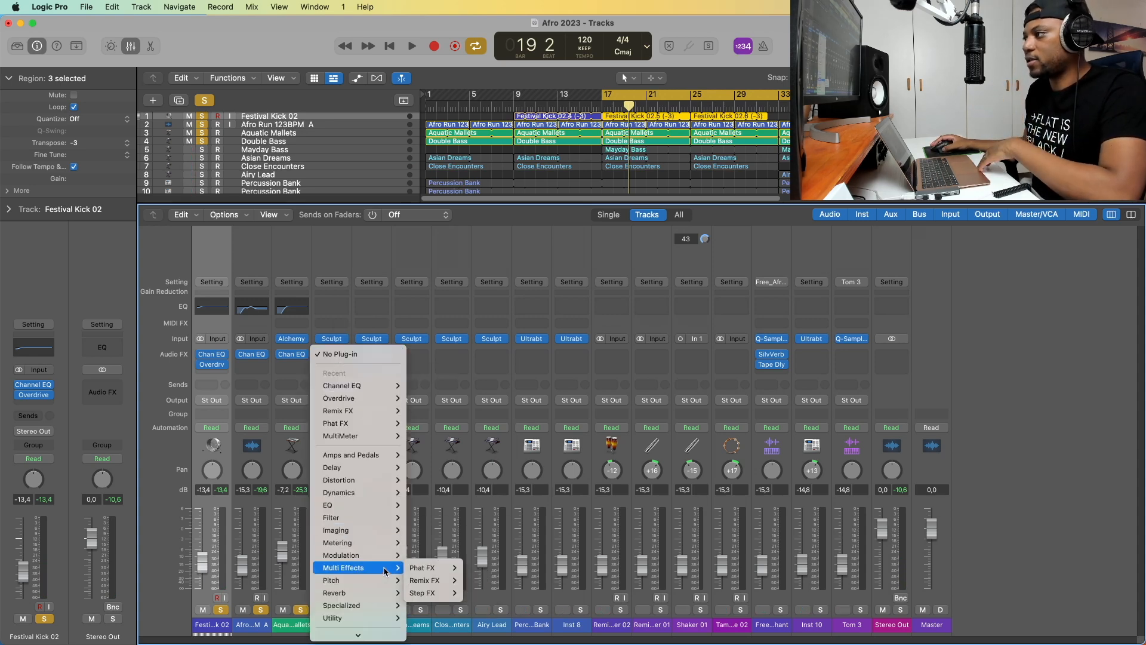
mouse_move(436, 567)
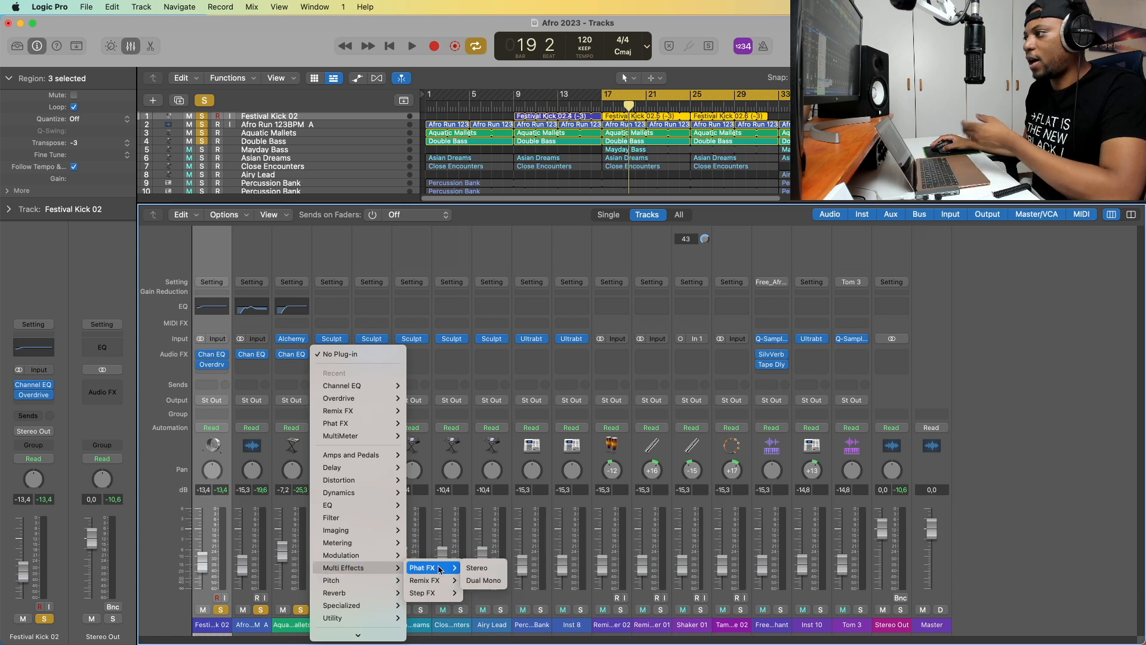
click(481, 569)
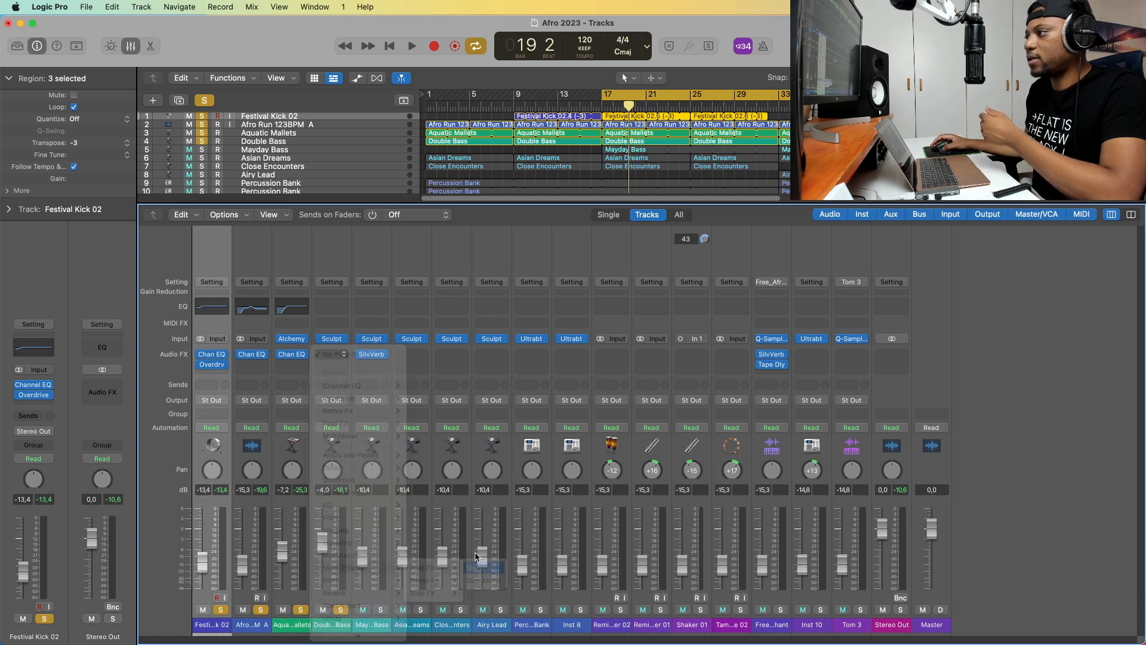
key(space)
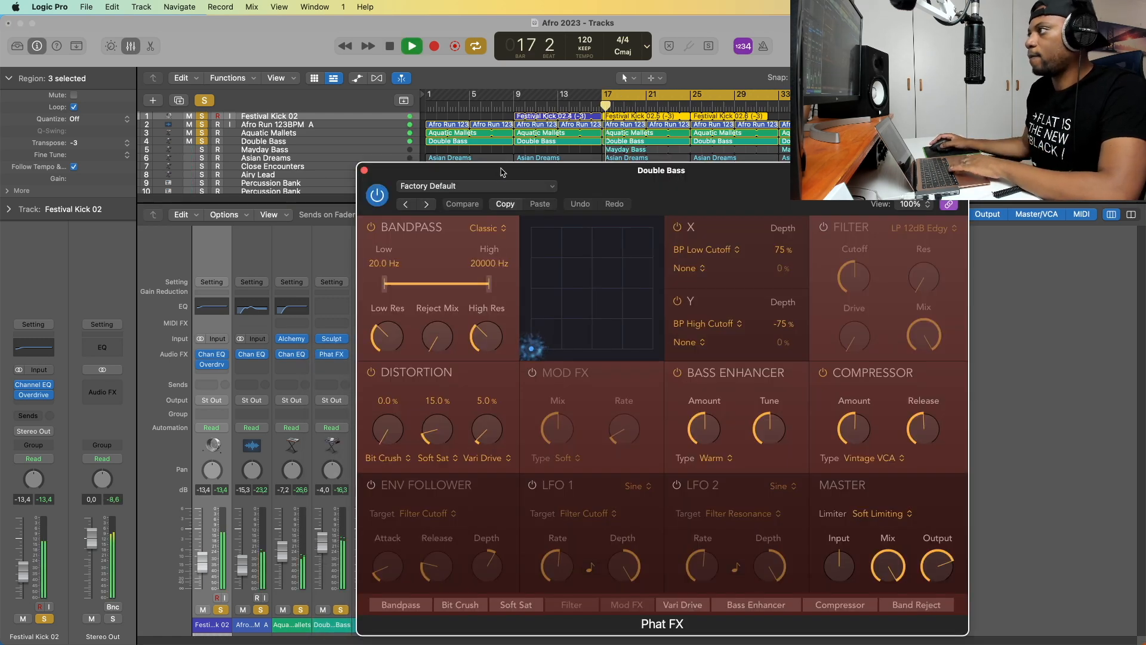
drag(530, 190, 533, 162)
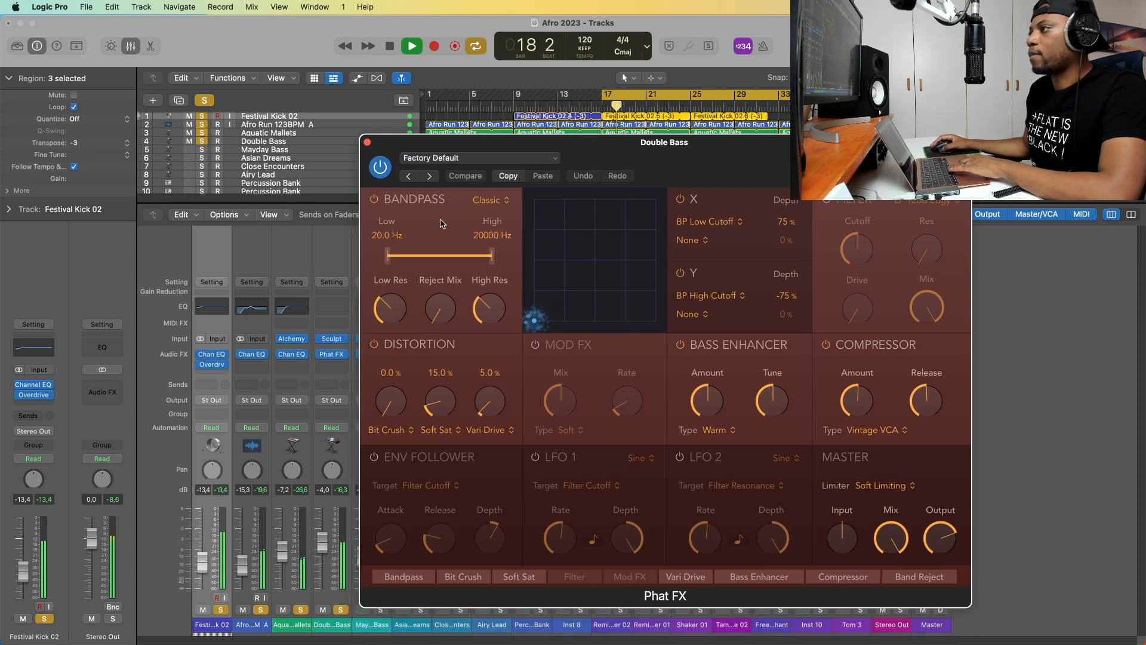
- Compare the Double Bass with Phat FX bypassed and enabled during playback, leave the effect on, and close the plug-in
click(380, 167)
click(380, 167)
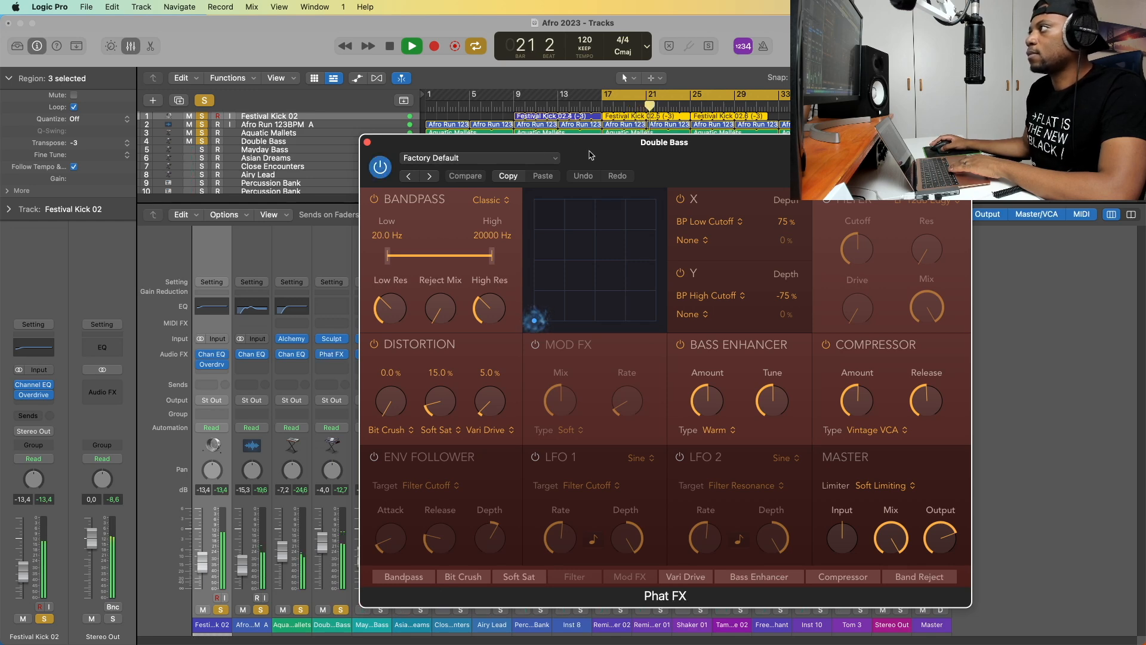
key(space)
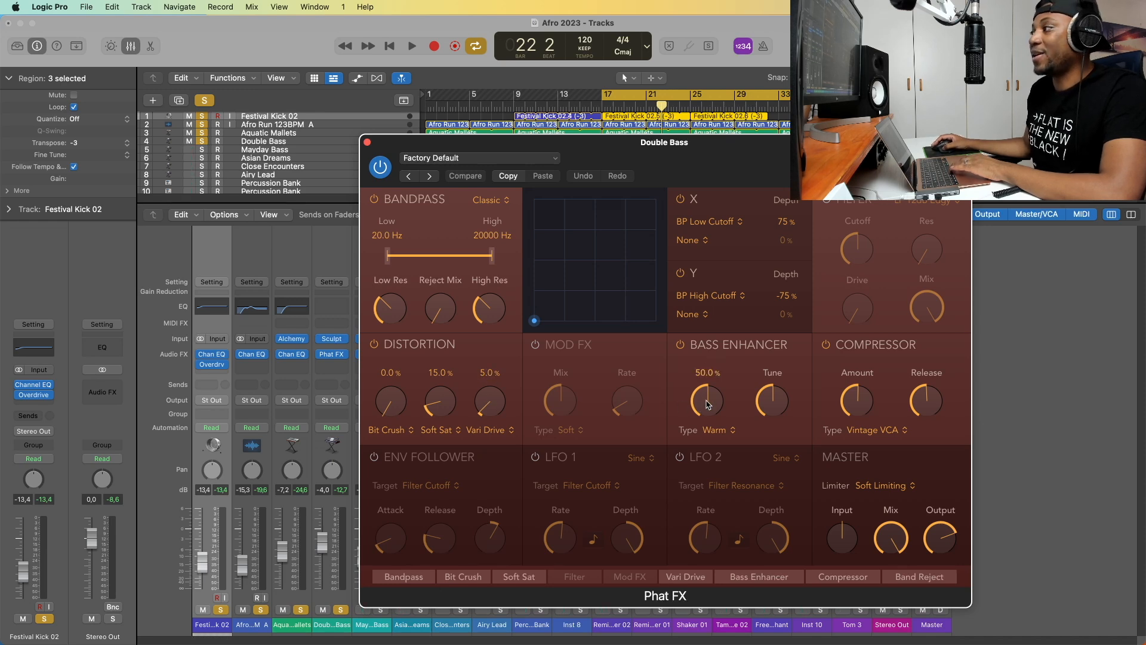
click(387, 170)
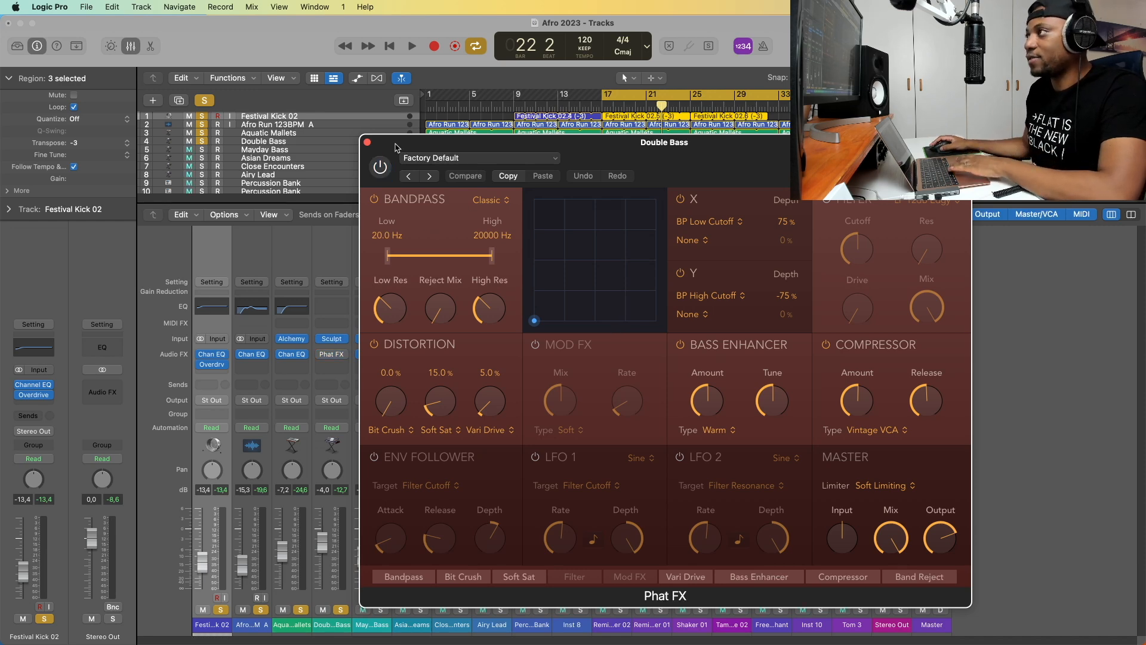
key(space)
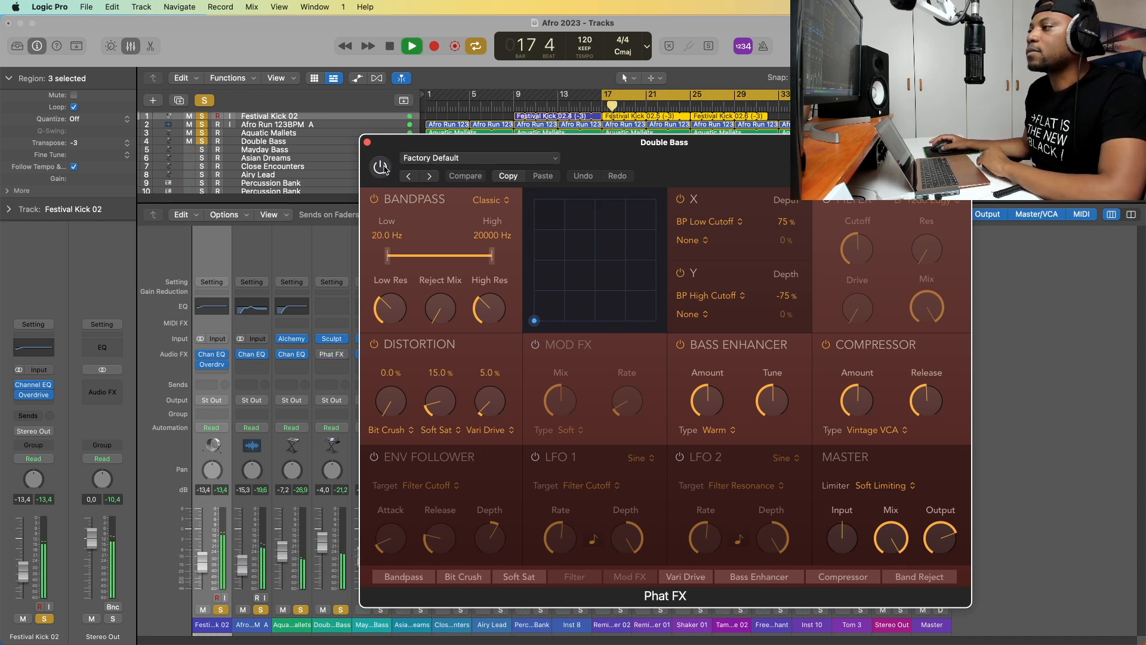
click(385, 170)
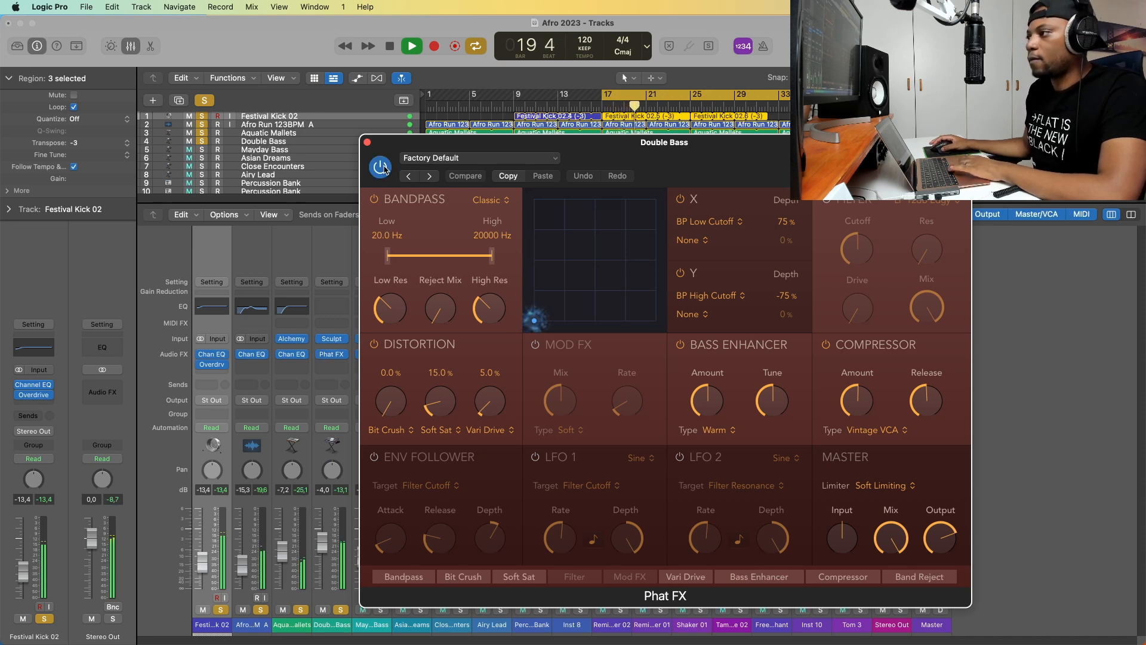
key(space)
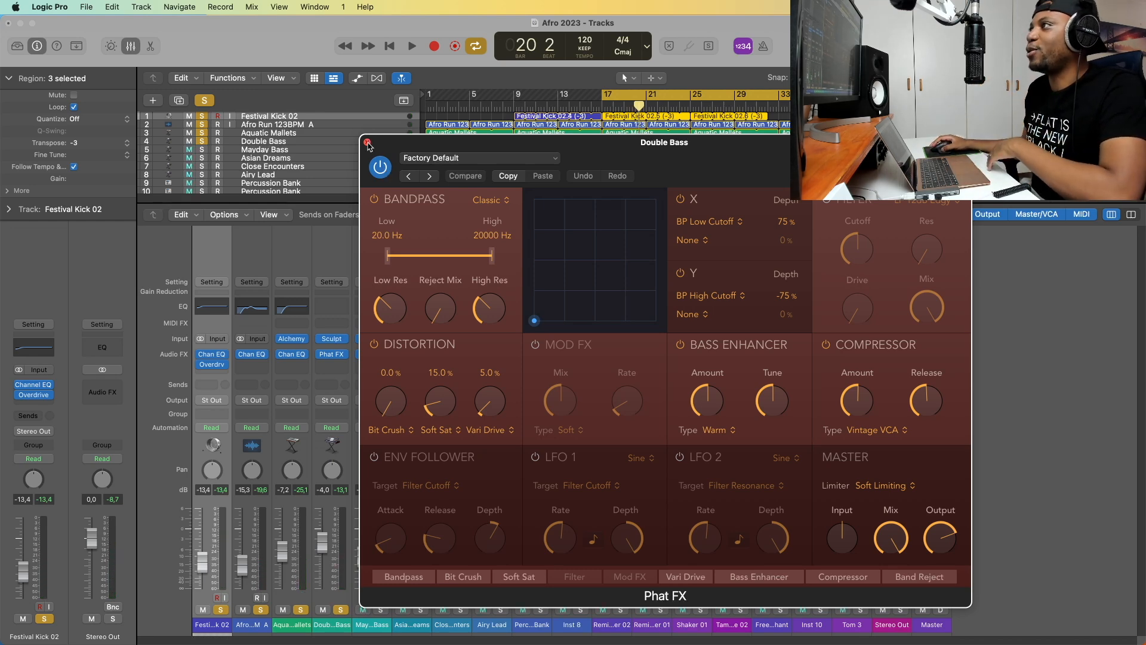
click(367, 144)
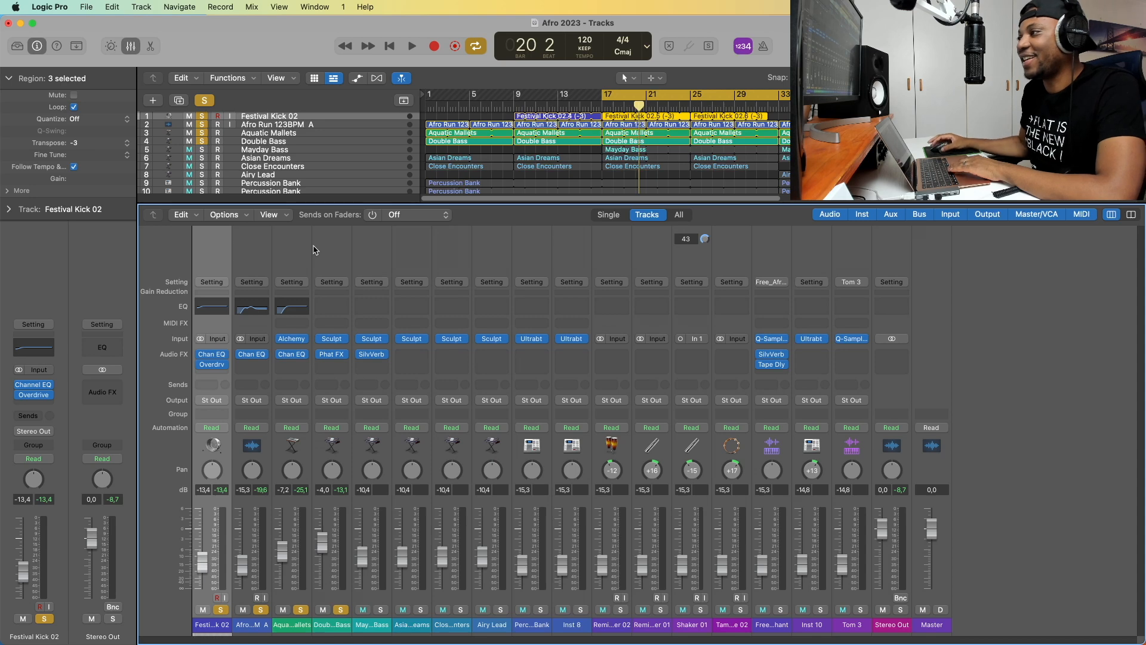
- Add Mayday Bass to the soloed channels and lower its fader to -12.6 dB during playback
click(380, 610)
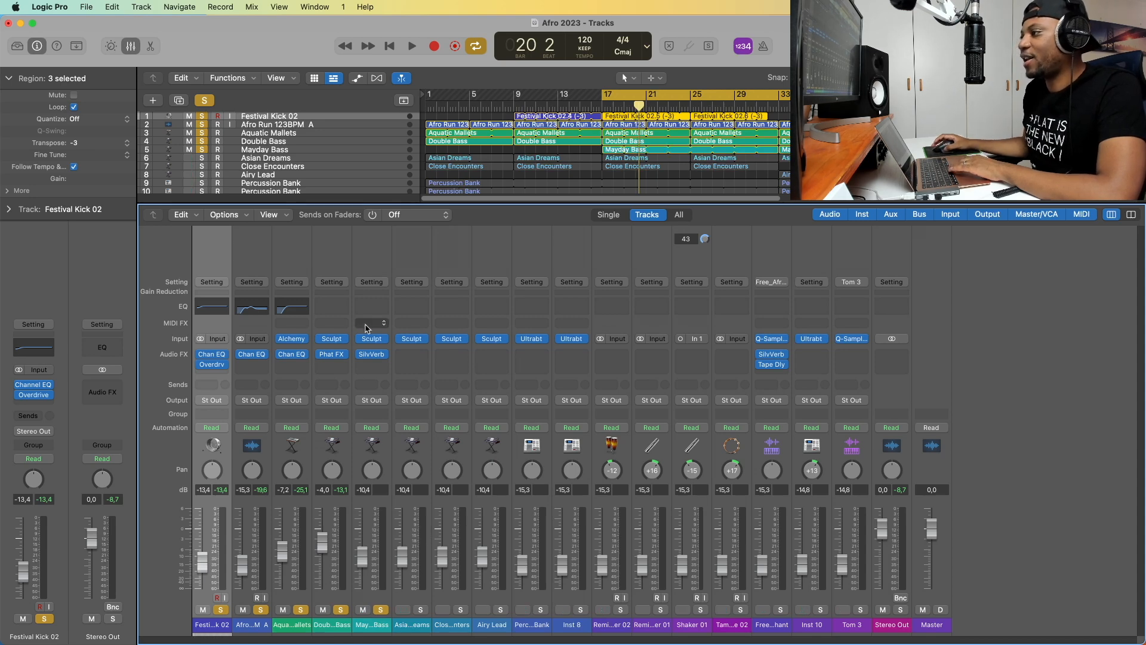
key(space)
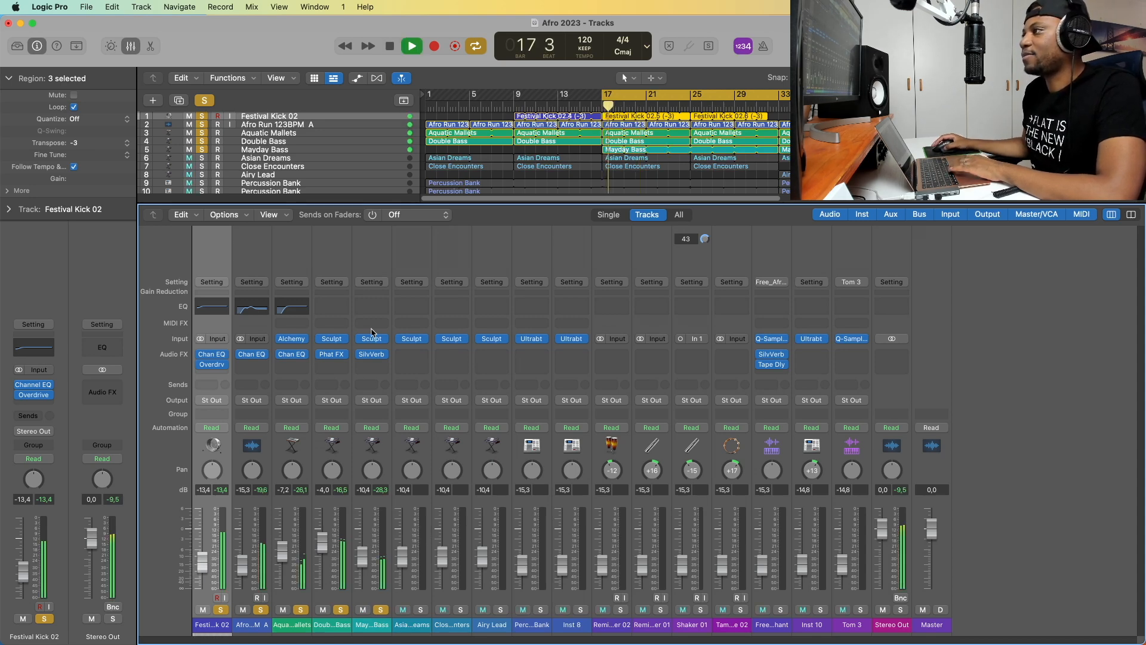
drag(363, 559, 363, 563)
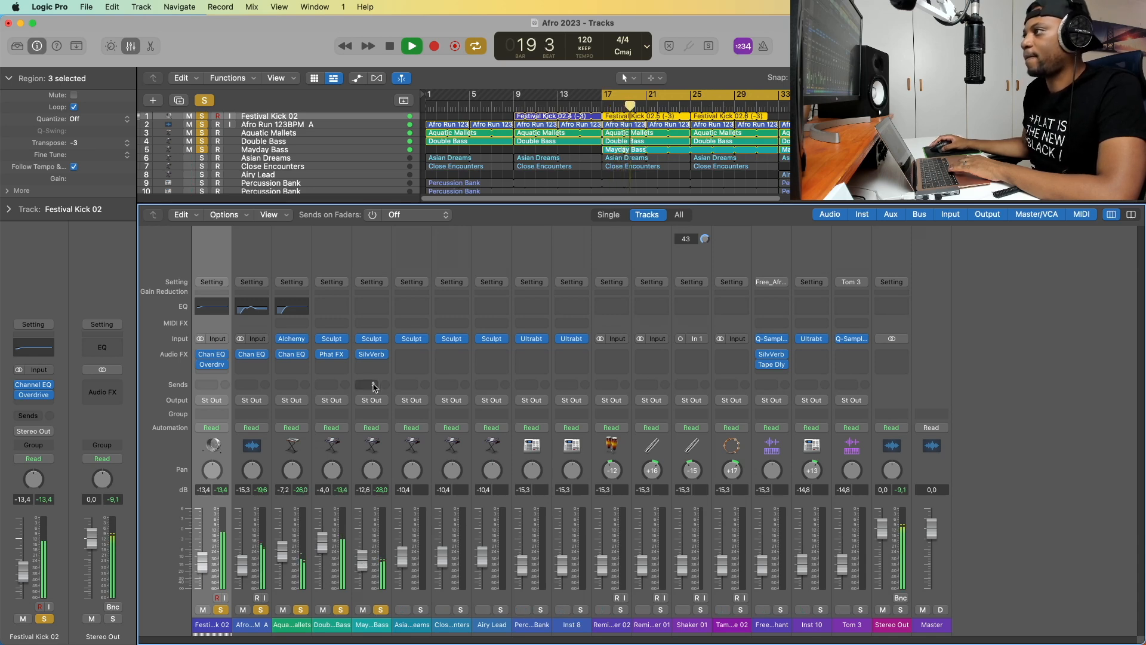
- Set the wet output of the SilverVerb on Mayday Bass to 20% and close the plug-in
click(371, 355)
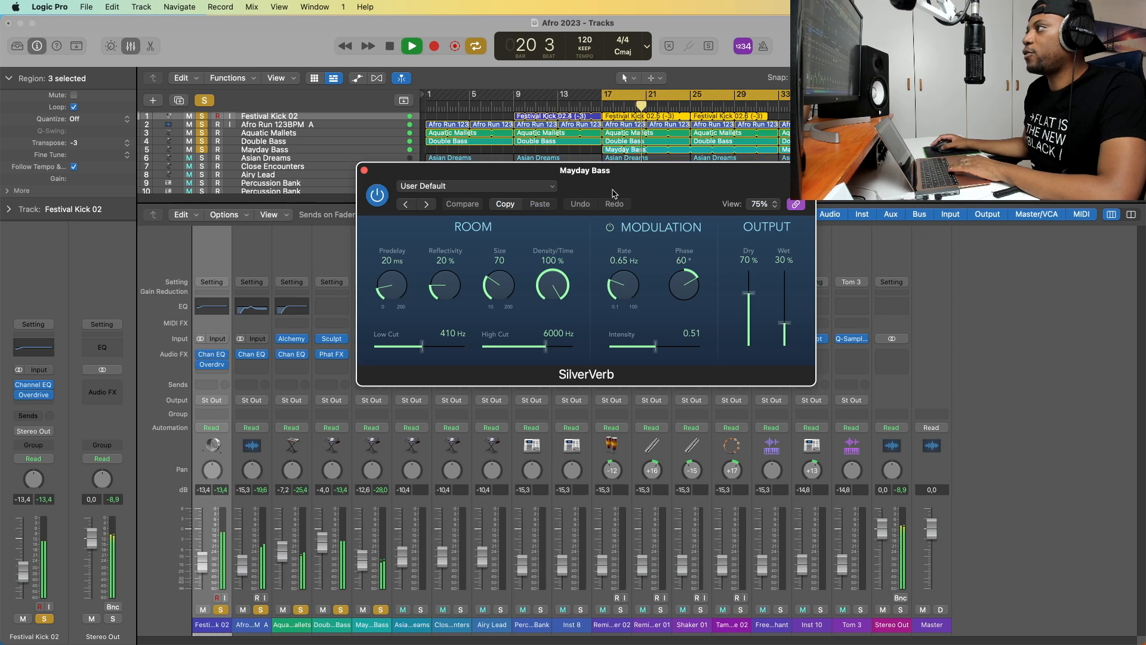
drag(632, 174, 621, 182)
drag(784, 343, 778, 343)
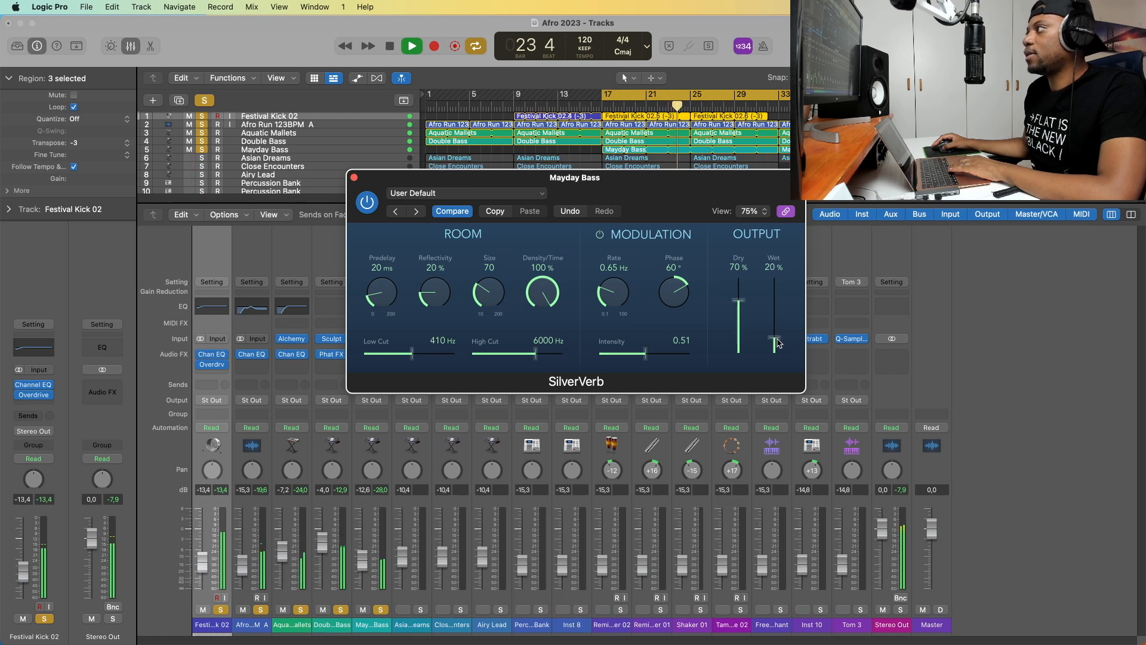
click(354, 178)
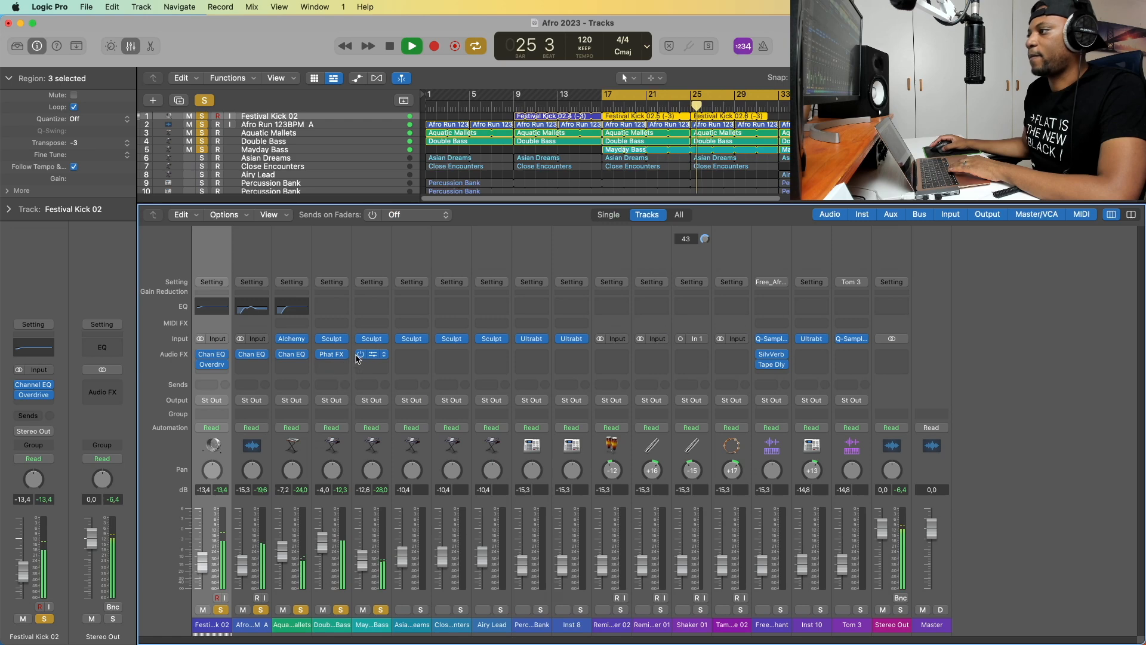
- Add a Channel EQ to Mayday Bass and set its low shelf to 112 Hz at -11.9 dB while checking in playback
click(371, 306)
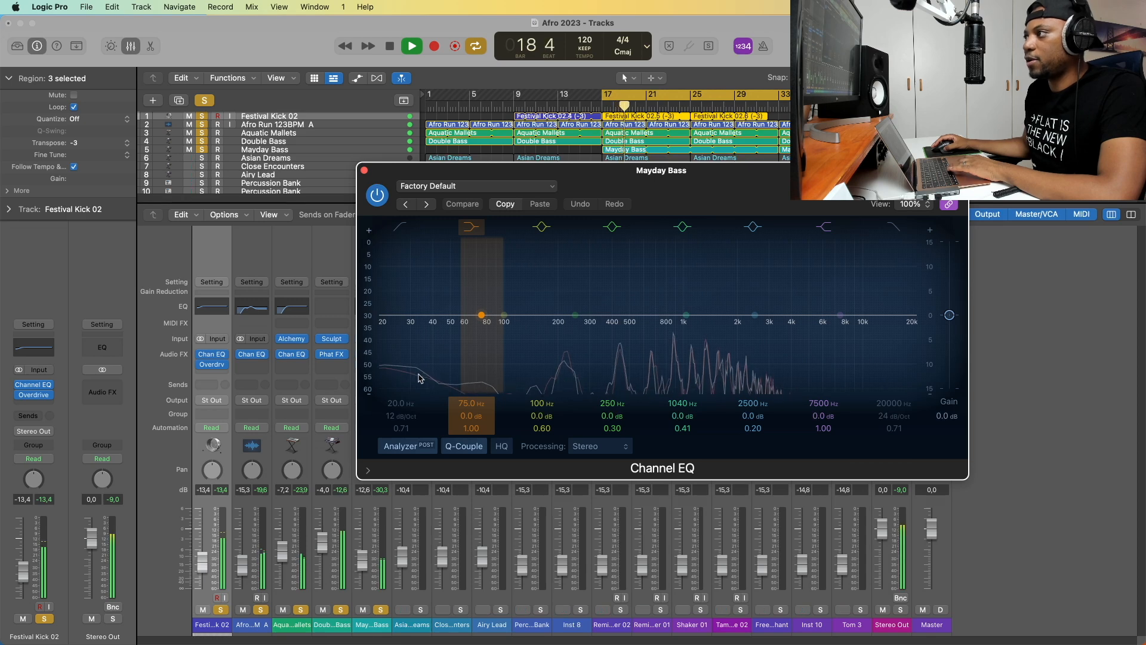
key(space)
drag(475, 326, 511, 385)
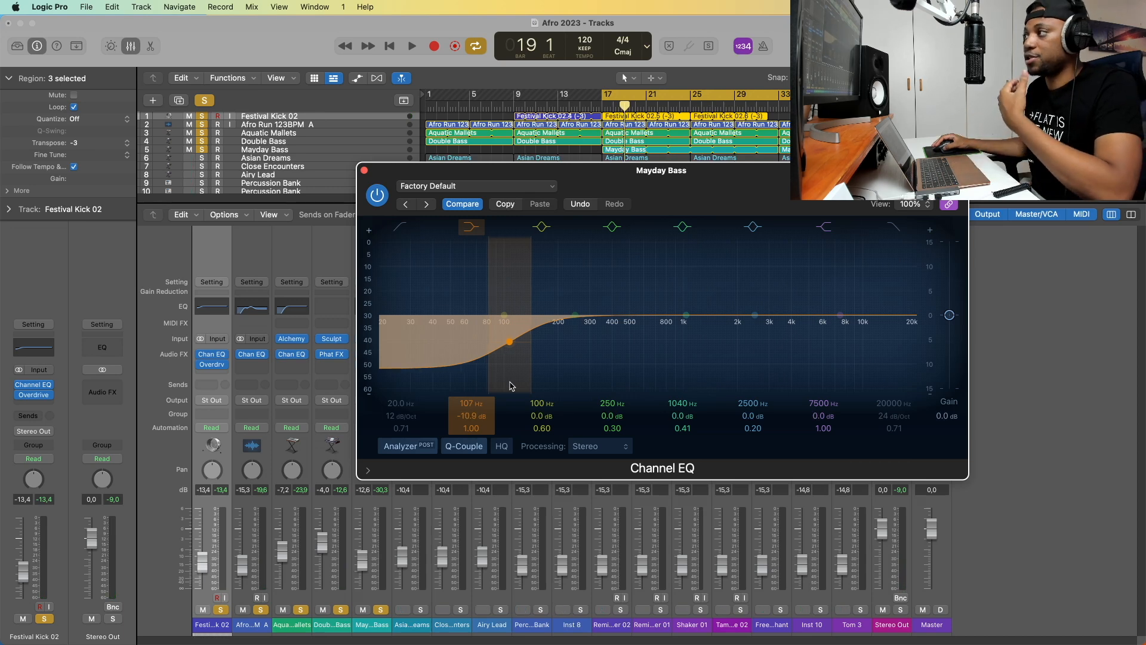
key(space)
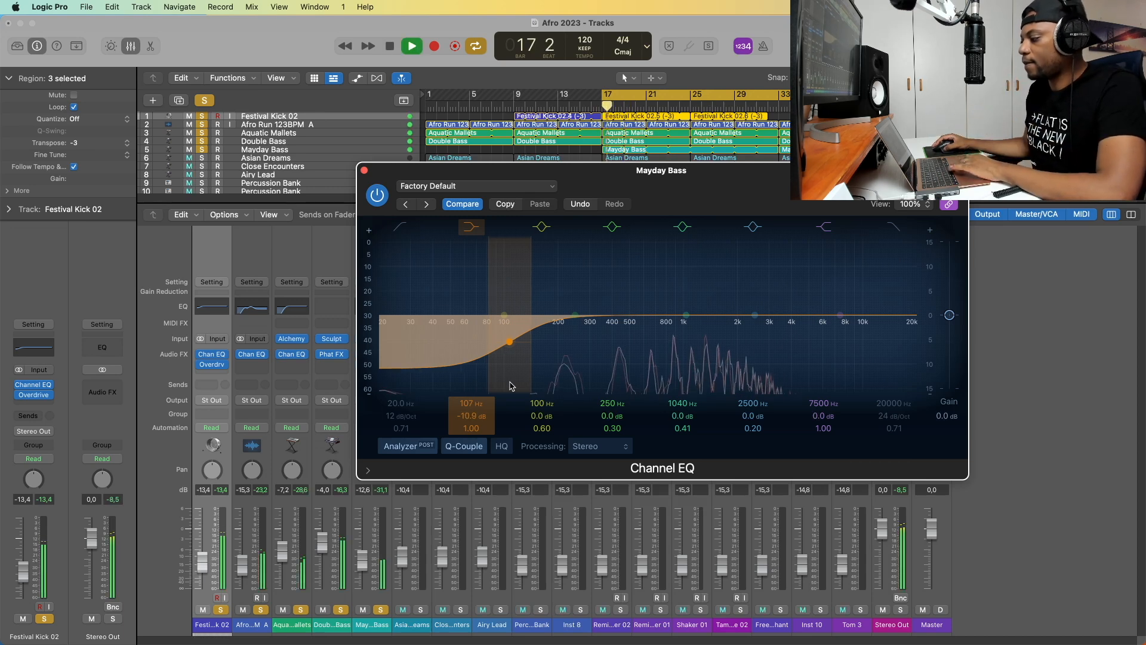
drag(511, 344, 514, 351)
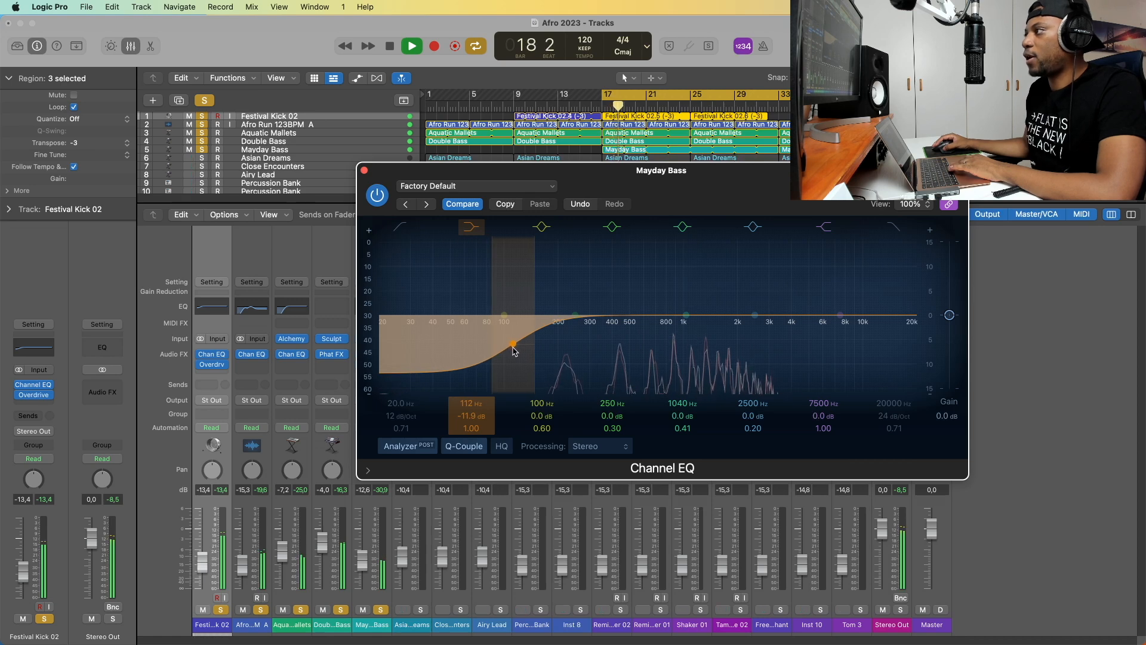
key(space)
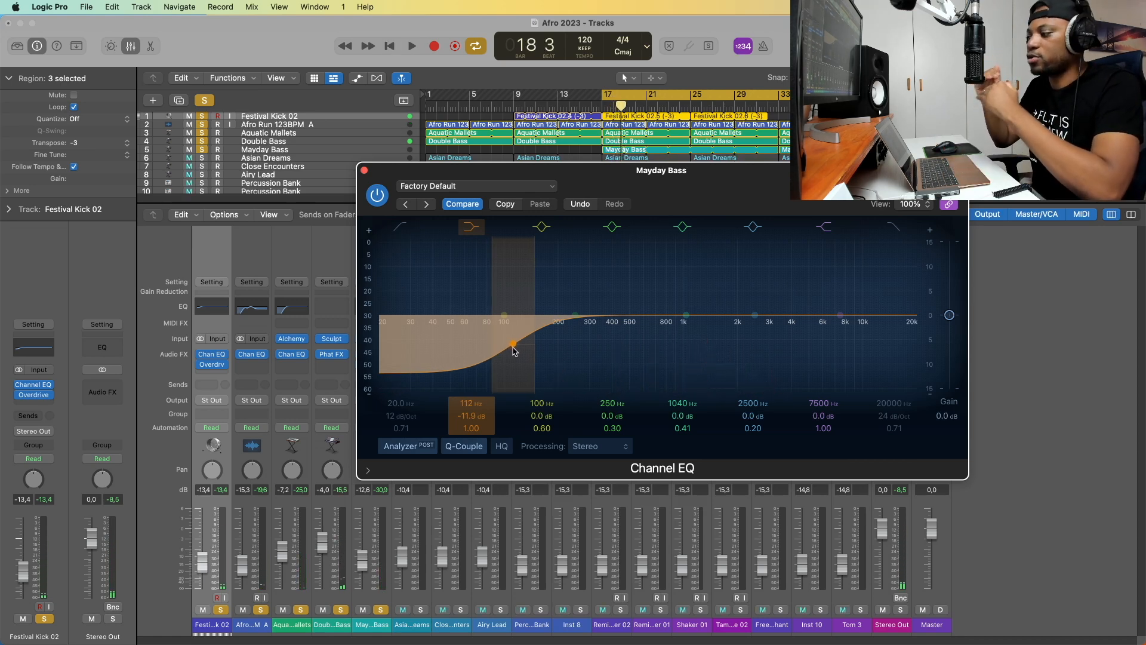
- Set the 1040 Hz band of the Mayday Bass EQ to 845 Hz at -4.3 dB, check it in playback, and close the plug-in
key(space)
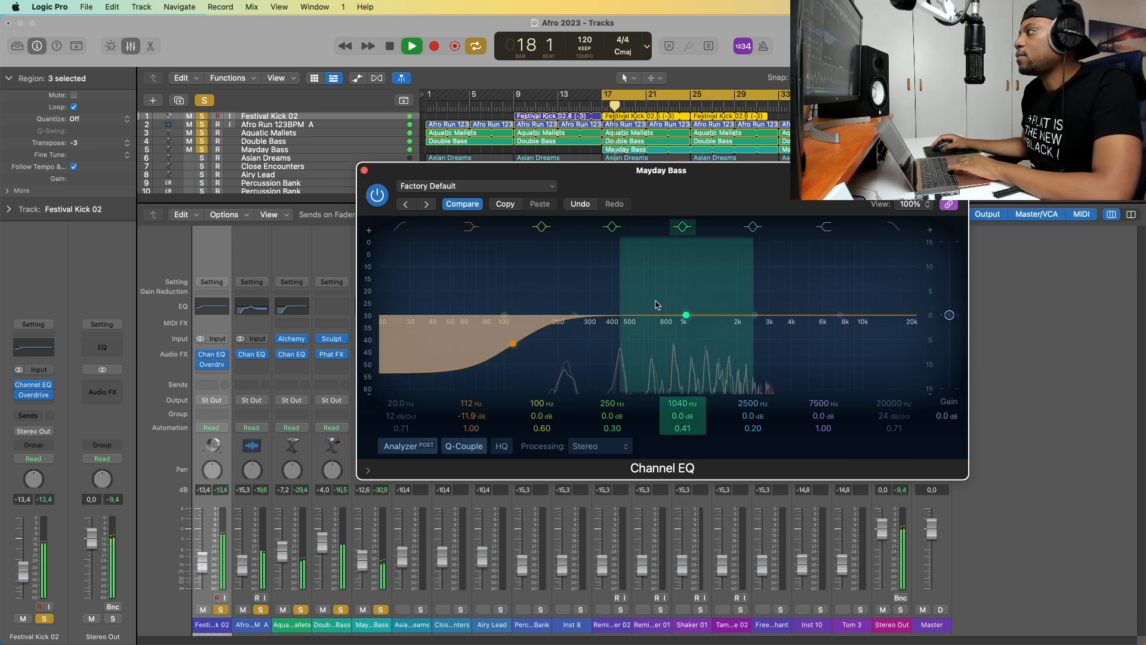
key(space)
drag(686, 315, 672, 342)
key(space)
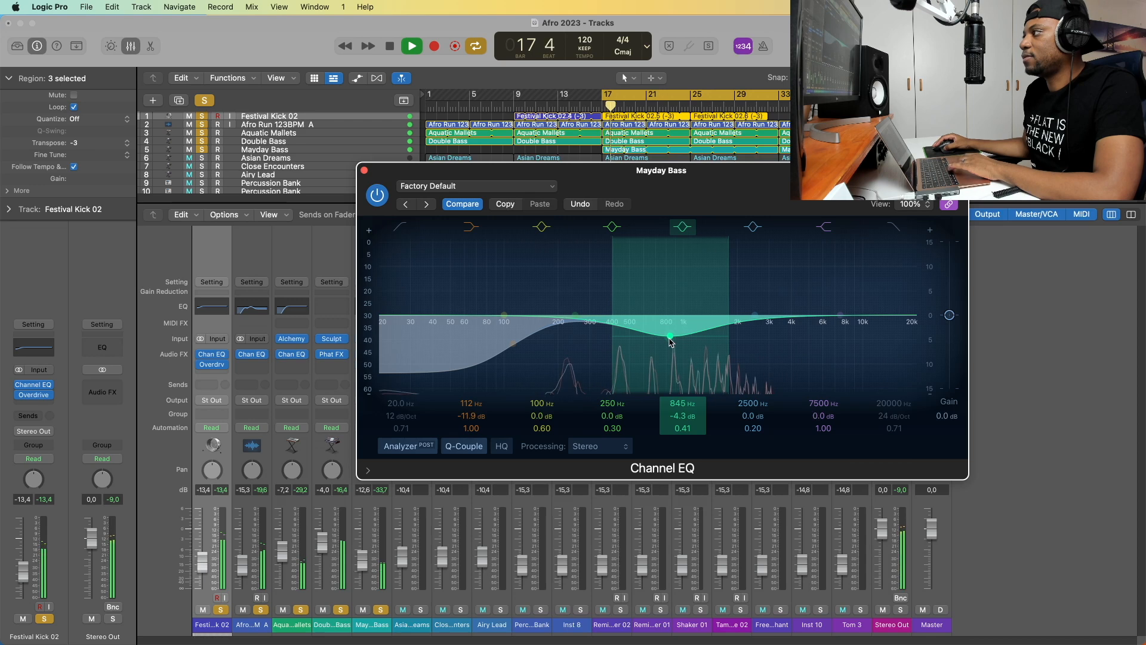
key(space)
click(364, 171)
- Add Asian Dreams to the soloed channels with its fader at -6.6 dB, and insert a Channel EQ left at factory default
key(space)
click(421, 609)
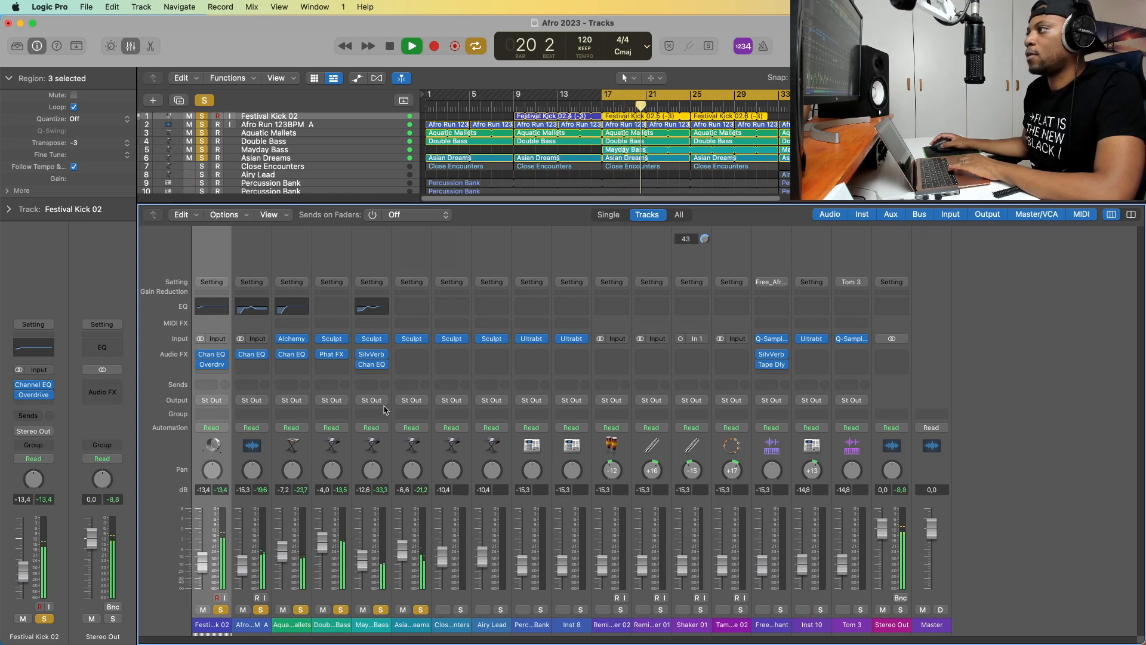
click(410, 311)
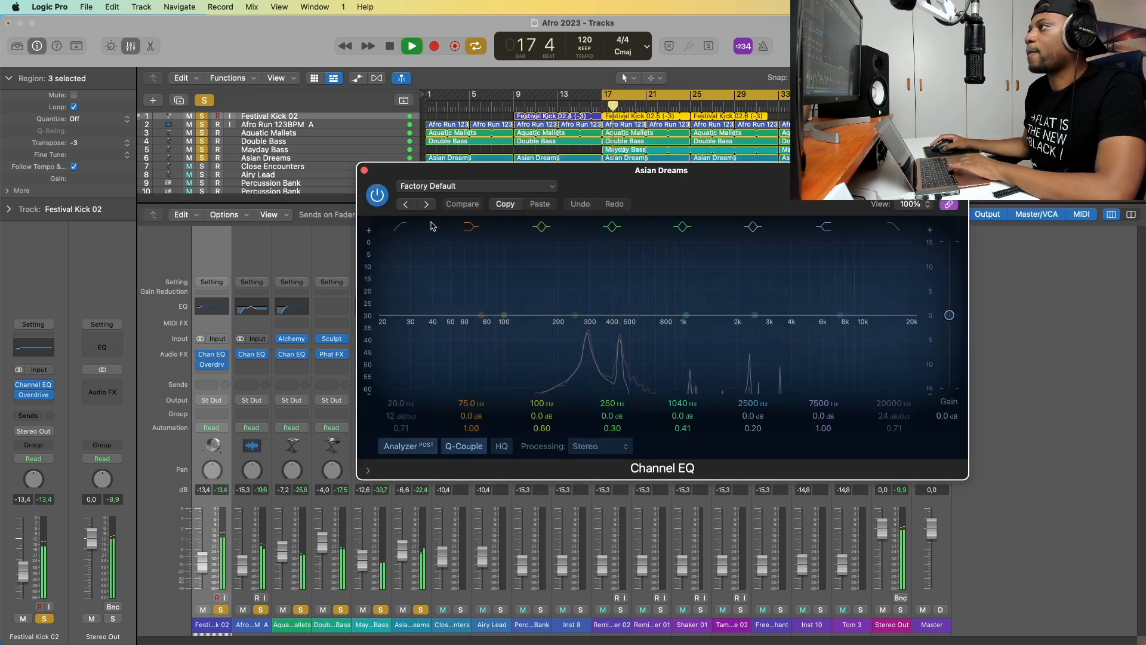
click(365, 171)
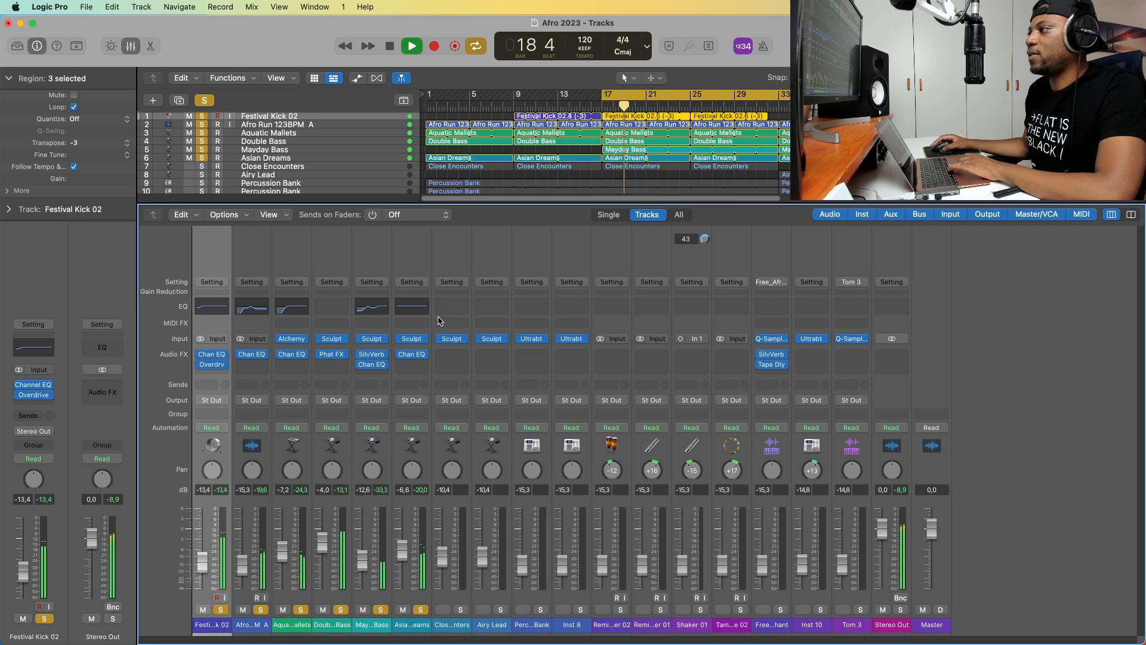
- Insert a stereo ChromaVerb reverb on the Asian Dreams channel, listen to it in playback, and close the plug-in
key(space)
click(416, 369)
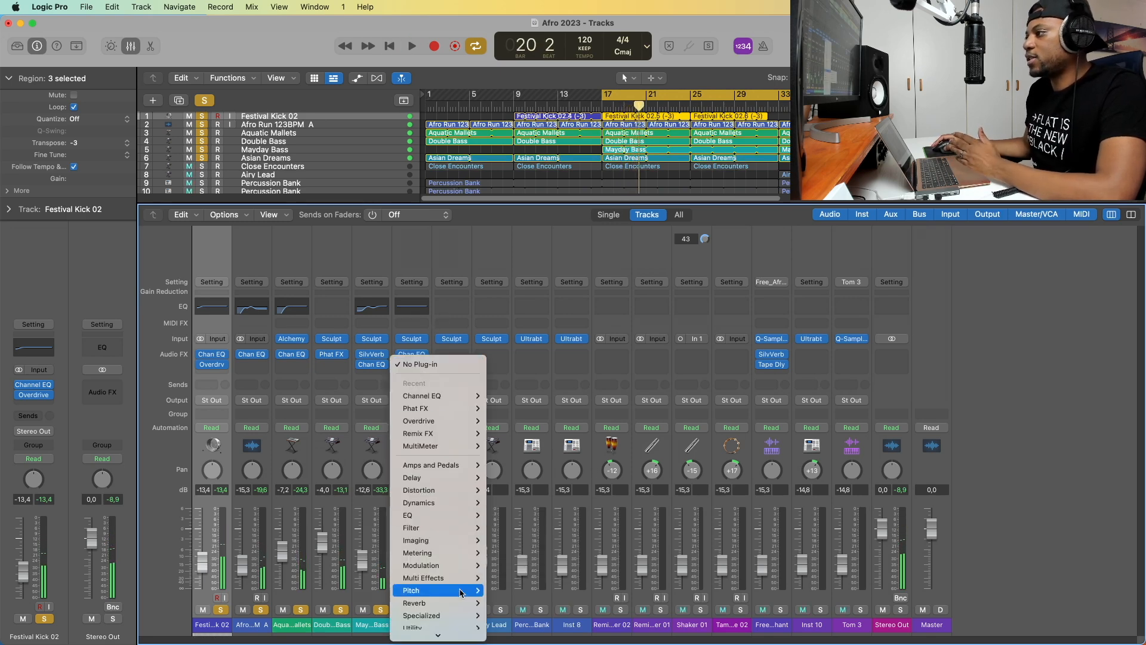
mouse_move(454, 604)
mouse_move(513, 596)
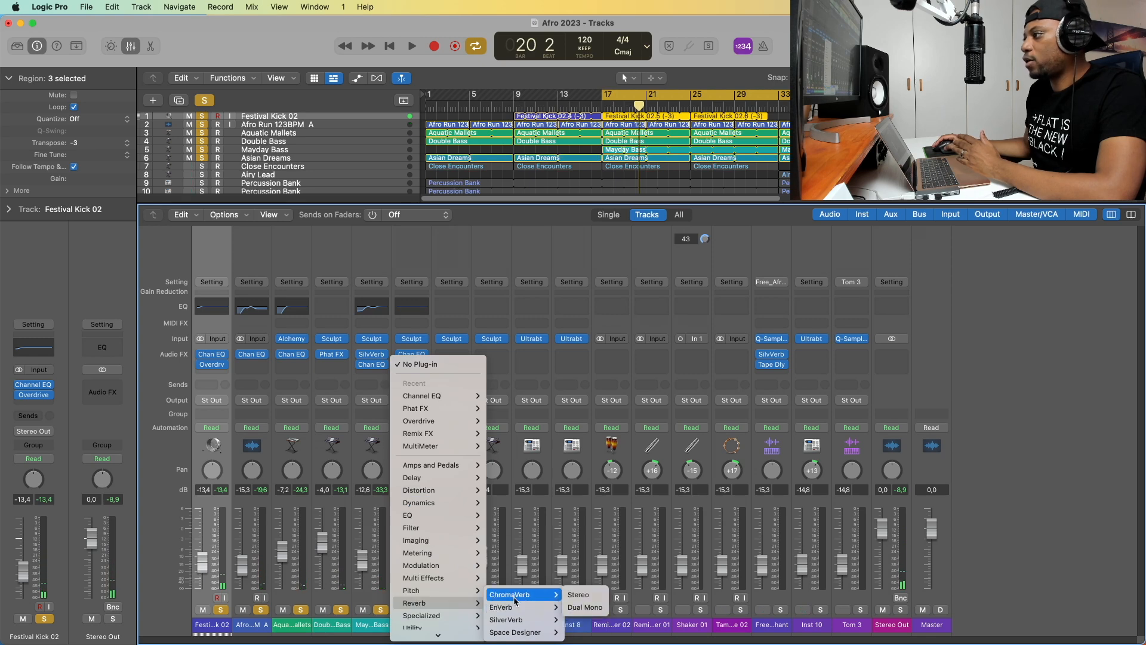
click(575, 596)
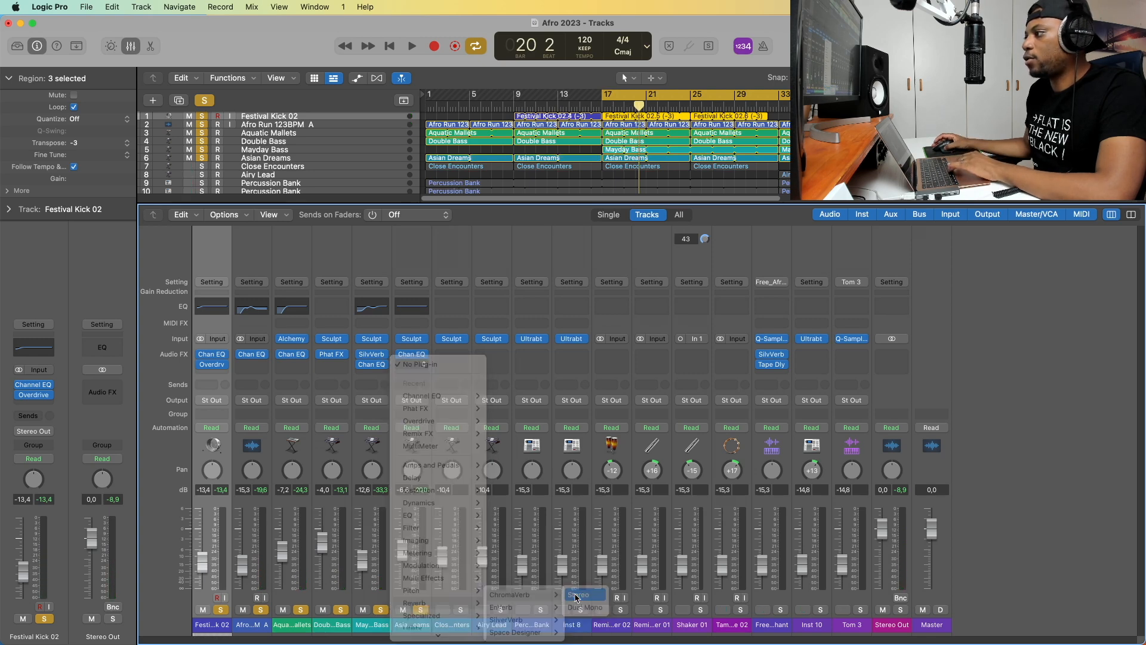
key(space)
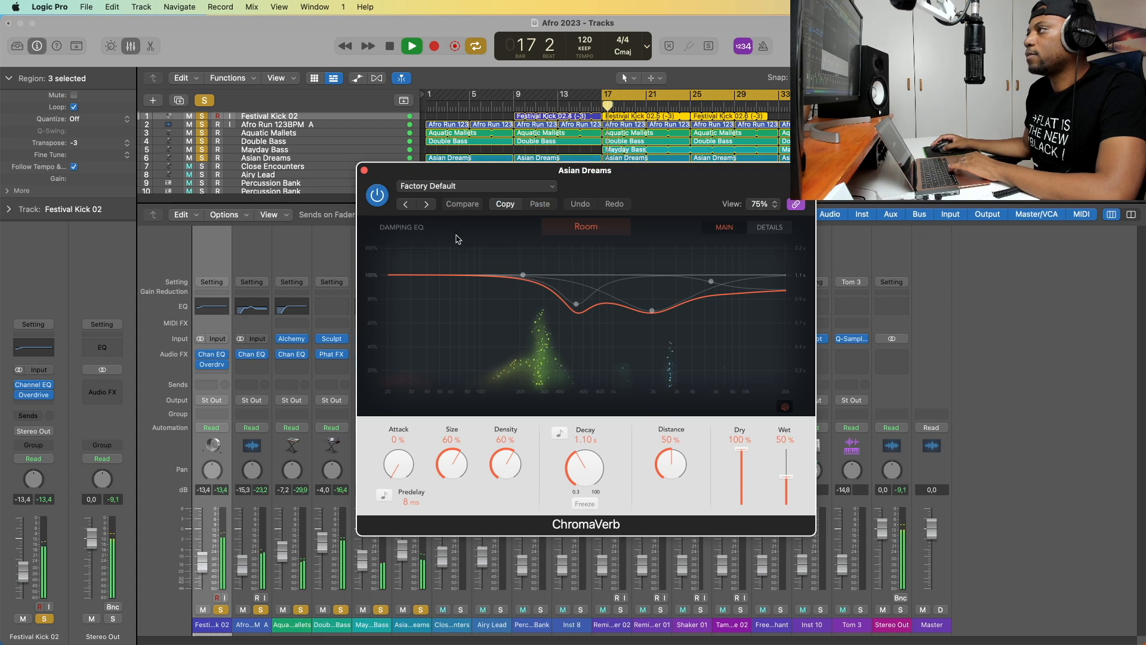
click(364, 170)
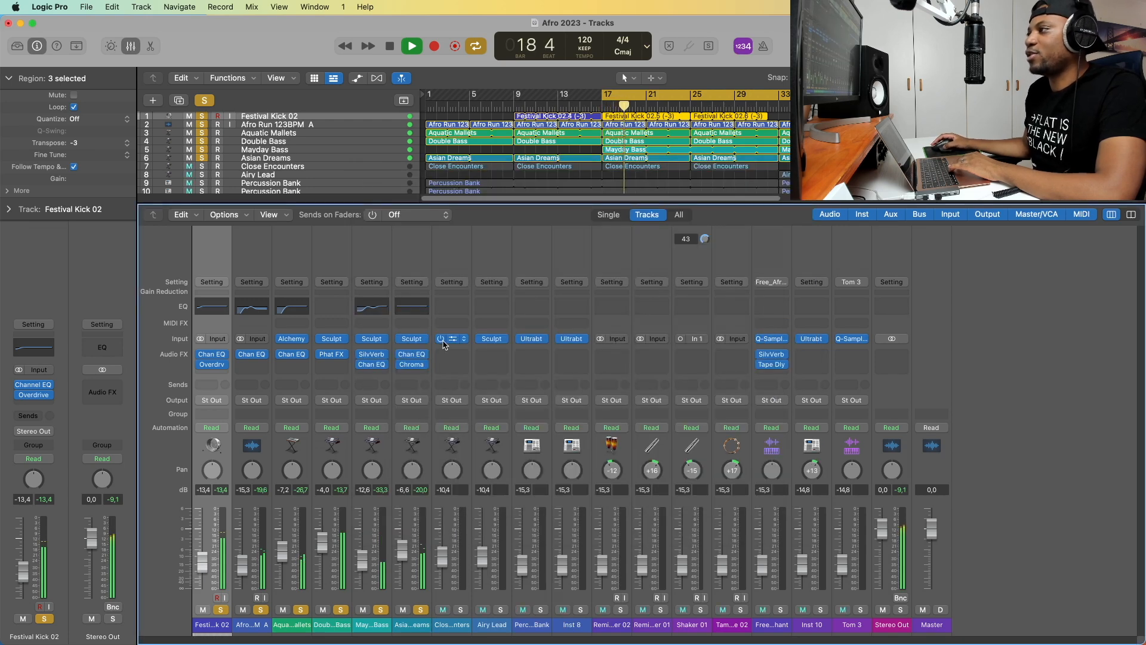
- Insert a Stereo Delay on the Asian Dreams channel and move it between the Channel EQ and ChromaVerb
key(space)
click(413, 375)
mouse_move(449, 457)
mouse_move(445, 485)
mouse_move(528, 496)
mouse_move(525, 523)
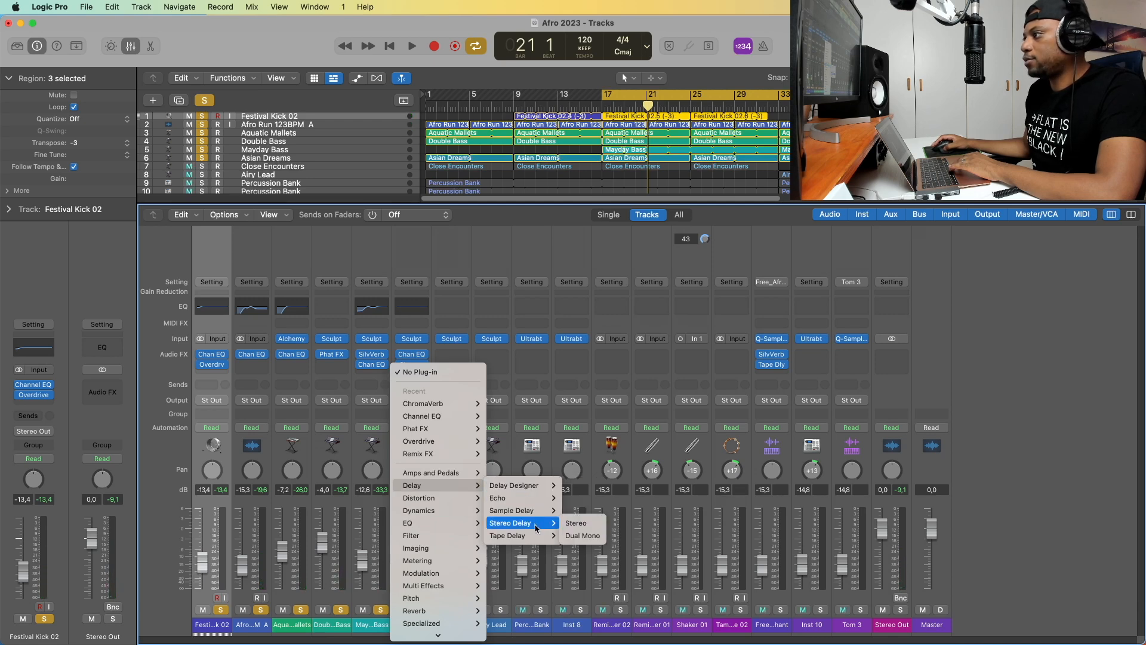
click(583, 527)
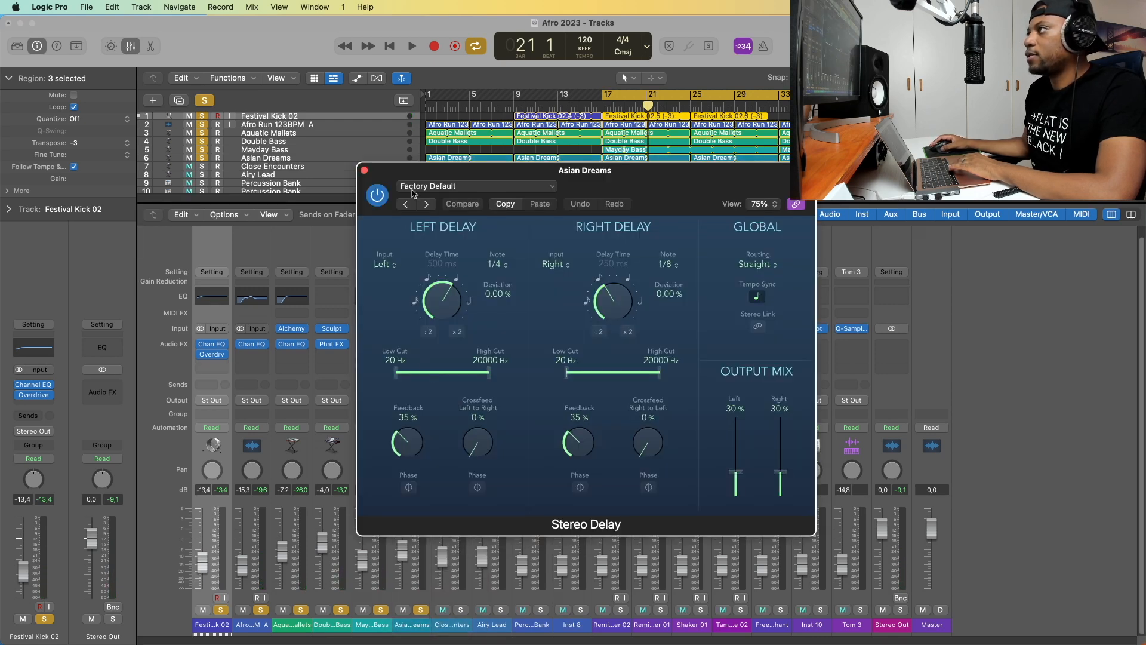
drag(428, 179, 617, 234)
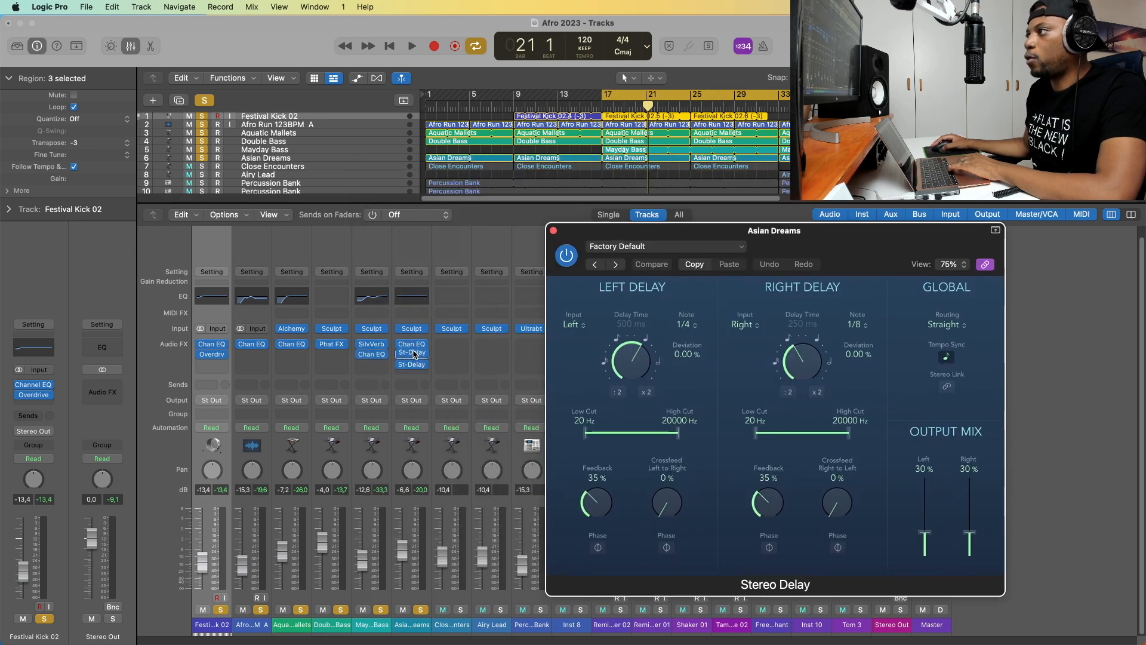
drag(414, 353, 411, 354)
- Listen to the Asian Dreams Stereo Delay, then set its high cut to 2300 Hz for the right delay and 5600 Hz for the left
key(space)
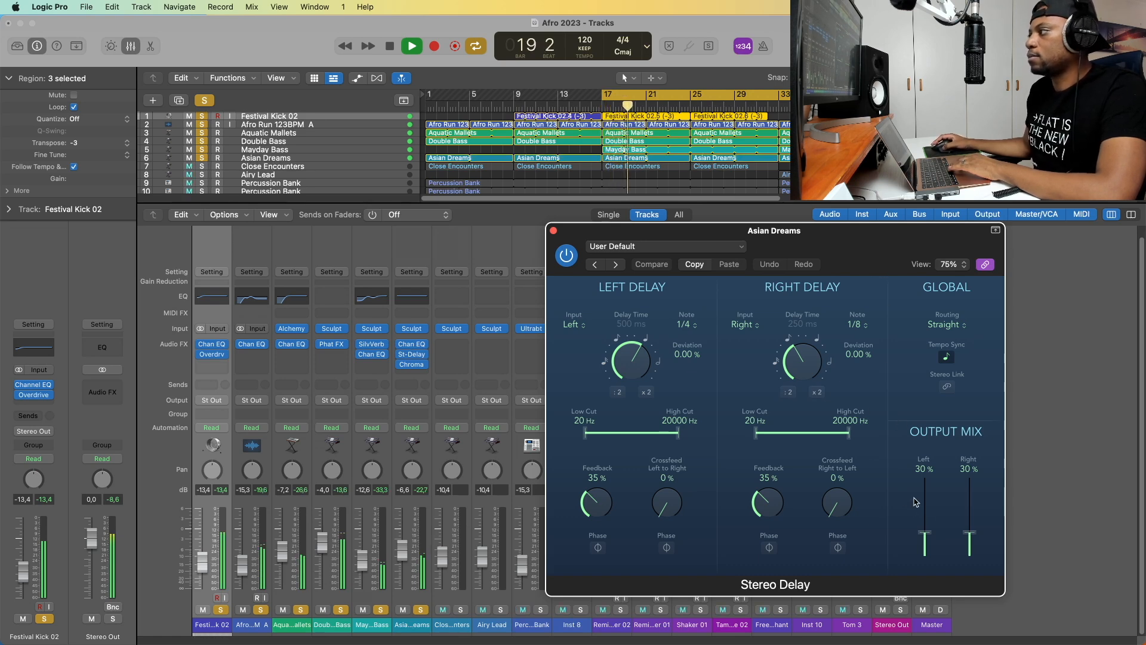
key(space)
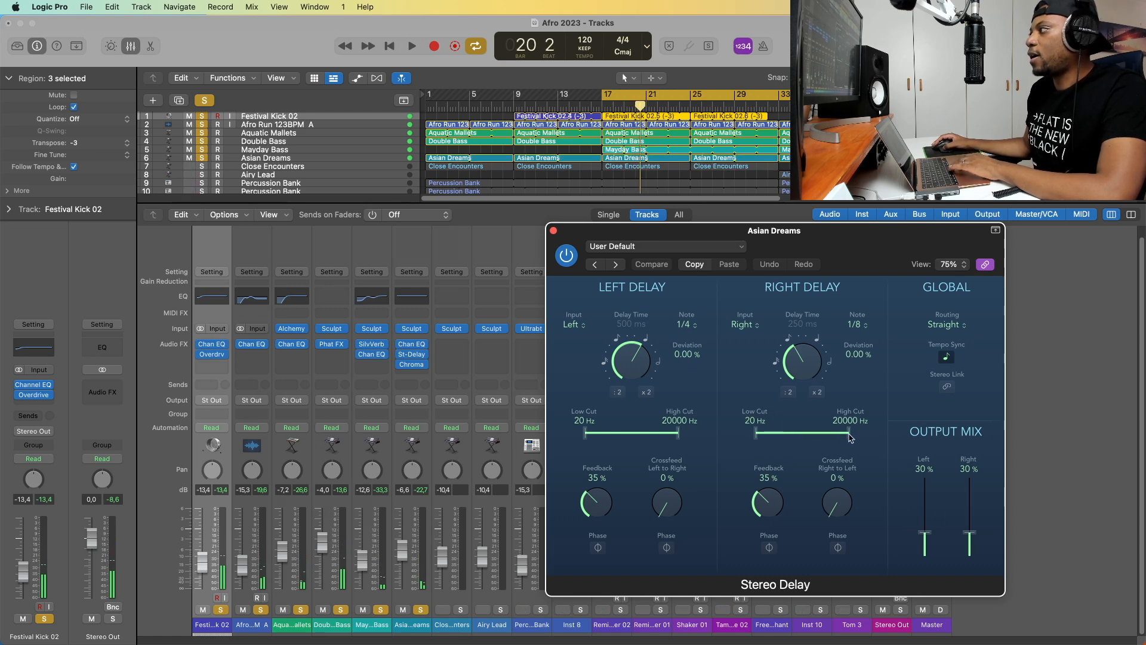
drag(850, 435, 844, 436)
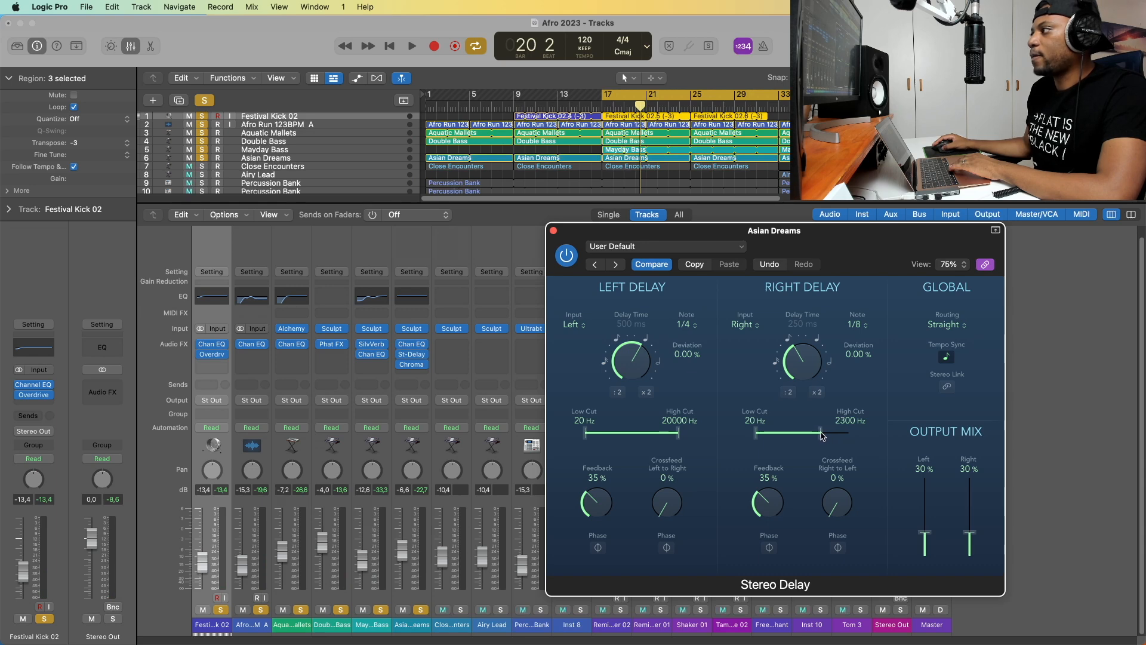
drag(669, 439, 662, 439)
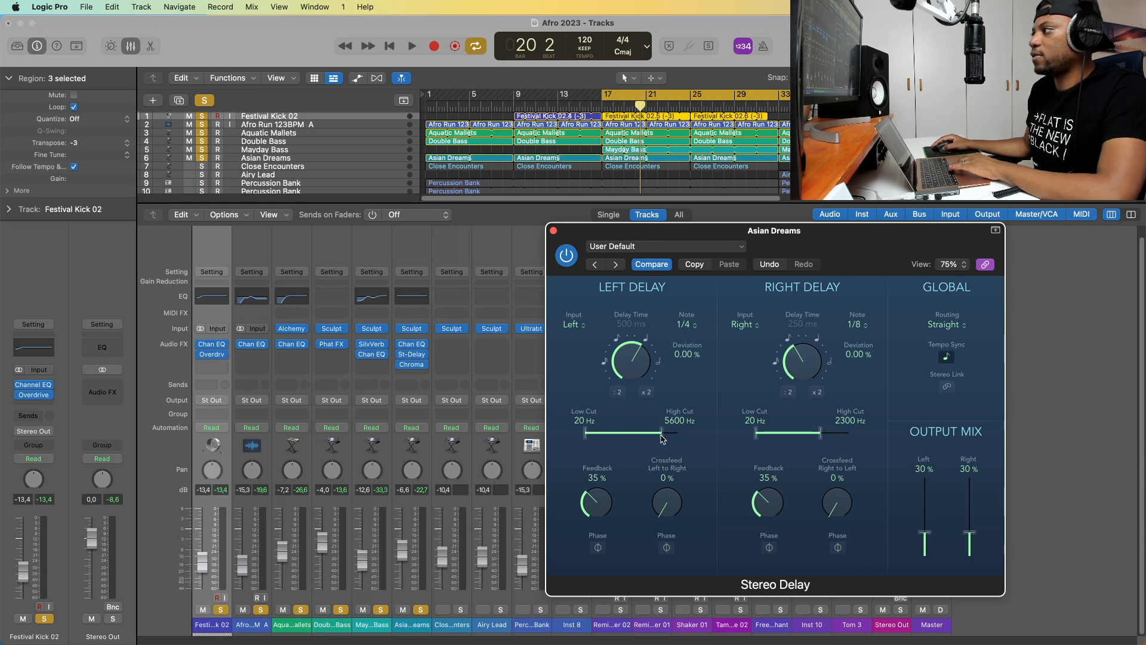
- Raise the Asian Dreams Stereo Delay high cut to 5900 Hz left and 3500 Hz right during playback, and close the plug-in
key(space)
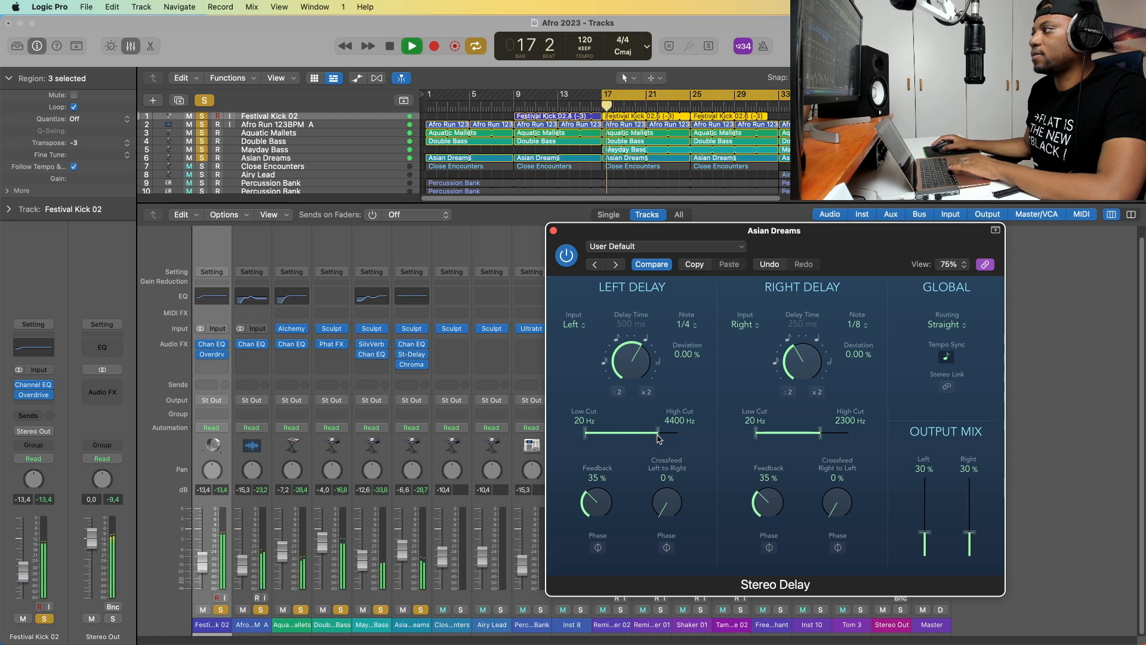
drag(659, 439, 662, 439)
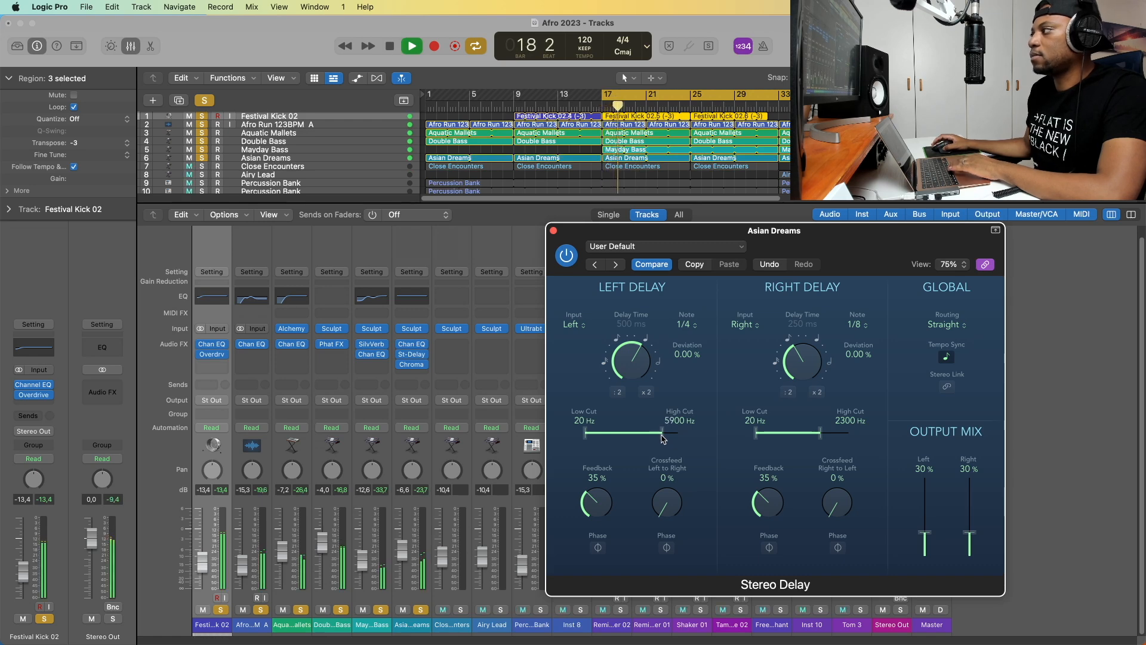
drag(819, 432, 827, 432)
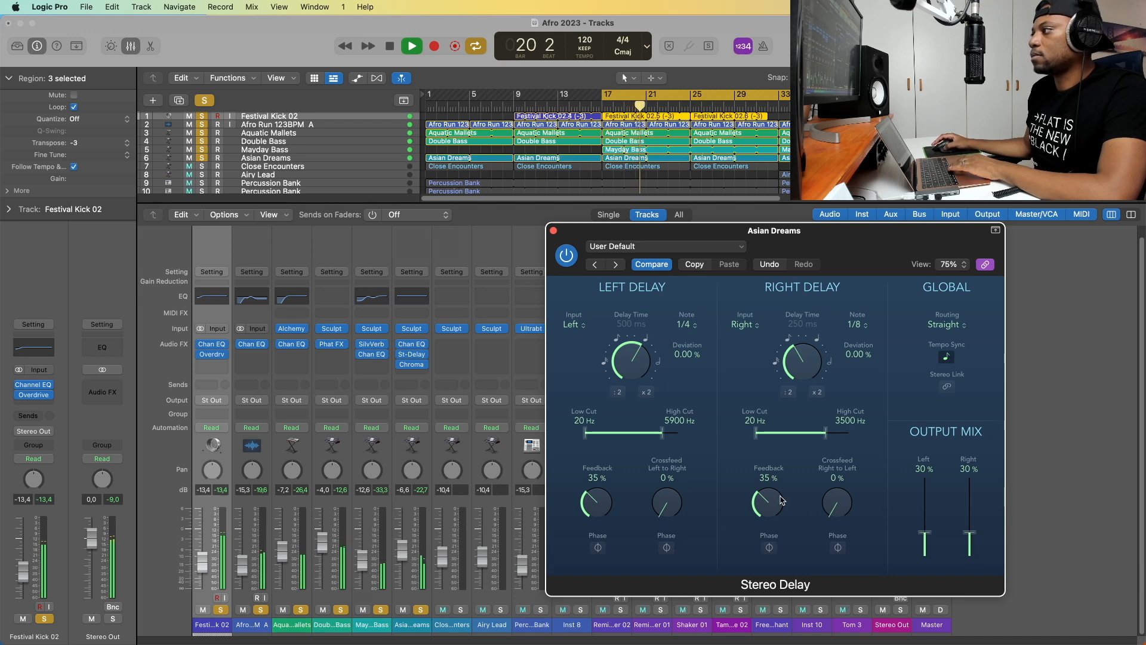
click(553, 230)
key(space)
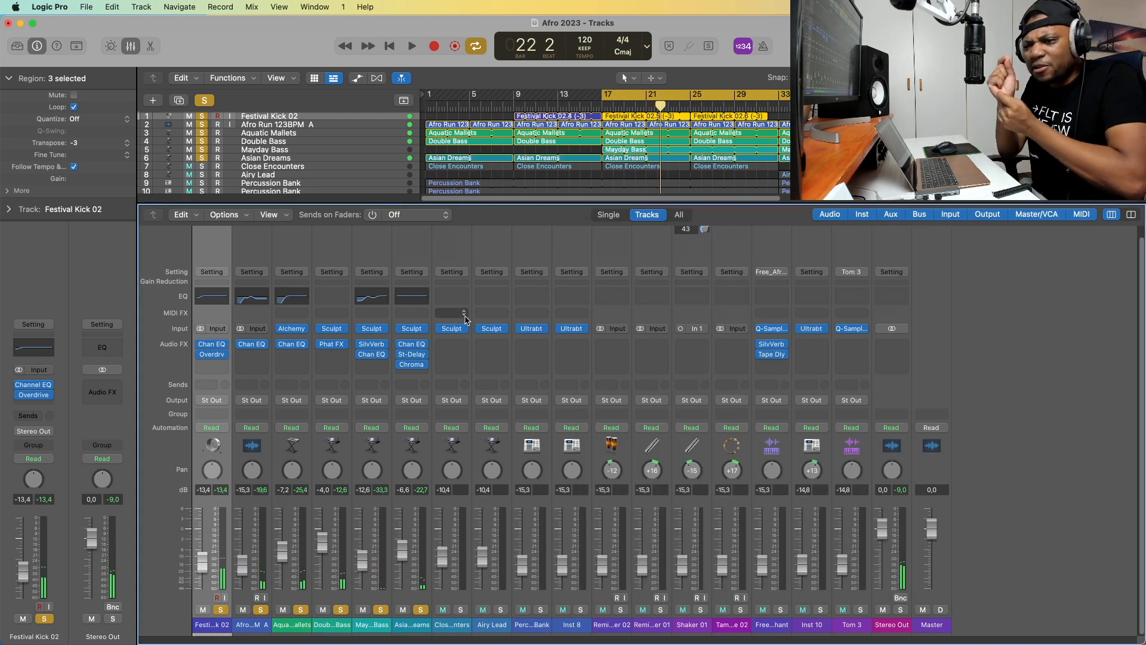
- Set the Asian Dreams channel fader to -6.4 dB while listening to the soloed mix
key(space)
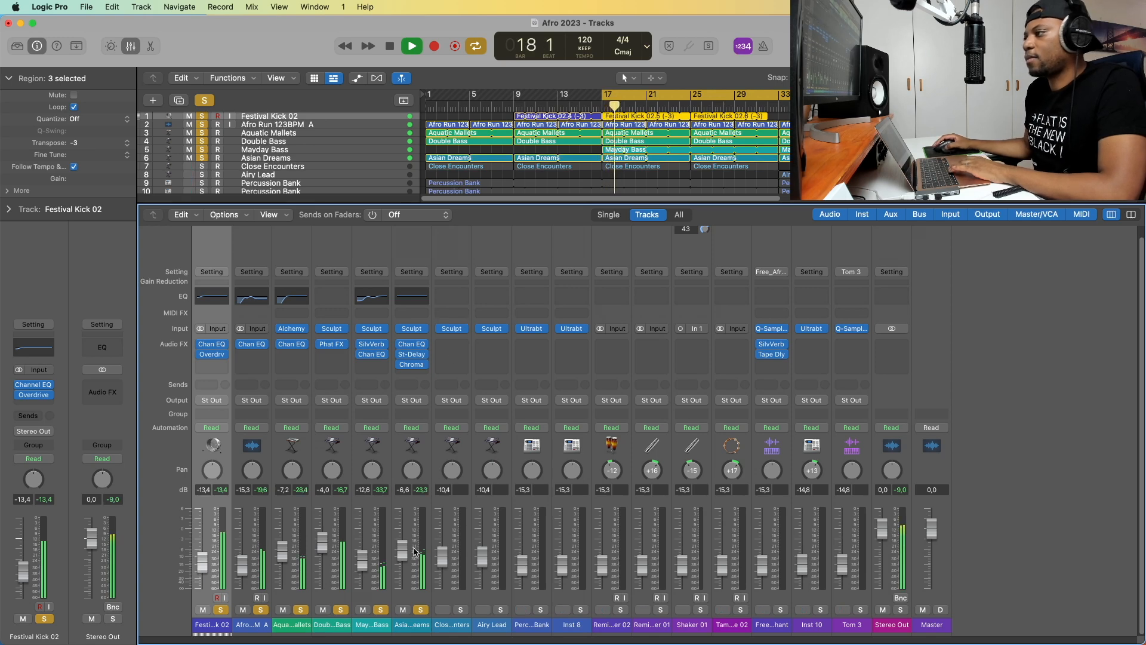
drag(403, 553, 403, 552)
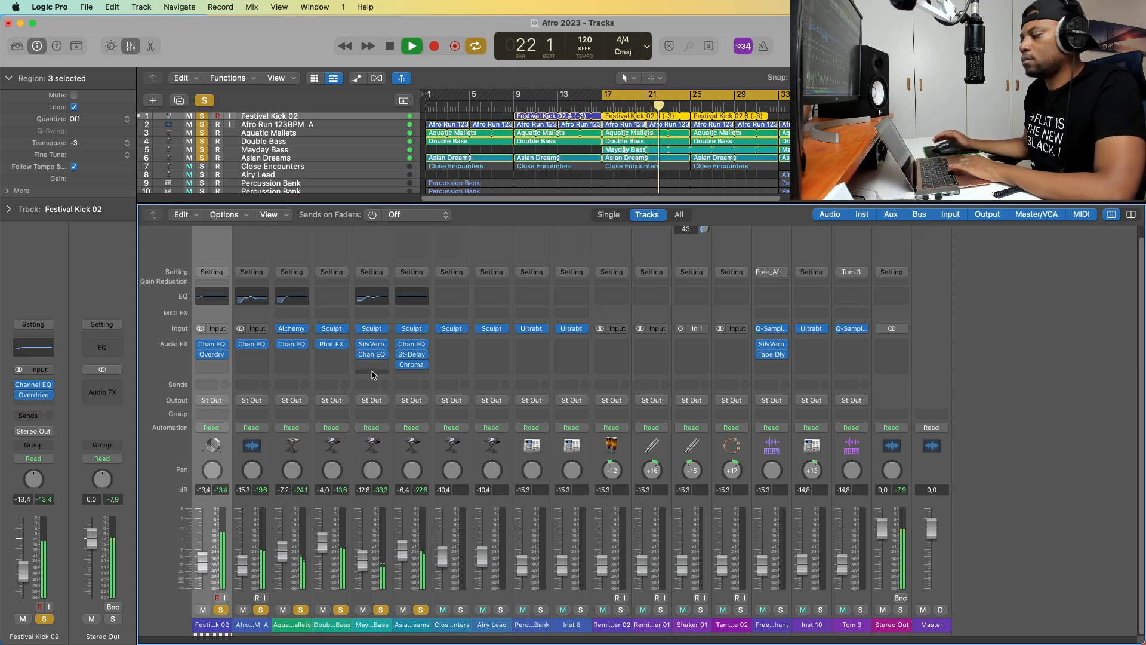
key(space)
- Add Close Encounters to the soloed channels, and insert a Channel EQ on it to view its spectrum during playback
click(460, 611)
key(space)
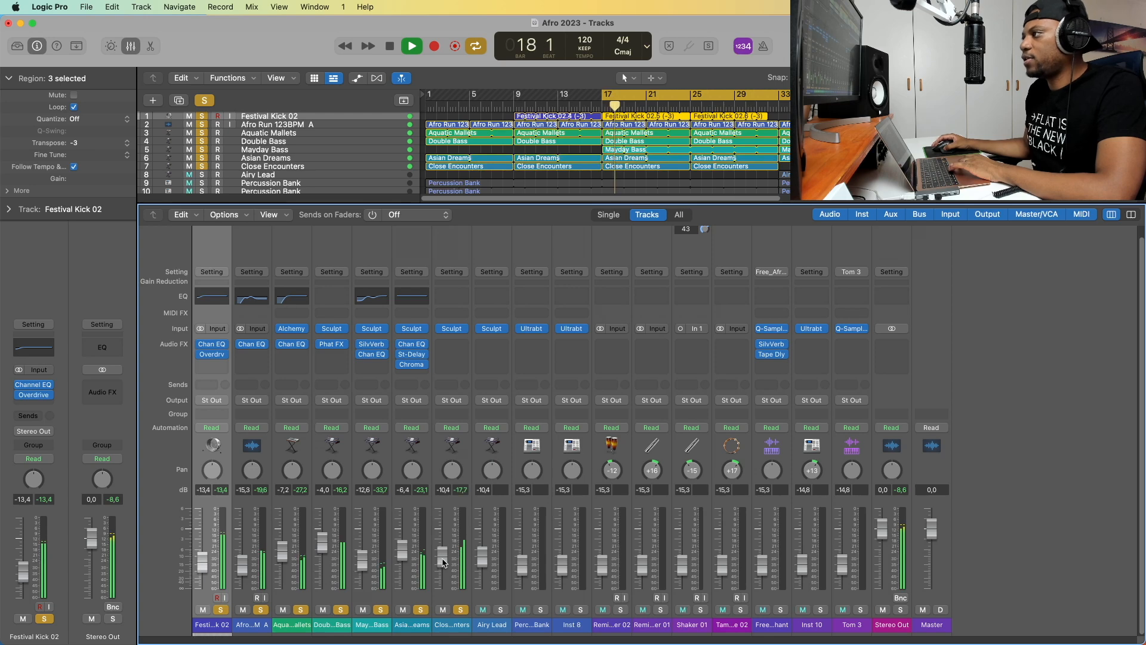
key(space)
click(457, 297)
key(space)
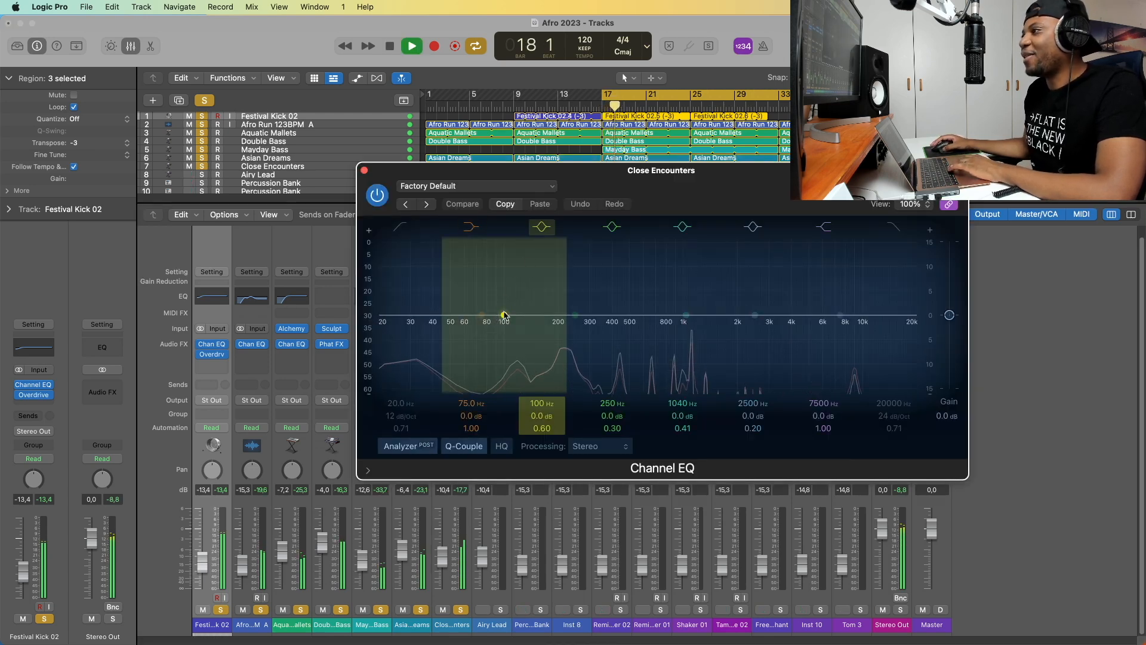
key(space)
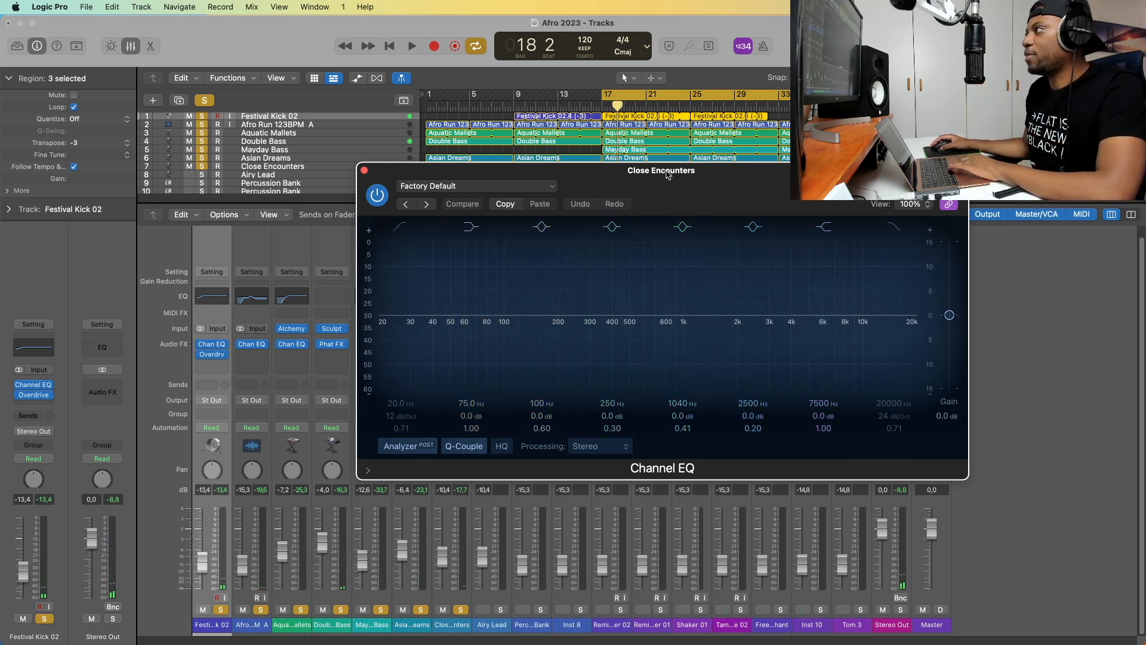
- Enable the low cut in the Close Encounters Channel EQ at about 199 Hz, listen to it, and close the plug-in
drag(716, 176, 618, 212)
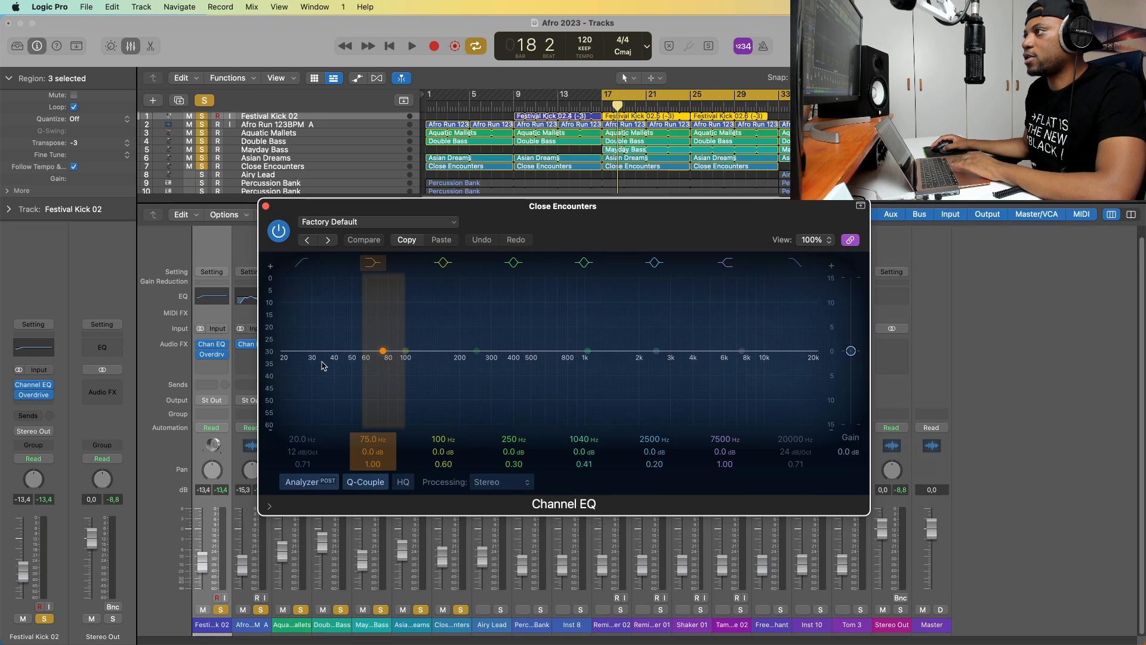
click(303, 263)
drag(283, 364, 460, 365)
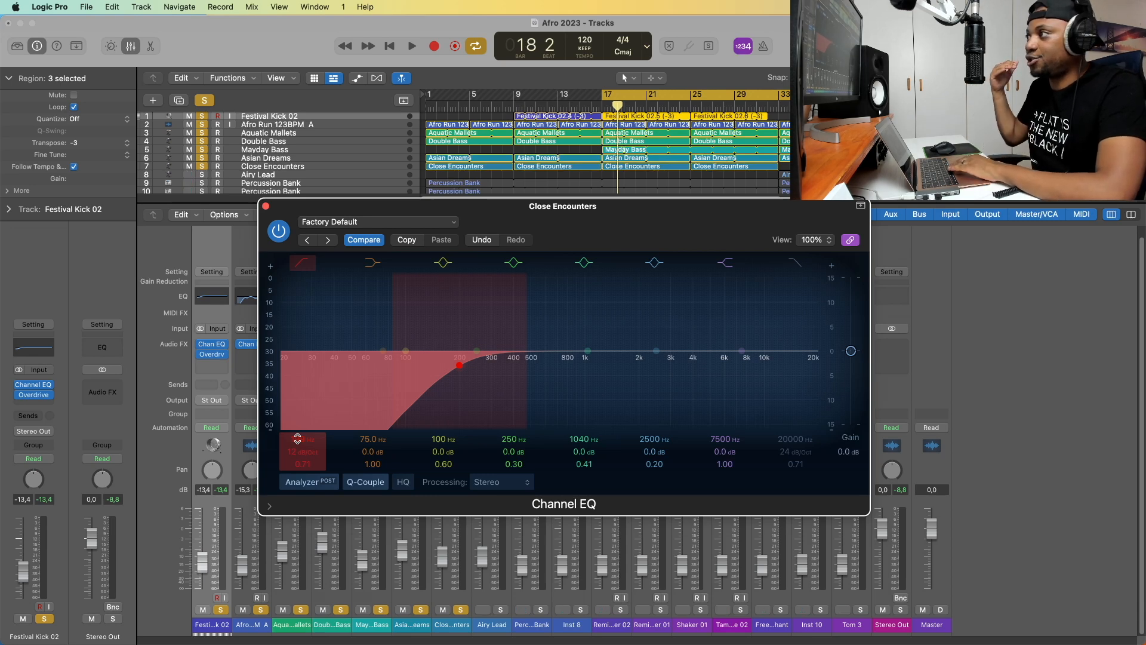
key(space)
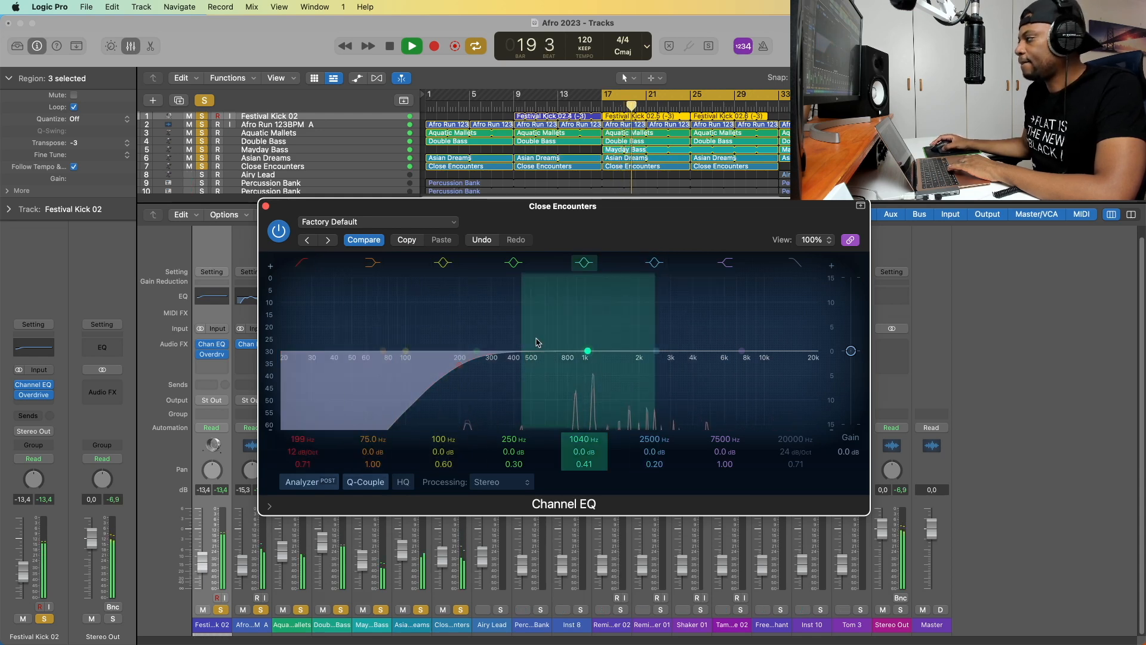
key(super+w)
key(space)
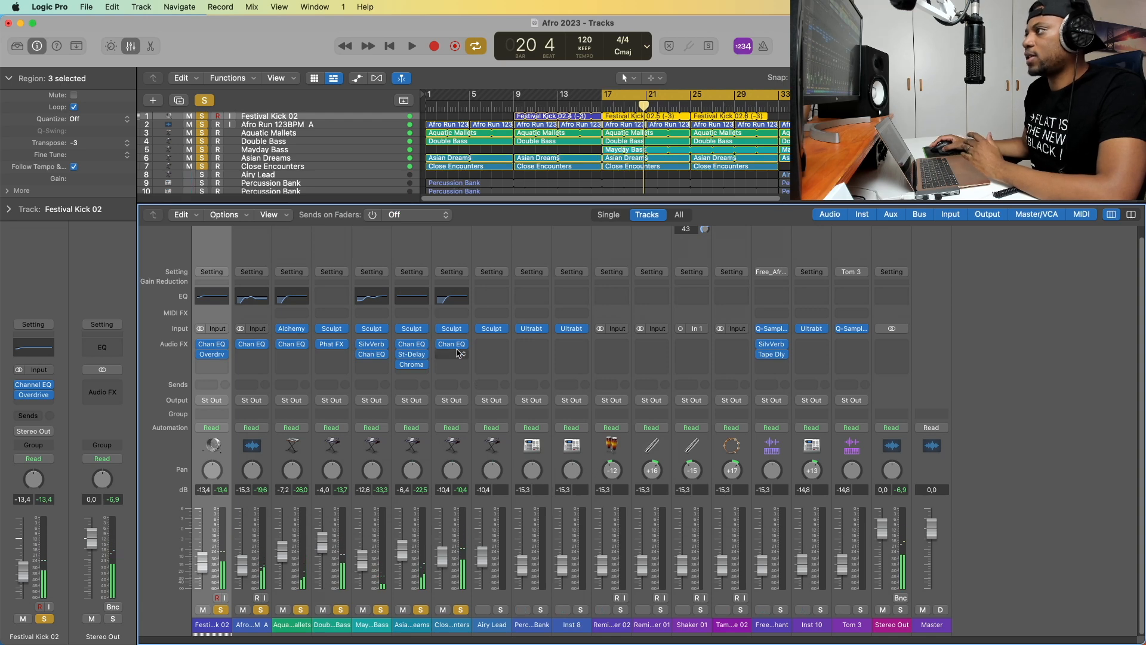
- Insert a stereo Compressor on the Close Encounters channel and set its threshold to -33 dB during playback
click(459, 357)
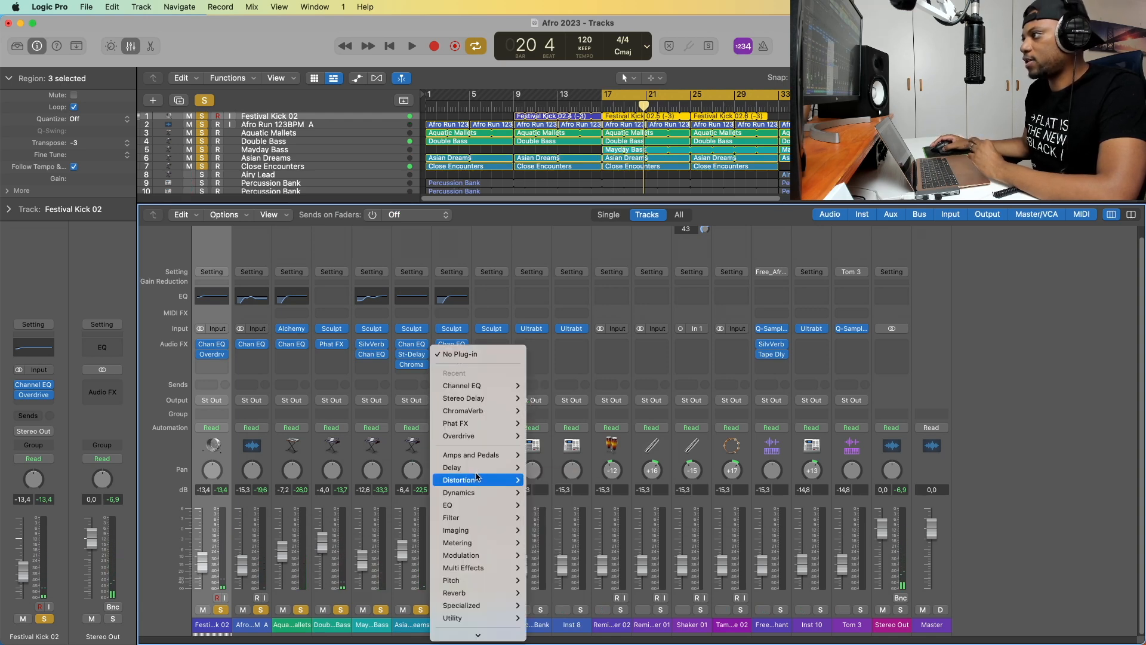
mouse_move(476, 497)
mouse_move(555, 505)
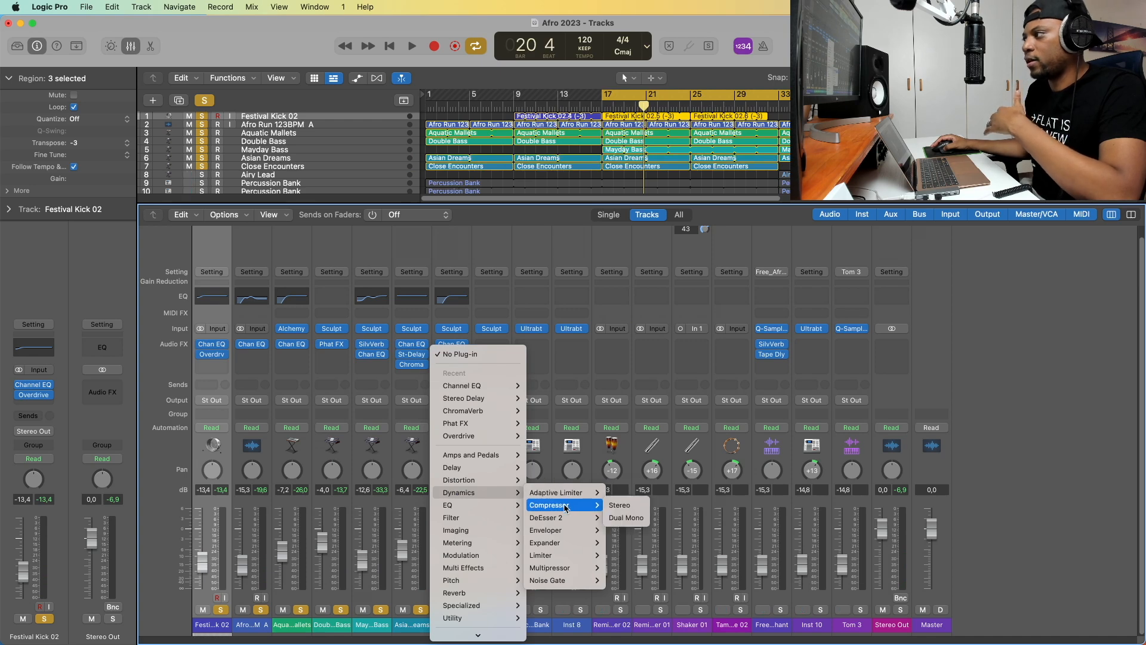
click(623, 507)
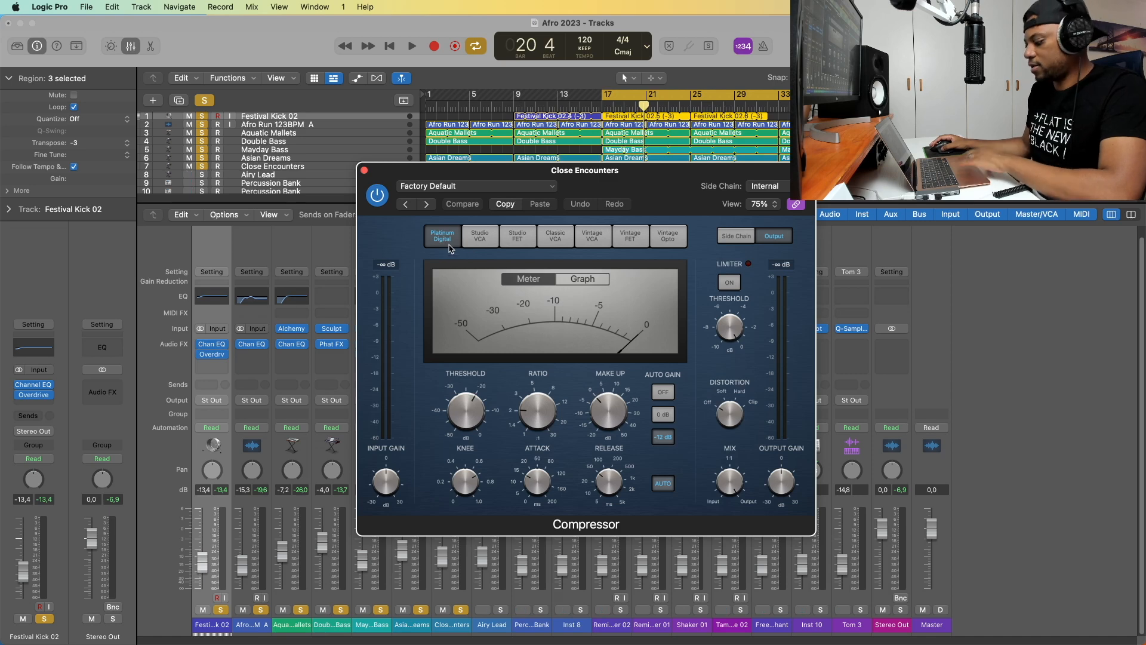
key(space)
drag(467, 412, 468, 445)
key(space)
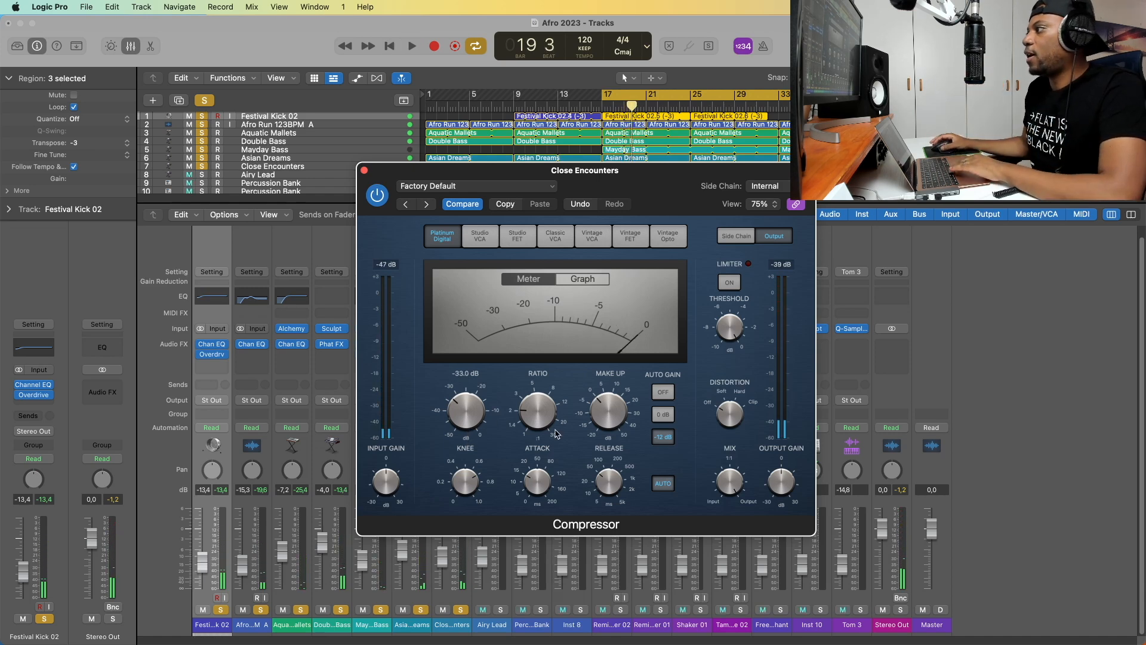
- Turn off the Compressor's auto gain and set its ratio to 4.1:1, checking the sound in playback
click(666, 415)
key(space)
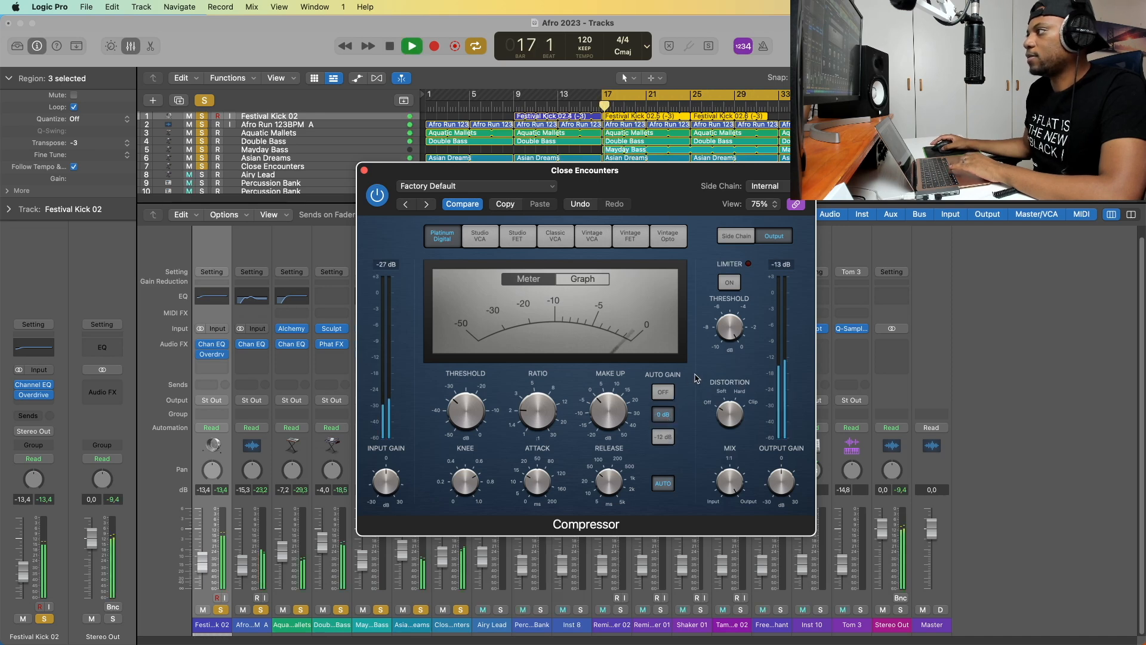
click(664, 392)
key(space)
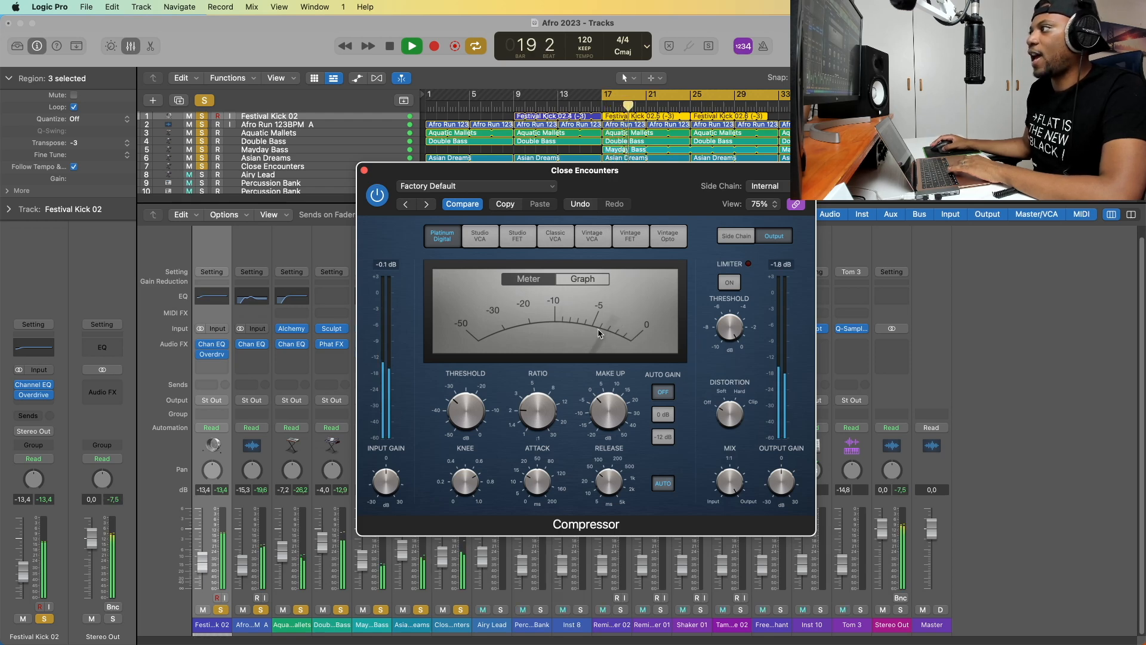
key(space)
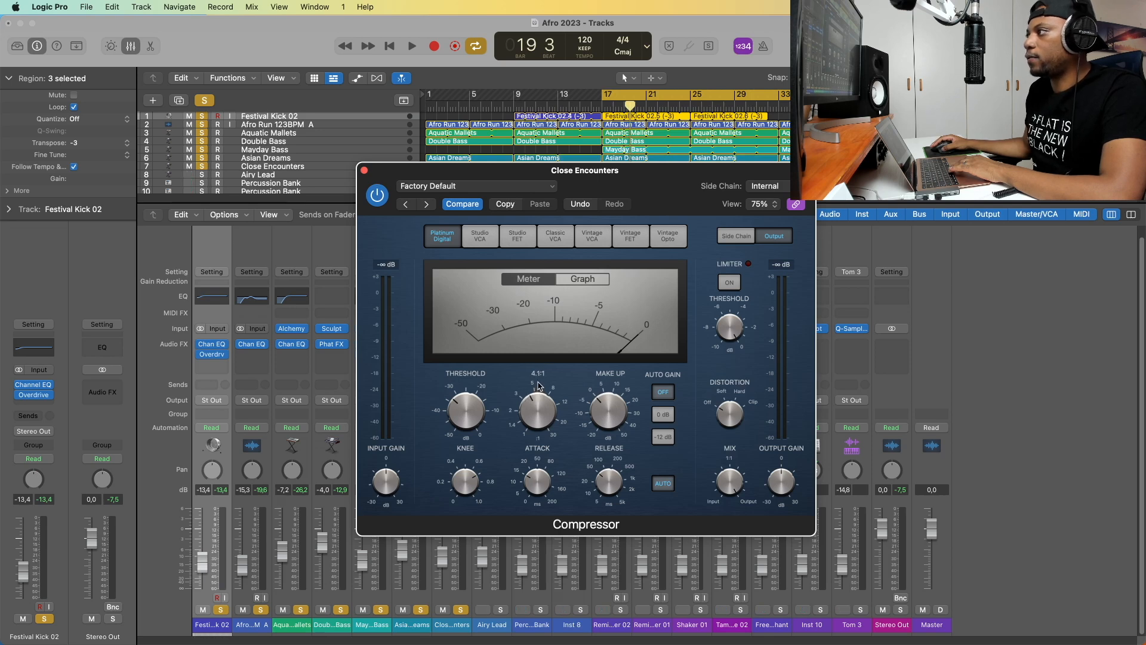
key(space)
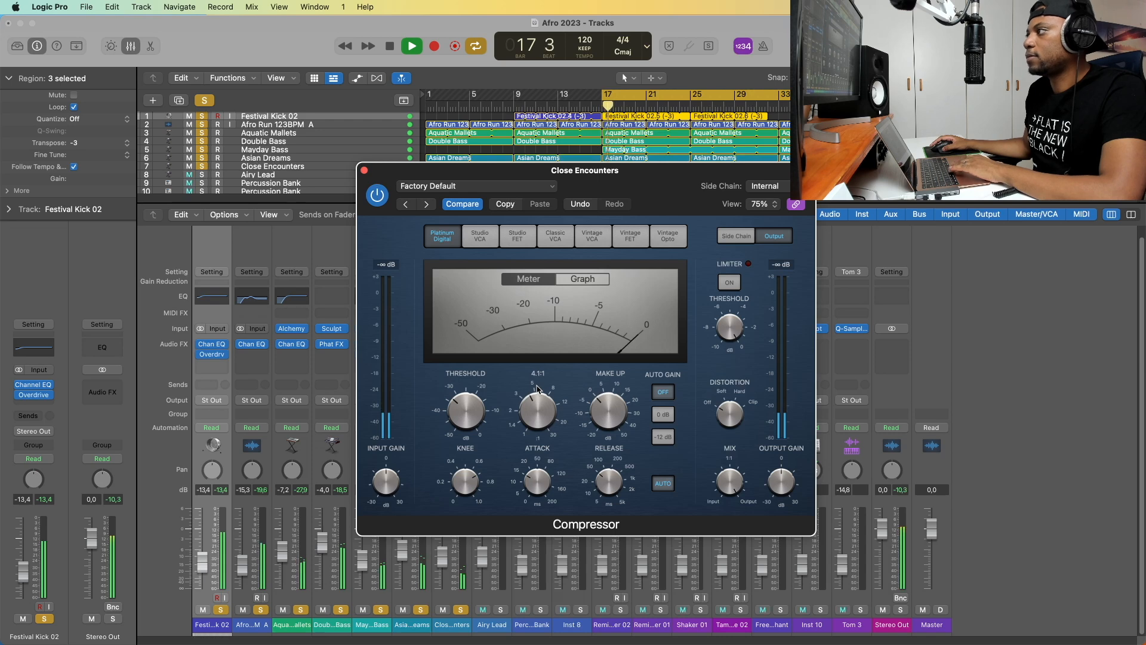
key(space)
- Adjust the Compressor's knee, set its release to 350 ms with auto release off, and close the plug-in after listening
drag(465, 488, 467, 511)
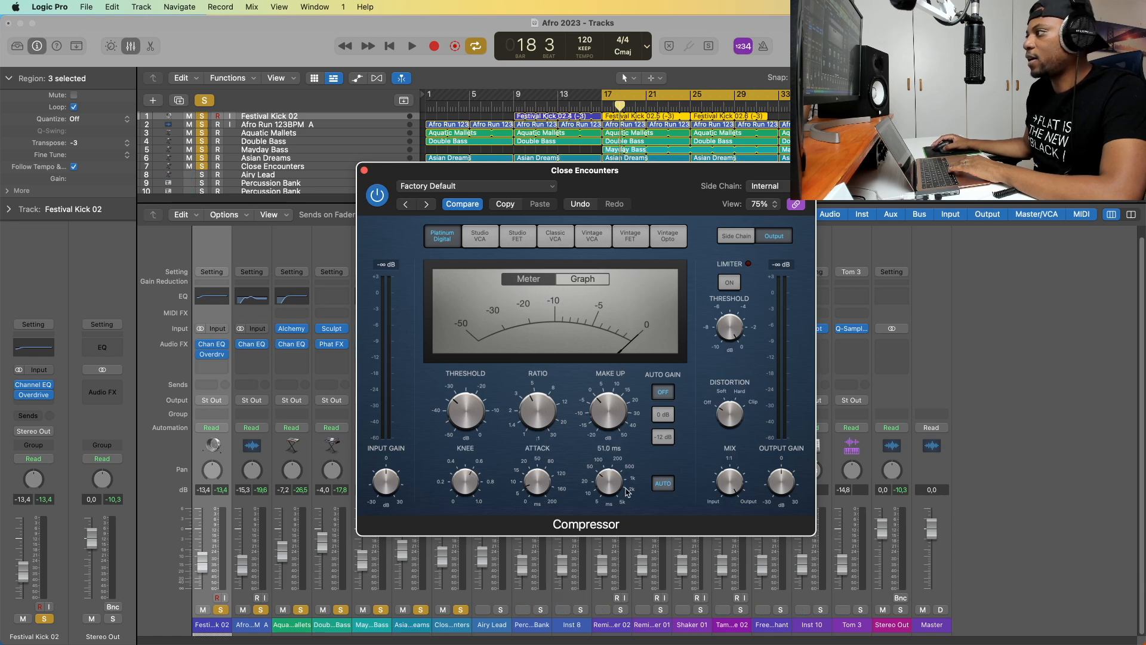
drag(606, 459, 606, 456)
key(space)
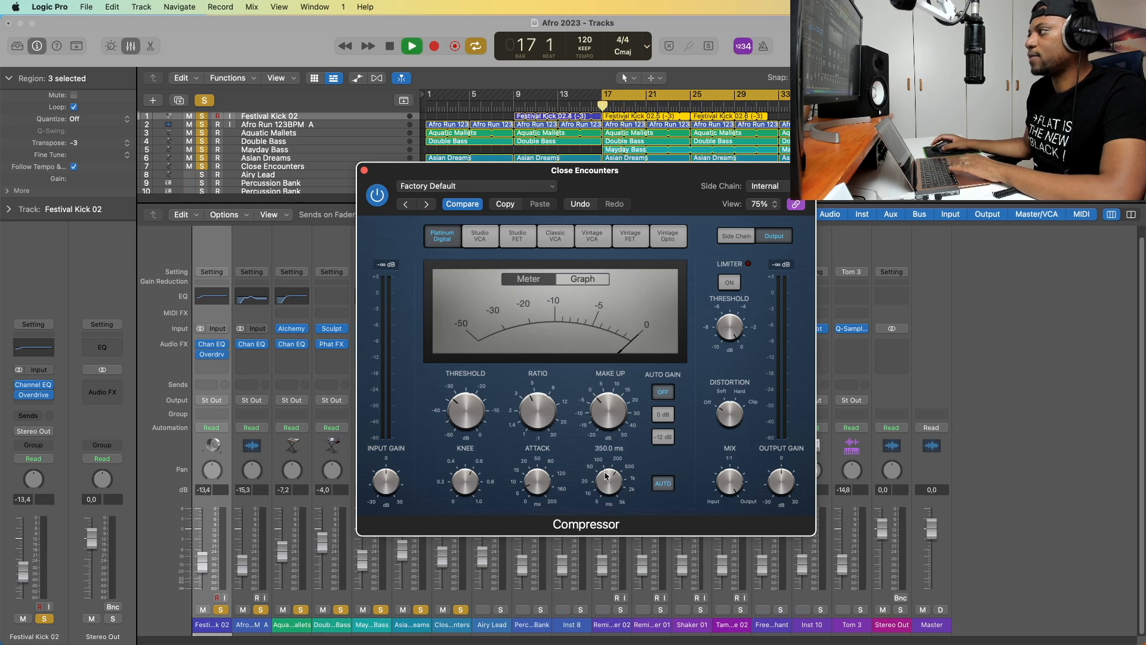
key(space)
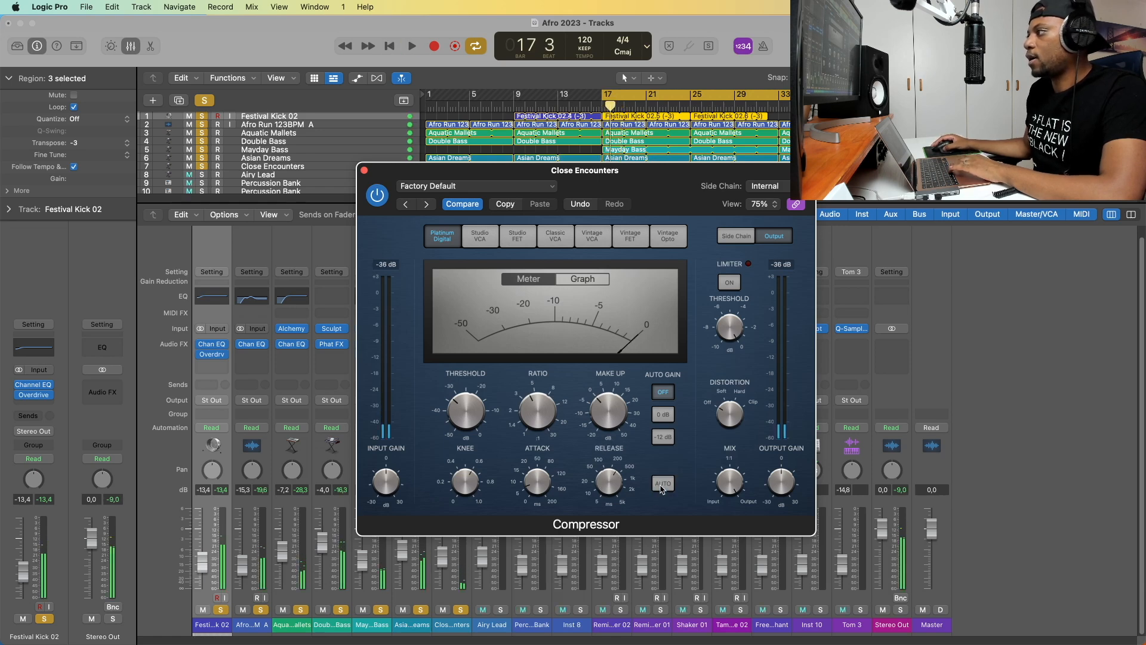
key(space)
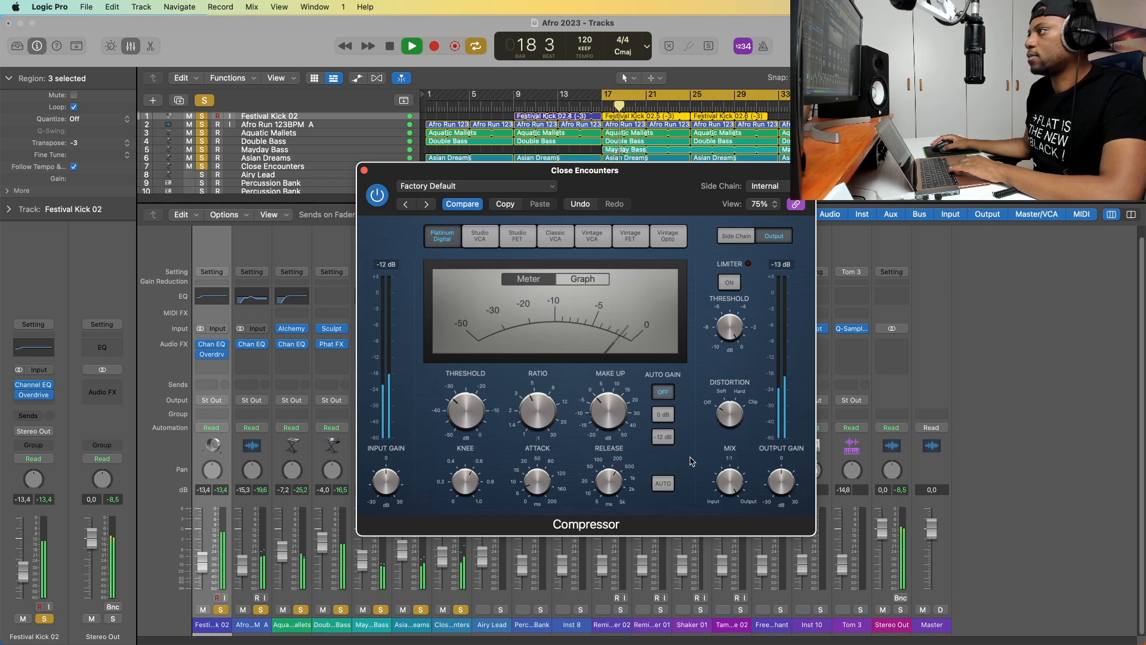
click(364, 172)
key(space)
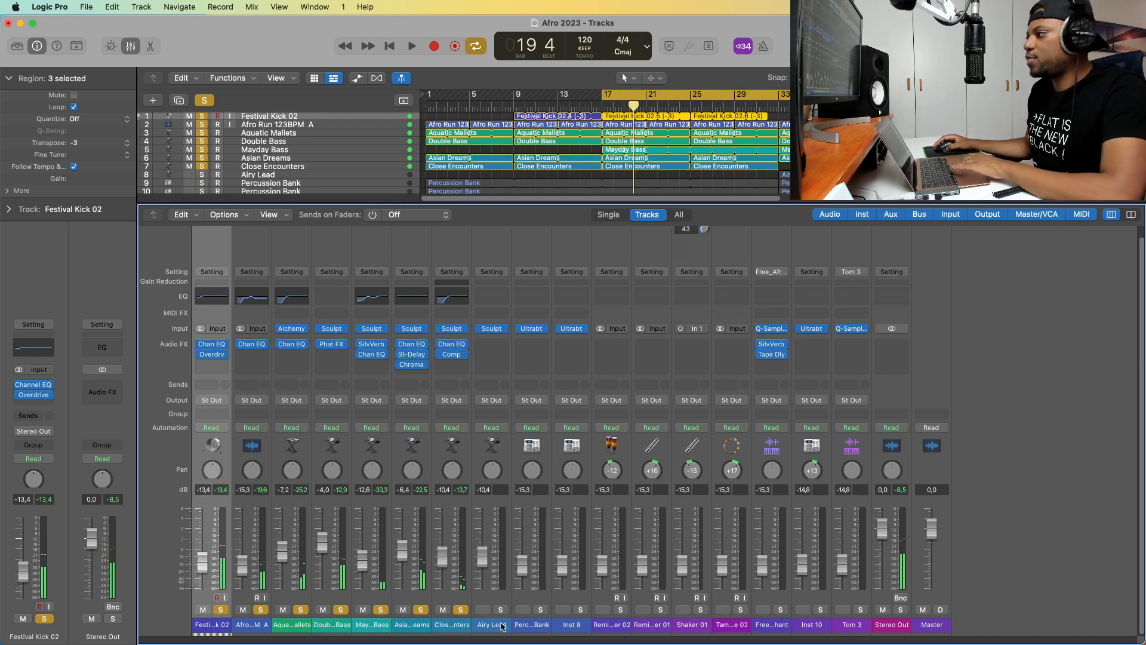
- Add Airy Lead to the soloed channels and move the cycle range to start at bar 33 for playback
key(space)
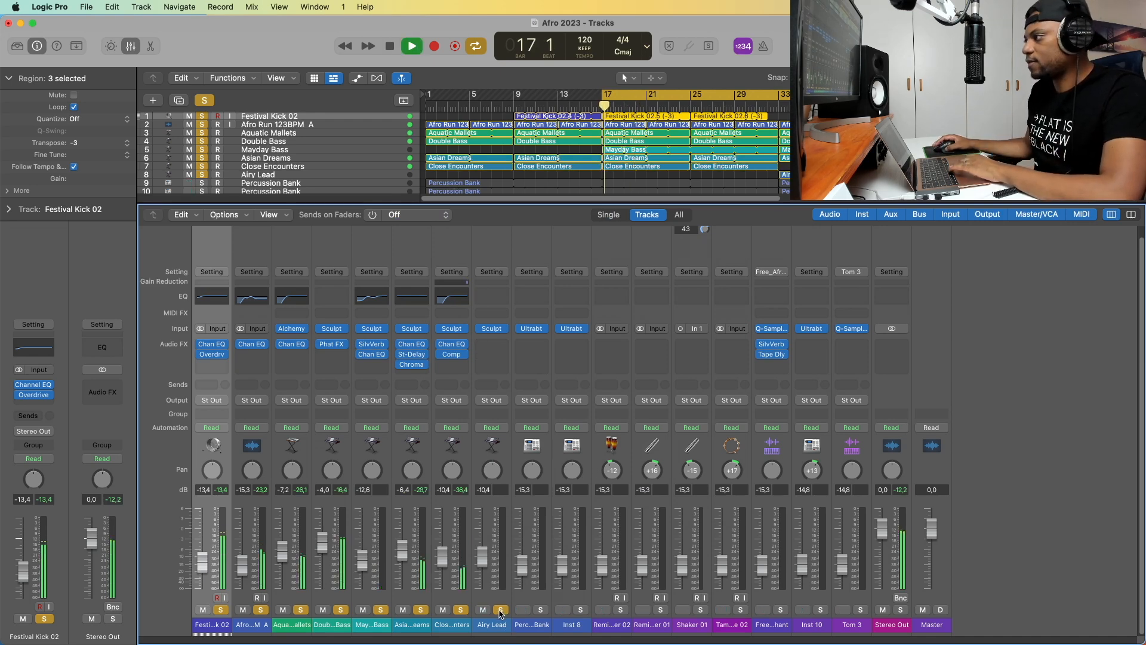
key(space)
drag(663, 94, 840, 94)
key(space)
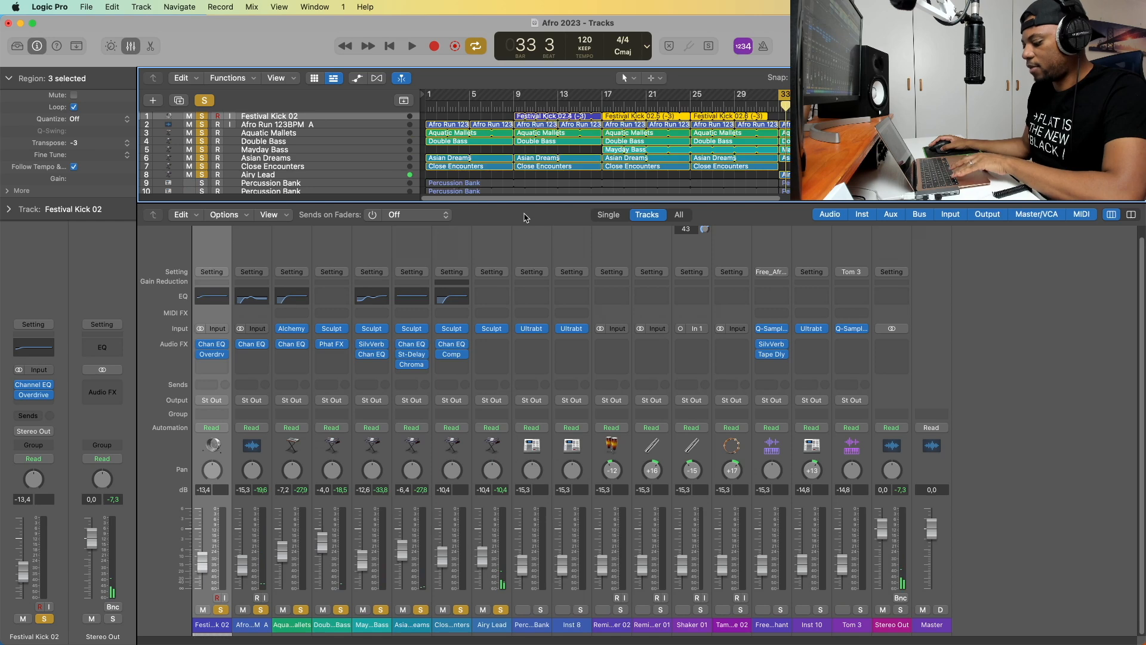
- Select the Airy Lead track, show the Library, adjust the output level in its Sculpture instrument, and close the instrument after listening
key(x)
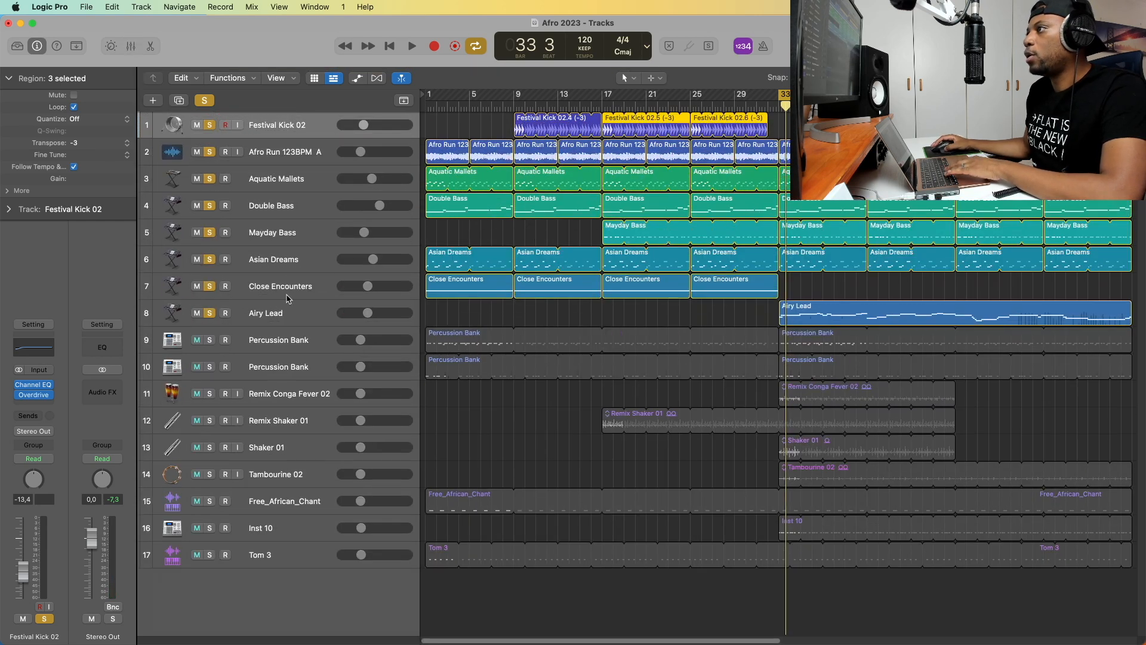
click(303, 320)
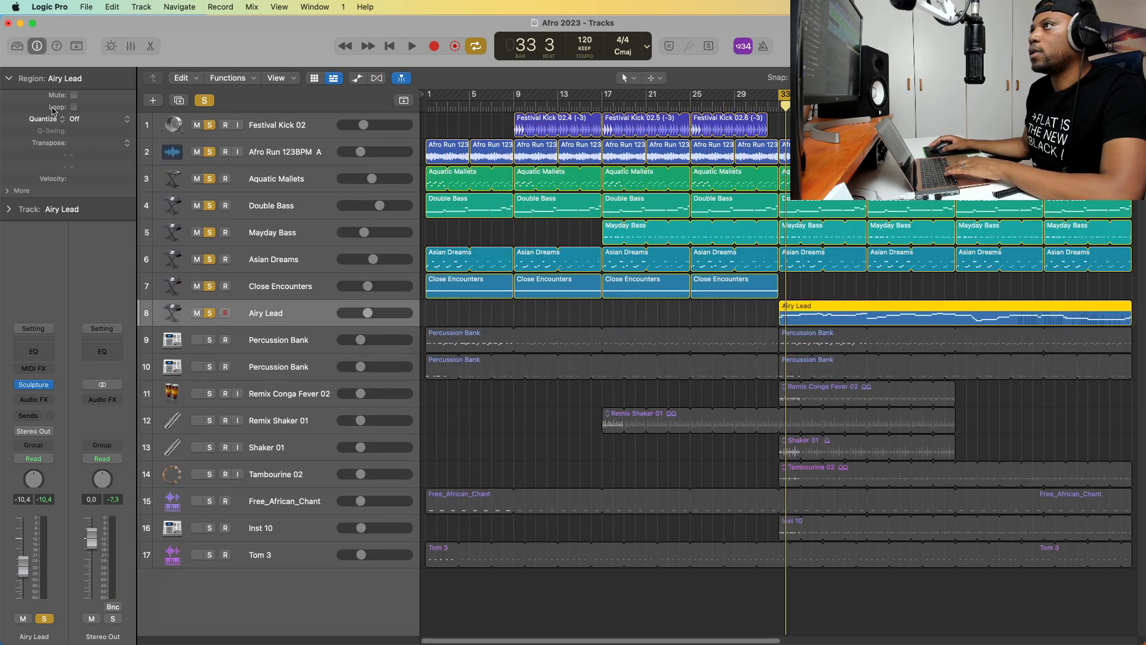
click(17, 46)
key(v)
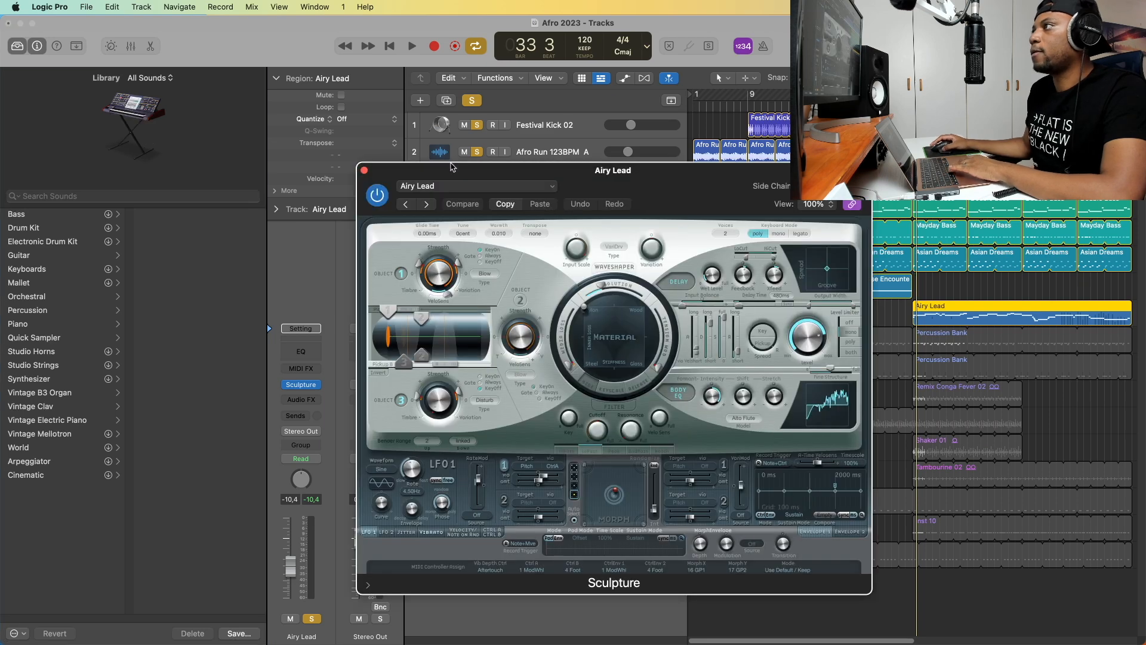
mouse_move(806, 342)
mouse_down()
mouse_move(804, 361)
mouse_move(805, 345)
mouse_up()
key(space)
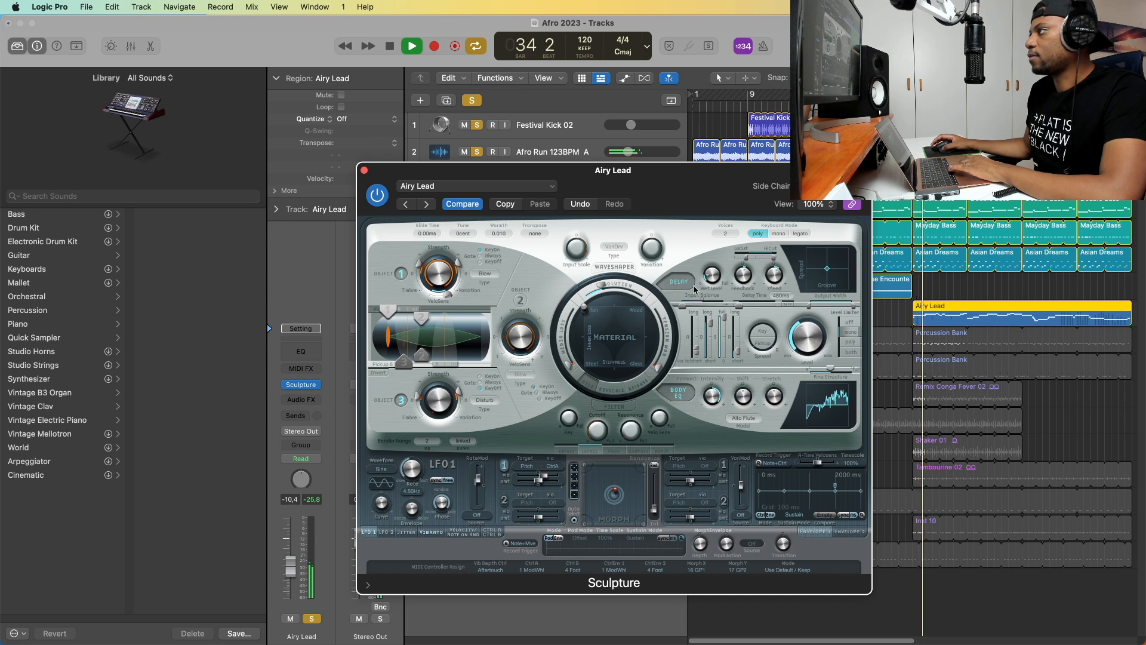
click(364, 170)
key(space)
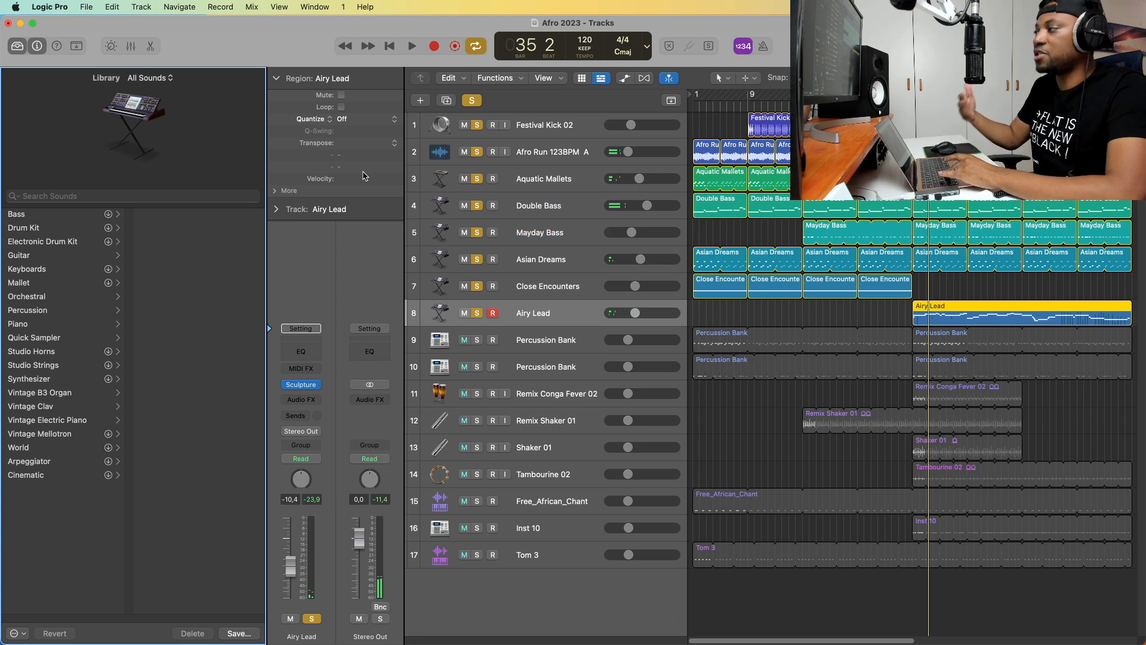
- Show the Mixer, lower the Airy Lead channel fader to -10.8 dB during playback, and hide the Library
key(x)
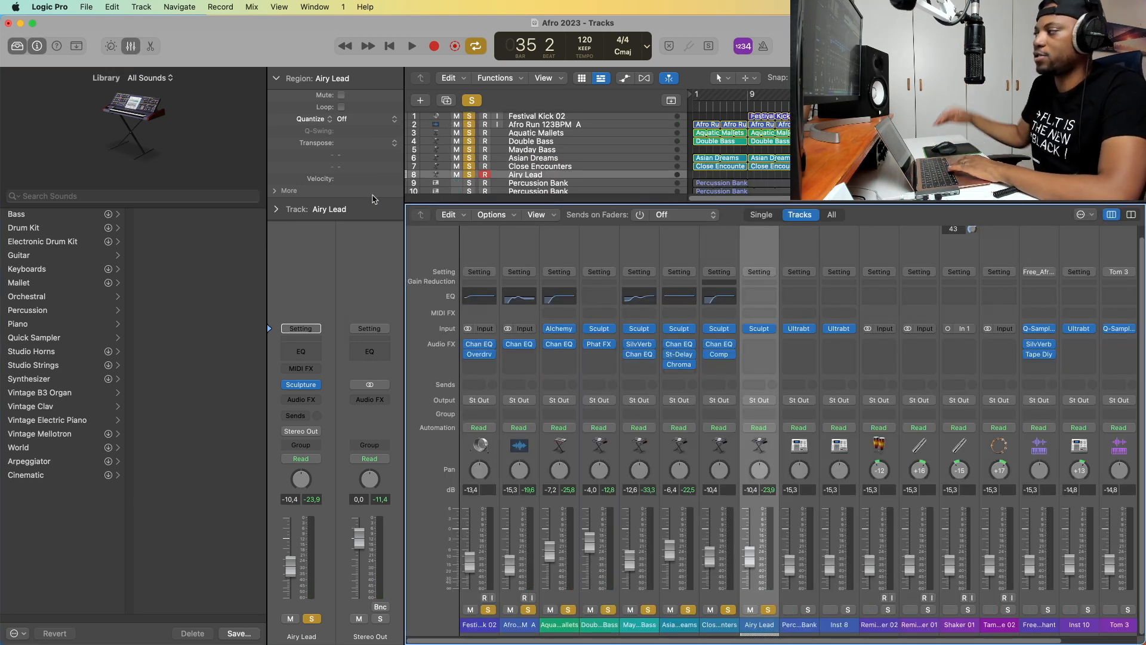
key(space)
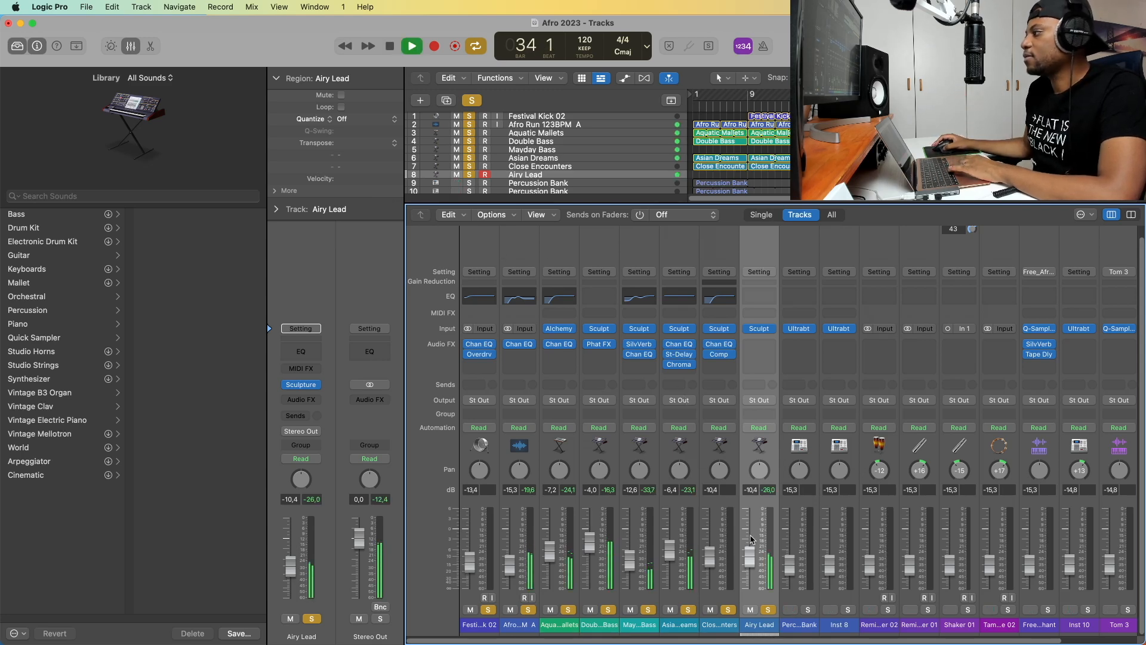
drag(751, 566, 750, 569)
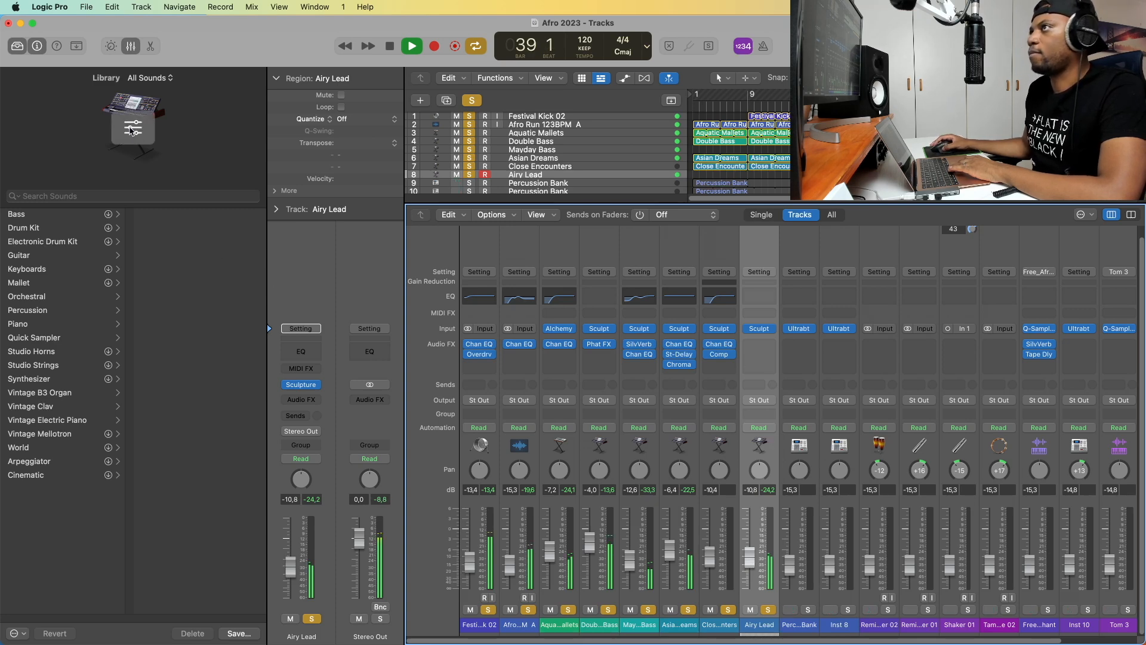
click(16, 46)
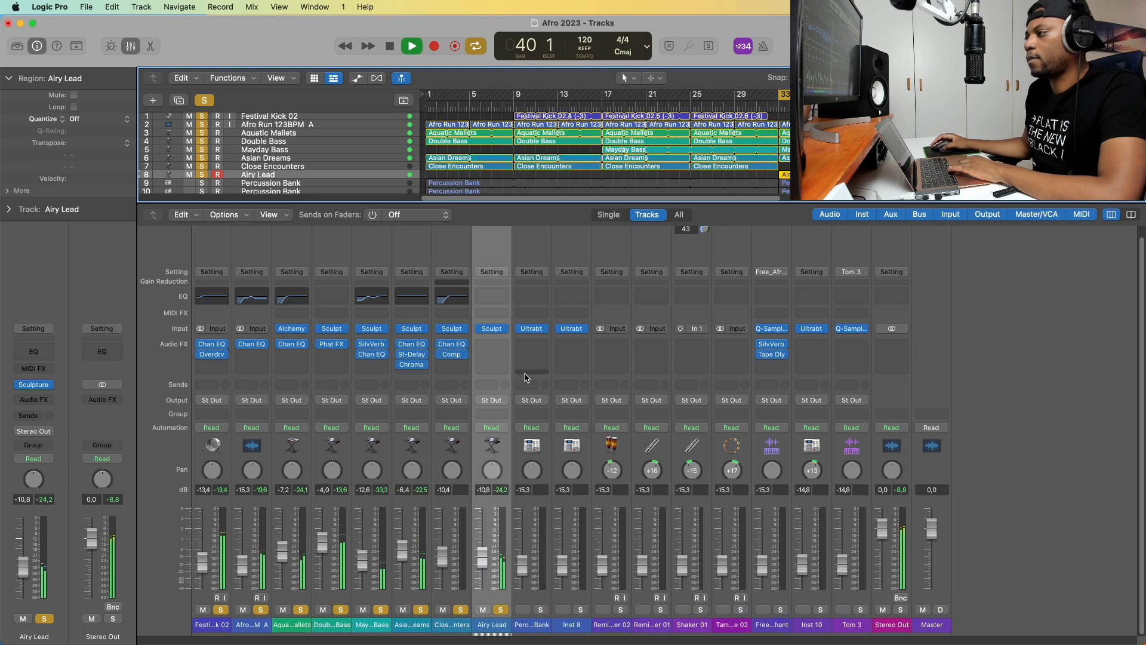
- Solo the Percussion Bank channel, add a Channel EQ with its high shelf at 2320 Hz and -3.7 dB, and close the plug-in
click(541, 610)
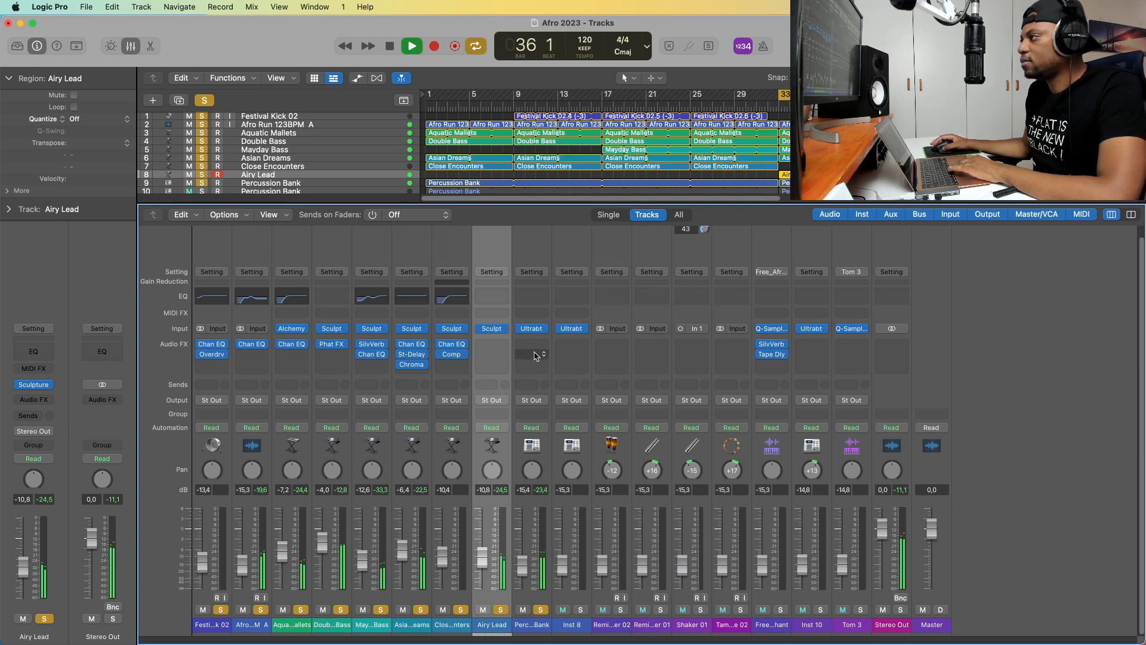
click(535, 355)
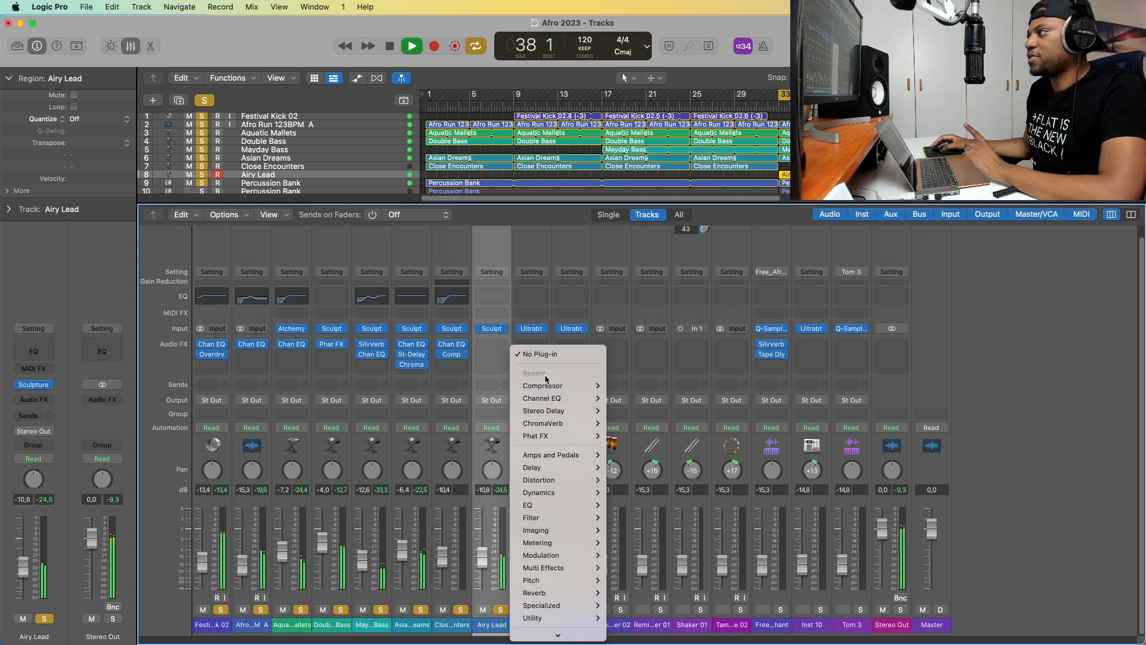
click(1028, 312)
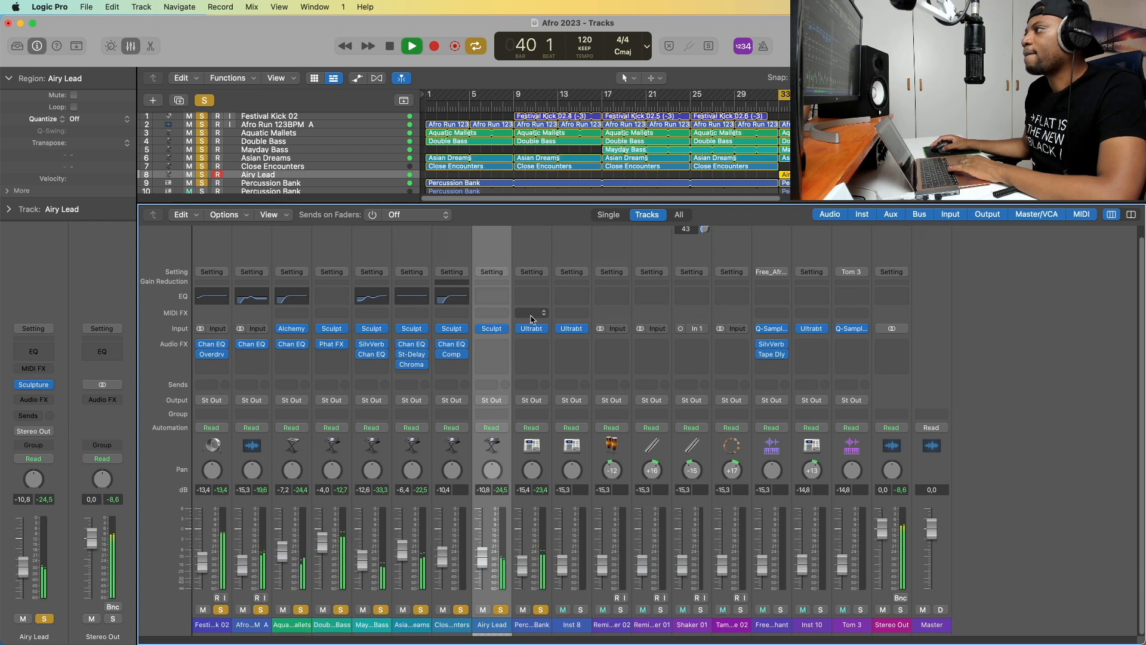
click(532, 295)
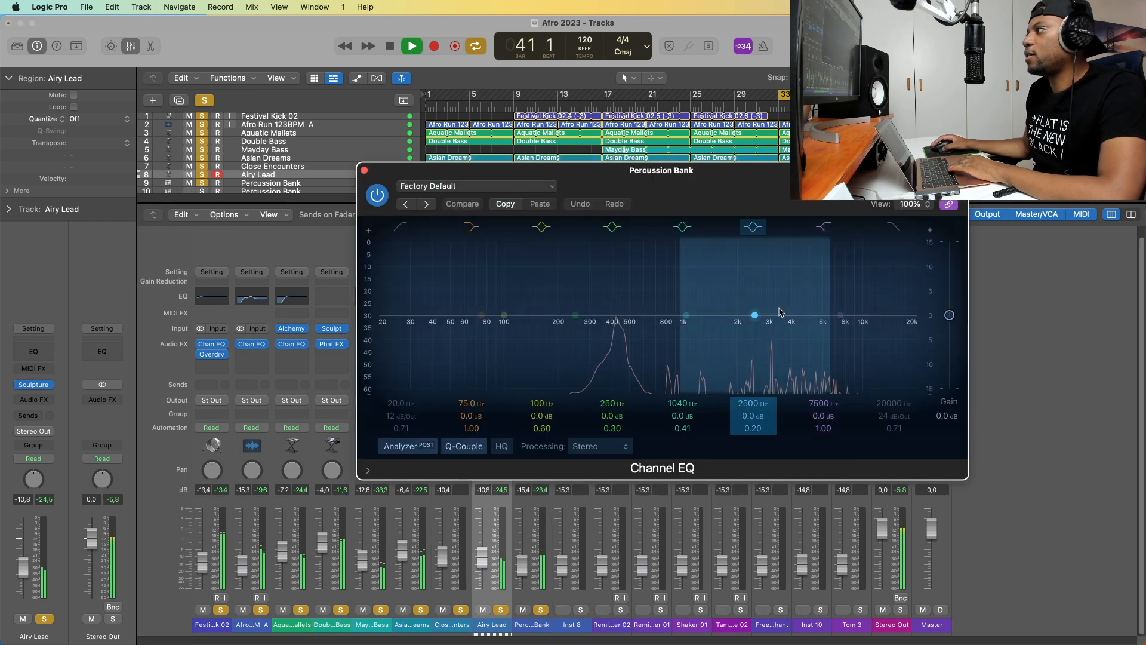
drag(840, 315, 772, 339)
drag(755, 338, 751, 342)
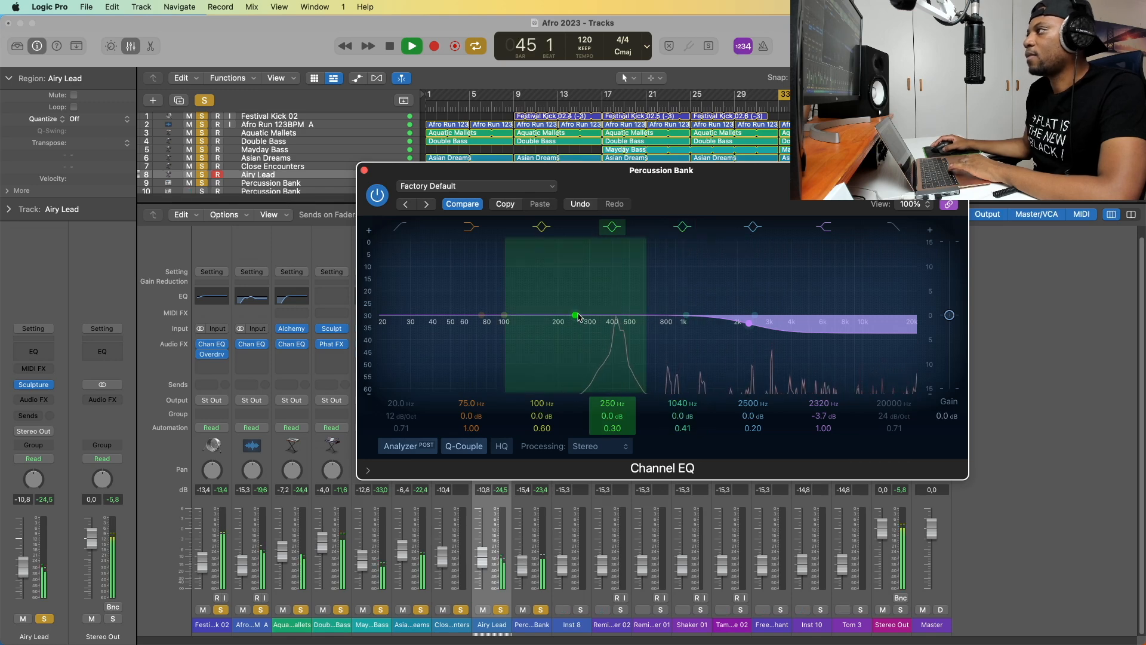
key(super+w)
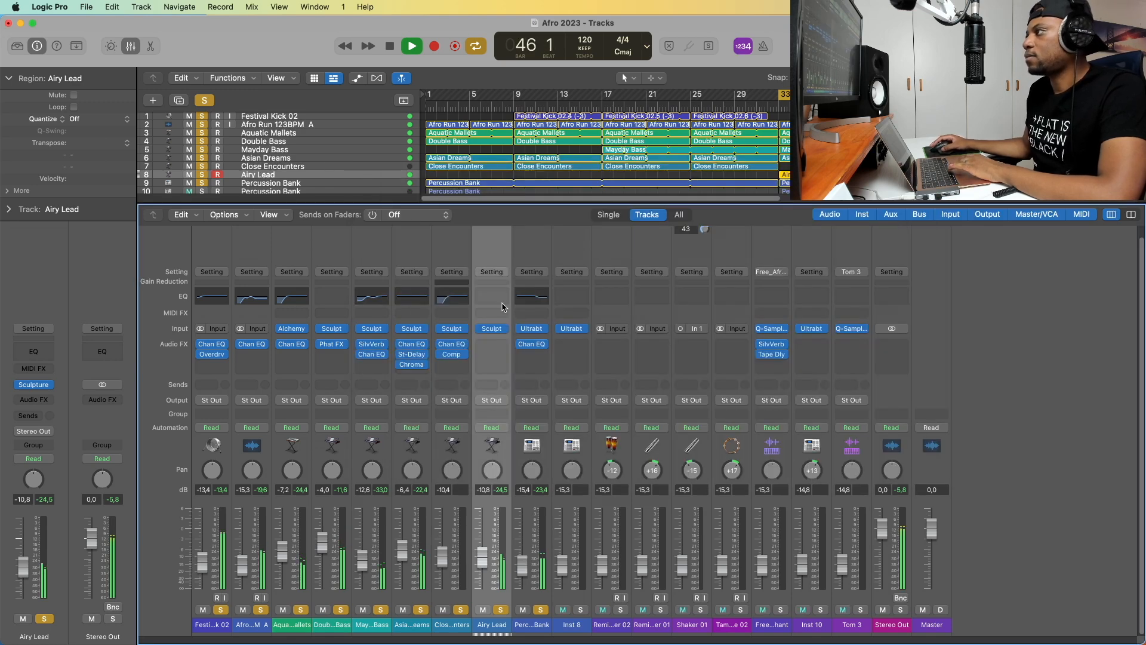
key(space)
- Insert a stereo Compressor on the Airy Lead channel and raise its ratio slightly while listening
click(495, 345)
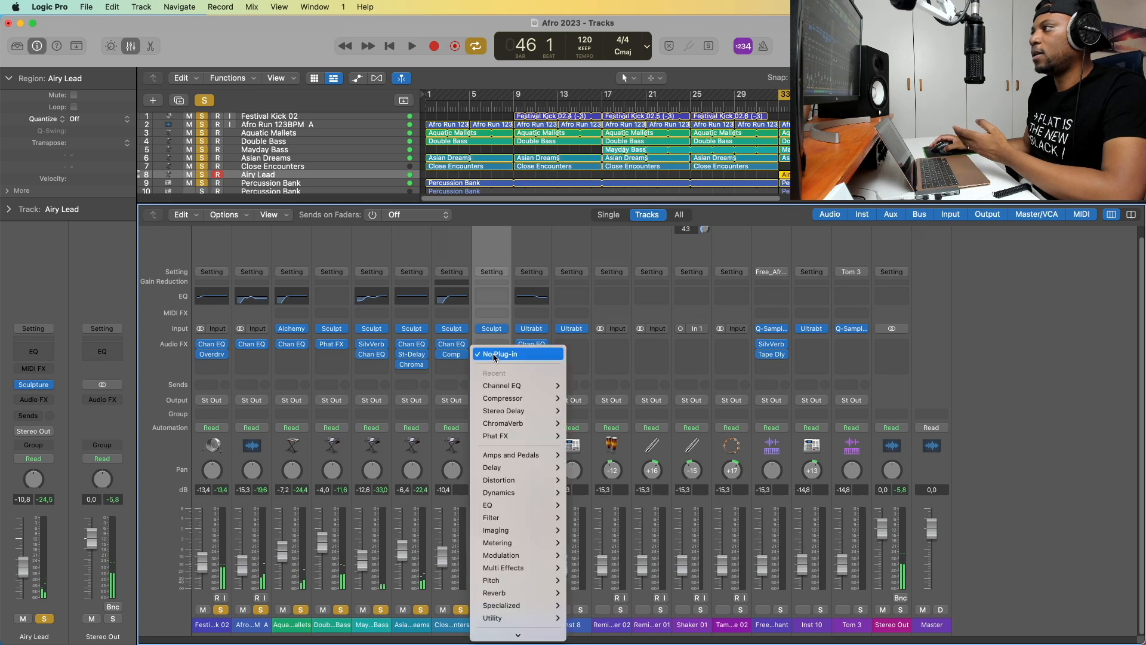
mouse_move(521, 404)
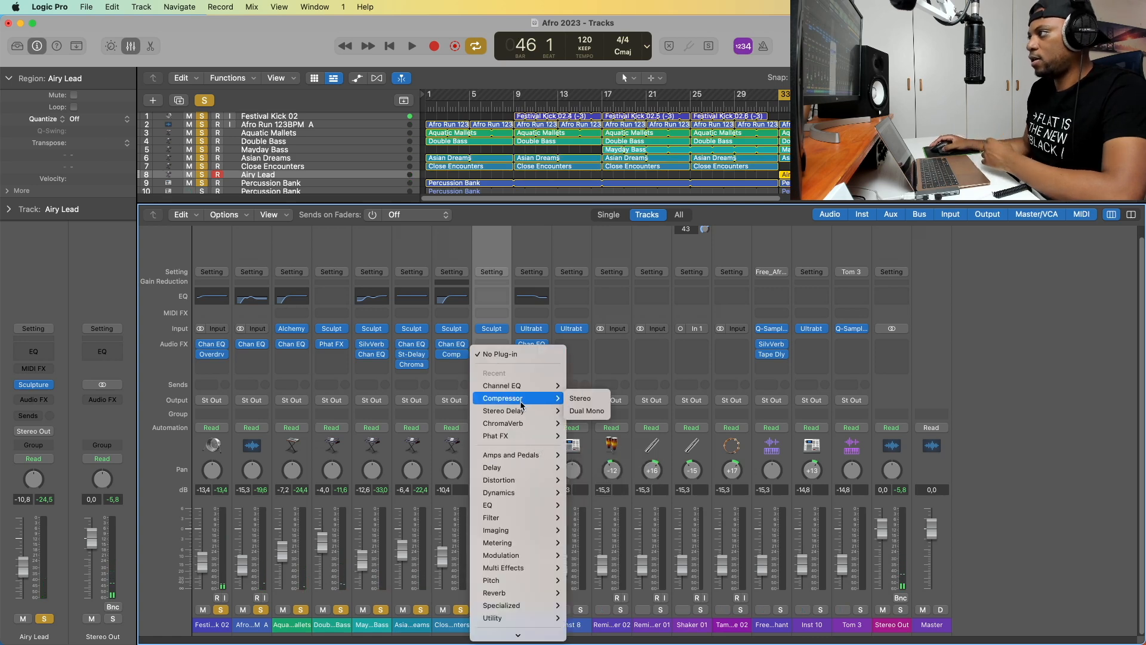
click(580, 402)
key(space)
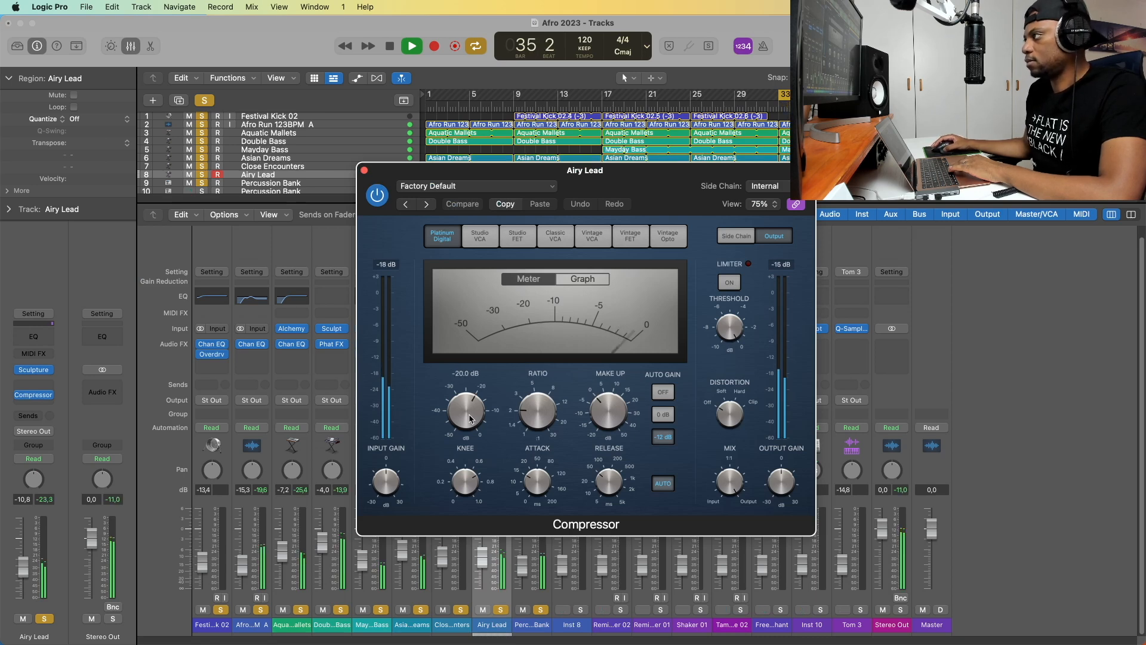
drag(537, 416, 538, 407)
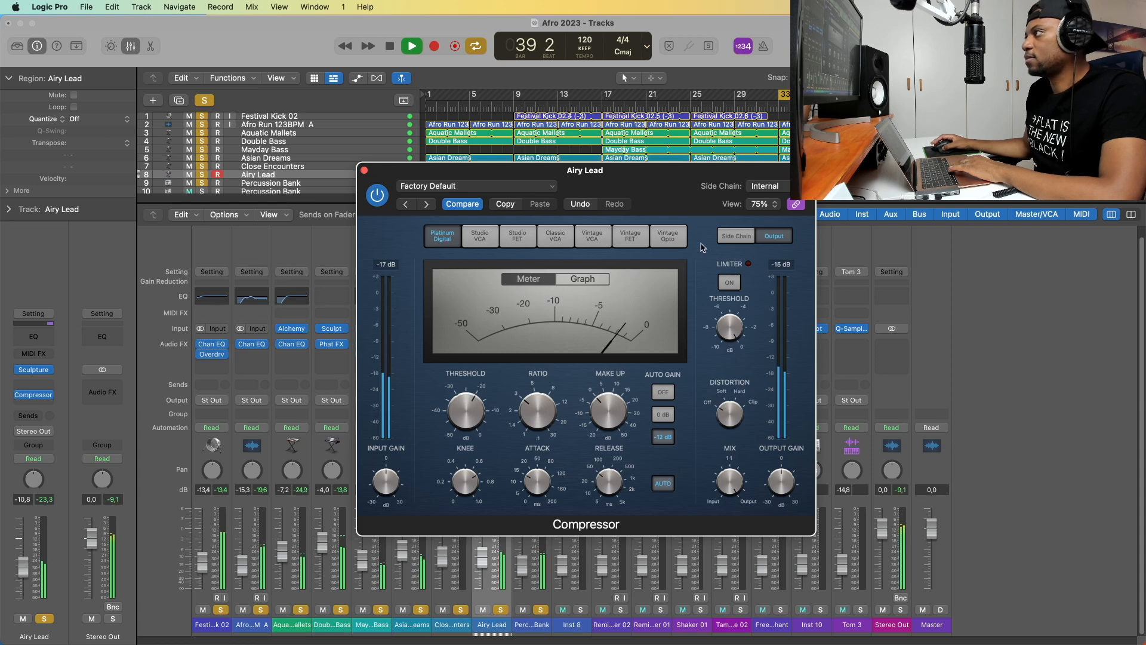
key(space)
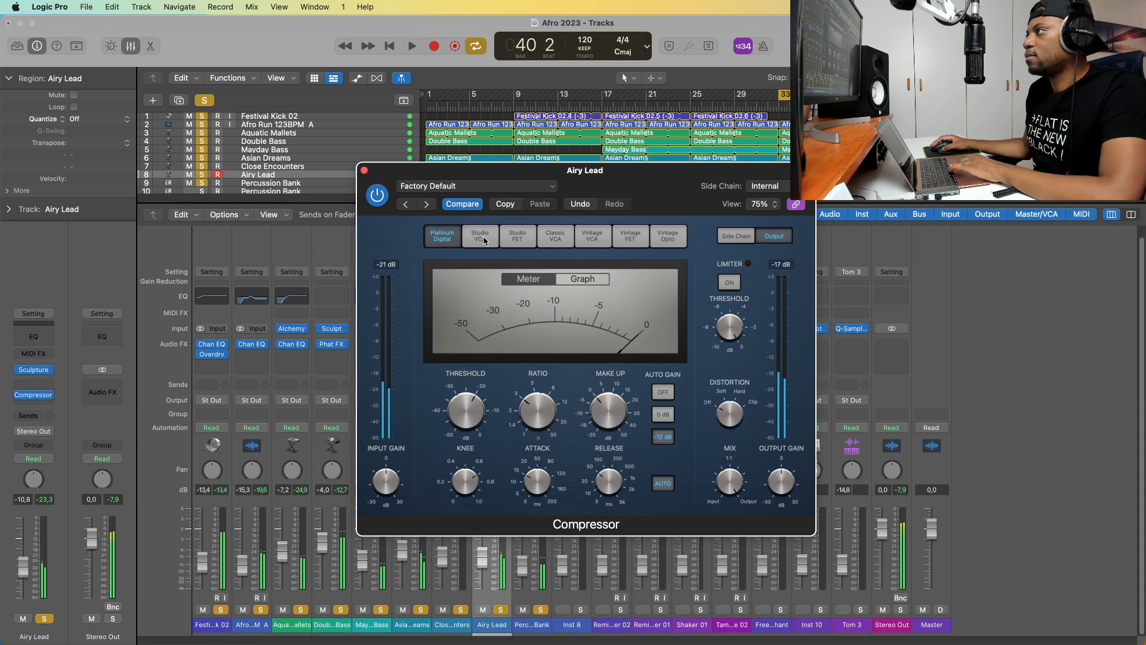
- Switch the Airy Lead Compressor to the Studio VCA model, check it in playback, and close the plug-in
click(483, 241)
key(space)
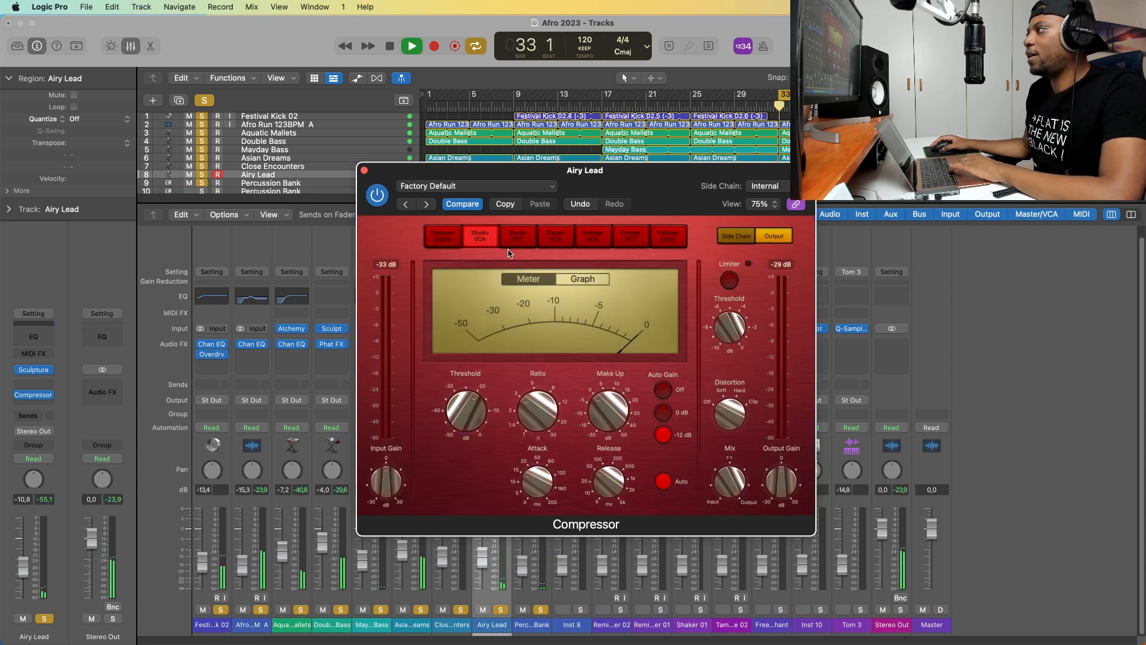
key(space)
click(365, 172)
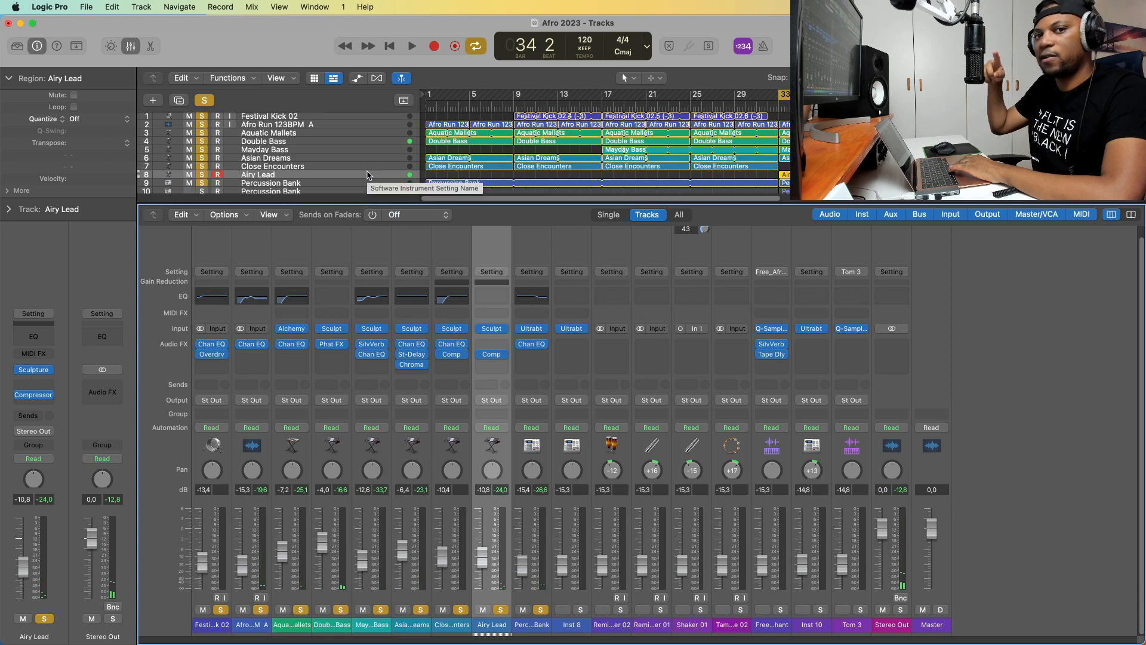
- Add Inst 8 to the soloed channels and raise its fader to -12.2 dB, checking the balance in playback
key(space)
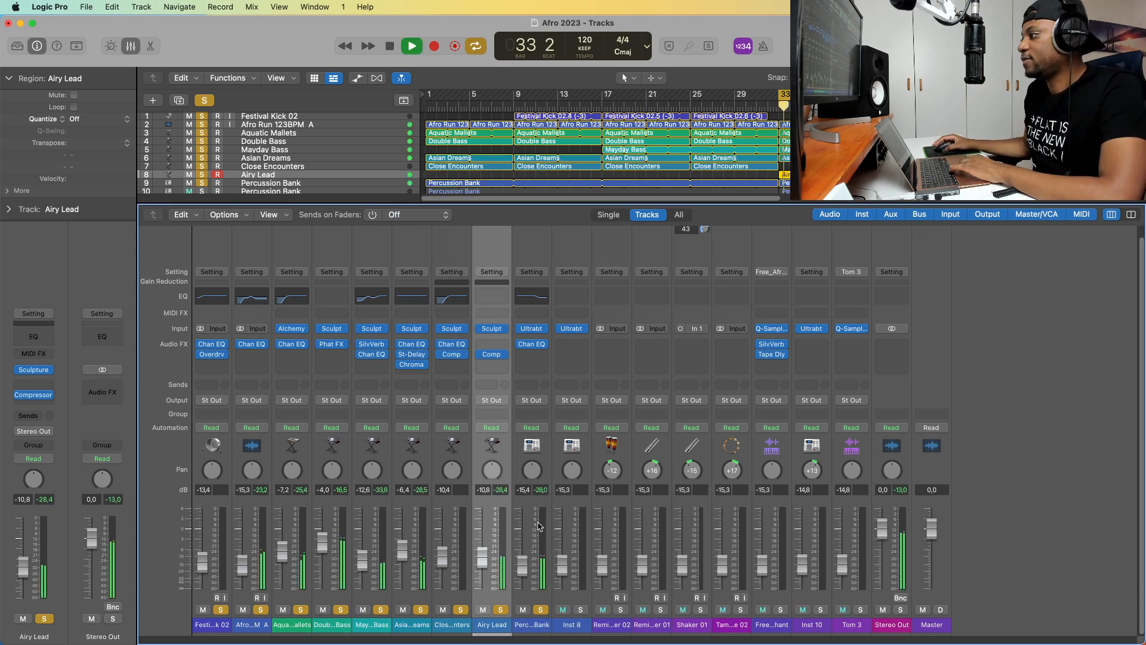
click(581, 610)
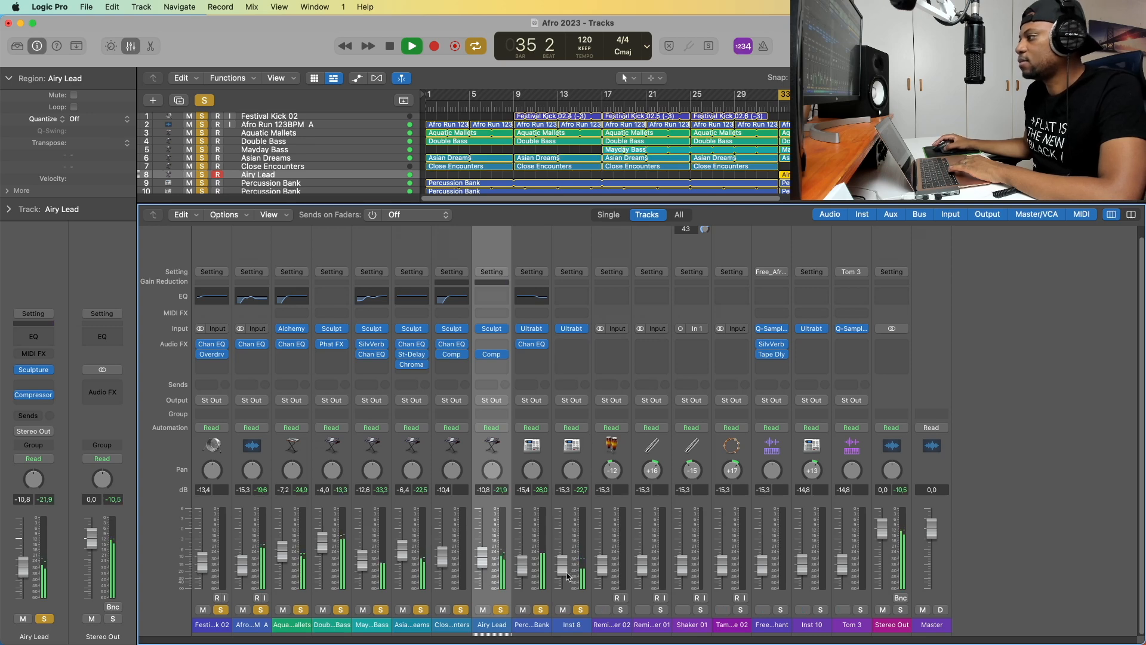
key(space)
drag(563, 571, 563, 565)
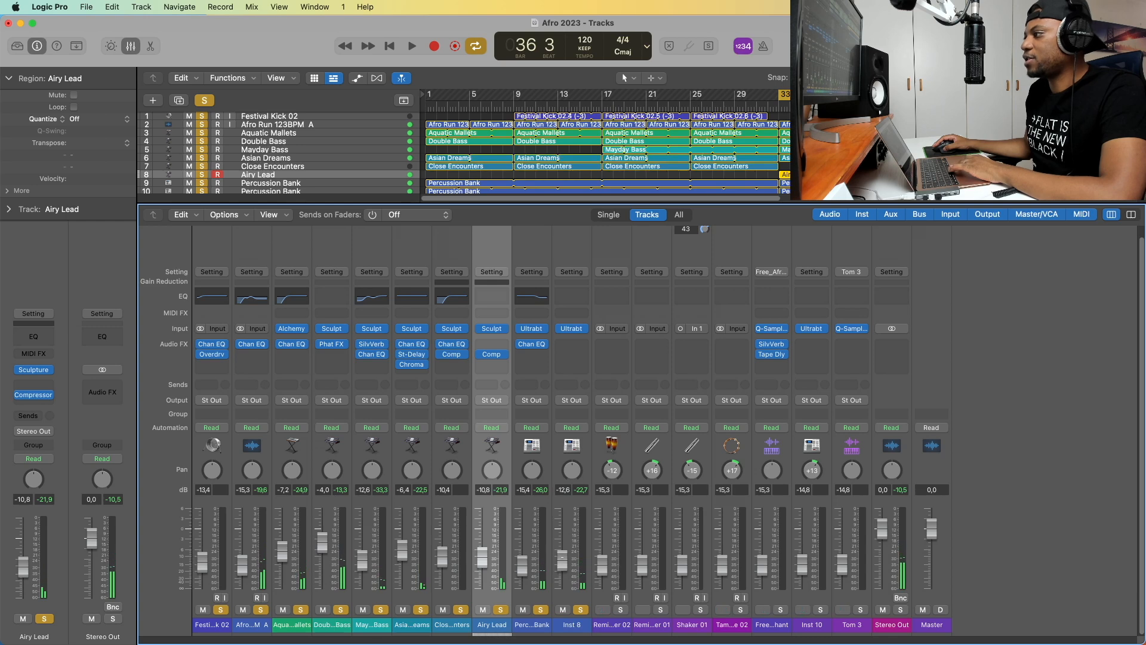
key(space)
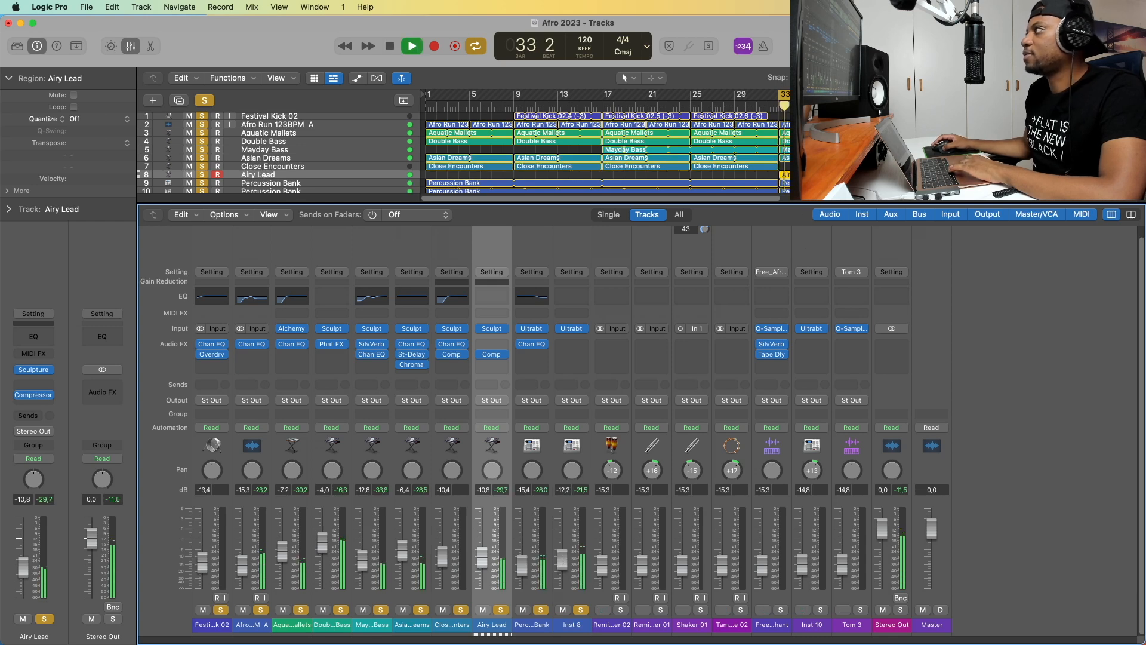
key(space)
- Move the cycle range to start at bar 37, lower the Inst 8 fader to -16.0 dB during playback, and select that channel
drag(824, 95, 868, 94)
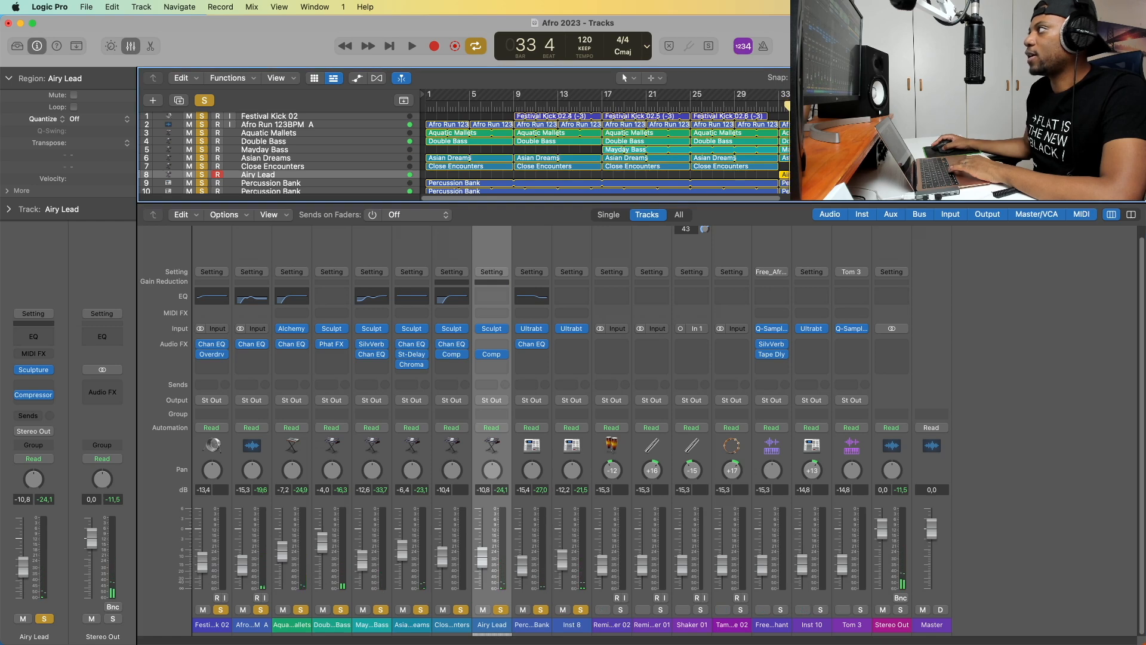
key(space)
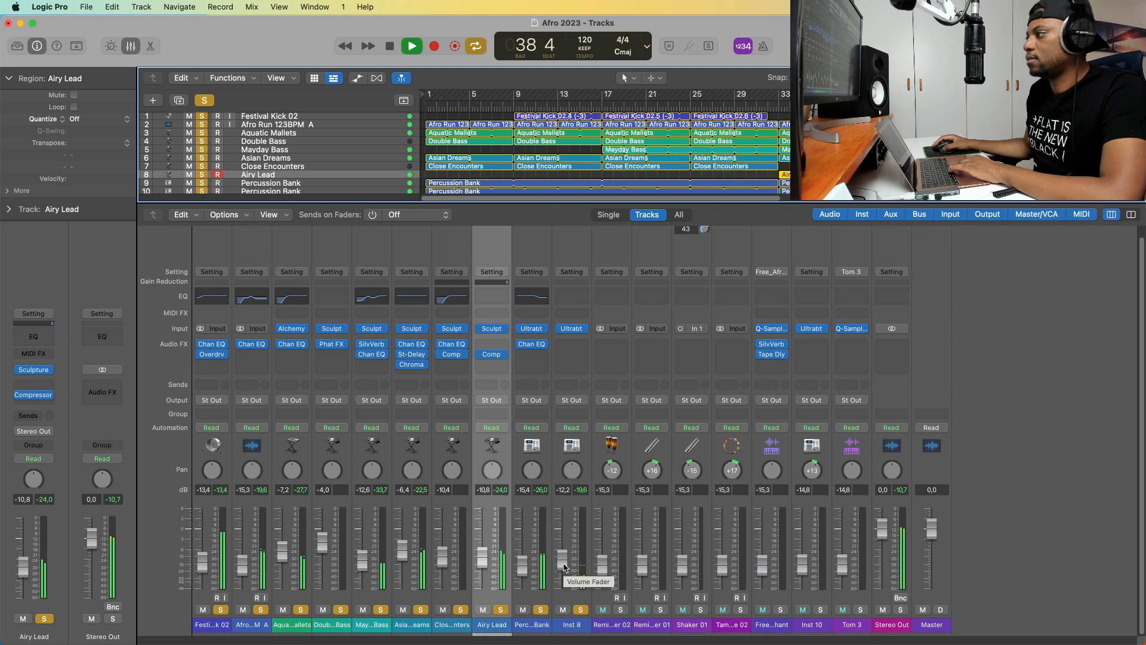
drag(564, 567, 564, 573)
key(space)
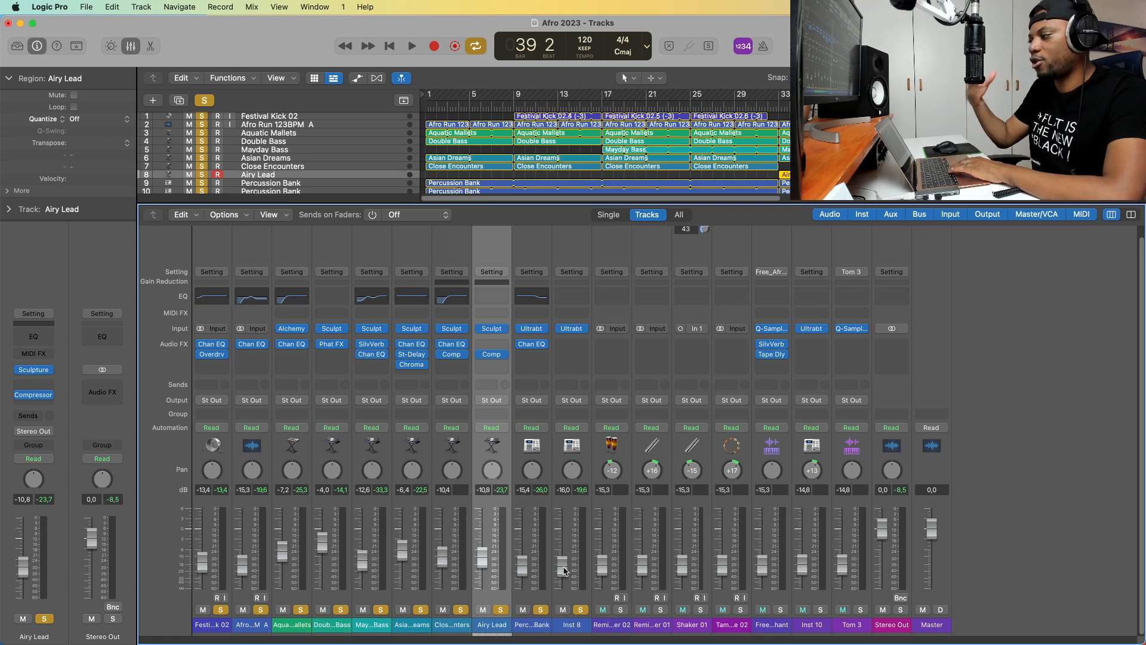
key(space)
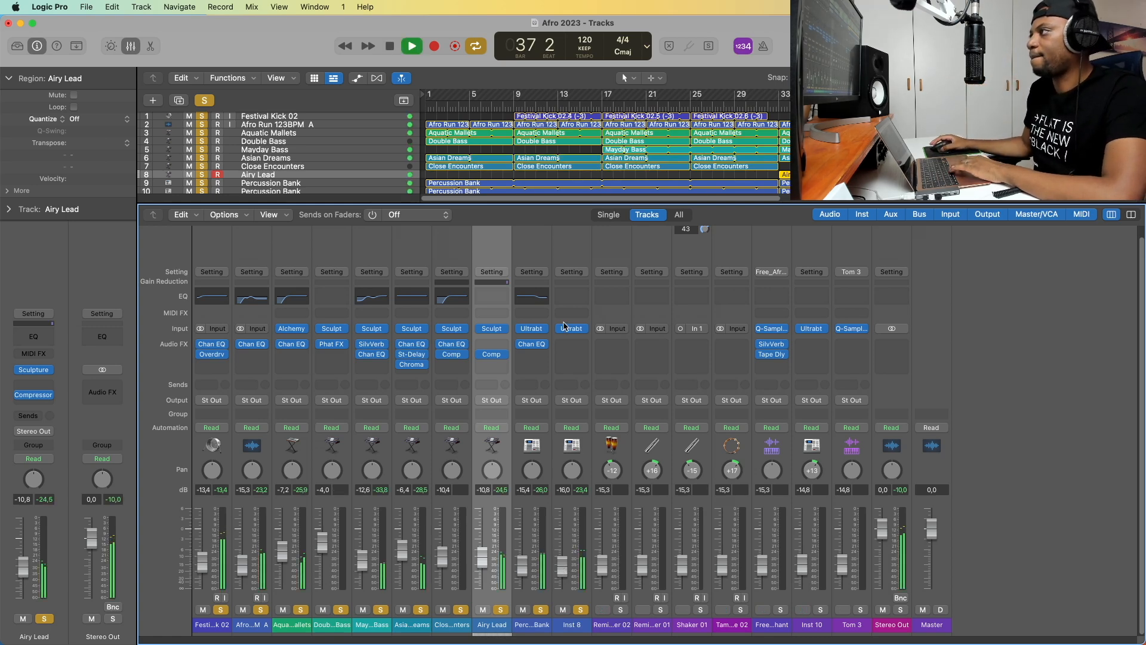
click(573, 245)
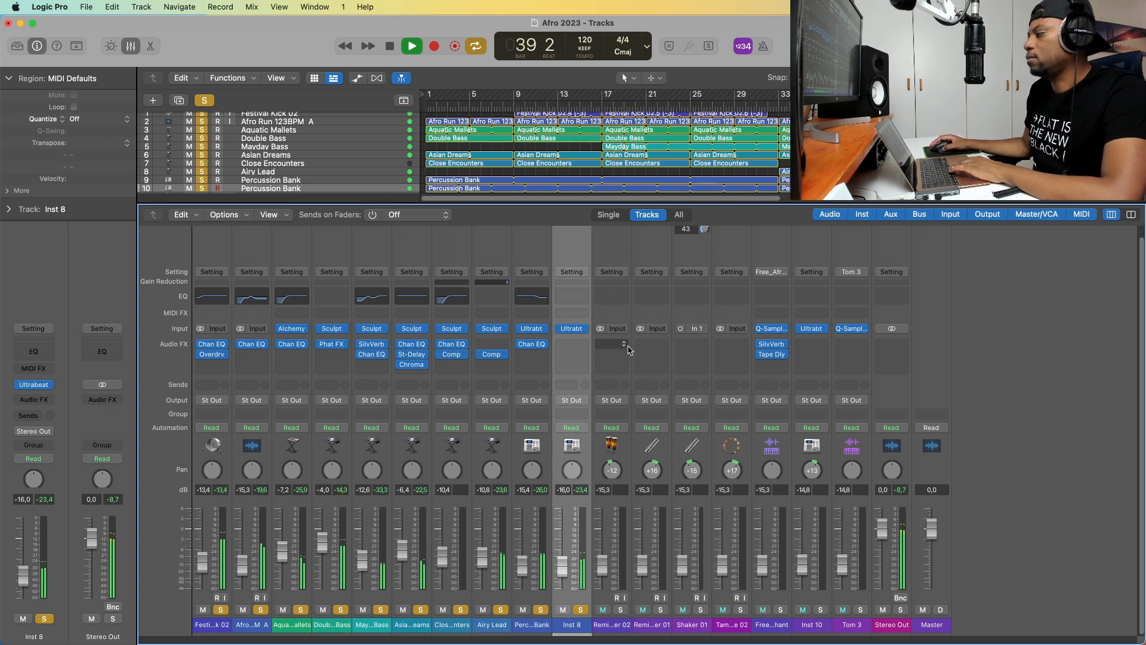
- Solo Remix Conga Fever 02 and add a Channel EQ with a bell cut of -2.7 dB at 196 Hz, Q 1.50
click(621, 610)
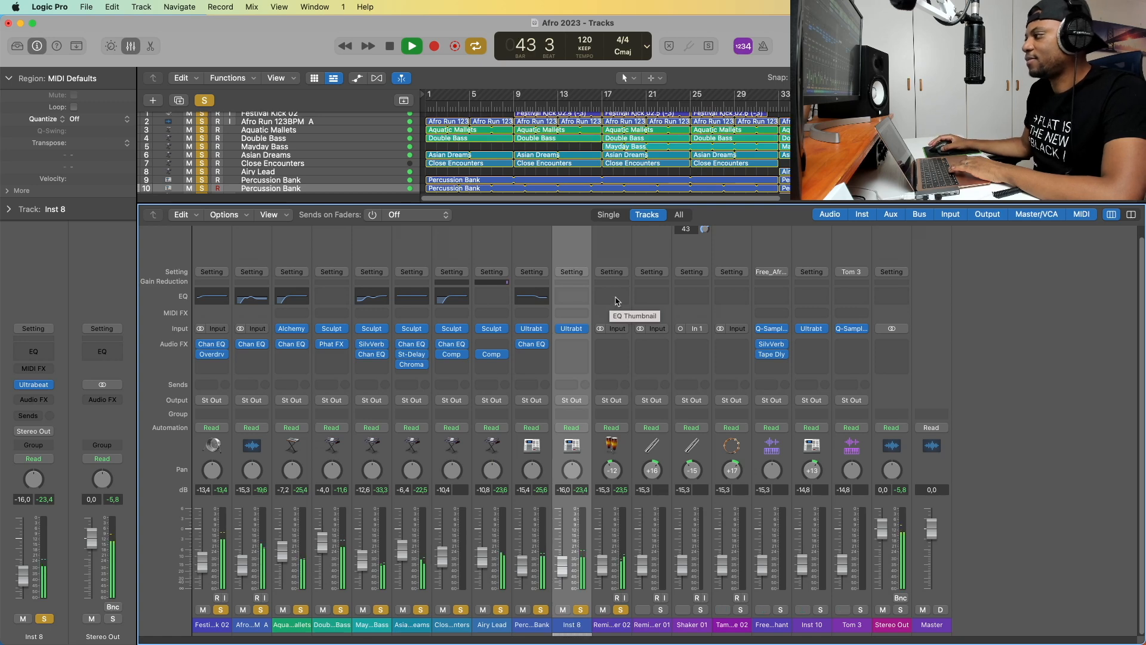
click(617, 301)
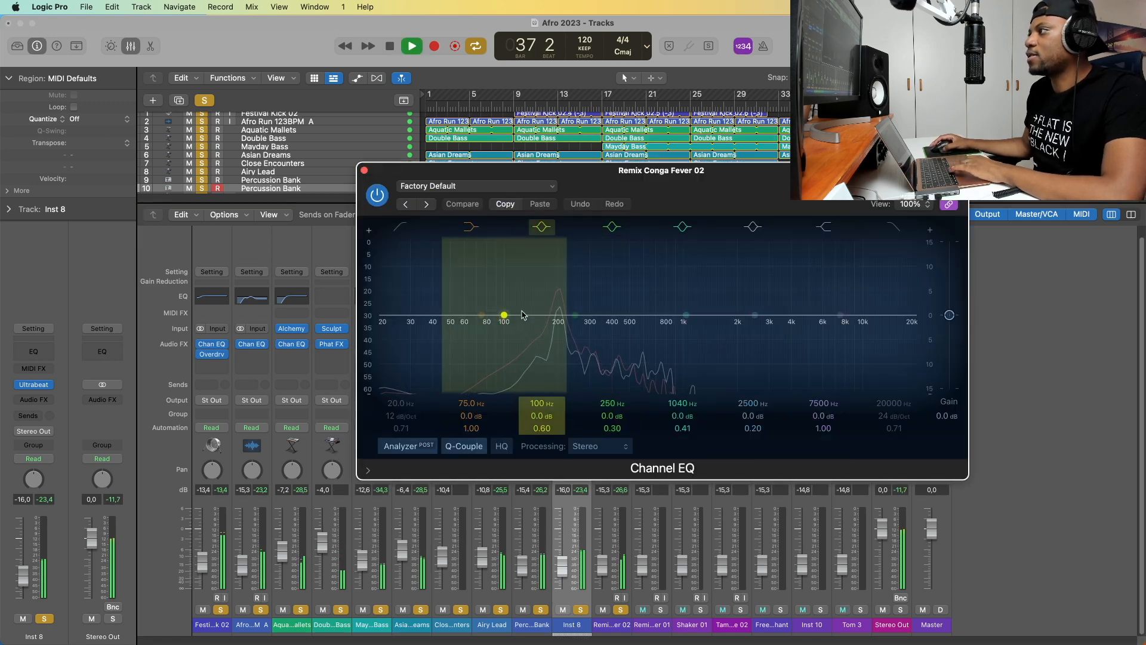
key(space)
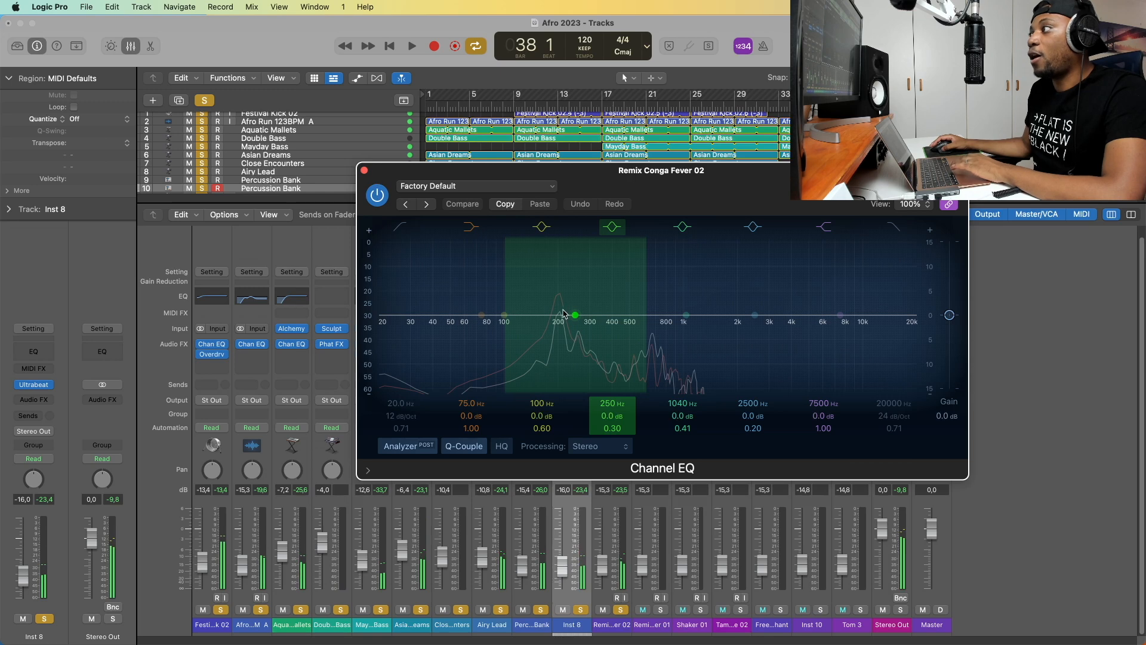
drag(574, 316, 555, 332)
scroll(560, 331, up, 5)
scroll(560, 332, up, 2)
scroll(560, 331, down, 2)
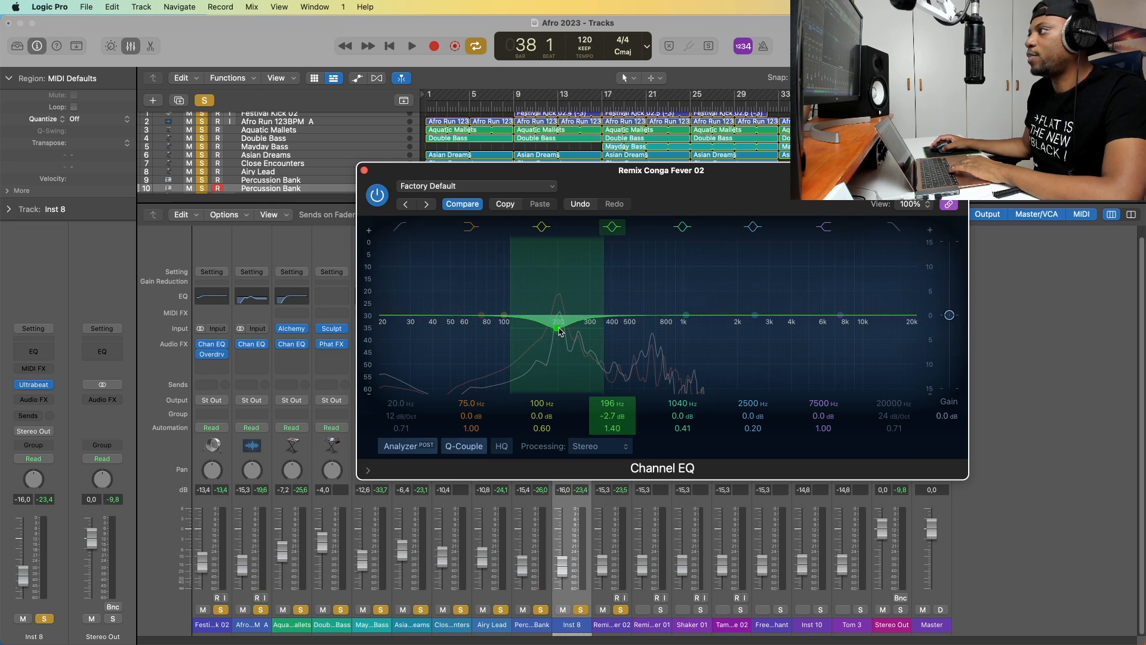
scroll(560, 331, up, 1)
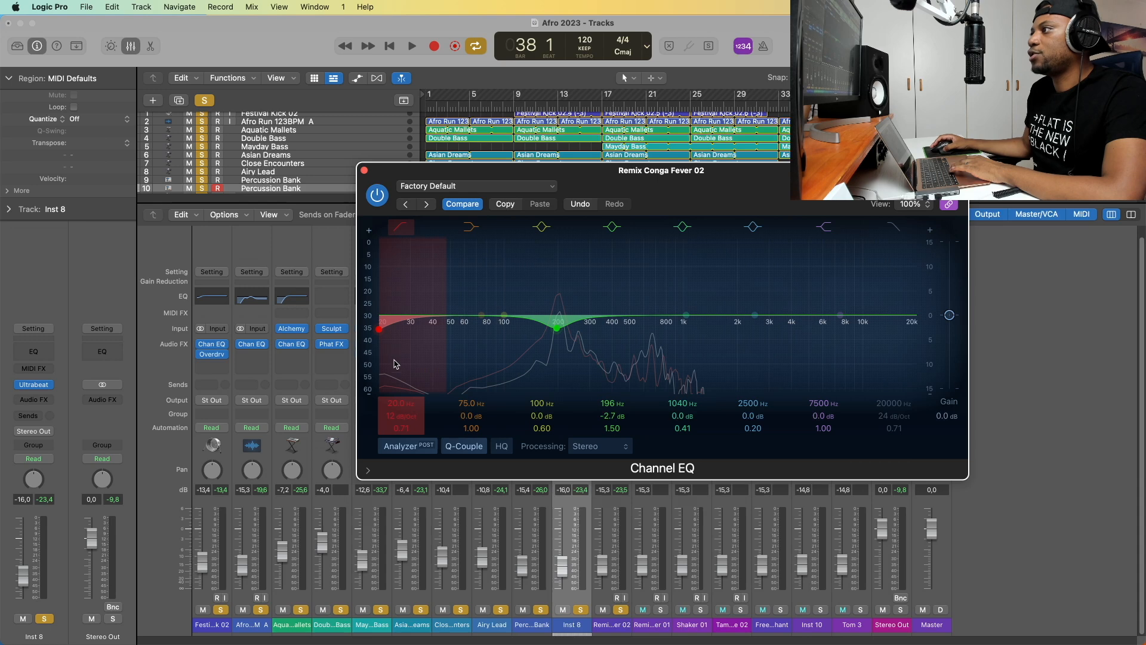
- Set the conga EQ's low cut to 70.5 Hz at 12 dB/Oct, listen, close the plug-in, and select the Remix Conga Fever 02 channel
scroll(401, 404, up, 10)
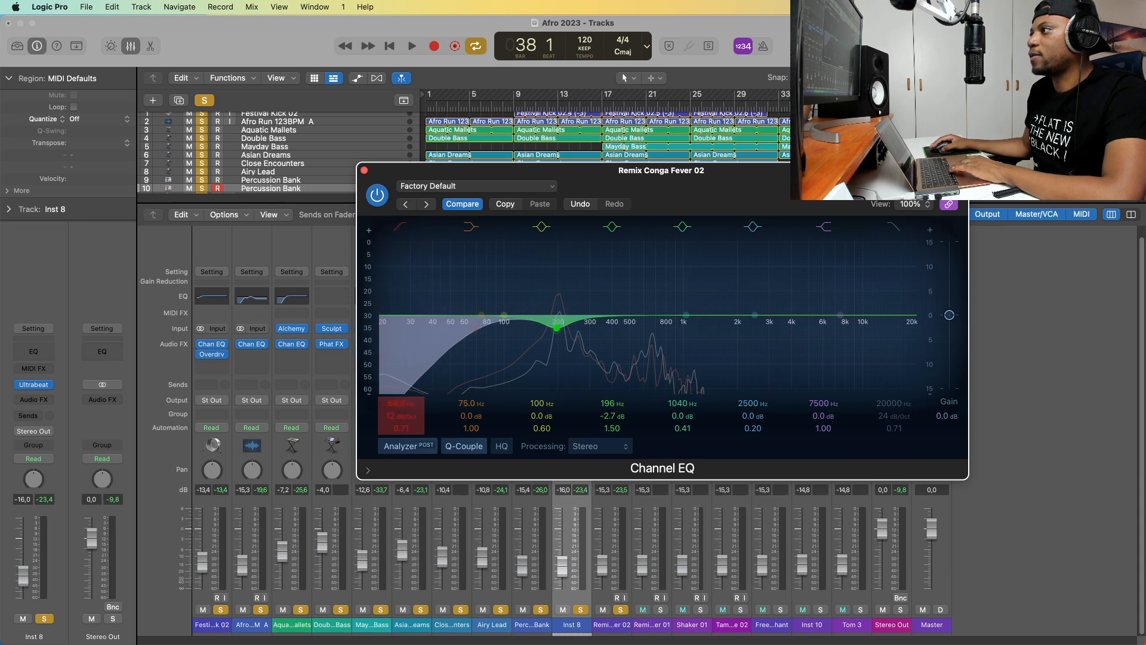
scroll(400, 404, down, 2)
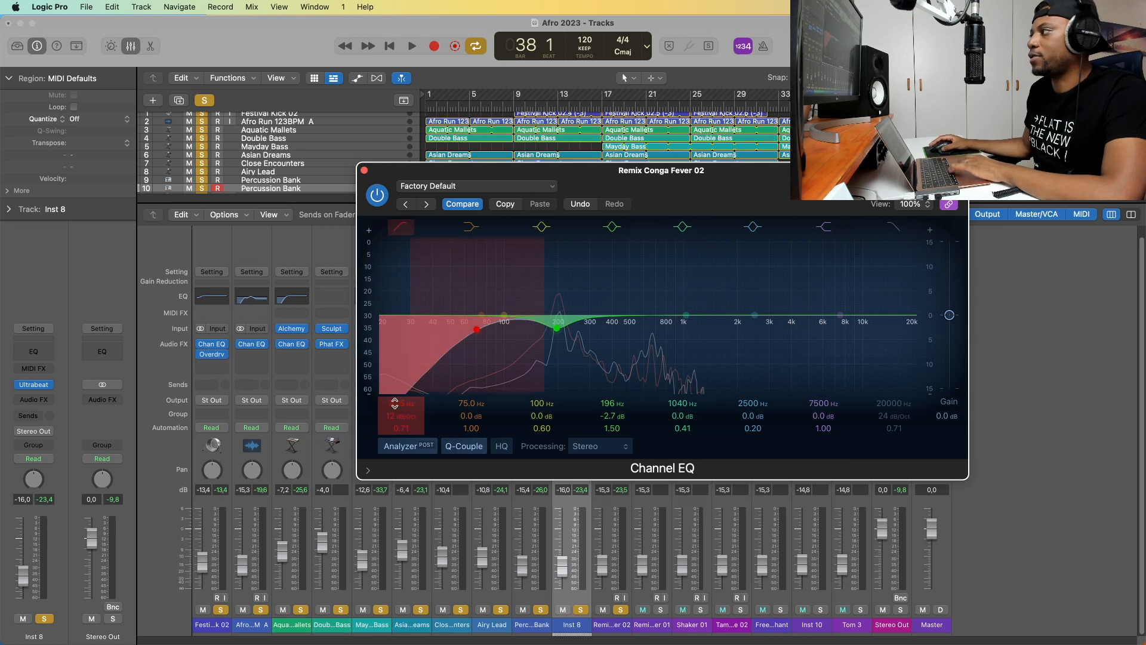
key(space)
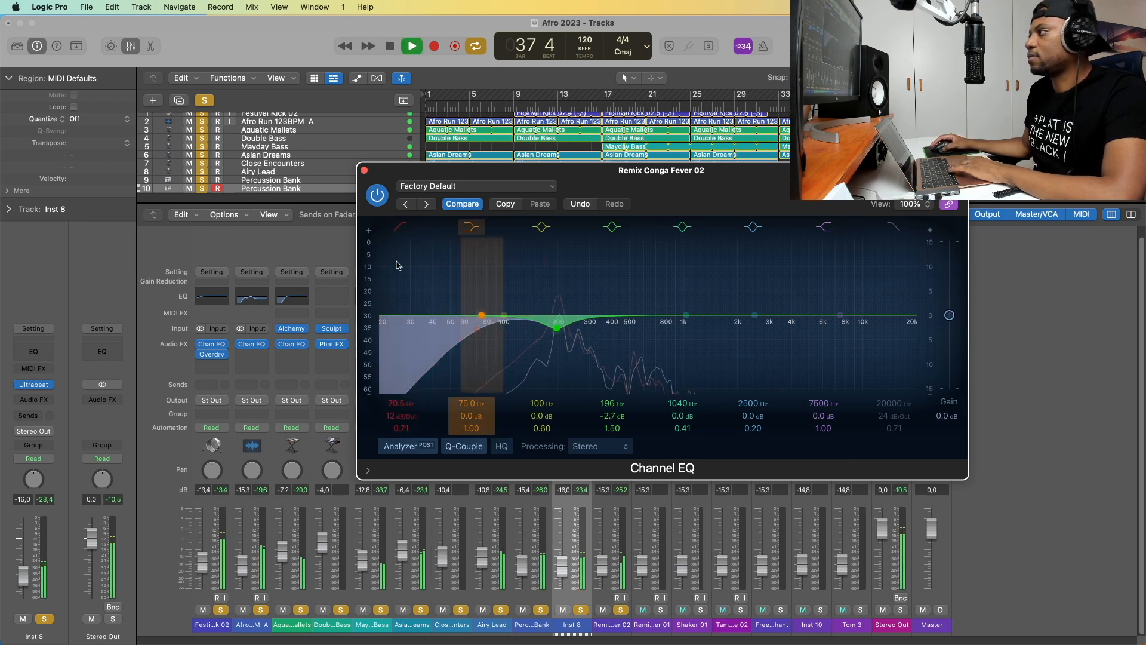
click(364, 171)
click(597, 247)
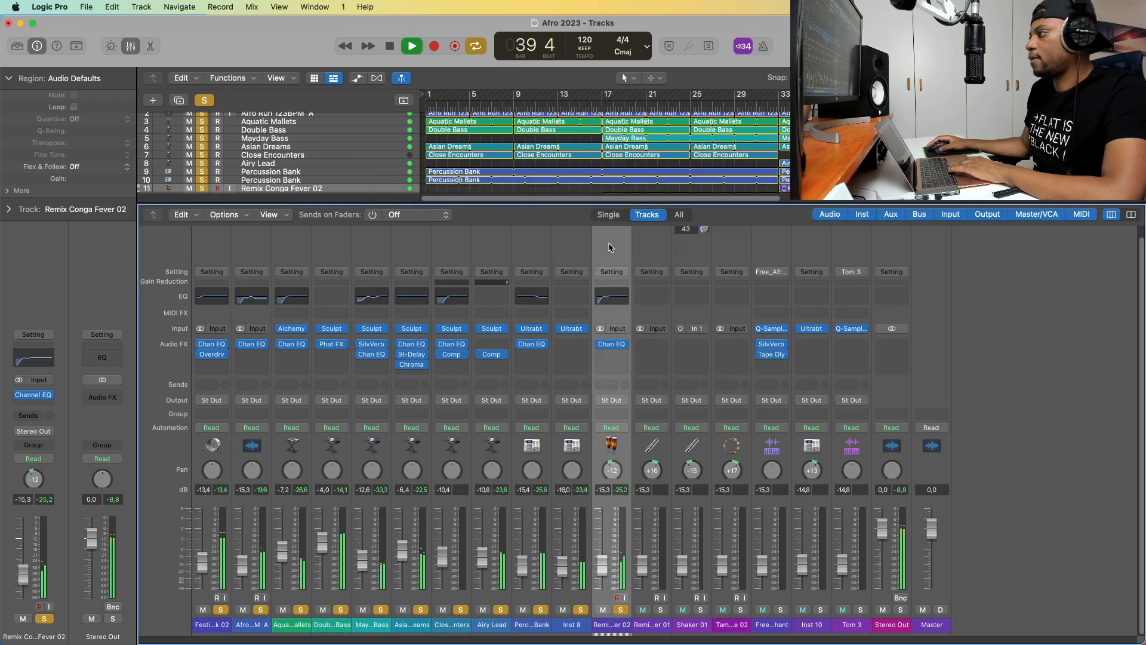
- Add Remix Shaker 01 to the soloed channels and insert a Channel EQ on it, listening in playback
key(space)
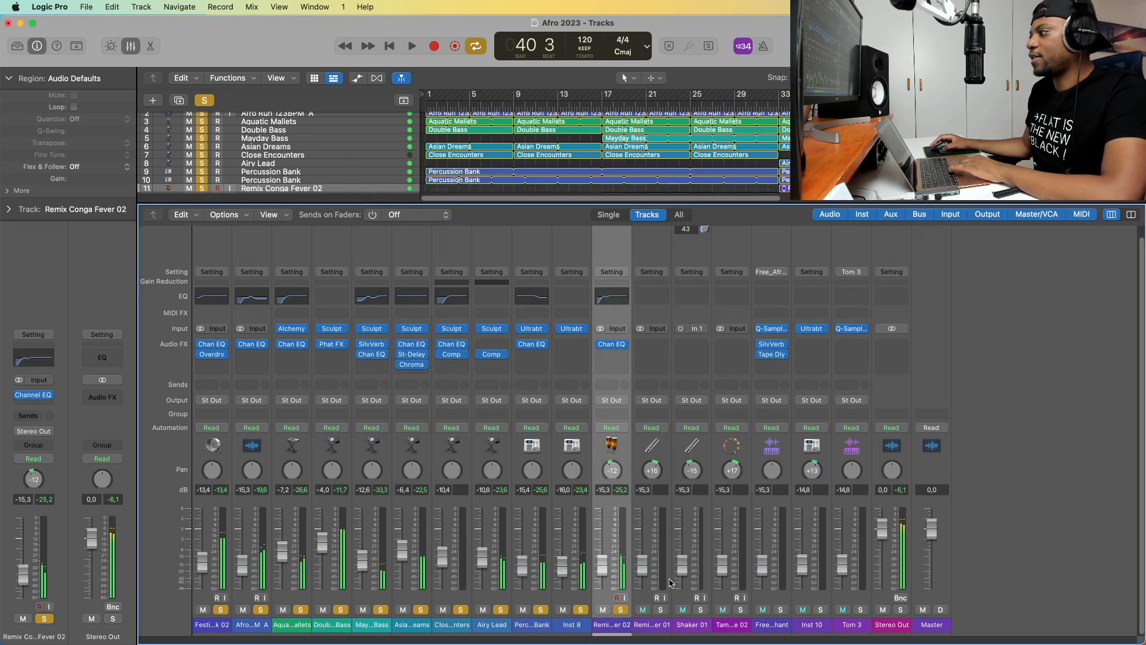
click(660, 609)
key(space)
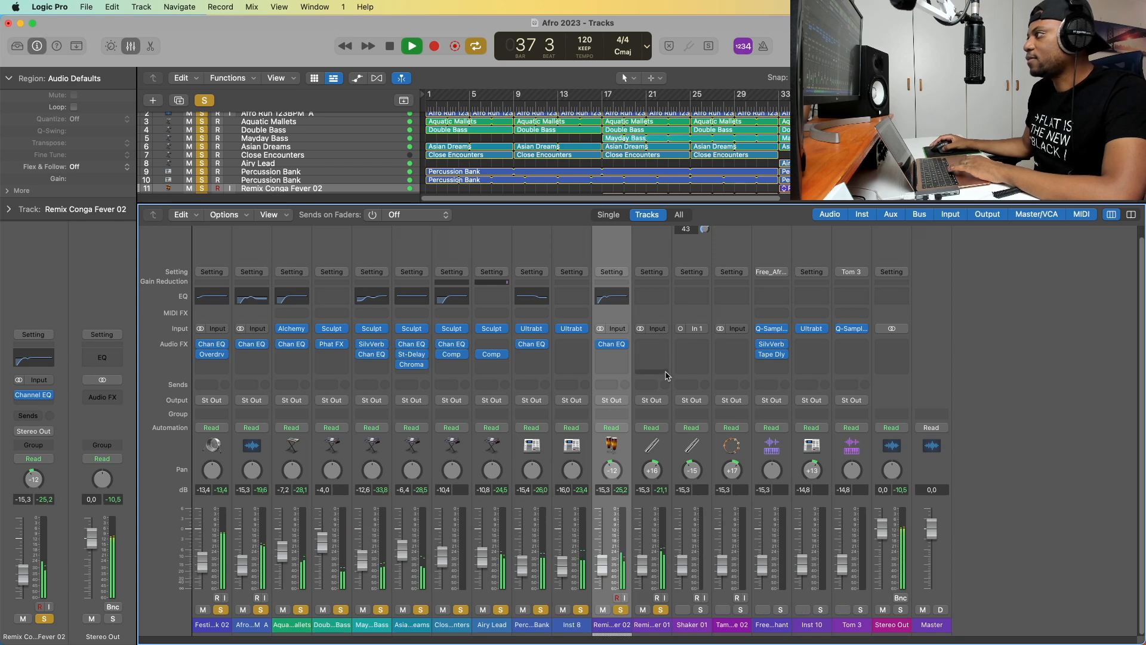
key(space)
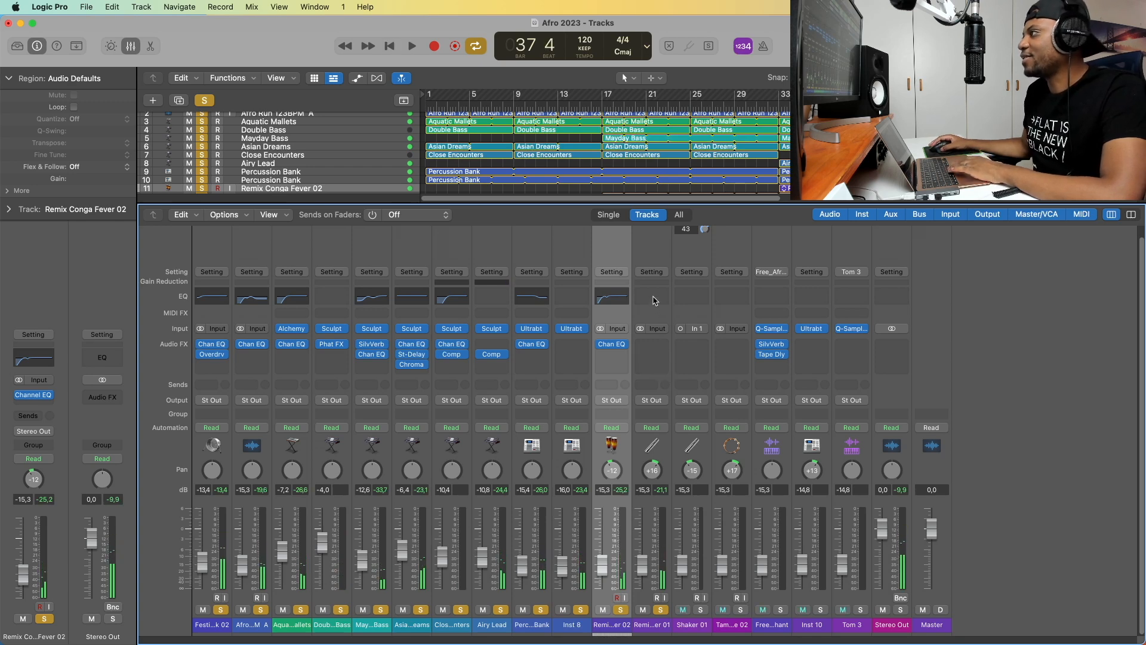
click(653, 300)
drag(696, 182, 627, 187)
key(space)
key(space)
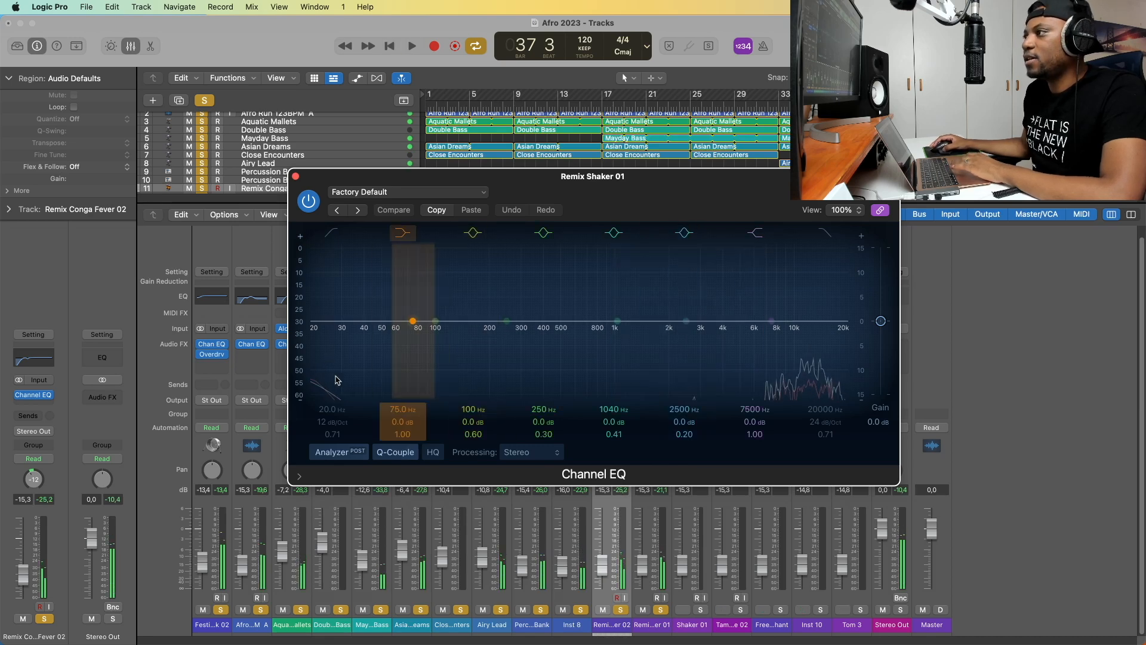
- Set the Remix Shaker 01 EQ's low cut to 5850 Hz at 12 dB/Oct, listen, and close the plug-in
click(331, 232)
drag(325, 409, 324, 351)
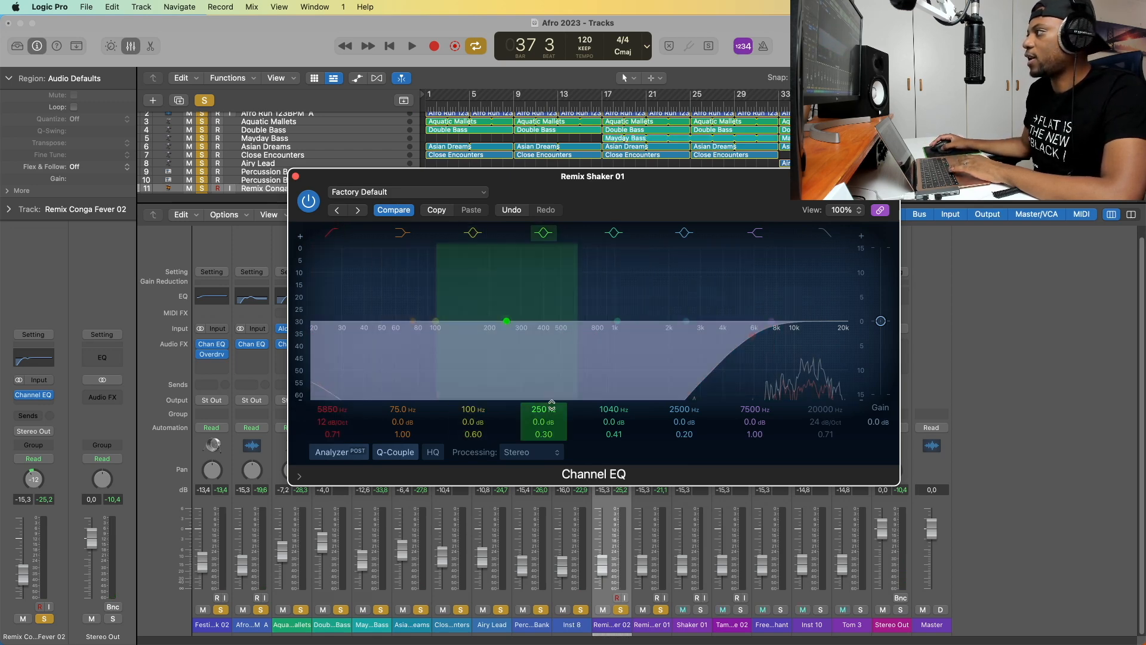
key(space)
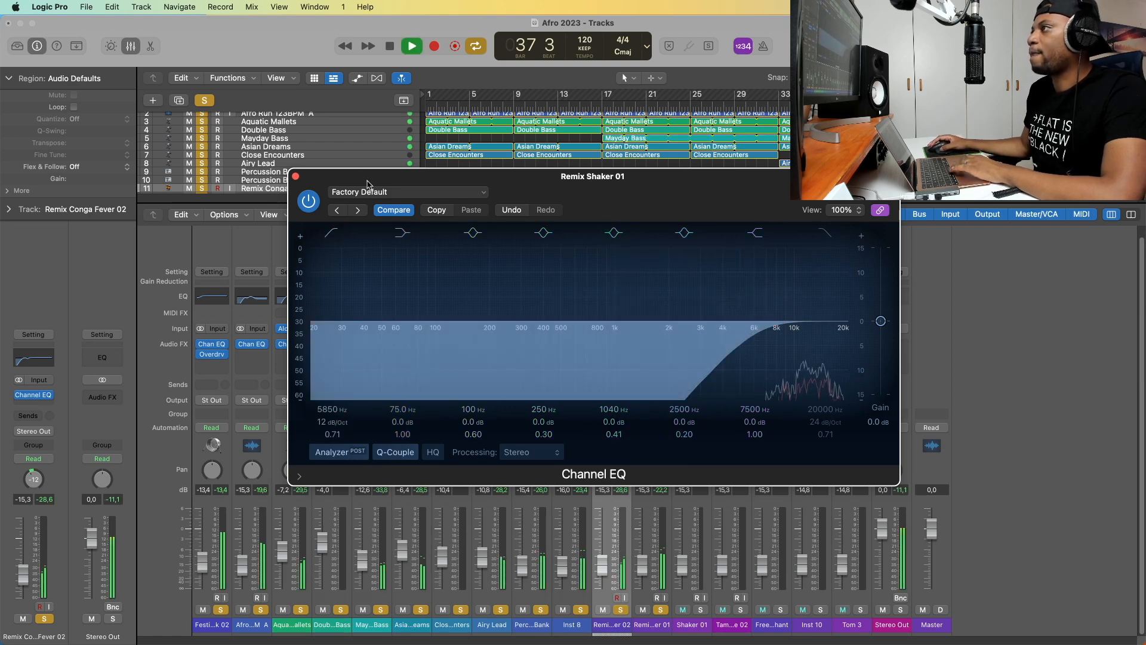
click(296, 177)
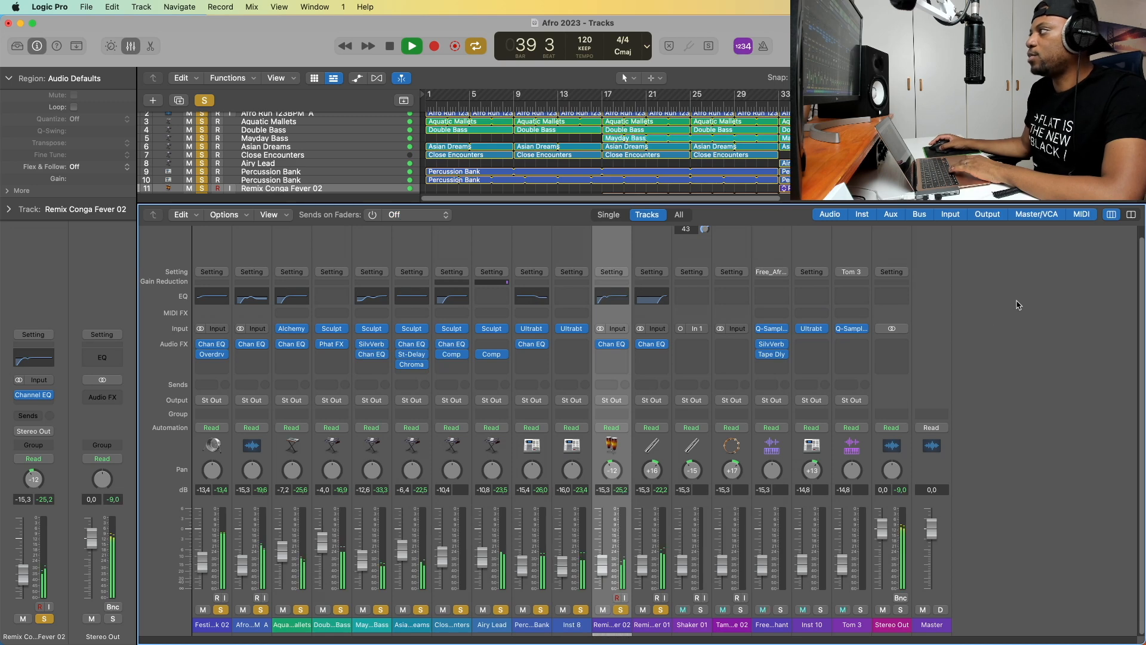
- Solo Shaker 01, lower its fader to -18.0 dB, and insert a Channel EQ on that channel
click(700, 609)
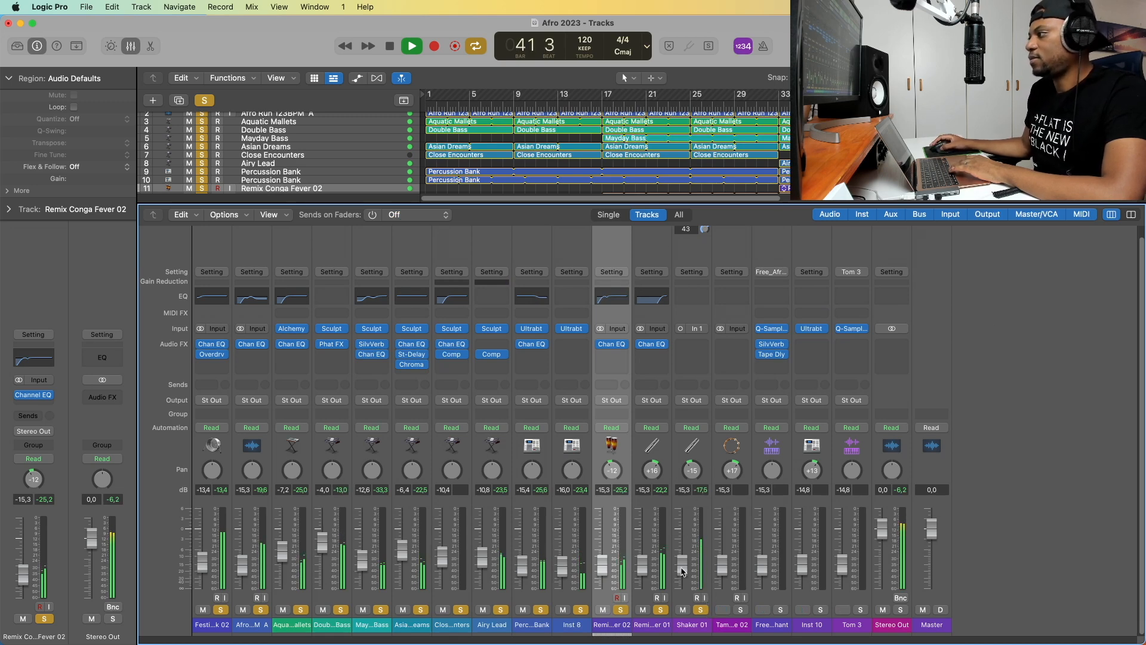
click(703, 293)
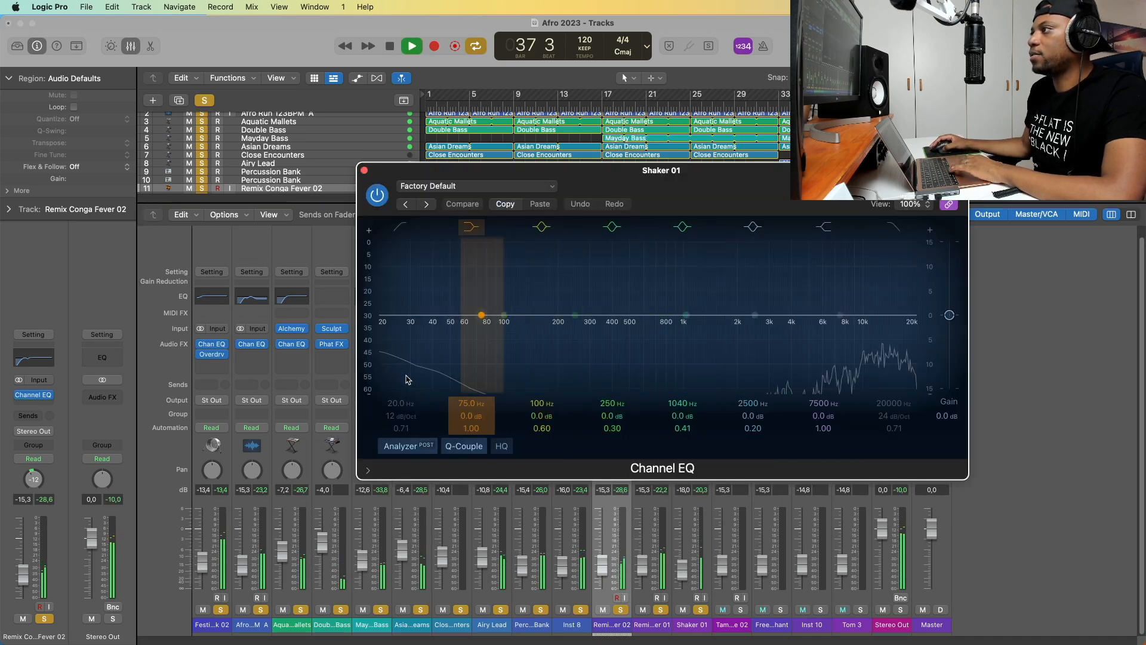
key(space)
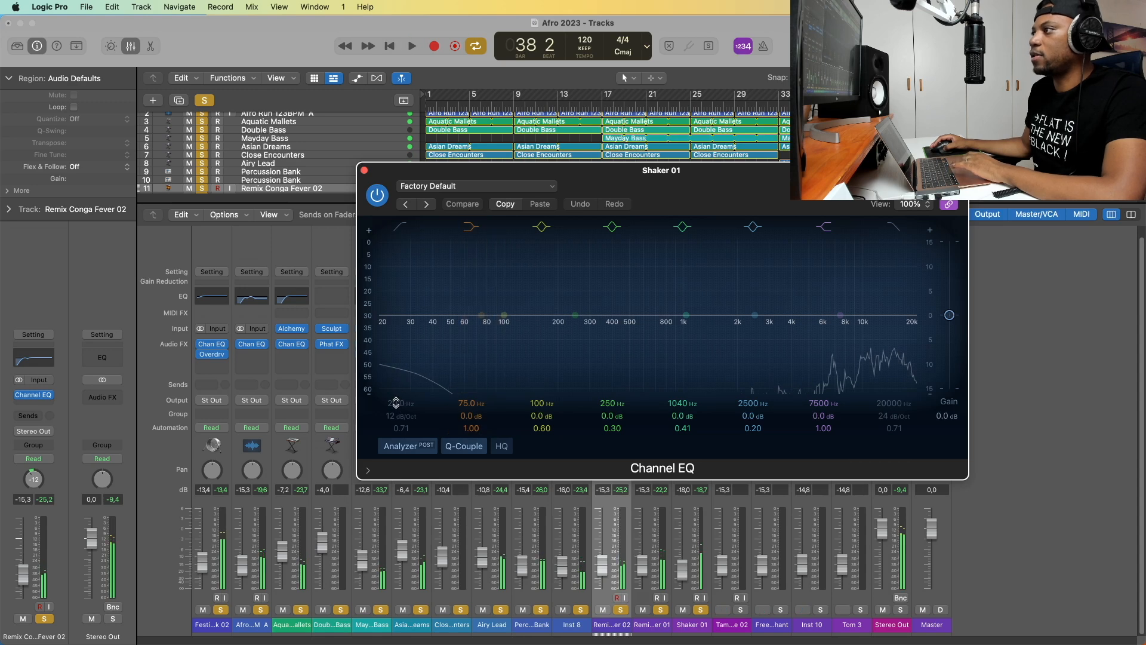
- Set the Shaker 01 EQ's low cut to 4420 Hz at 12 dB/Oct, close the plug-in, and select the Shaker 01 channel
click(401, 228)
drag(395, 399, 385, 465)
key(space)
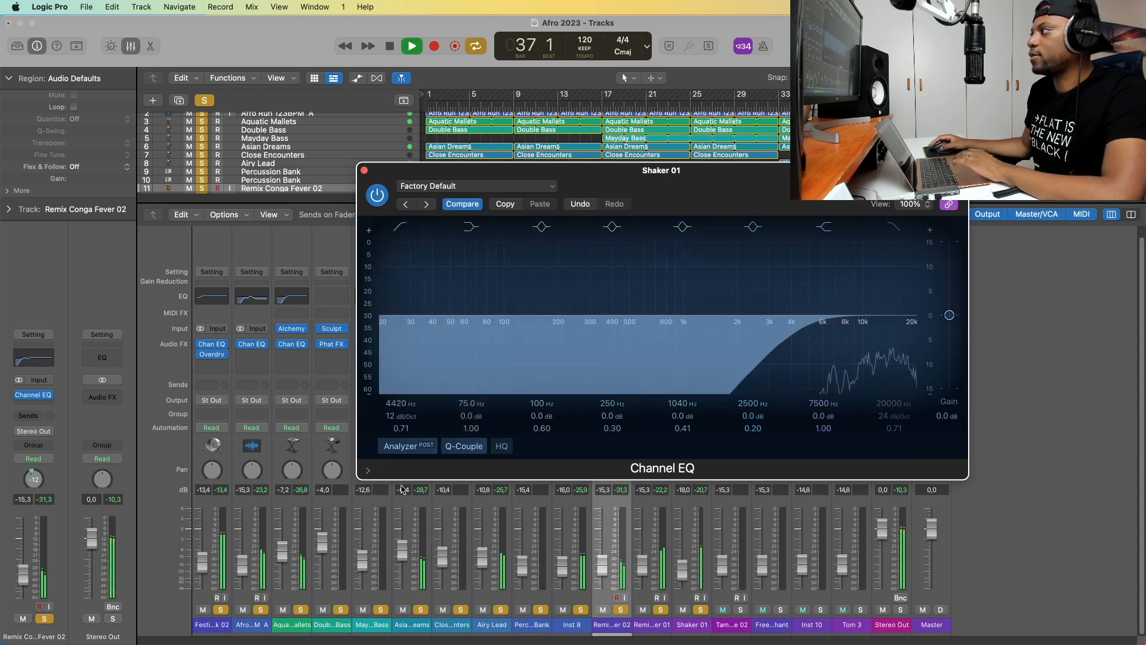
click(364, 172)
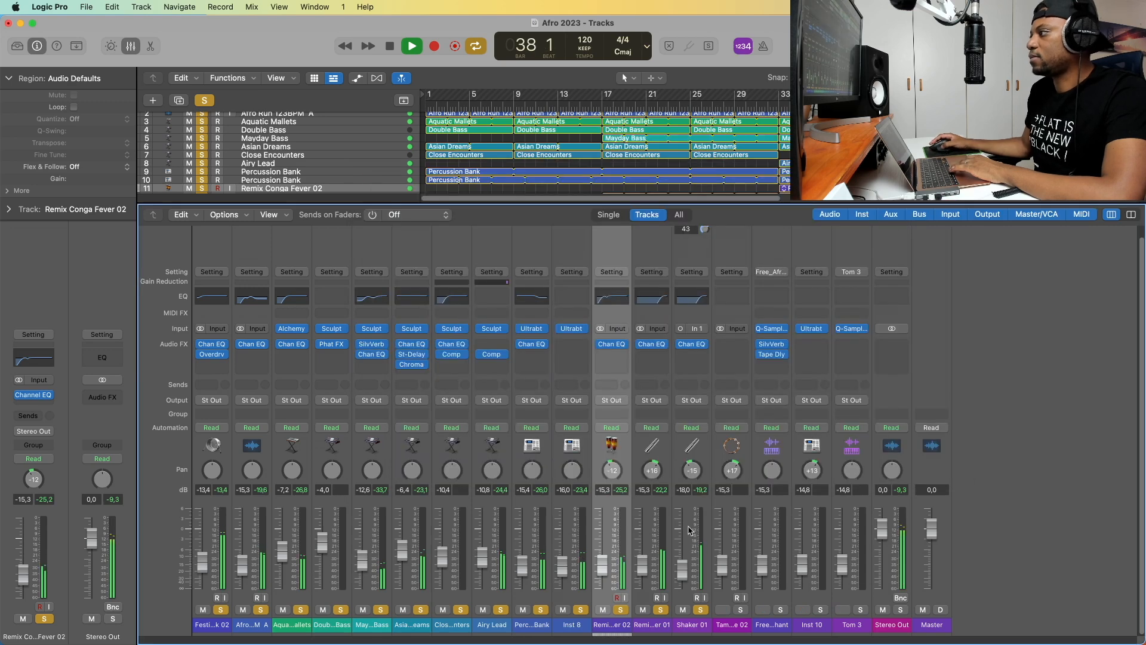
click(696, 265)
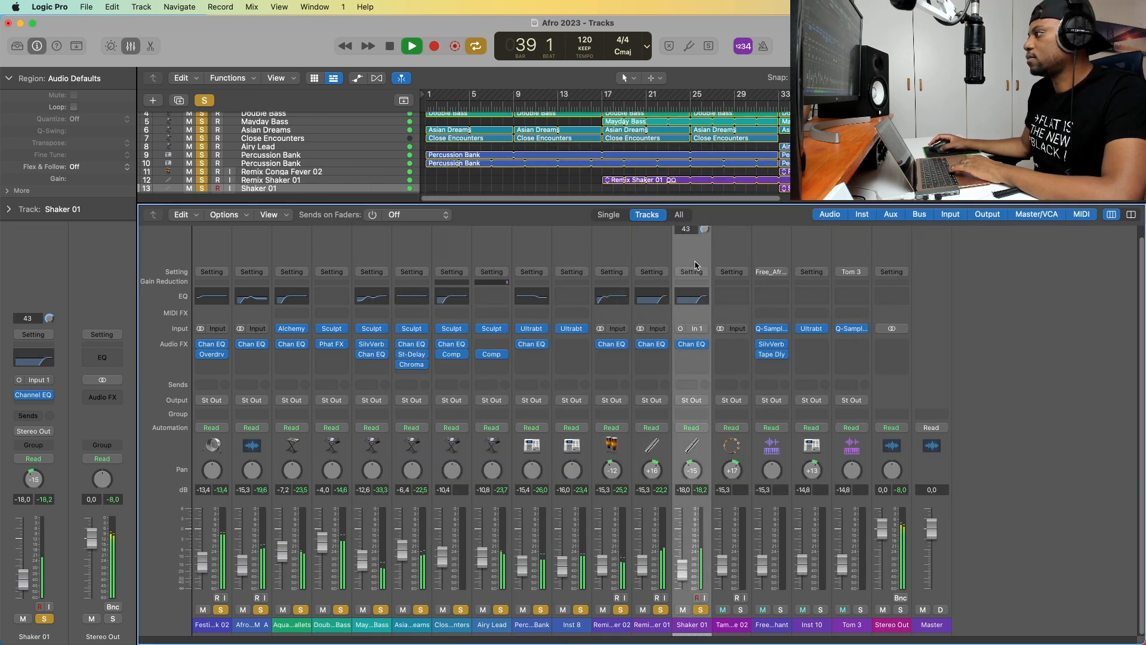
- Solo Tambourine 02, lower its fader to -20.5 dB during playback, and insert a Channel EQ on it
key(space)
key(space)
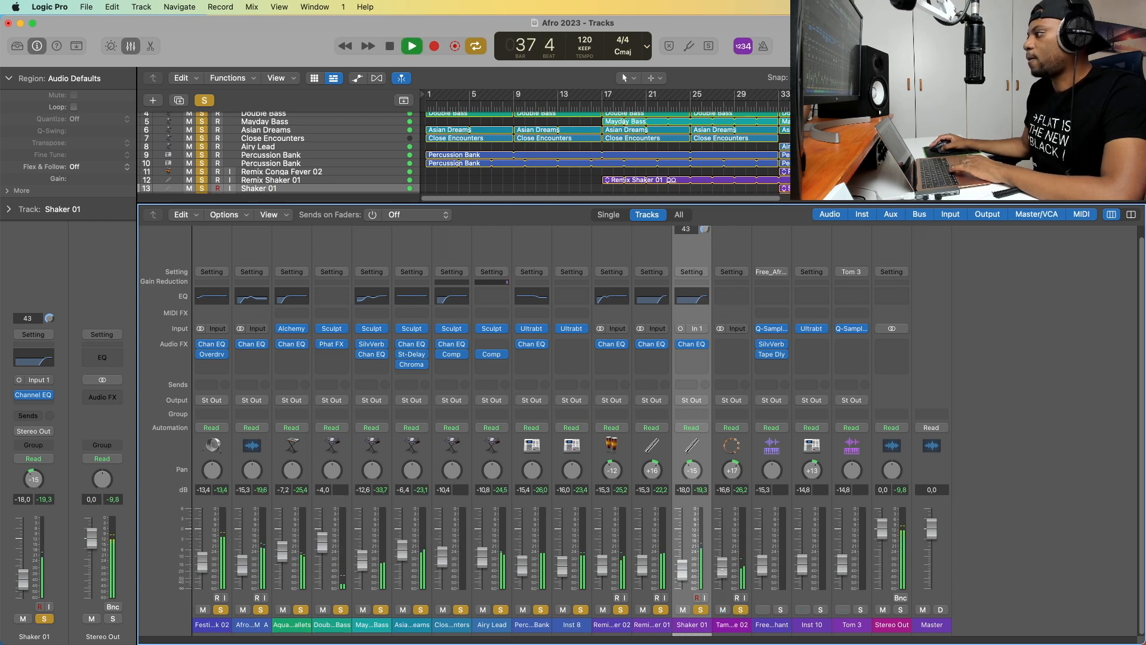
key(space)
click(738, 300)
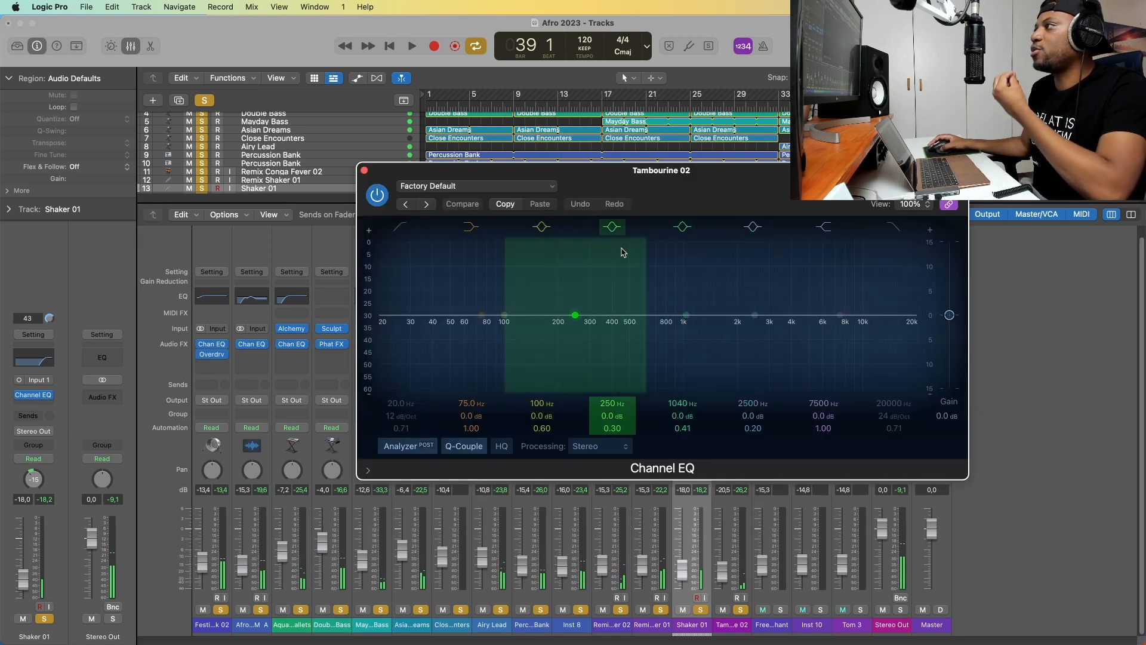
click(485, 188)
click(625, 177)
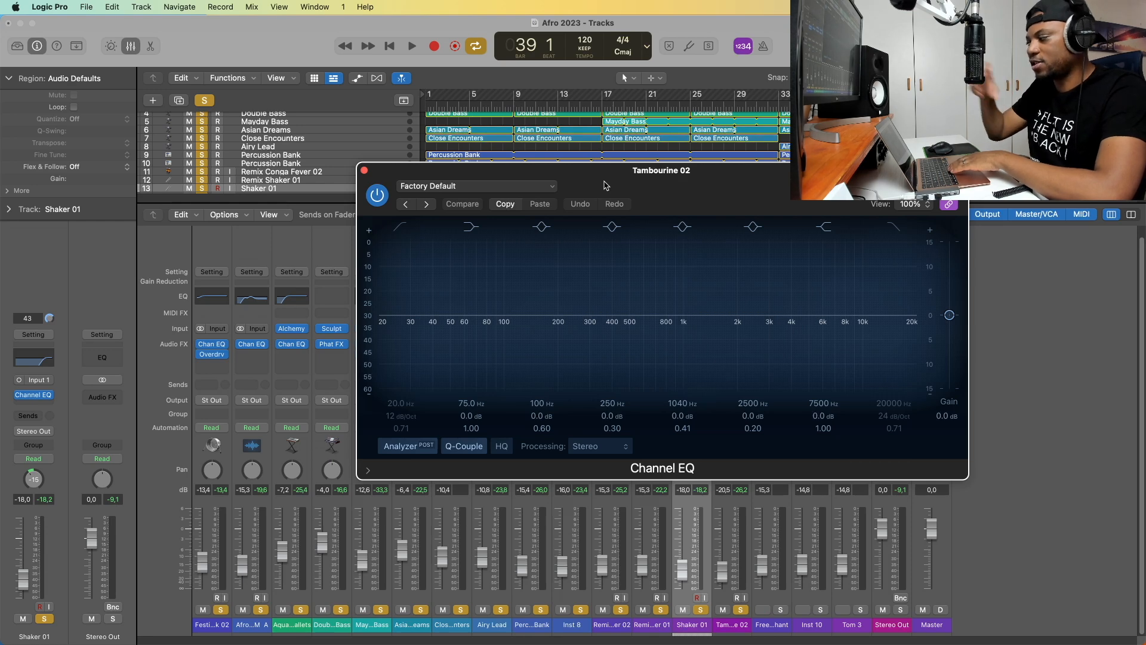
key(space)
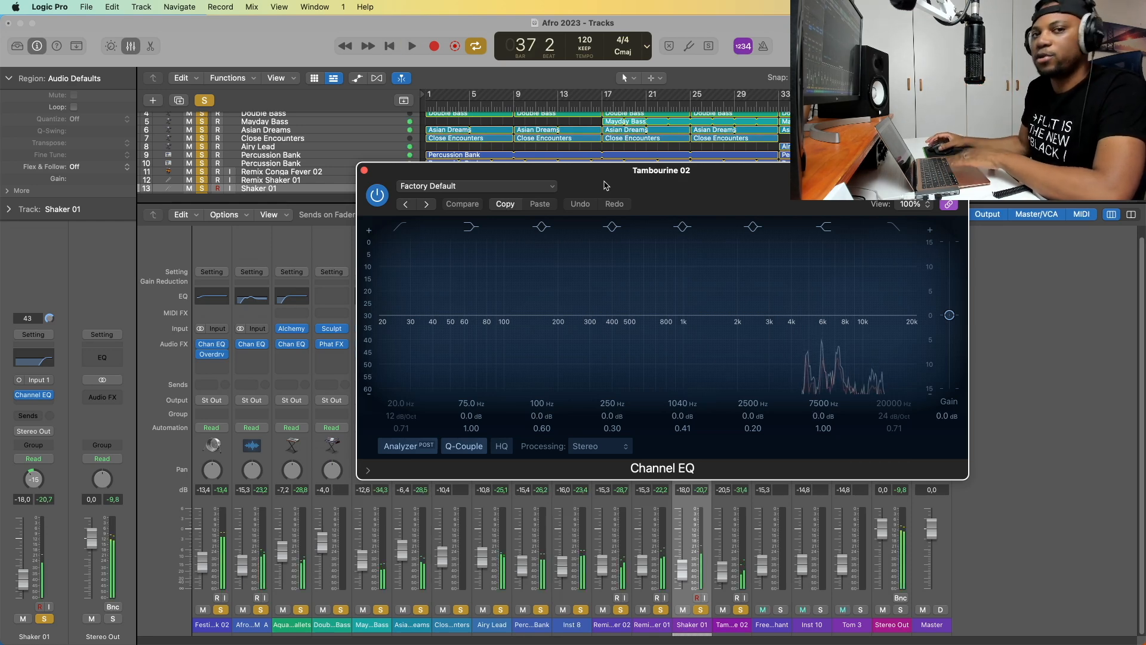
- Set the tambourine EQ's low cut to 3340 Hz at 12 dB/Oct and listen to it
click(400, 227)
drag(389, 403, 388, 349)
key(space)
key(space)
- Boost the tambourine EQ's high shelf by +5.1 dB at 7500 Hz, listen, and close the plug-in
drag(840, 314, 842, 303)
key(space)
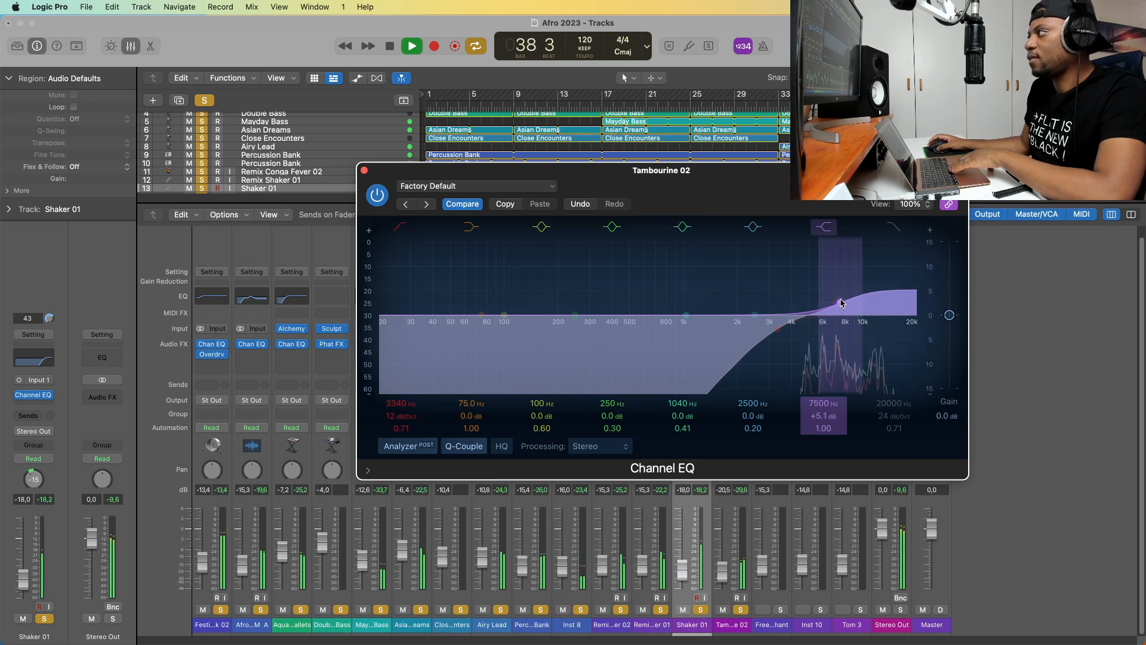
key(space)
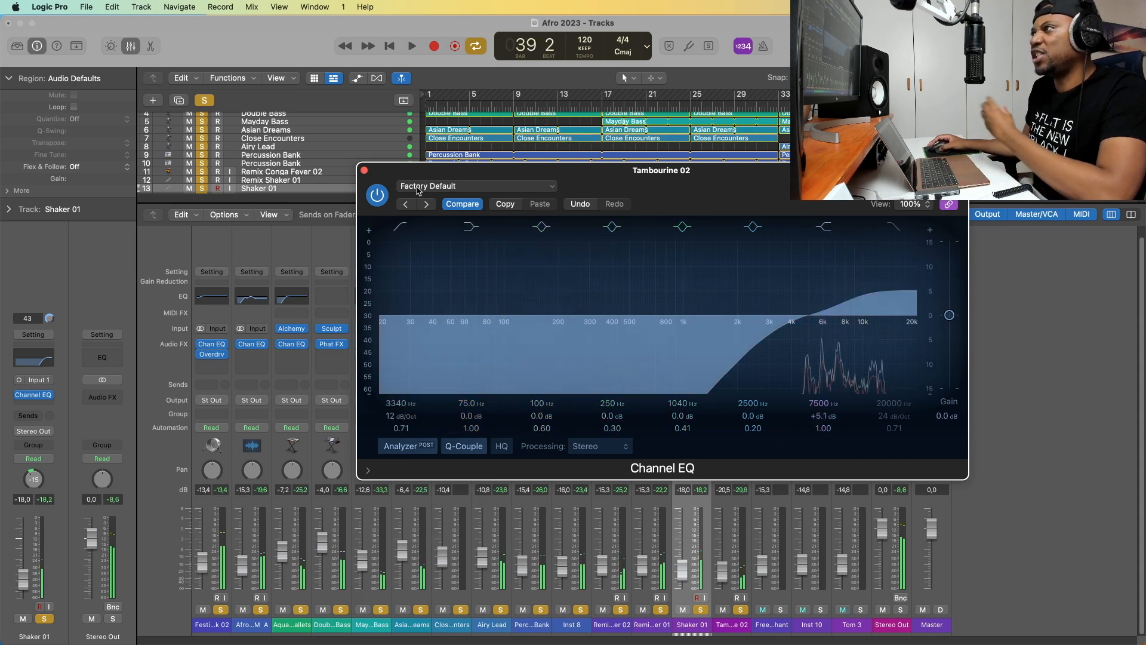
click(364, 170)
- Solo and select Free_African_Chant during playback, and insert a Channel EQ on that channel
key(space)
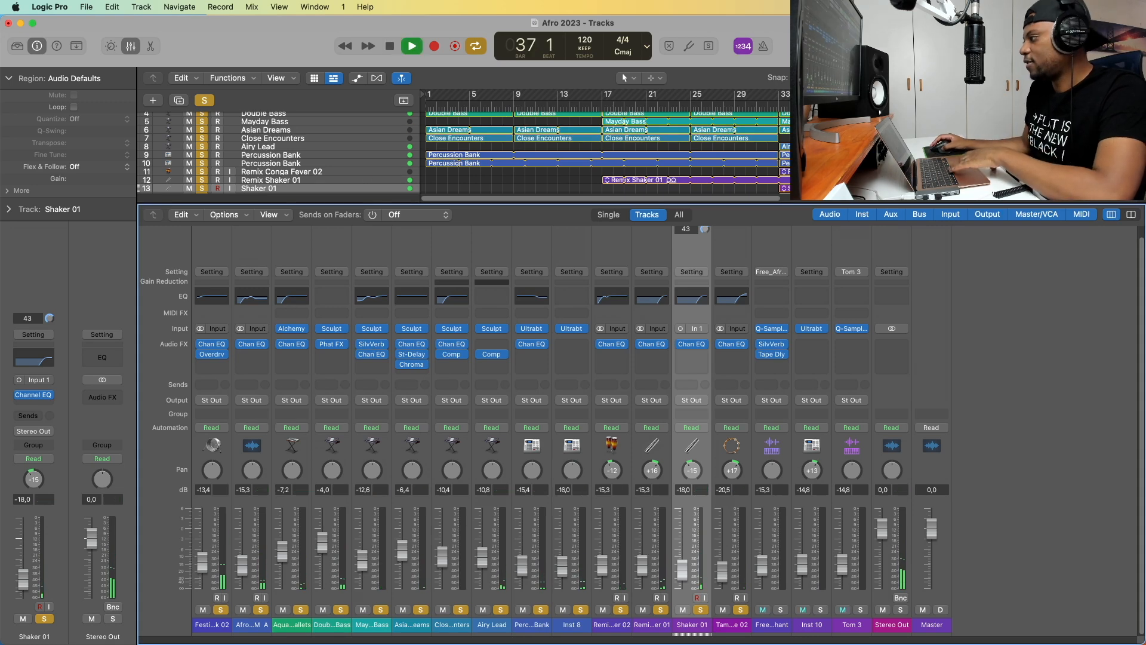
click(780, 610)
click(778, 245)
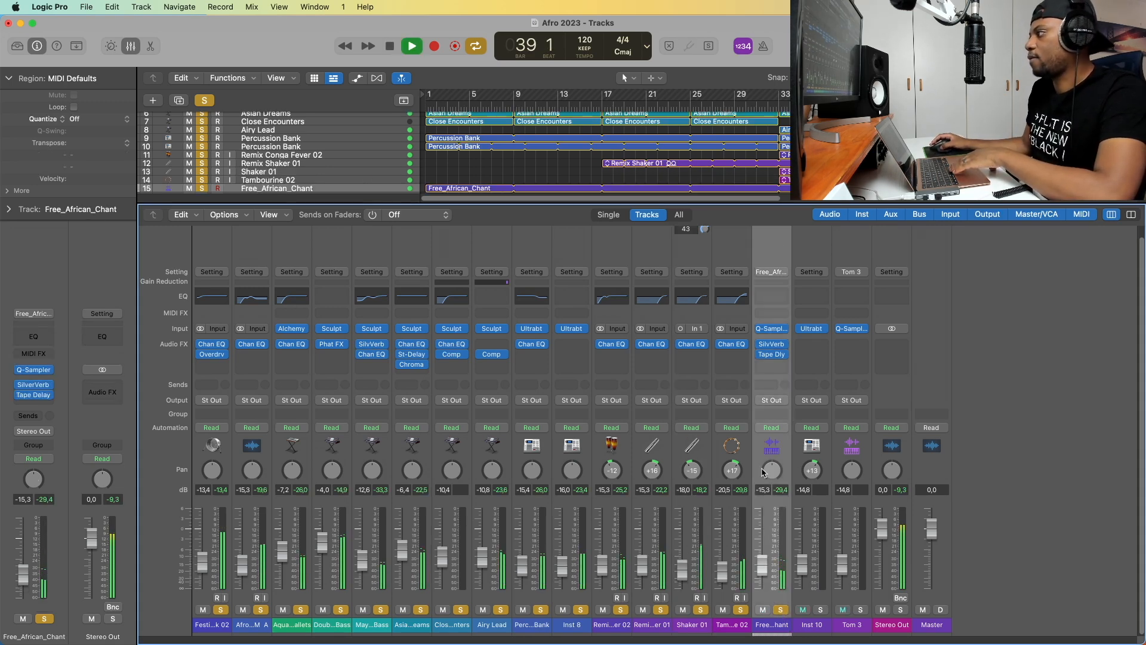
double_click(772, 296)
drag(577, 178, 524, 174)
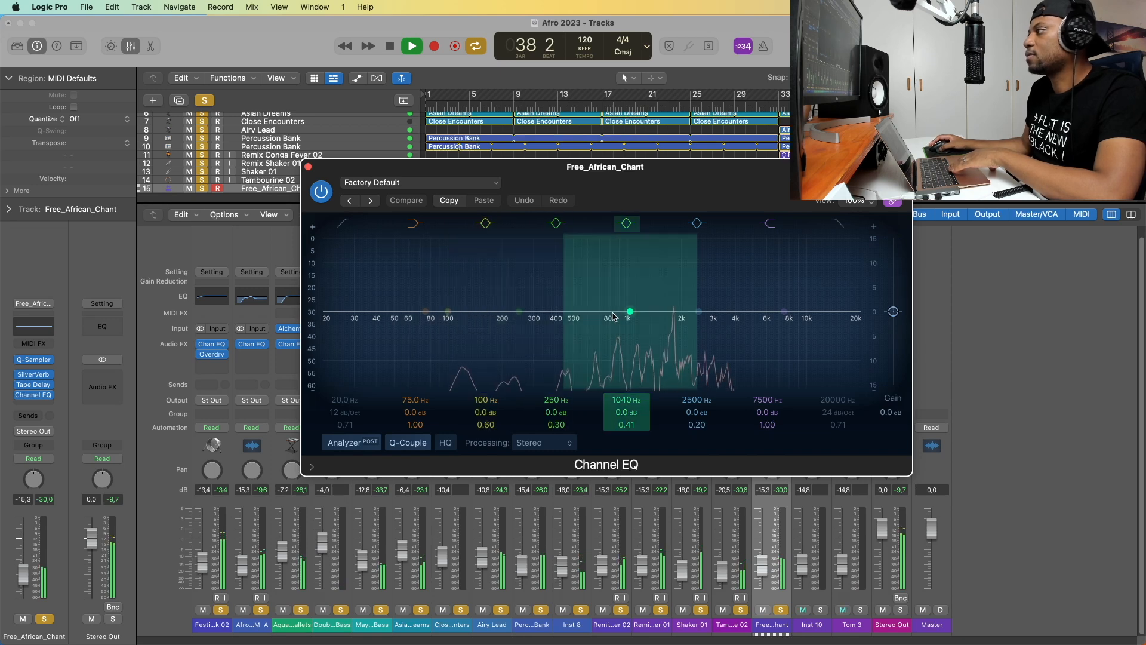
- Cut the chant by -2.9 dB at 1800 Hz with a bell band, Q 0.41, and close the EQ
drag(699, 312, 672, 329)
scroll(671, 329, up, 3)
key(space)
drag(669, 329, 674, 330)
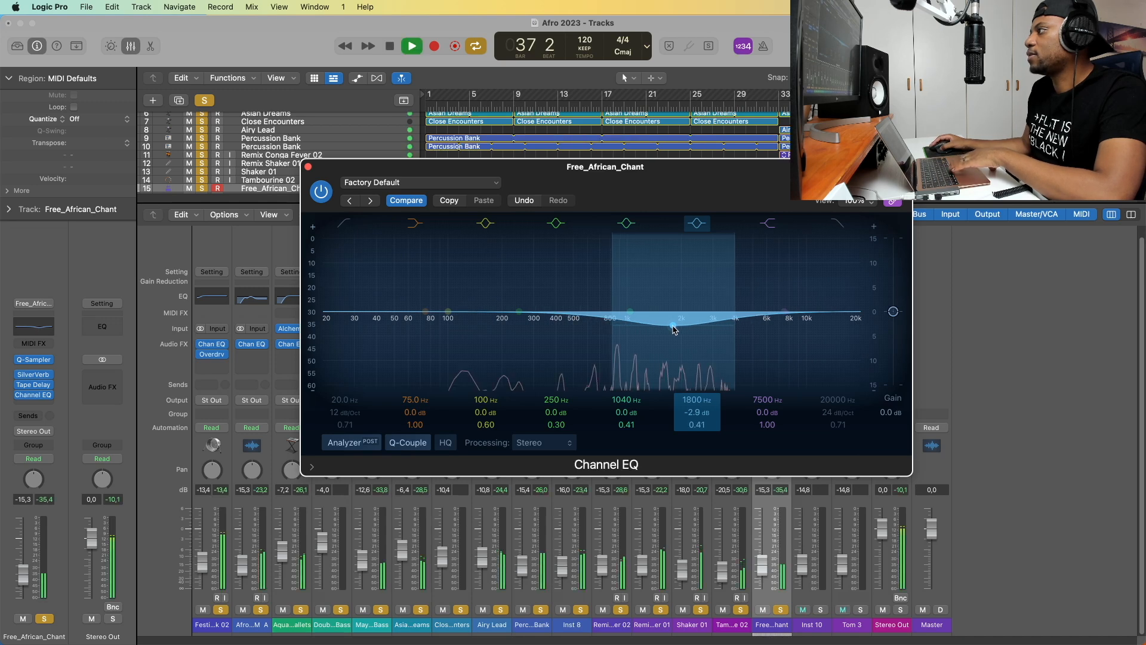
click(308, 166)
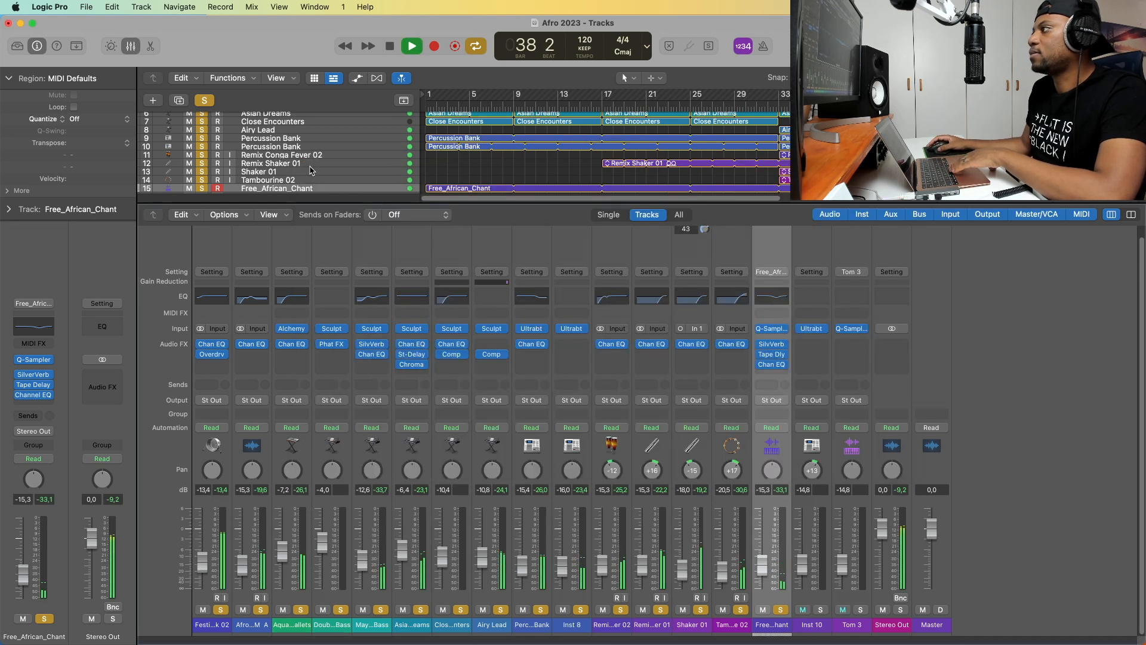
- Move the Channel EQ on Free_African_Chant above the SilverVerb so it comes first in the effects chain, and resume playback
key(space)
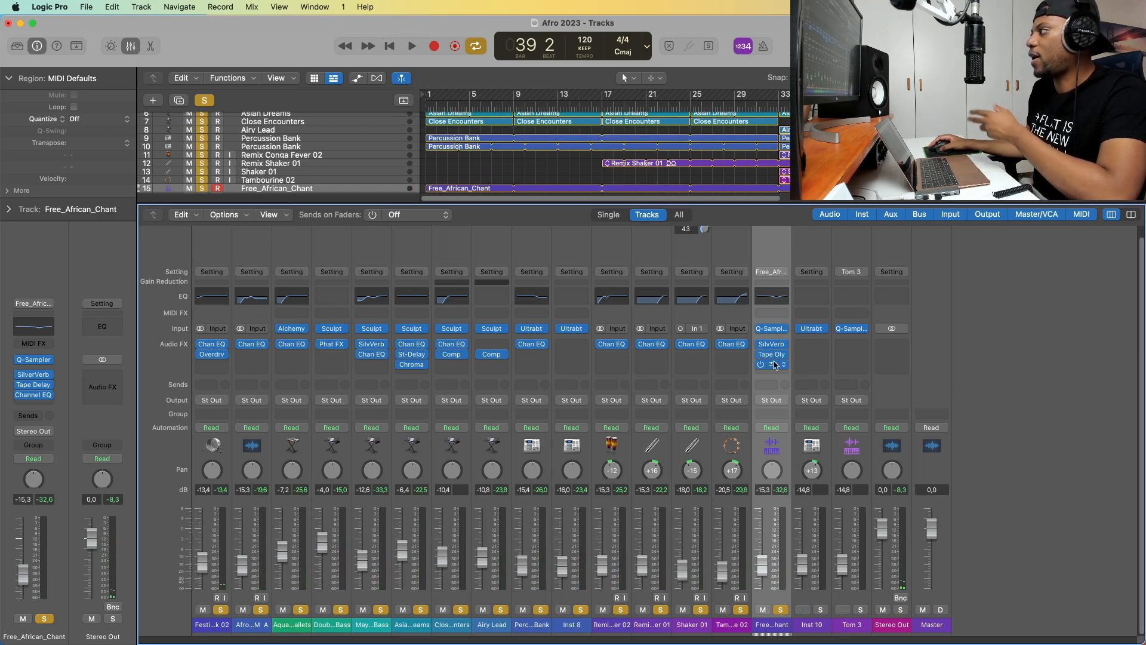
drag(773, 366, 776, 342)
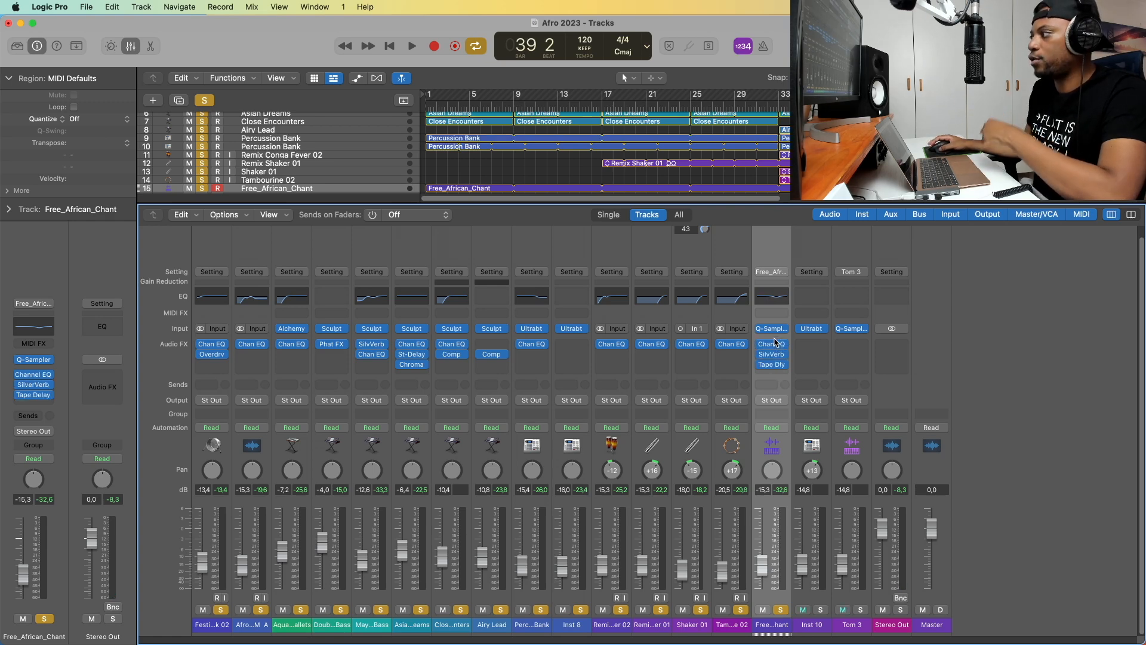
key(space)
- Add Inst 10 to the soloed channels and insert a Channel EQ on it, listening in playback
click(820, 609)
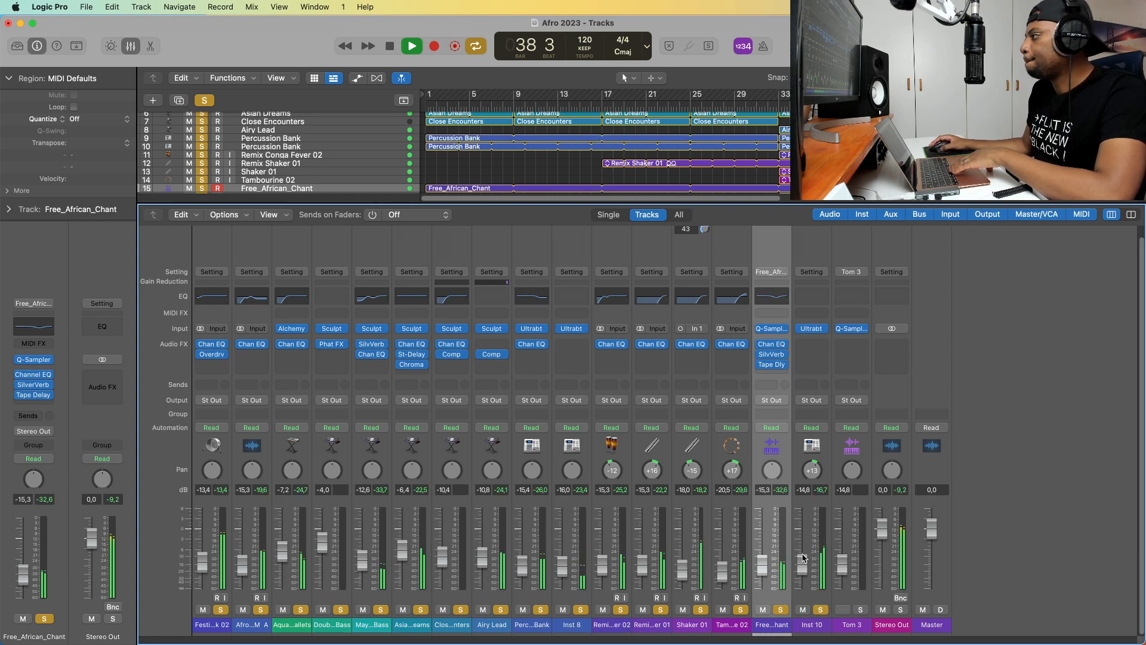
key(space)
click(812, 299)
key(space)
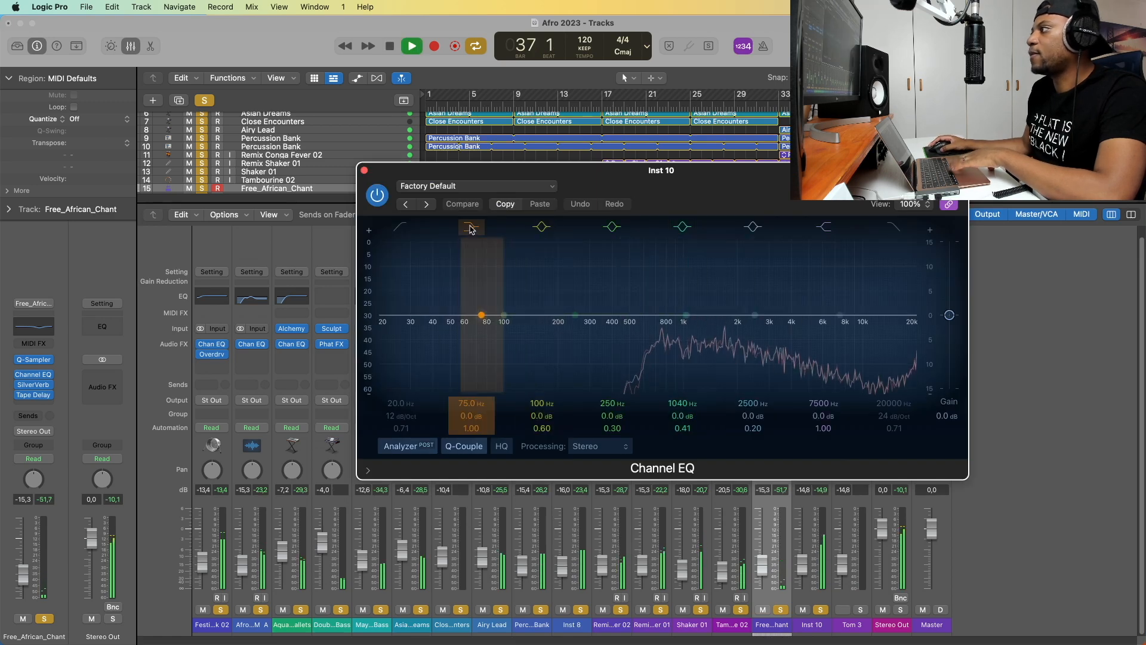
- Lower the Inst 10 EQ's high shelf by -8.0 dB at 6400 Hz and play the loop to hear it
click(838, 315)
key(space)
drag(838, 317, 826, 365)
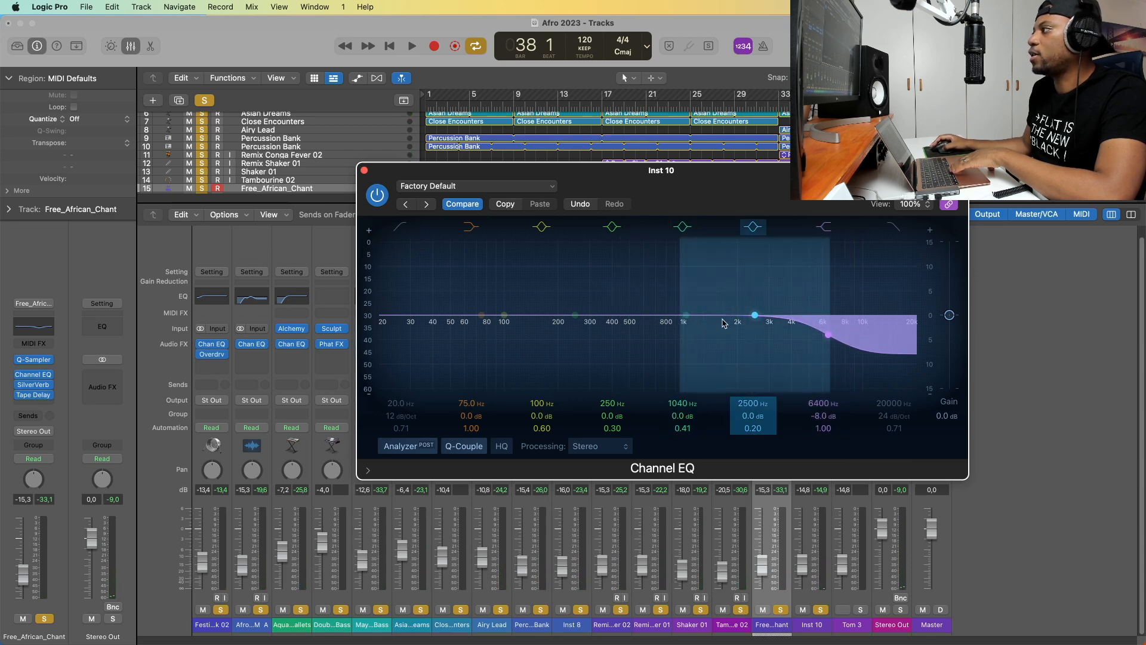
key(space)
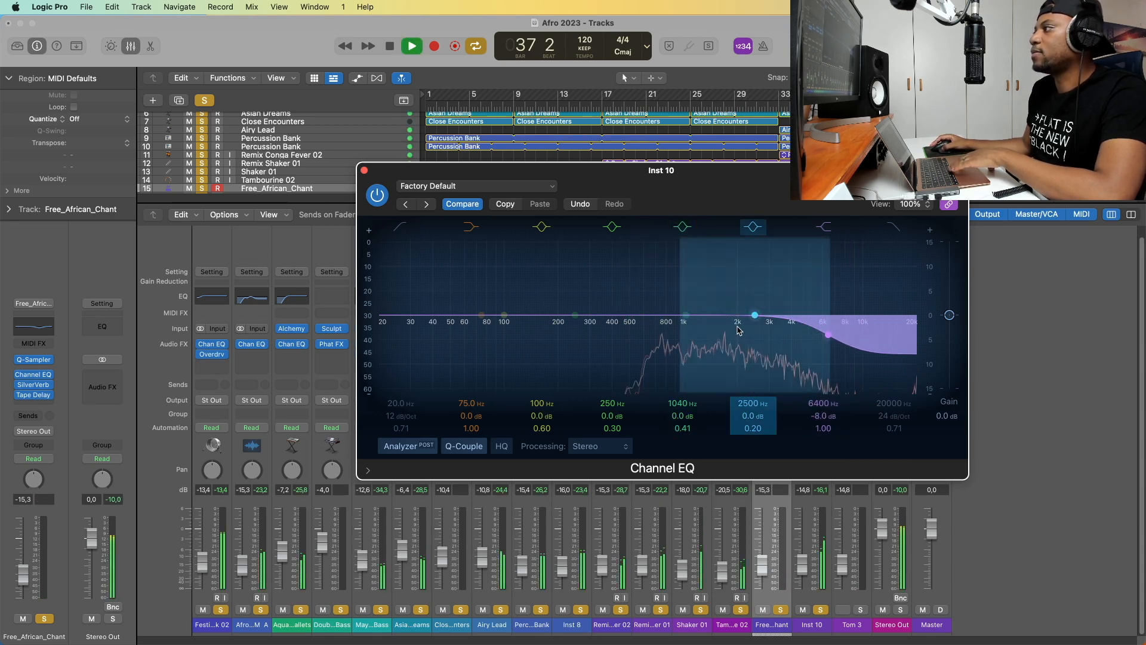
- Shape the Inst 10 EQ's upper-mid bell band into a +3.1 dB boost at 2540 Hz with Q 0.71, listening in playback
drag(754, 316, 752, 327)
scroll(752, 333, up, 3)
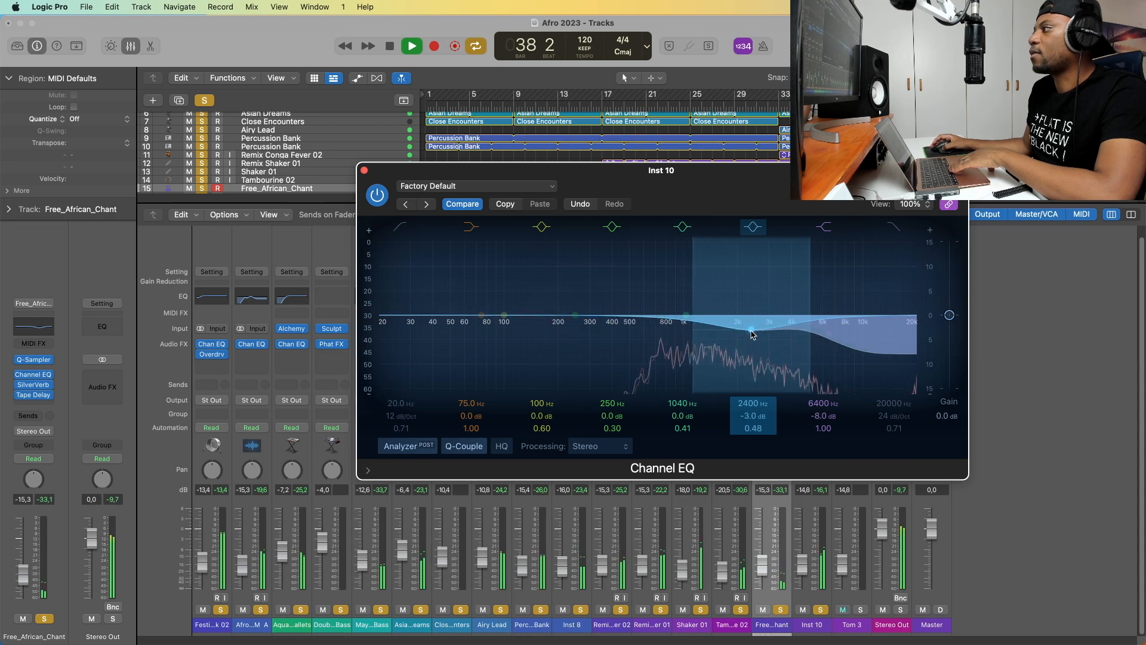
drag(751, 331, 754, 296)
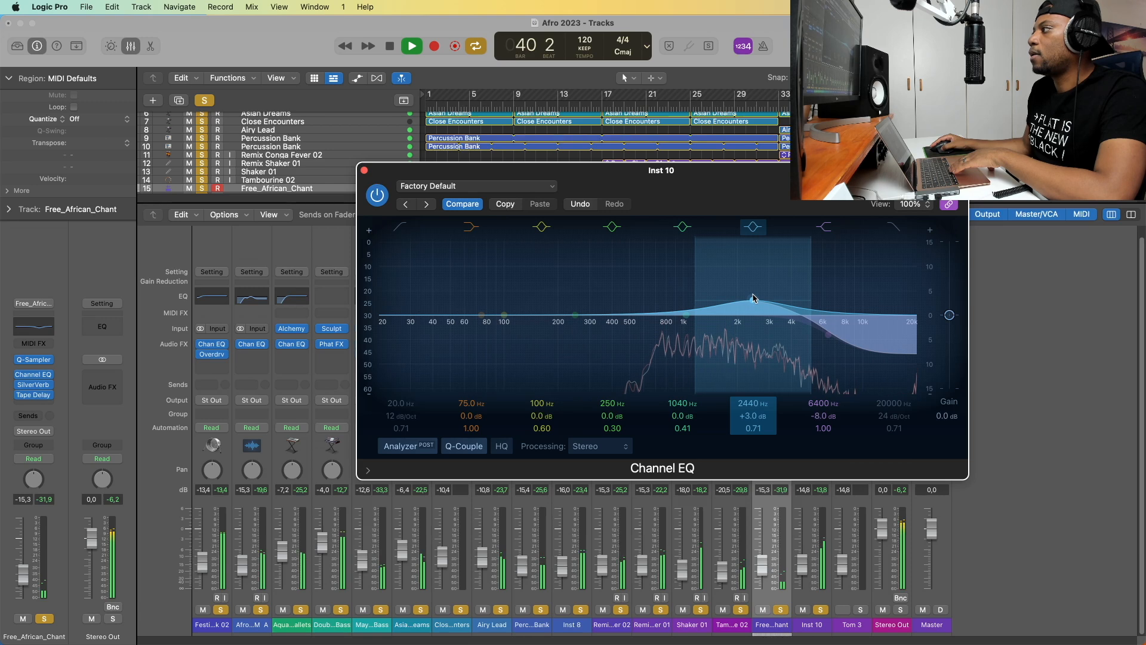
key(space)
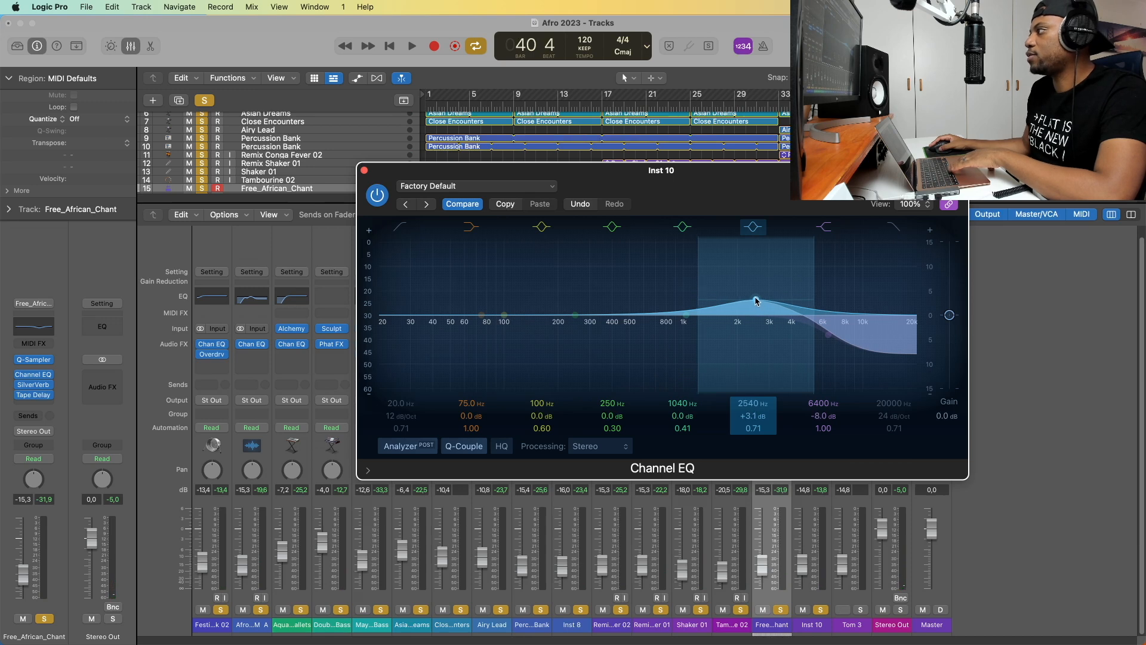
key(space)
- Cut Inst 10 by -3.3 dB at 1000 Hz with a bell band, Q 0.41, checking it in playback
drag(683, 320, 685, 336)
key(space)
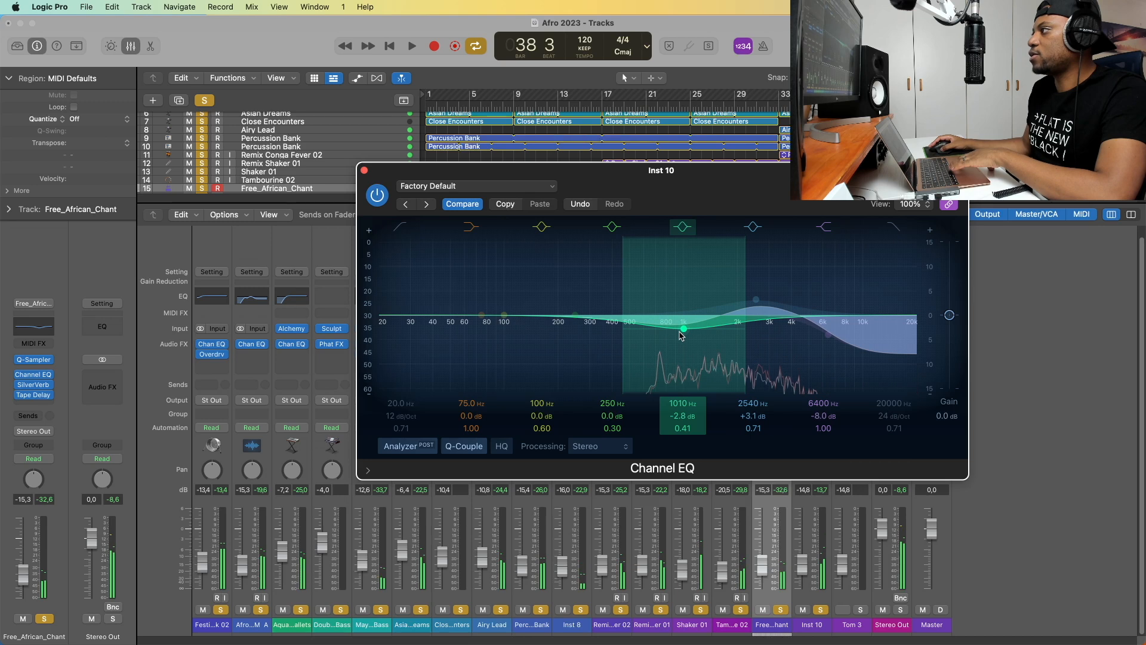
drag(683, 332, 684, 336)
key(space)
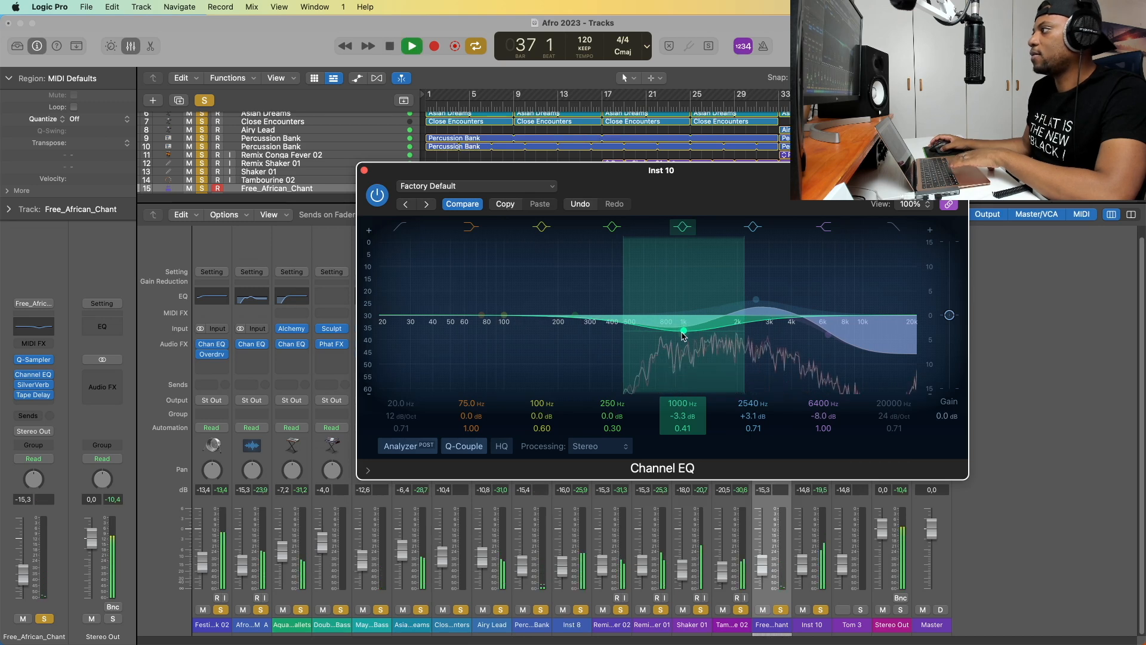
- Close the Inst 10 EQ, add Tom 3 to the soloed channels and lower its fader to -17.6 dB in playback
click(365, 170)
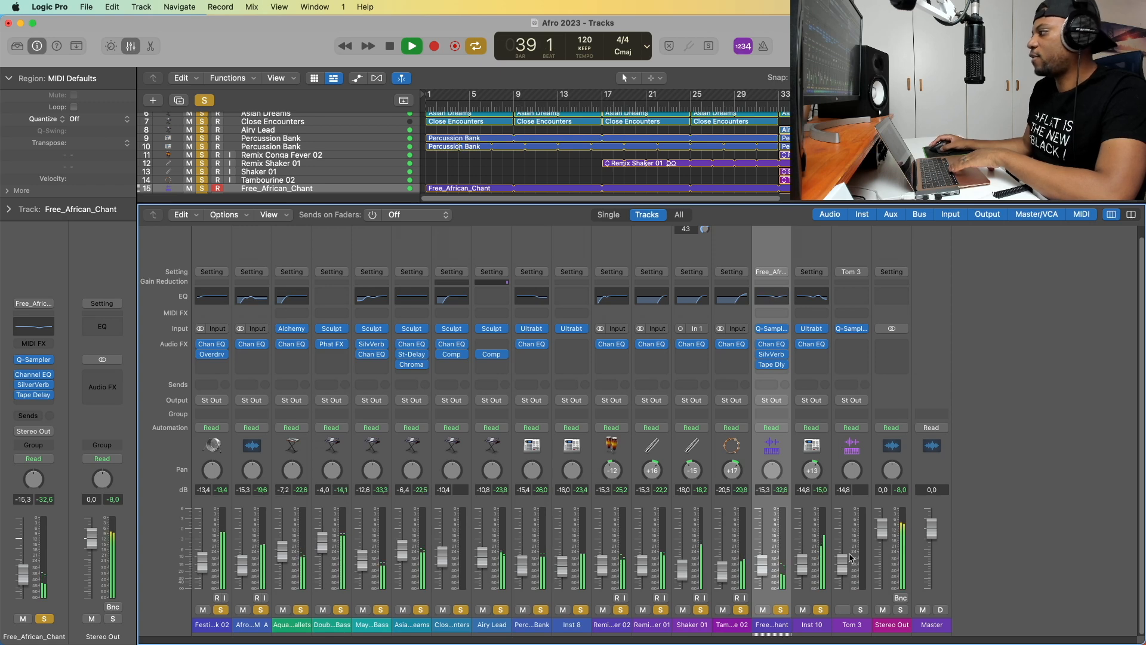
key(space)
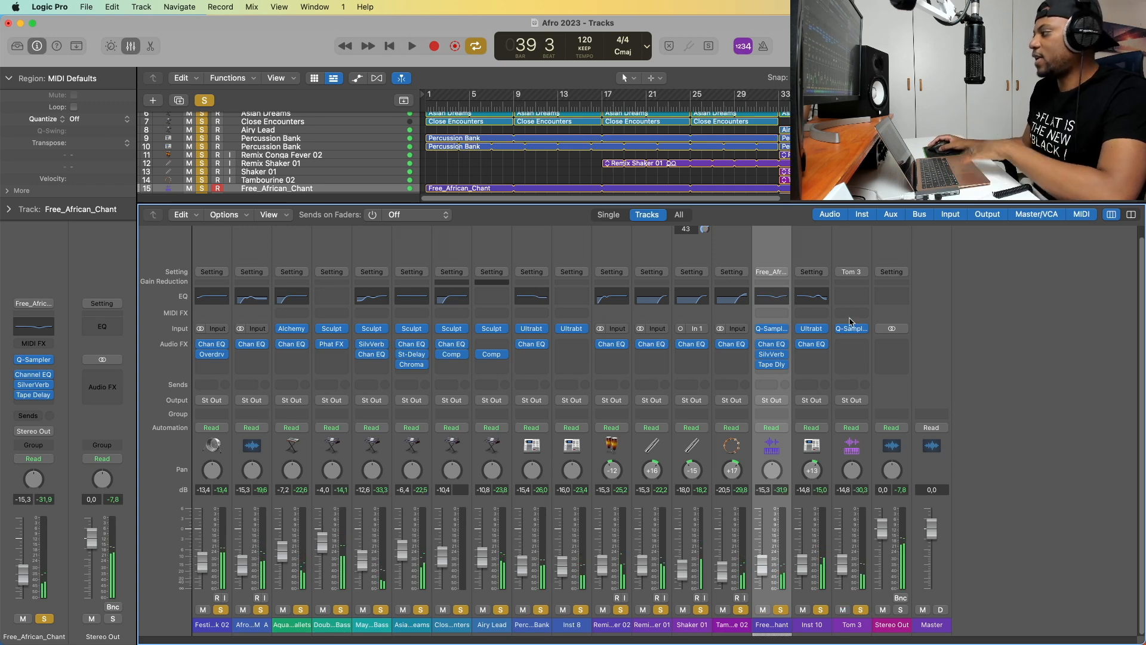
key(space)
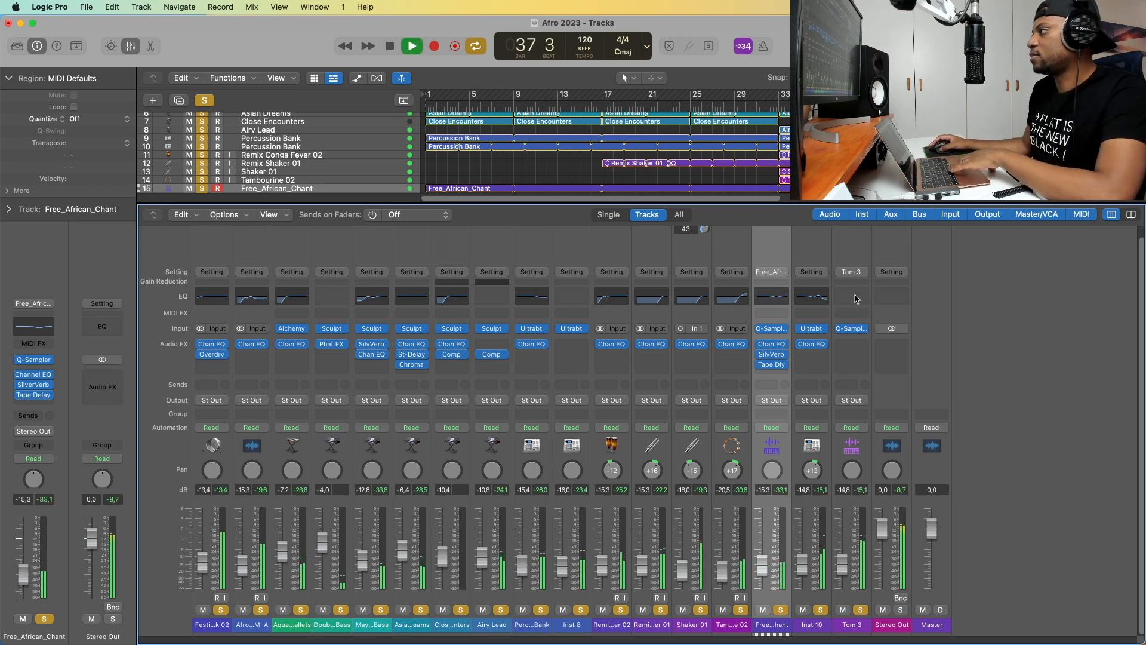
key(space)
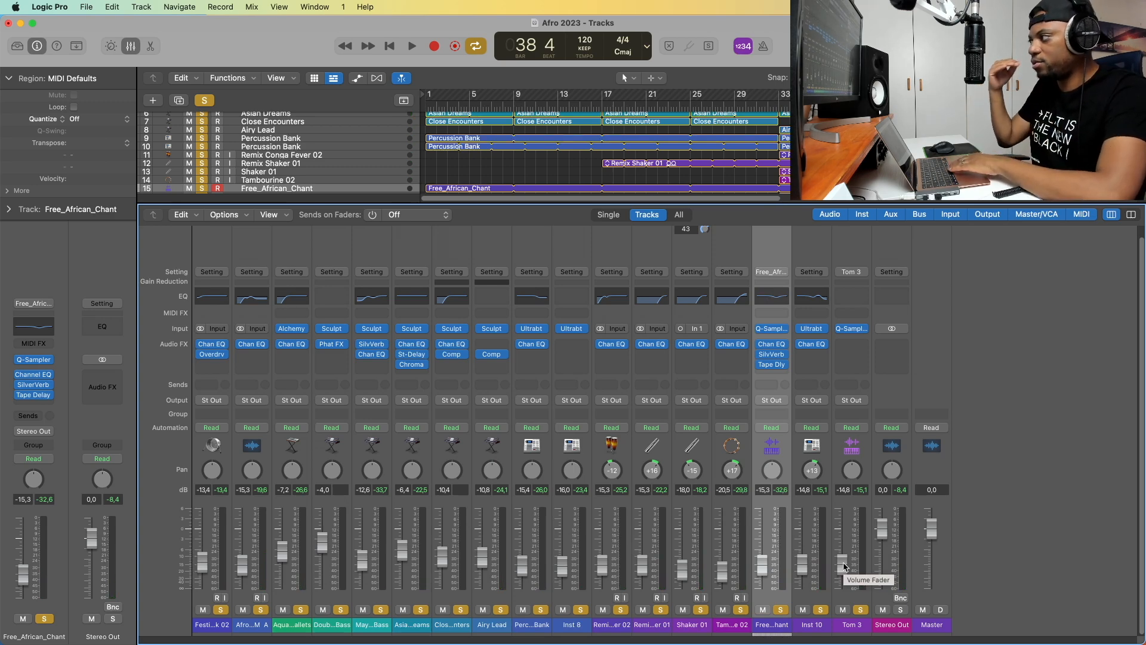
key(space)
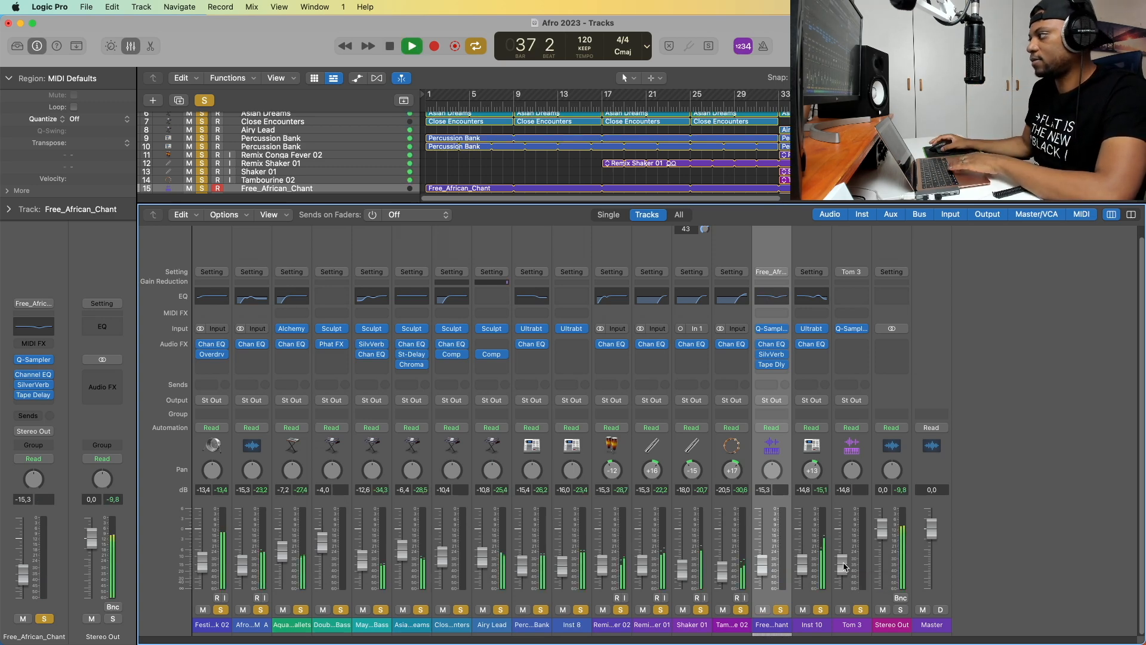
drag(845, 566, 845, 570)
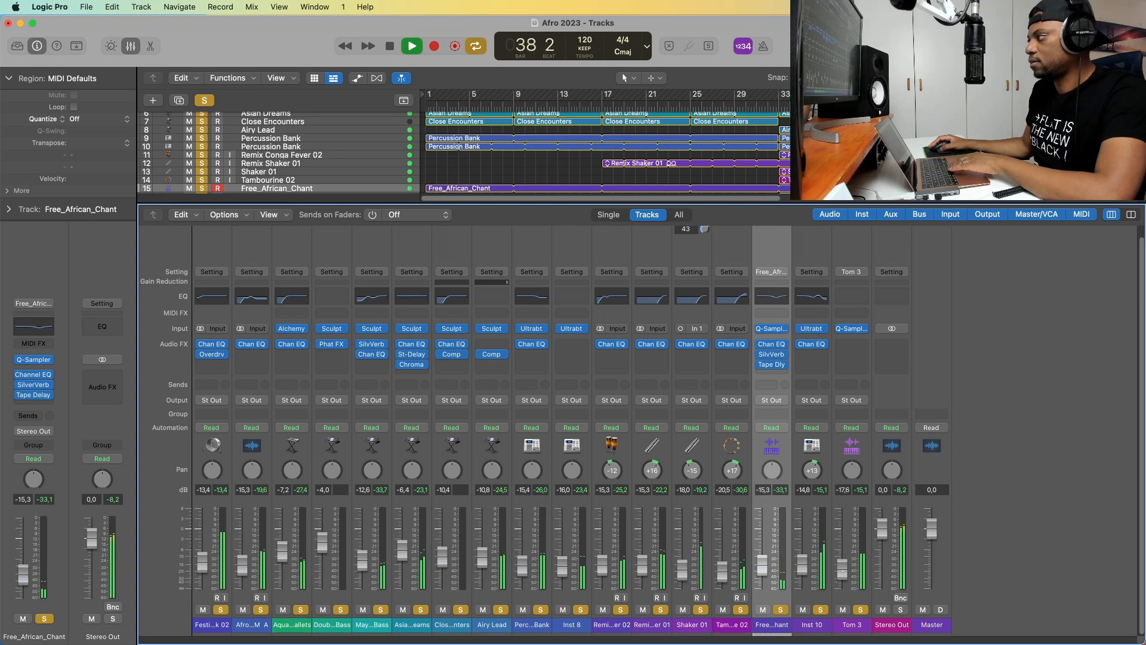
key(space)
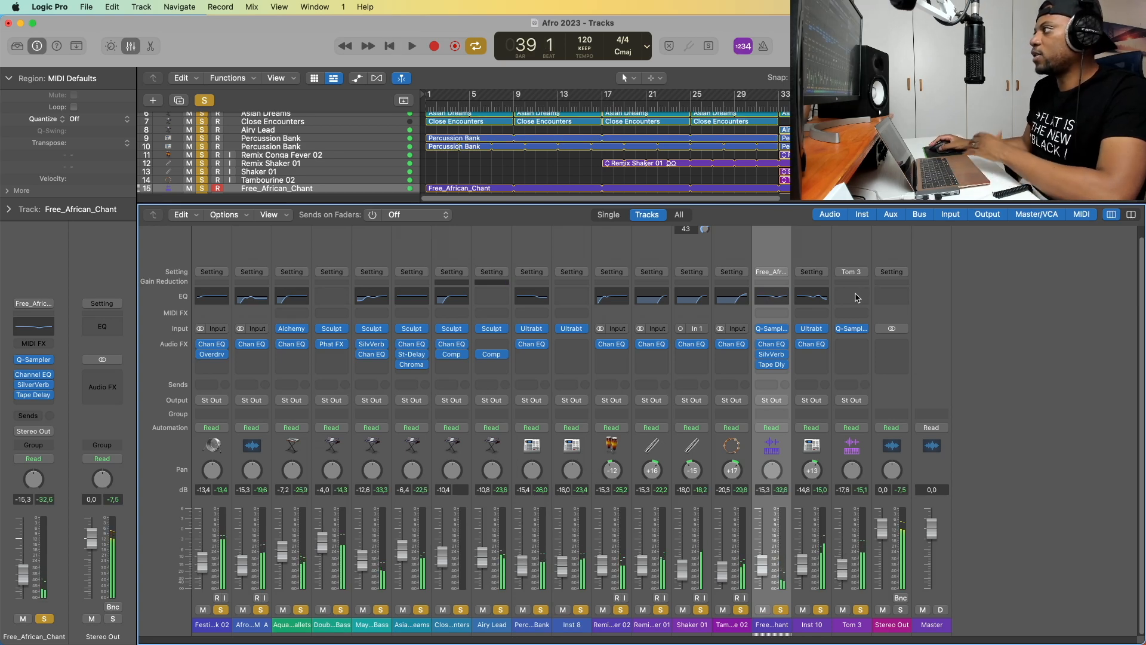
- Insert a Channel EQ on Tom 3 and cut 106 Hz by -2.2 dB with Q 1.60, listening in playback
click(855, 295)
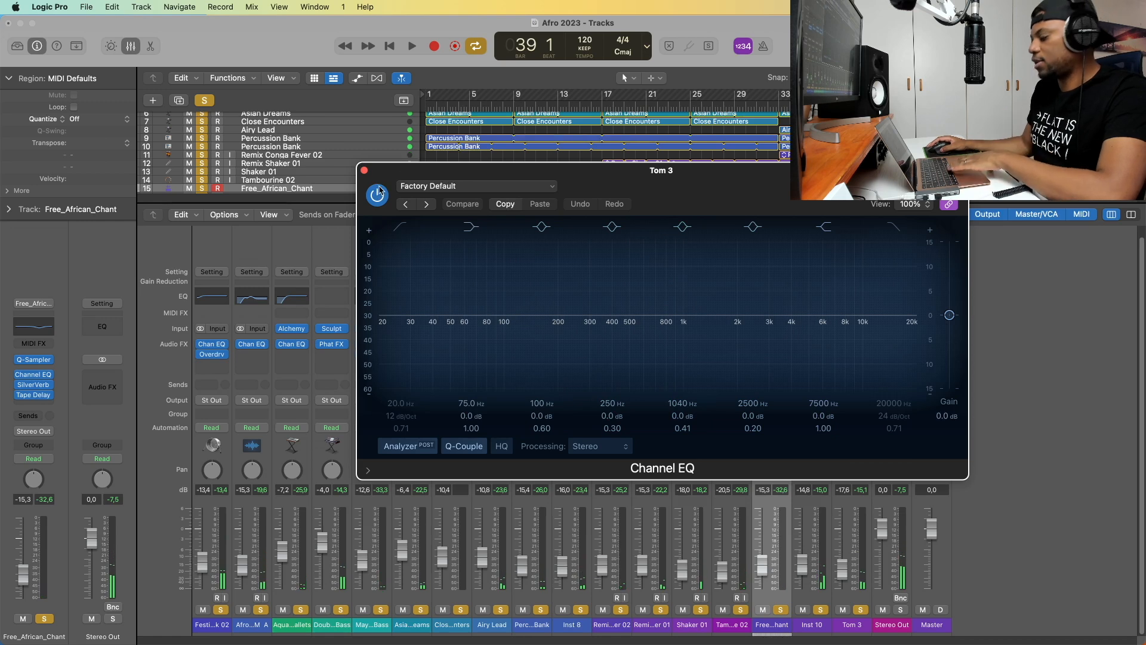
key(space)
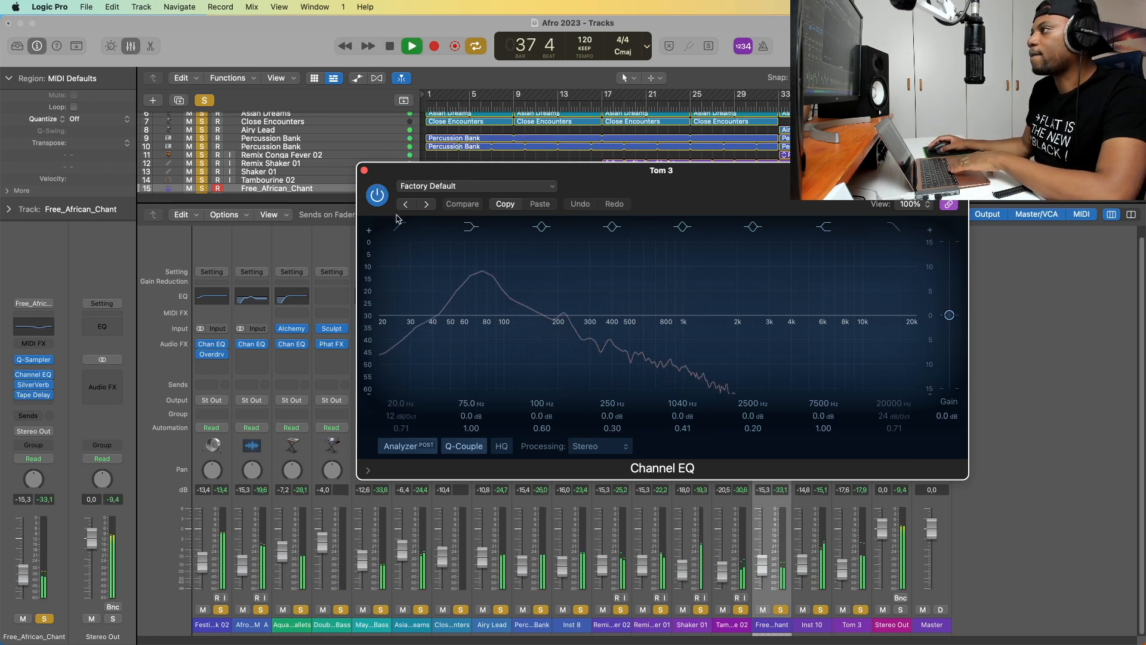
key(space)
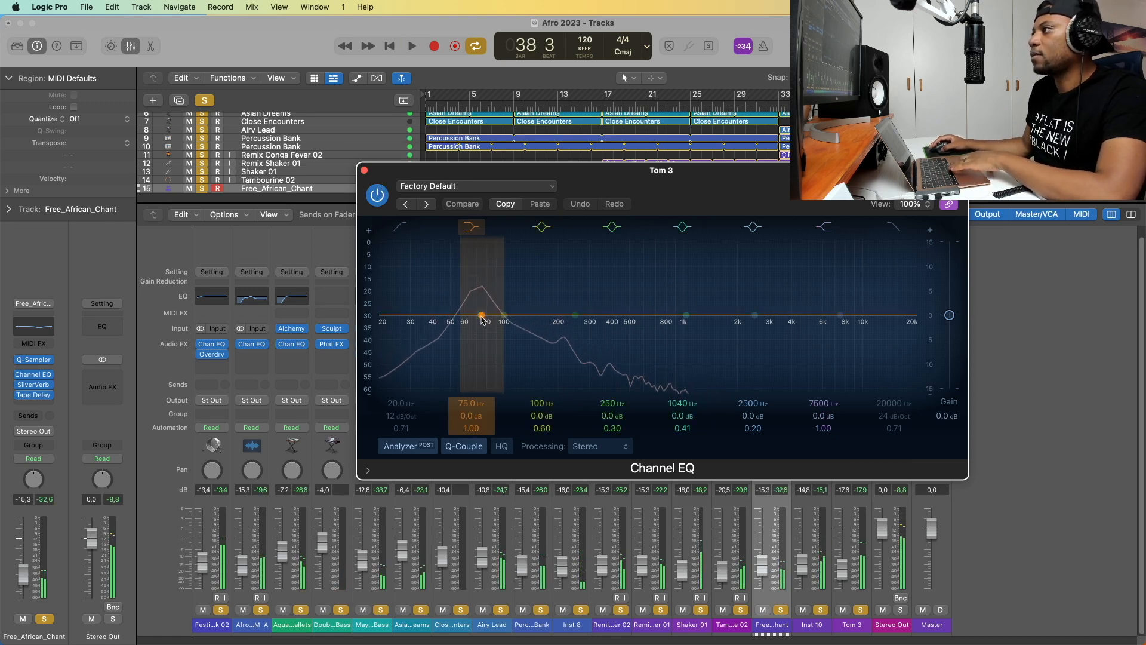
drag(482, 319, 508, 330)
key(space)
scroll(477, 328, up, 5)
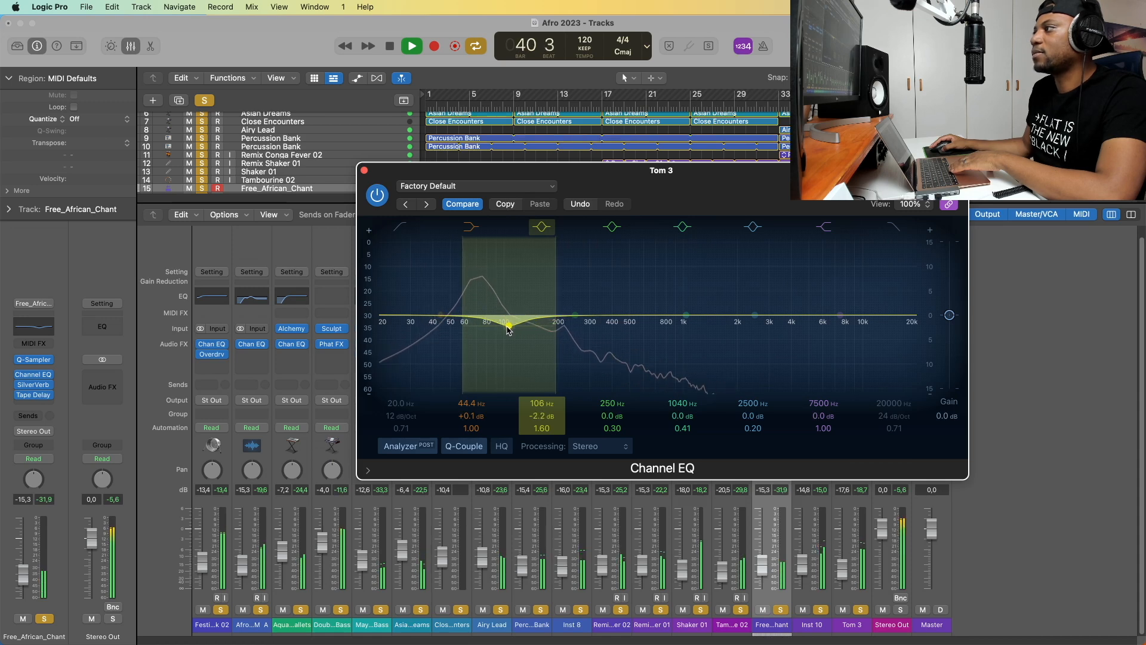
click(365, 173)
key(space)
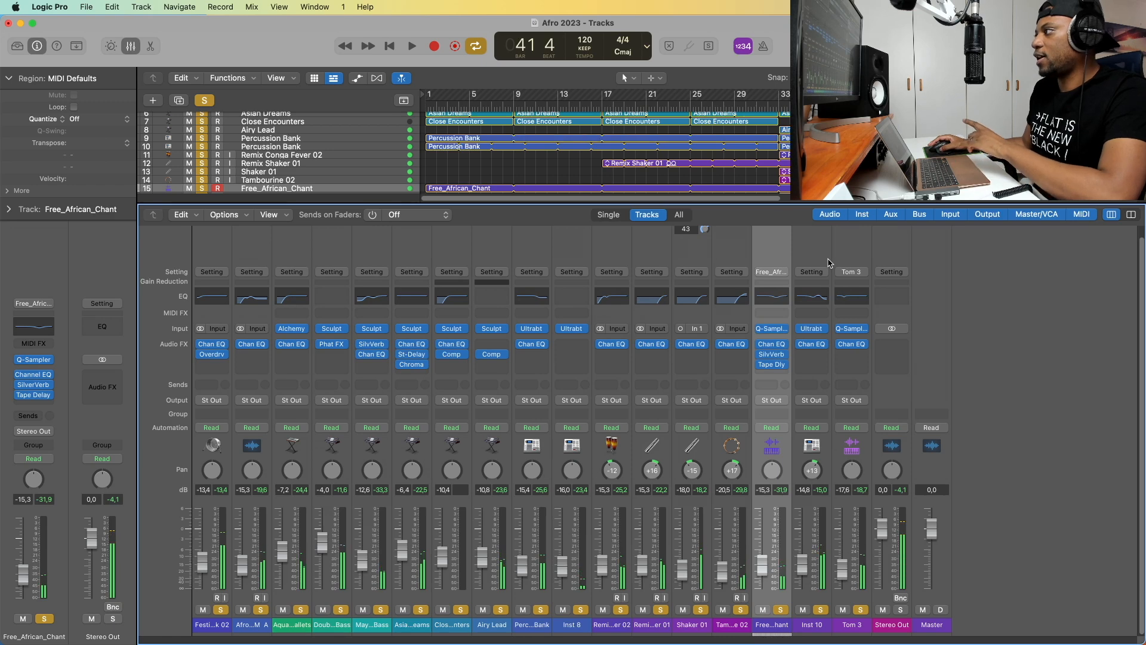
- Insert a stereo Overdrive after the EQ on Tom 3 and set its Drive to 8.25 dB, checking it in playback
click(864, 252)
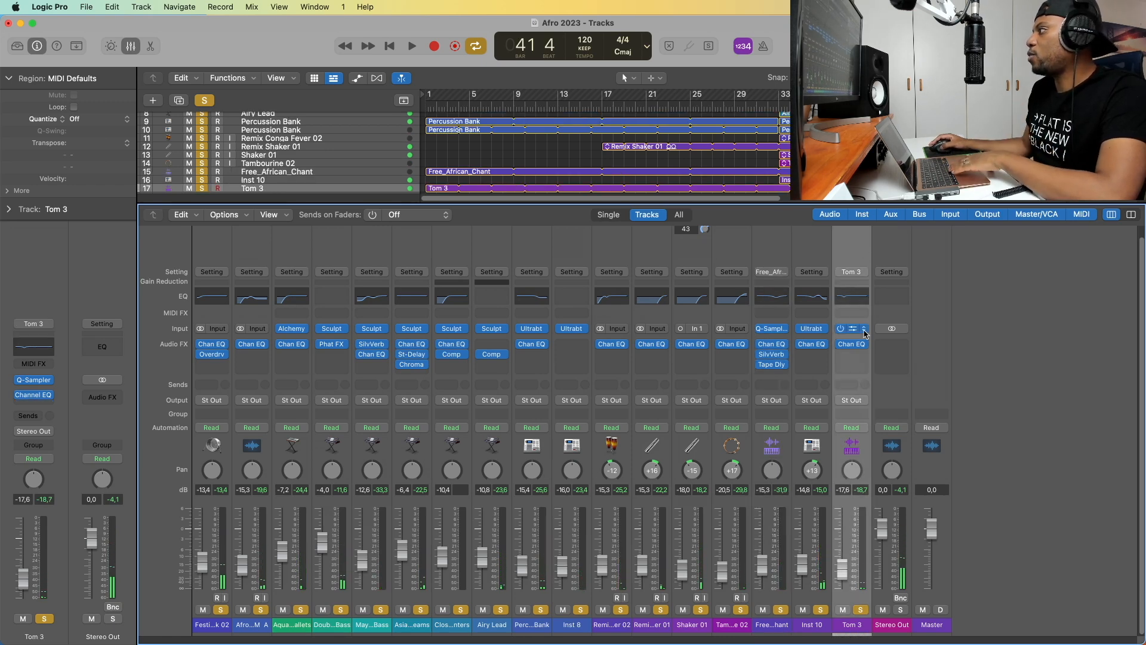
click(848, 355)
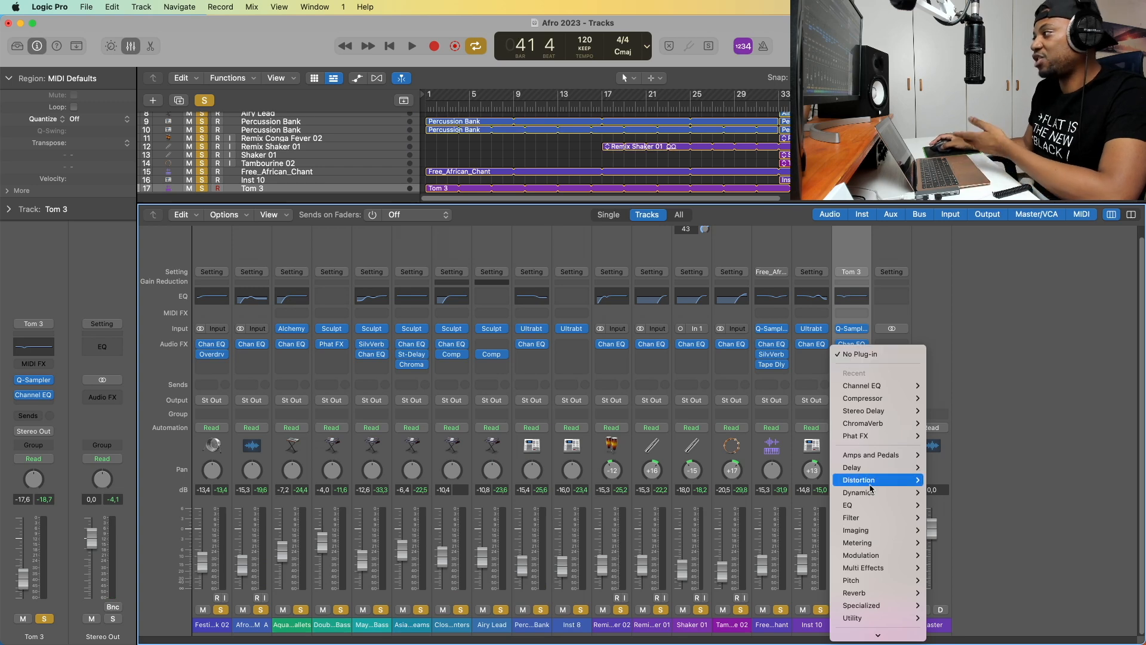
mouse_move(875, 480)
mouse_move(961, 529)
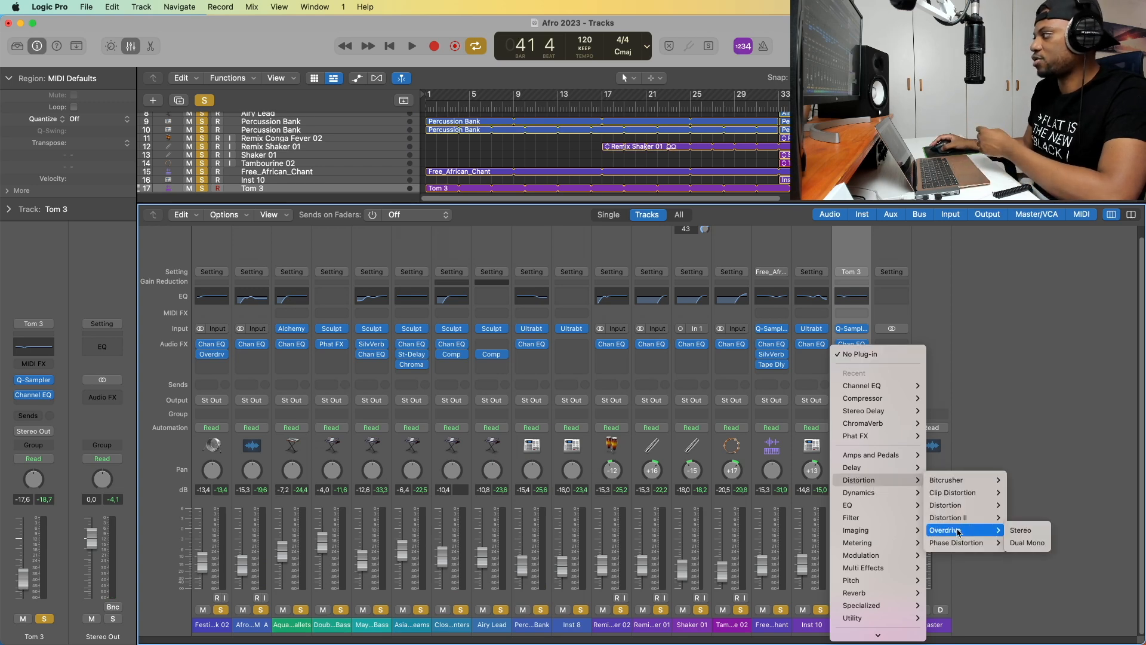
click(1020, 532)
key(space)
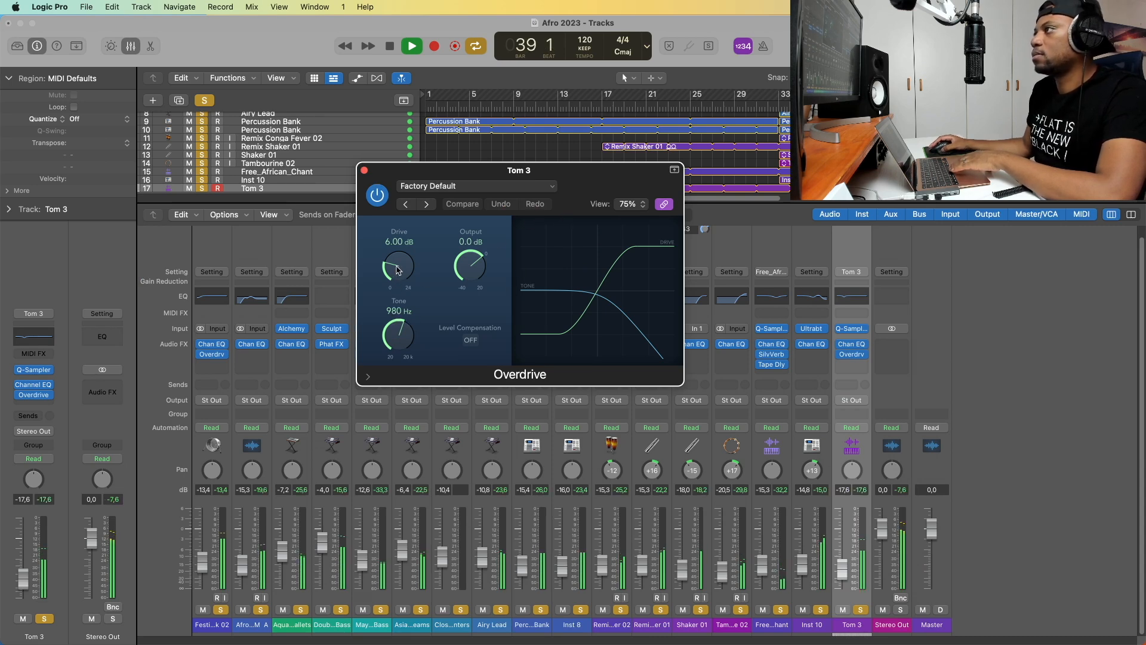
drag(399, 270, 400, 257)
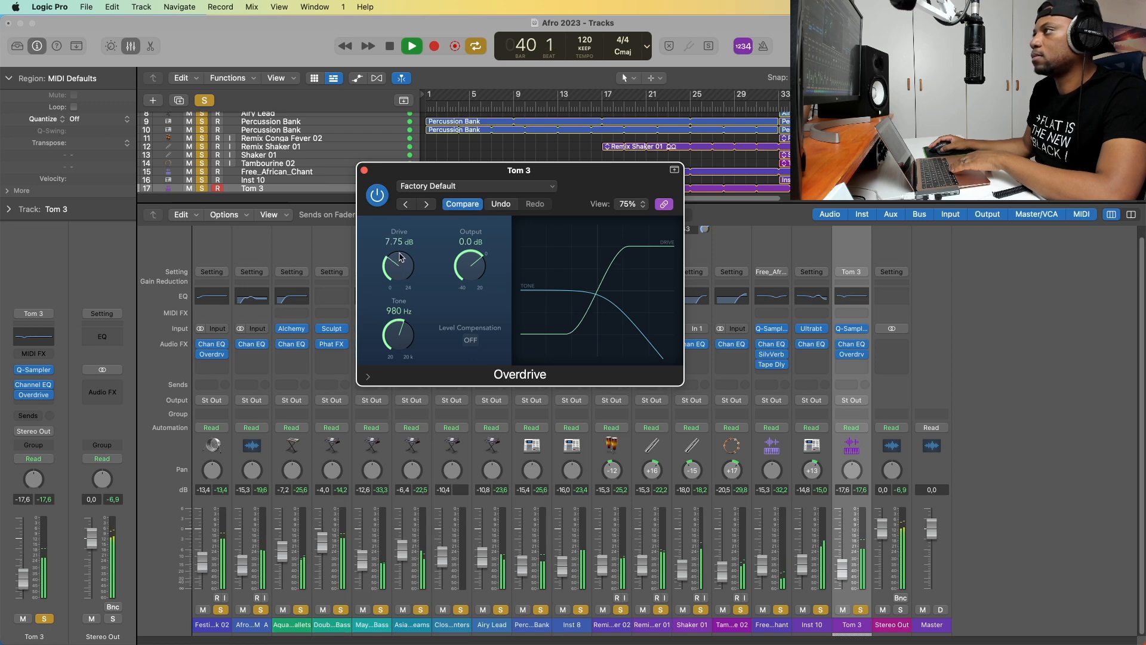
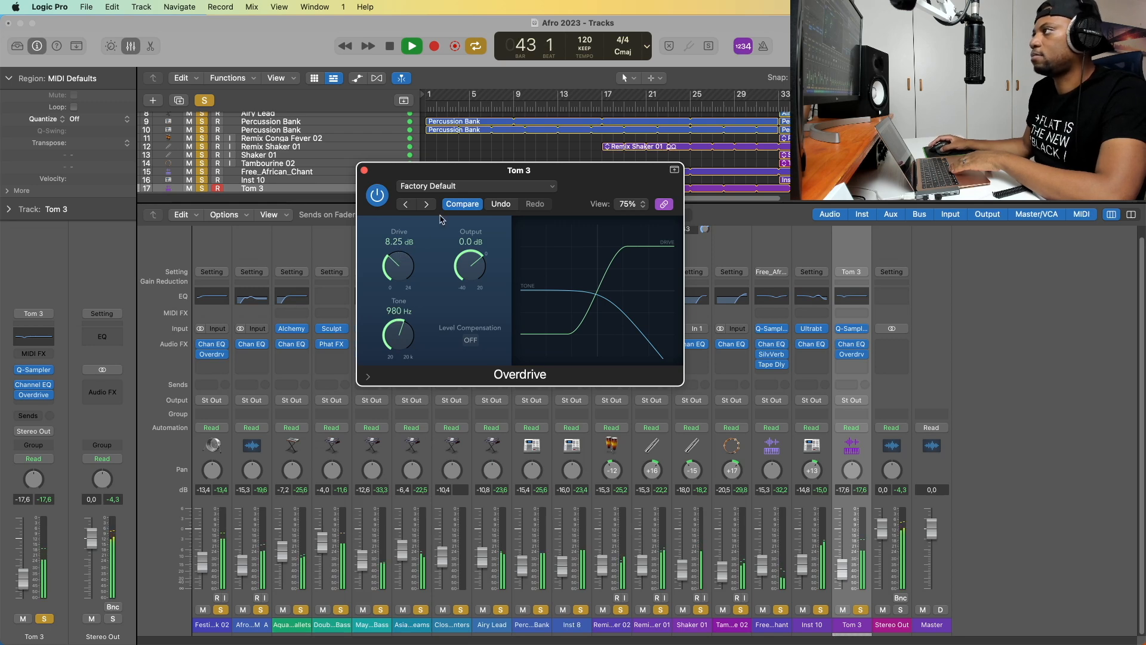
click(365, 171)
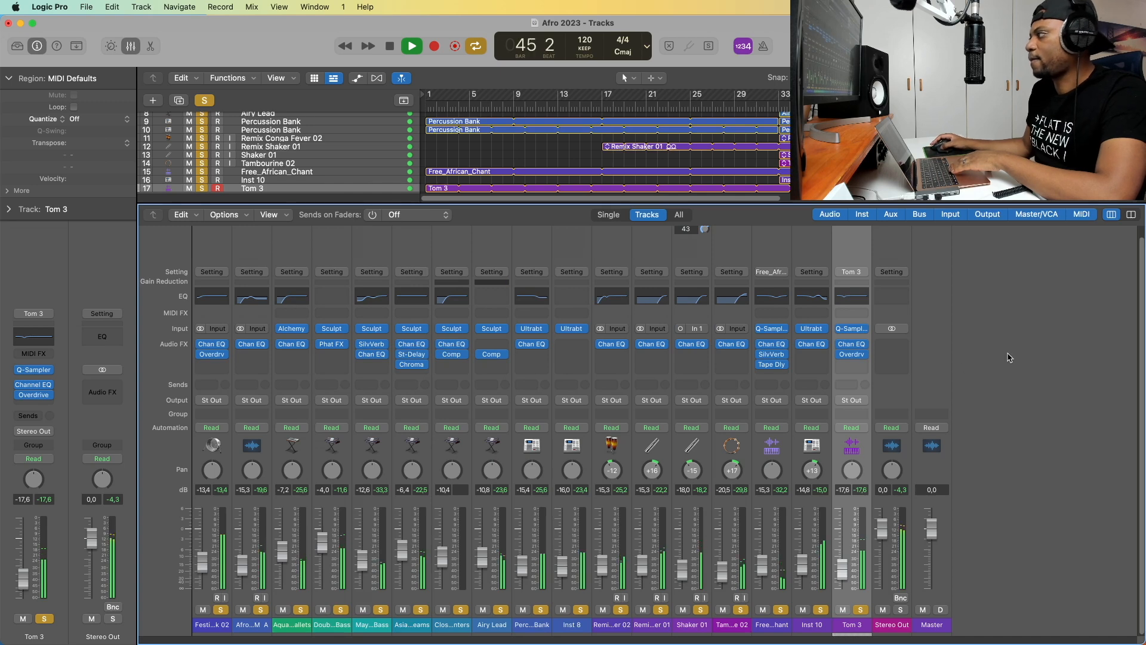
key(space)
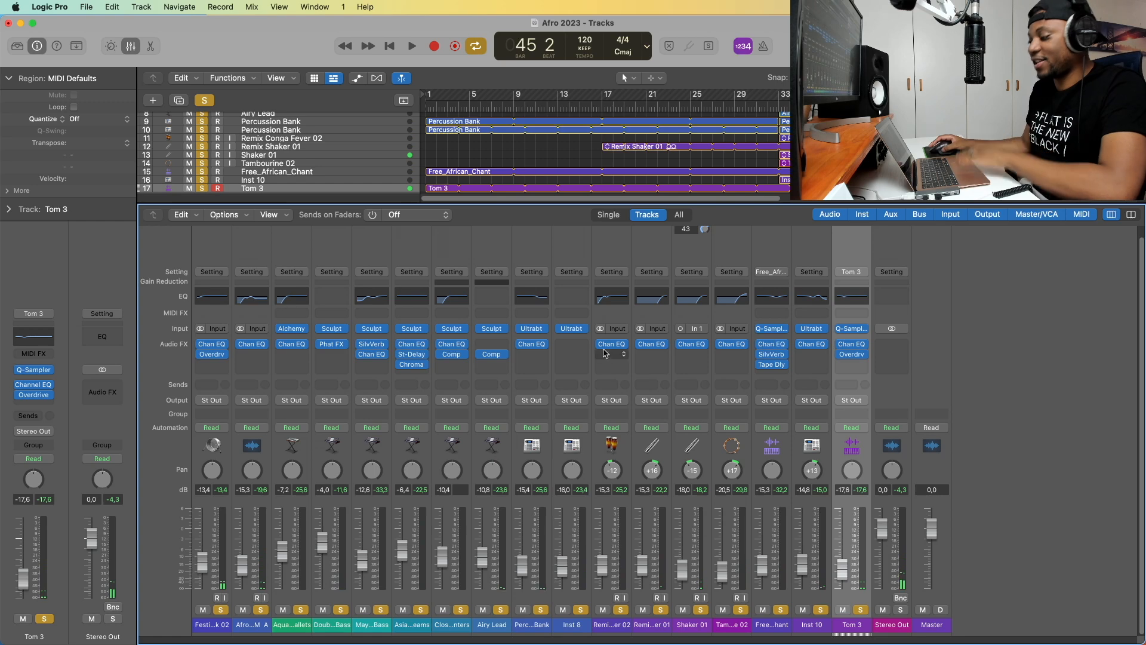
- Clear all solos and play the full mix with the mixer hidden
key(space)
click(212, 102)
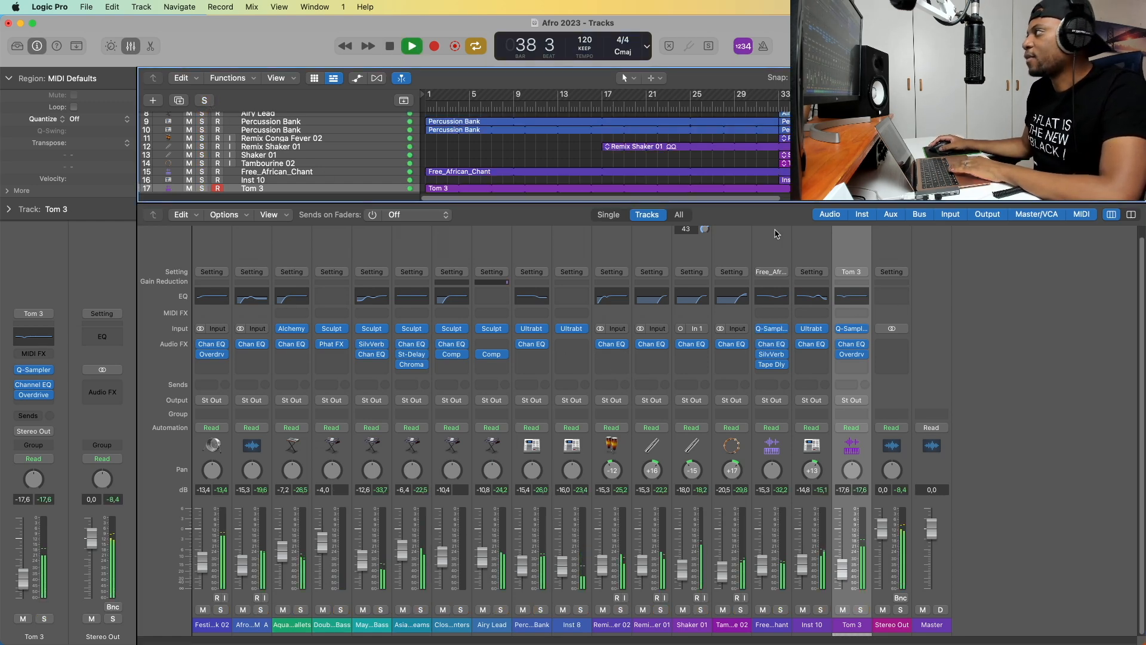
key(x)
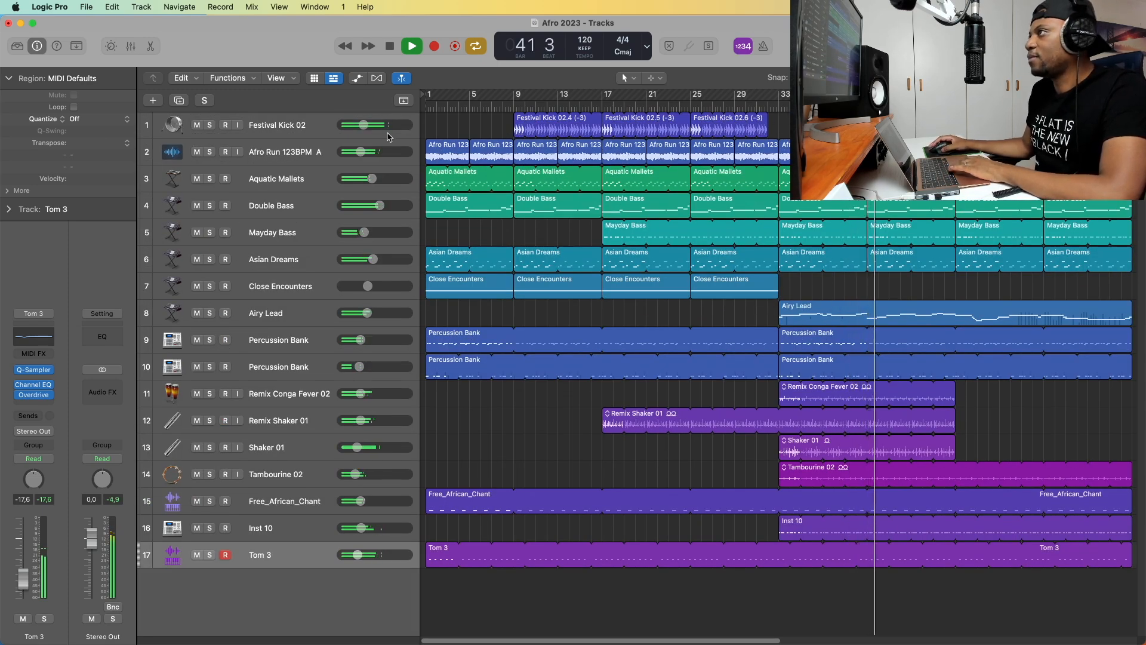
- Raise Festival Kick 02's volume to -10.2 dB, checking it against the full mix in playback
click(325, 131)
key(space)
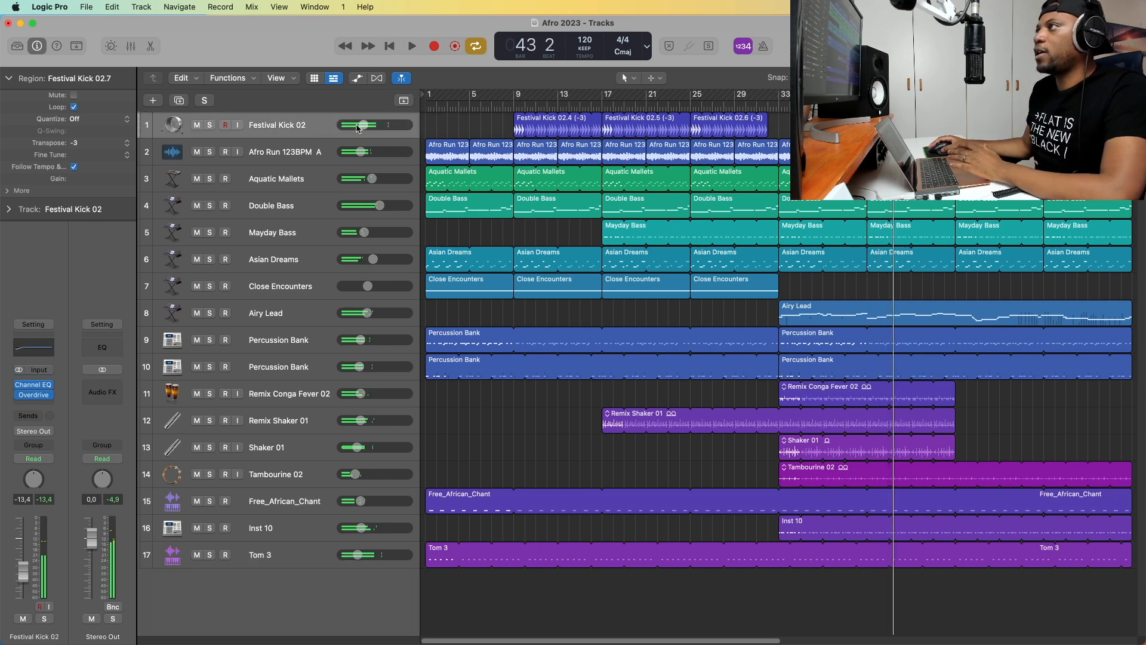
drag(365, 128, 369, 126)
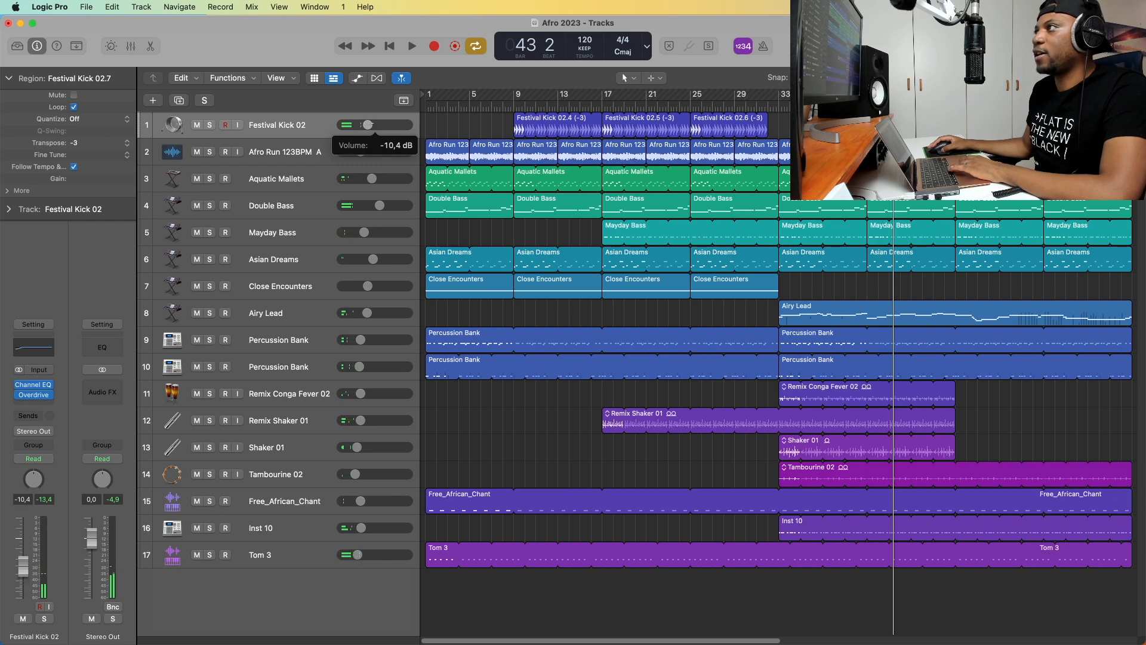
key(space)
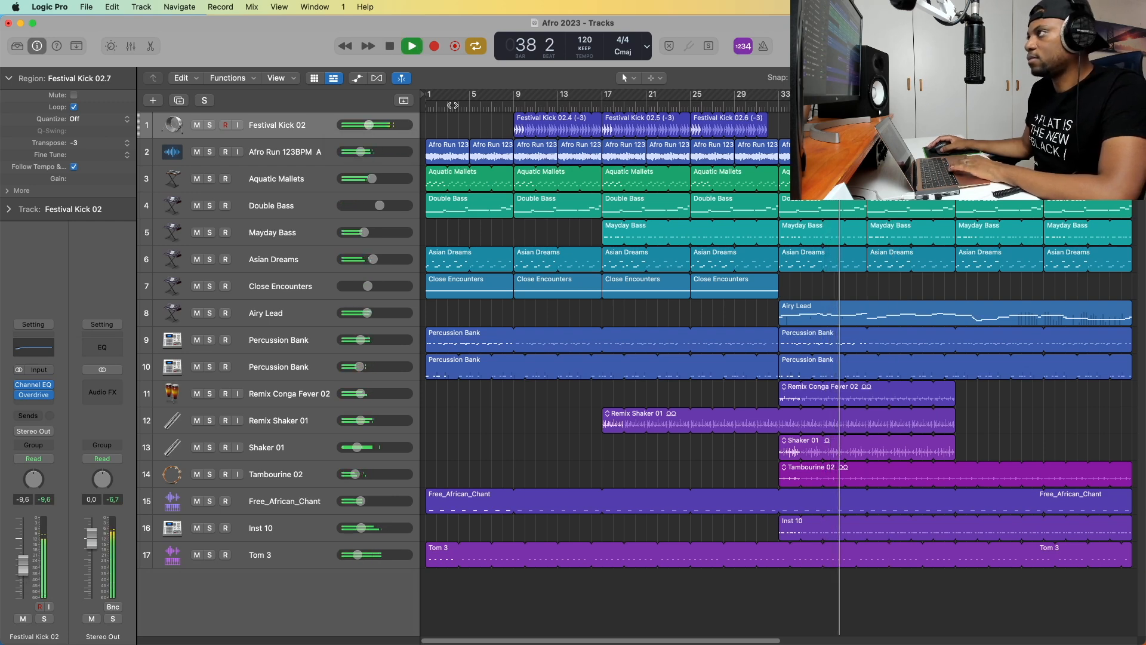
drag(375, 122, 369, 128)
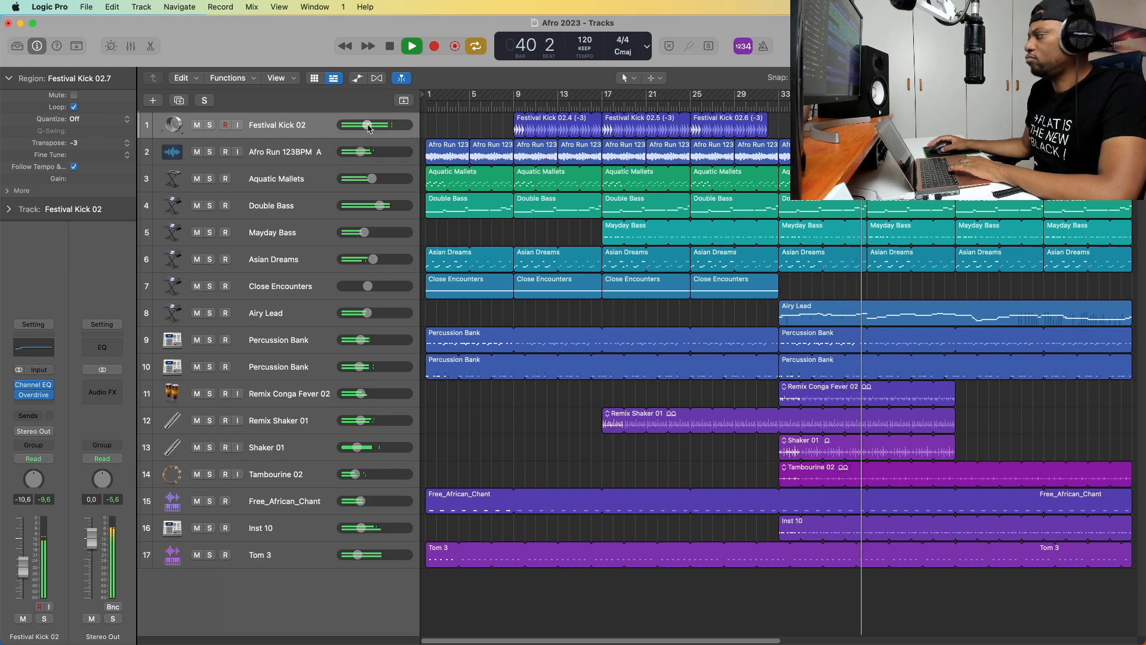
drag(369, 127, 369, 127)
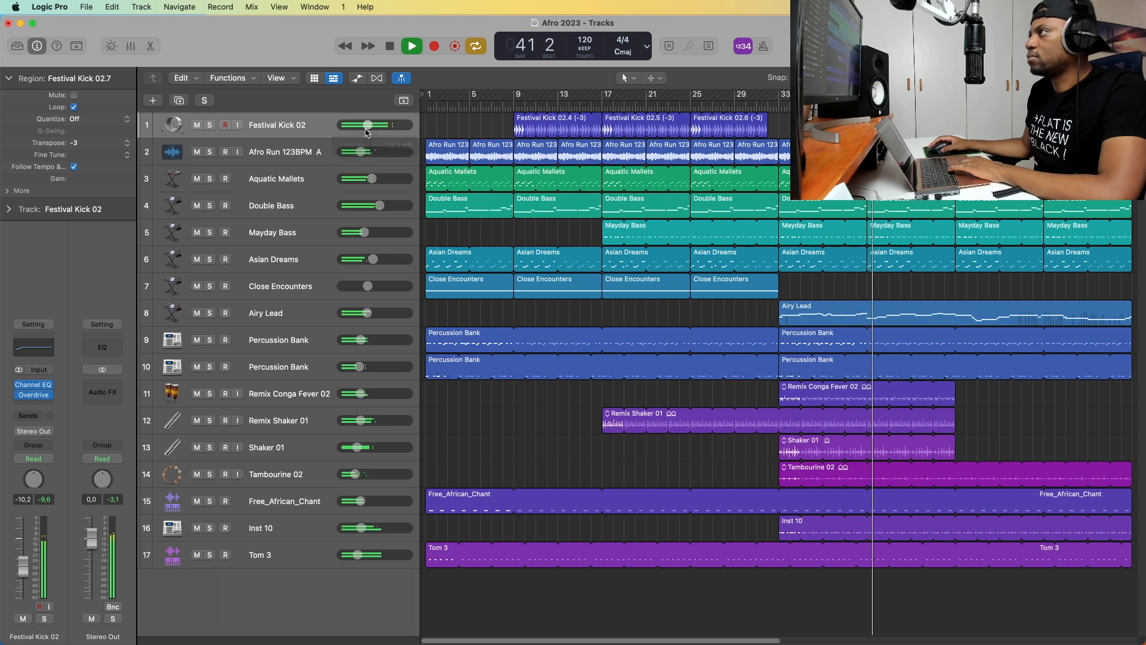
- Stop playback and insert a stereo Compressor after Phat FX on the Double Bass channel
click(323, 179)
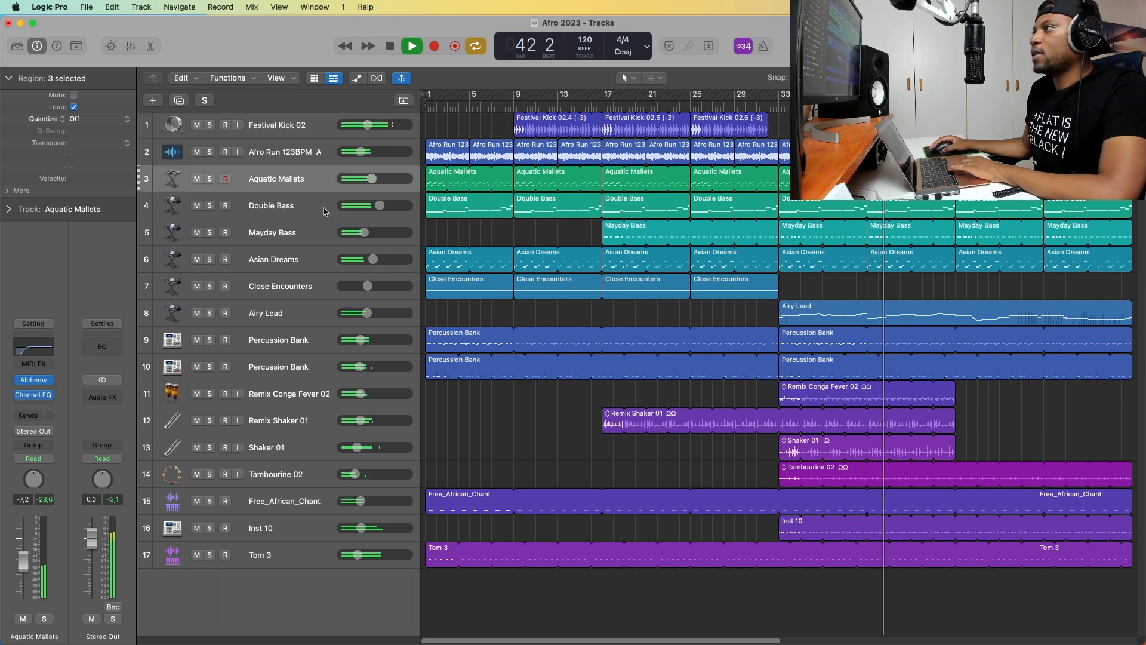
click(318, 209)
key(space)
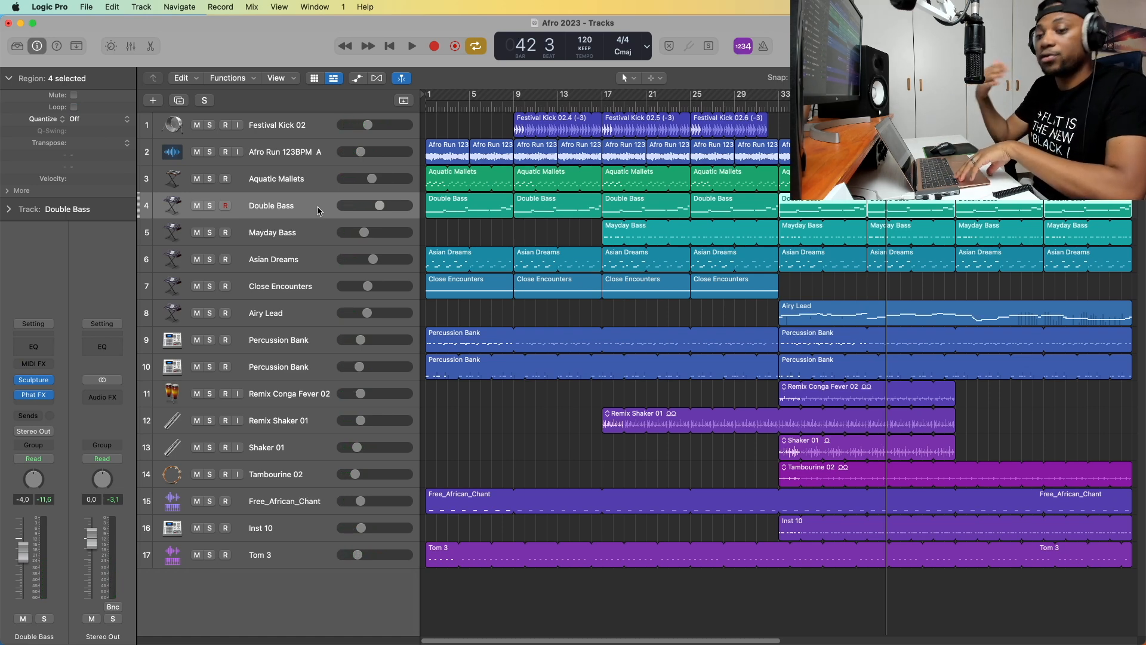
key(x)
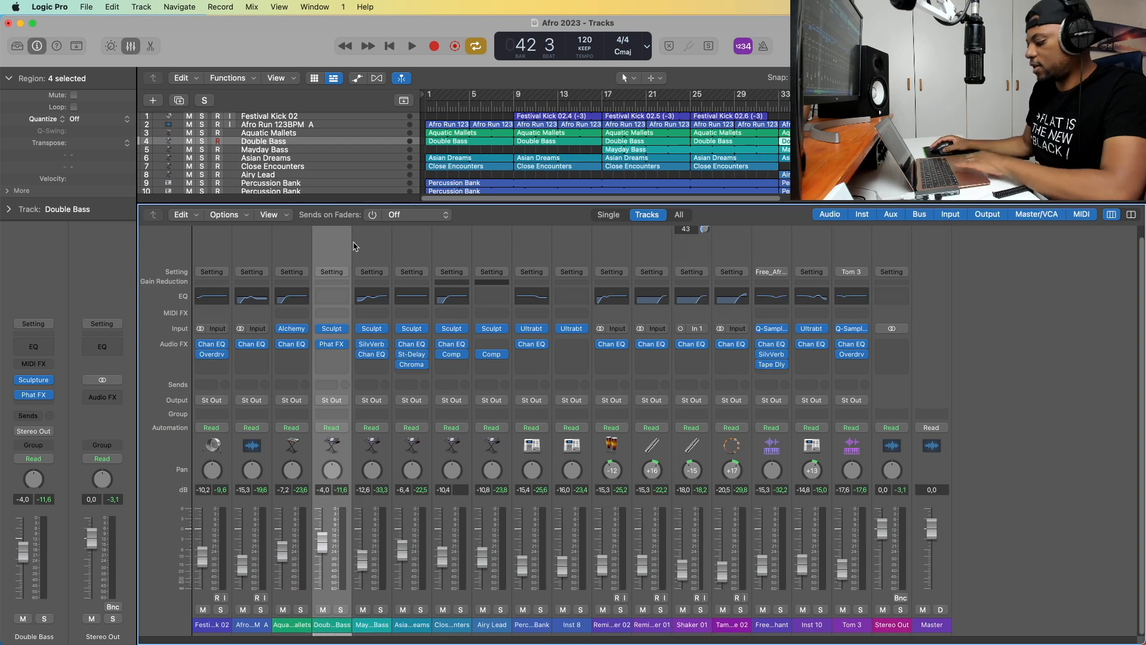
click(337, 361)
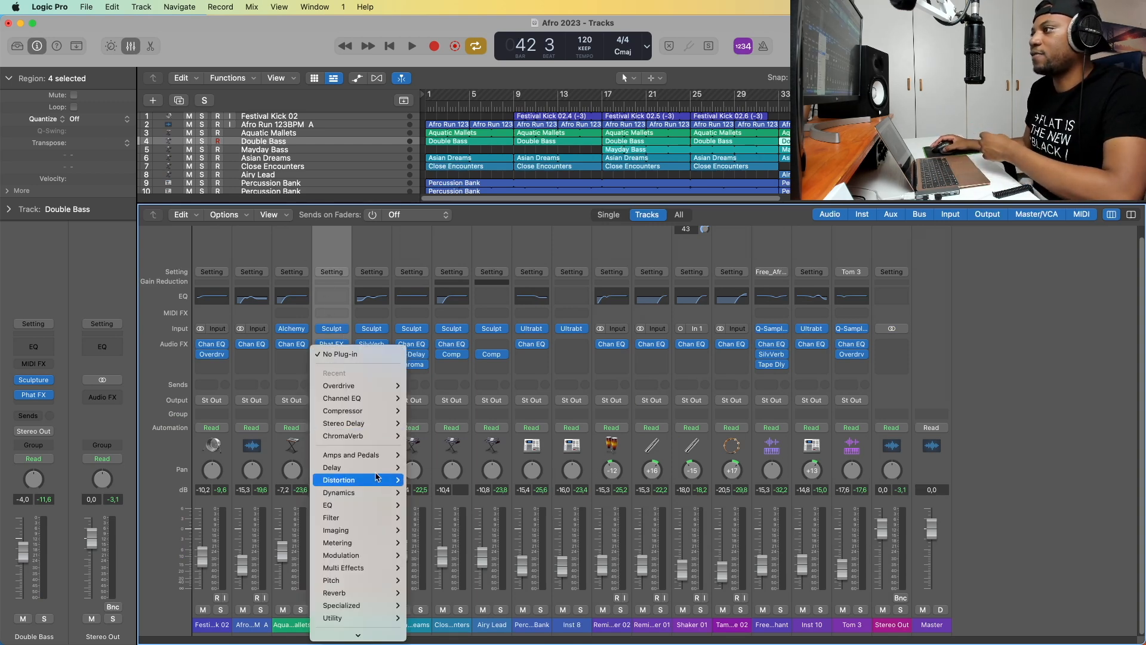
mouse_move(373, 496)
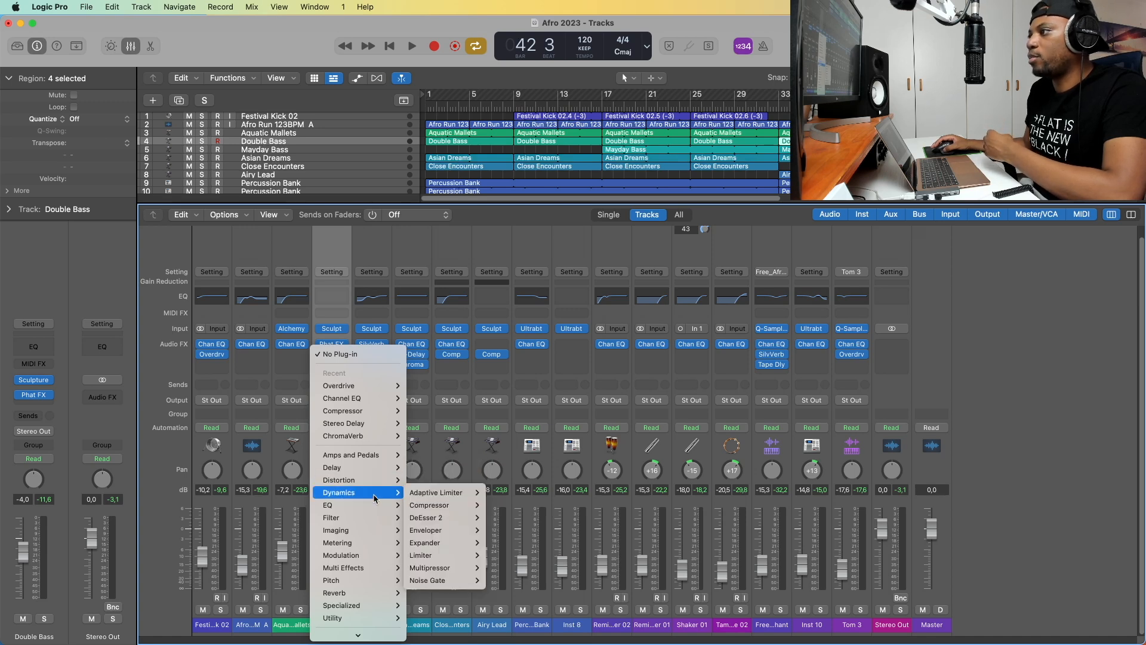
mouse_move(433, 499)
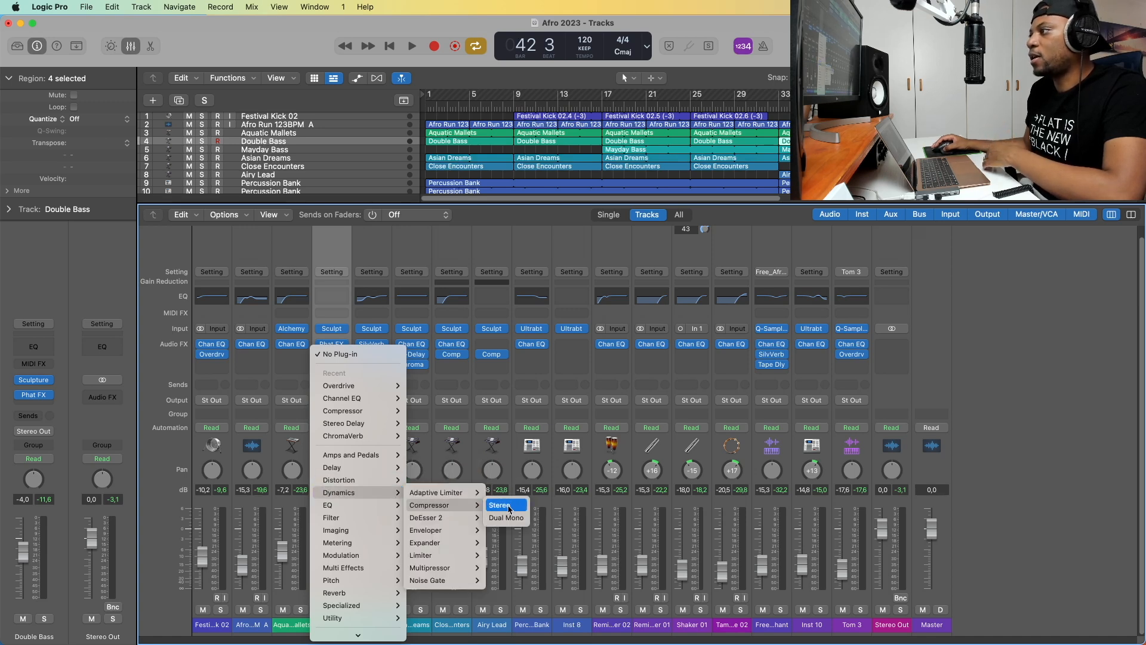
click(505, 505)
- Set the Double Bass compressor's side-chain source to Festival Kick 02 and check the ducking in playback
drag(656, 178, 624, 164)
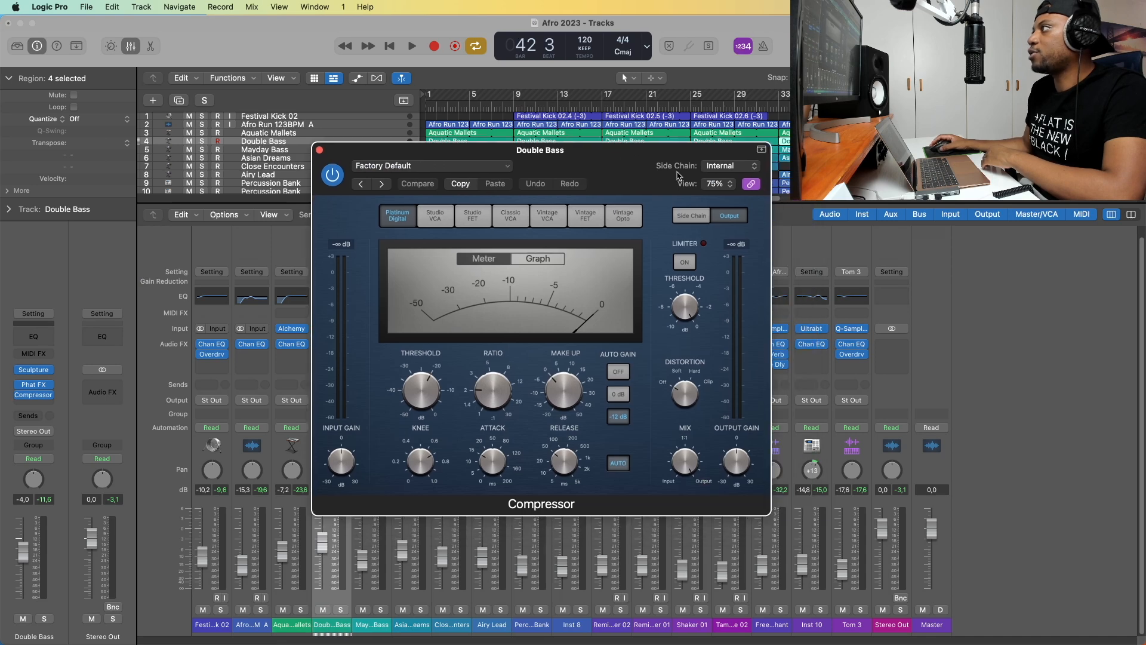
click(722, 168)
mouse_move(739, 188)
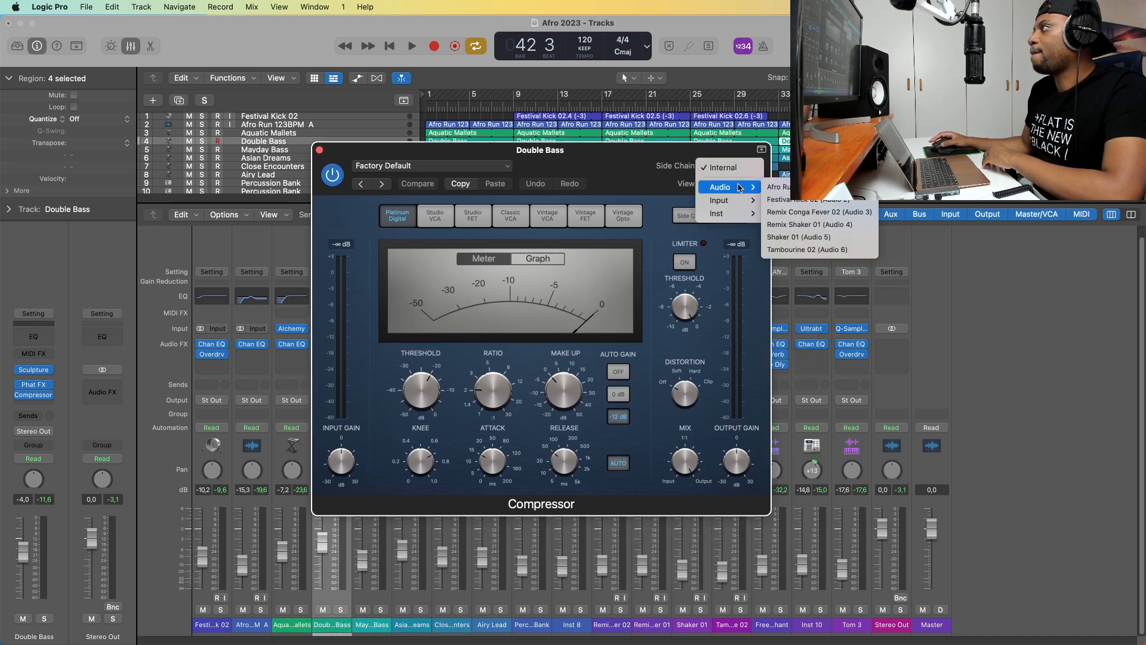
click(794, 200)
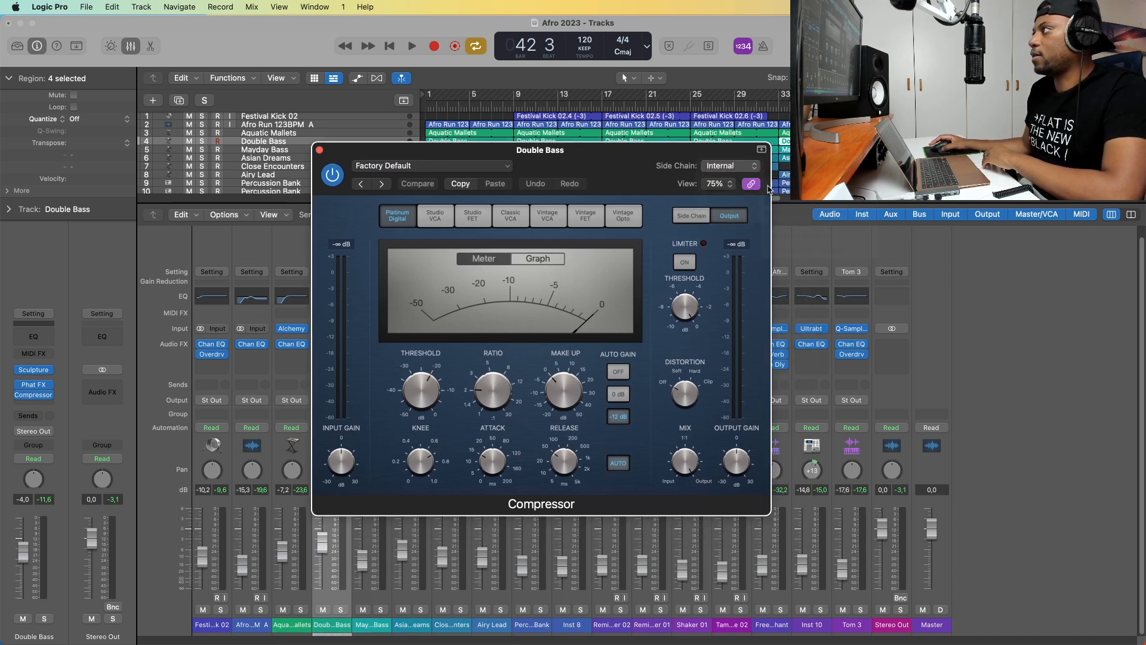
key(space)
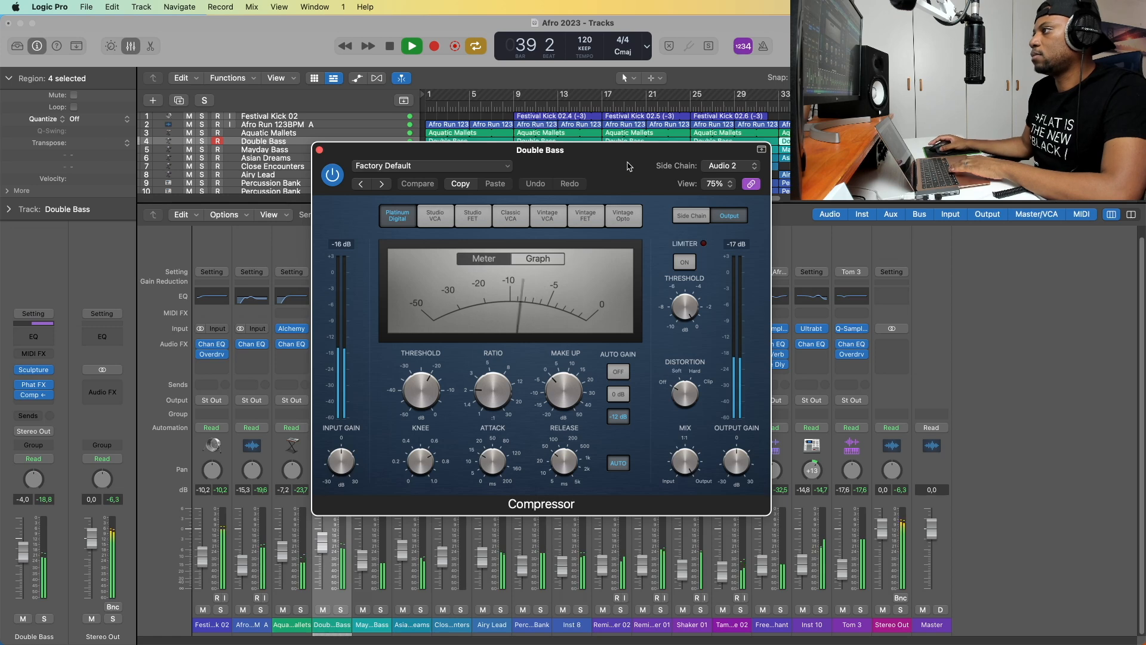
key(space)
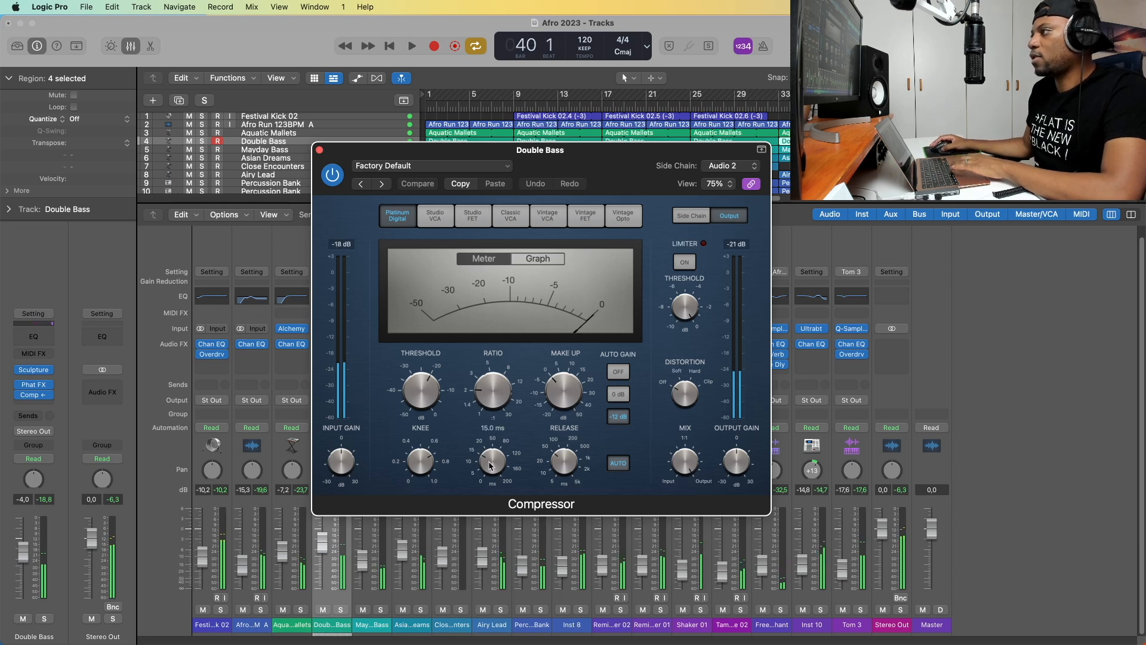
- Shorten the Double Bass compressor's attack and set its release to 20 ms, checking the result in playback
drag(492, 463, 491, 482)
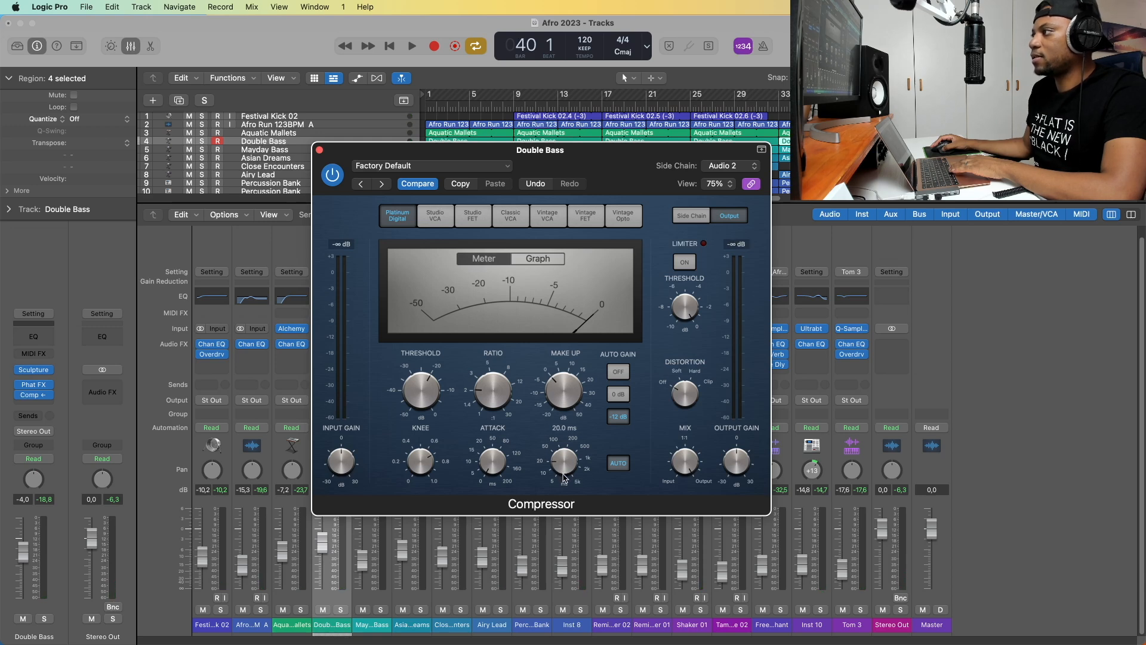
key(space)
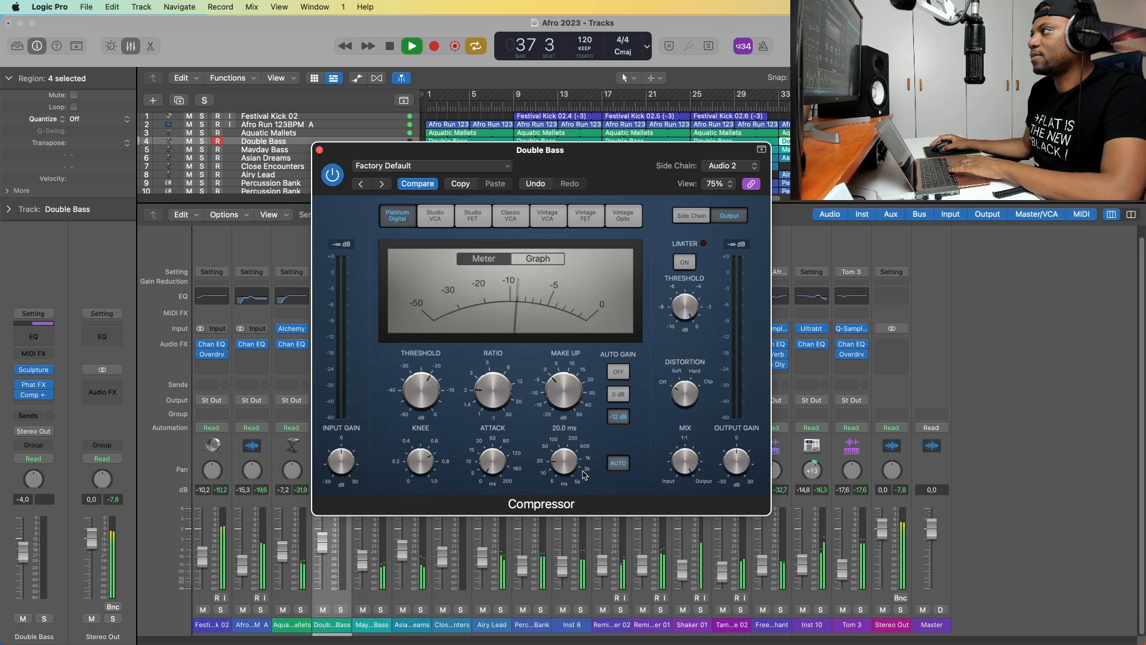
key(space)
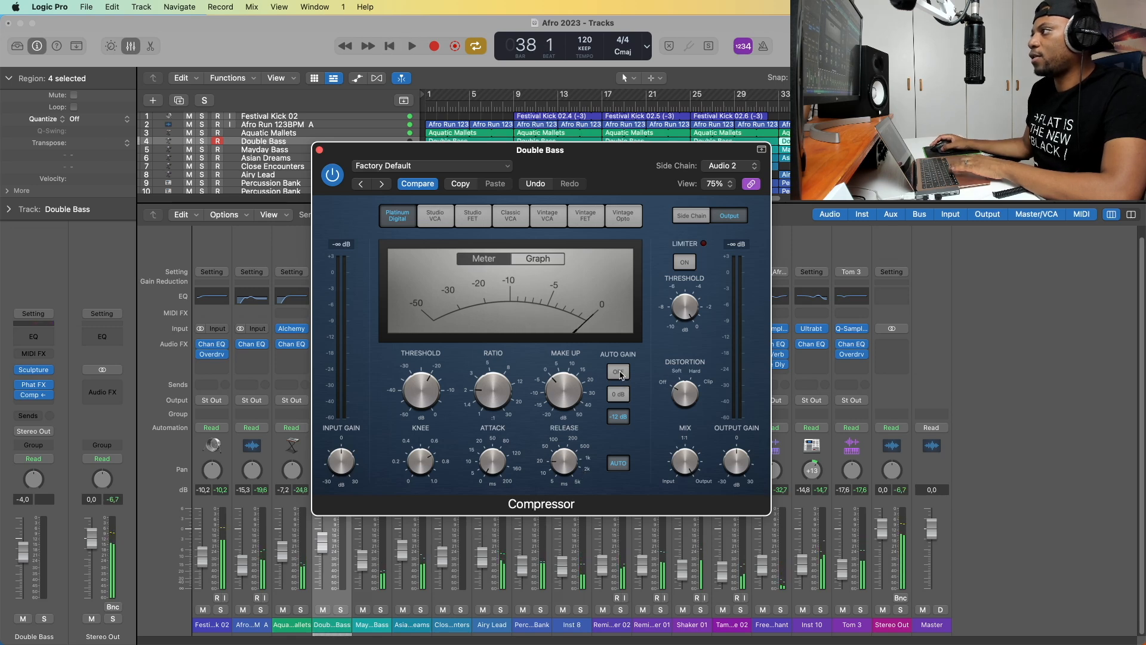
- Turn off the Double Bass compressor's Auto Gain and automatic release while auditioning the mix
click(618, 372)
key(space)
click(621, 464)
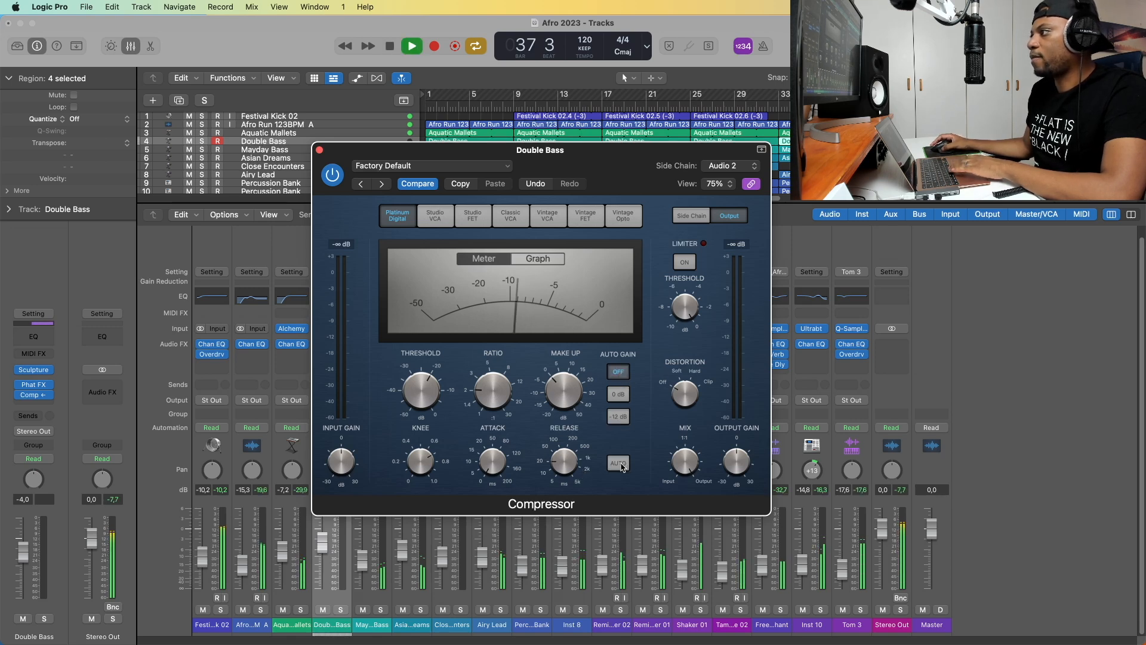
drag(522, 458, 508, 465)
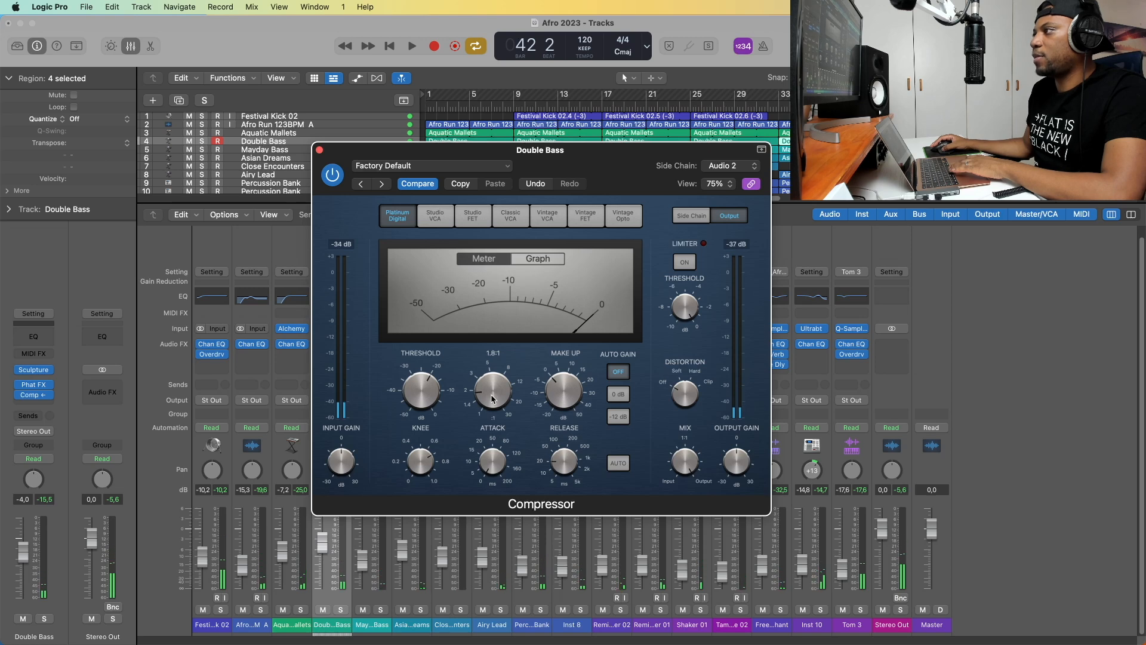
- Lower the Double Bass compressor's ratio and set its threshold to -15.0 dB, checking it in playback
key(space)
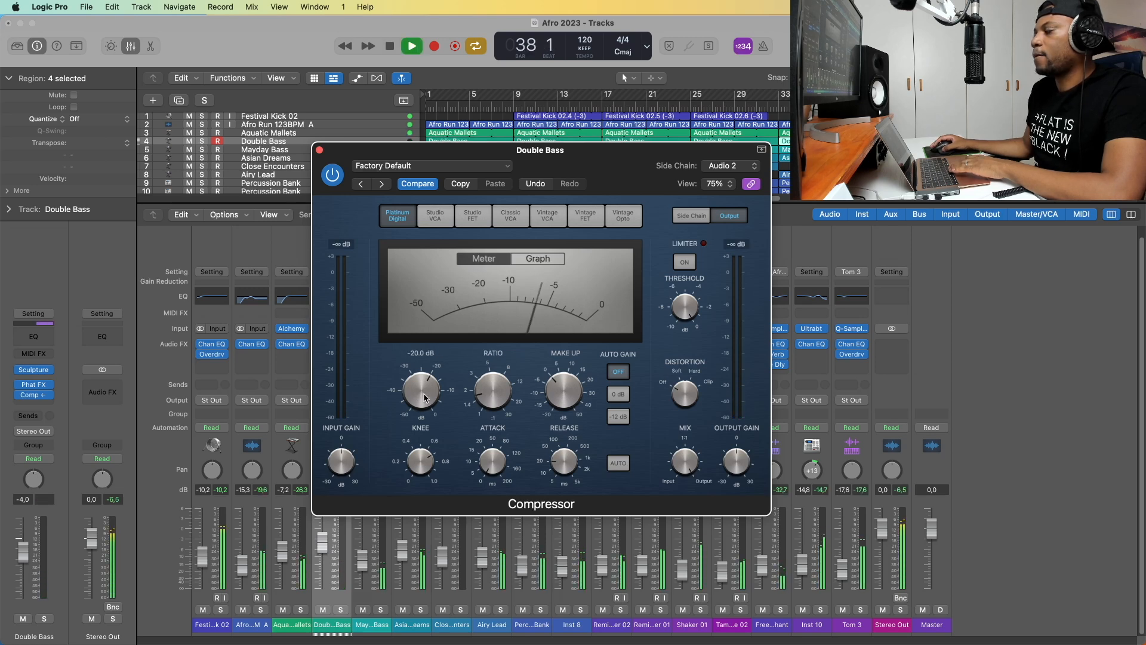
drag(426, 391, 426, 391)
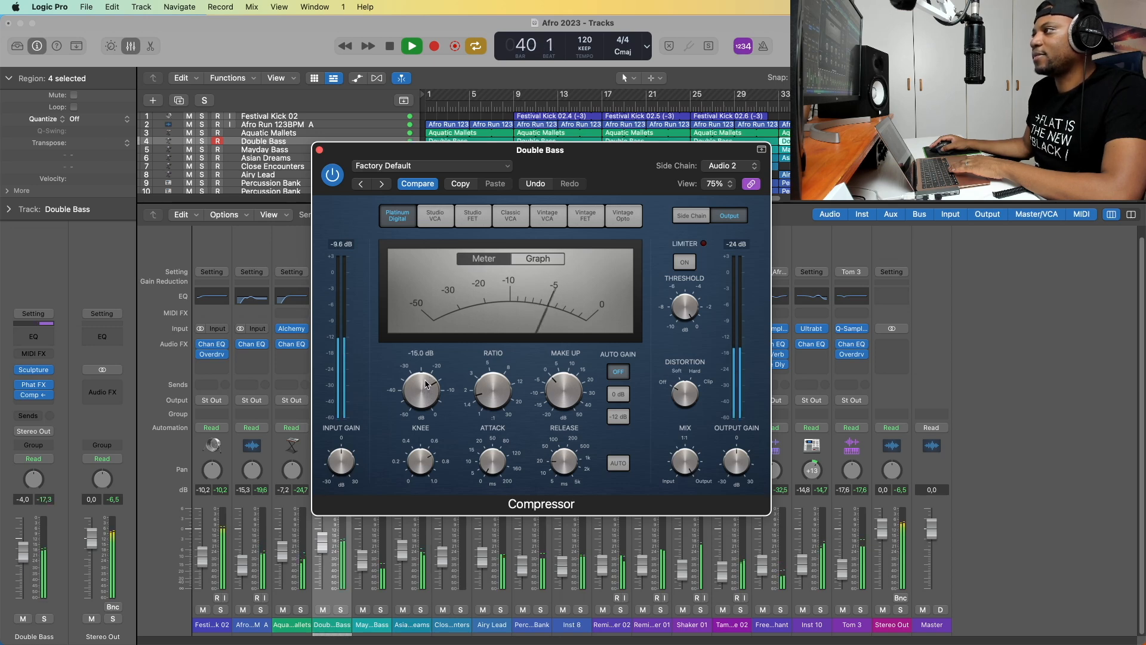
key(space)
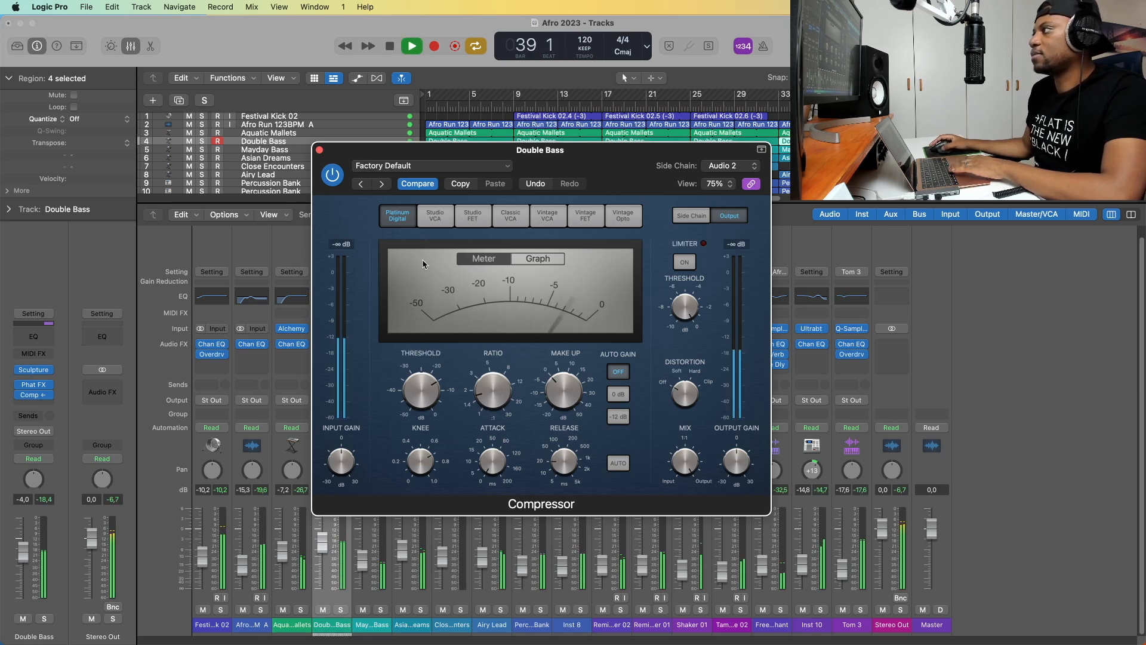
- Close the compressor and watch the Double Bass channel's gain reduction meter during playback
click(320, 150)
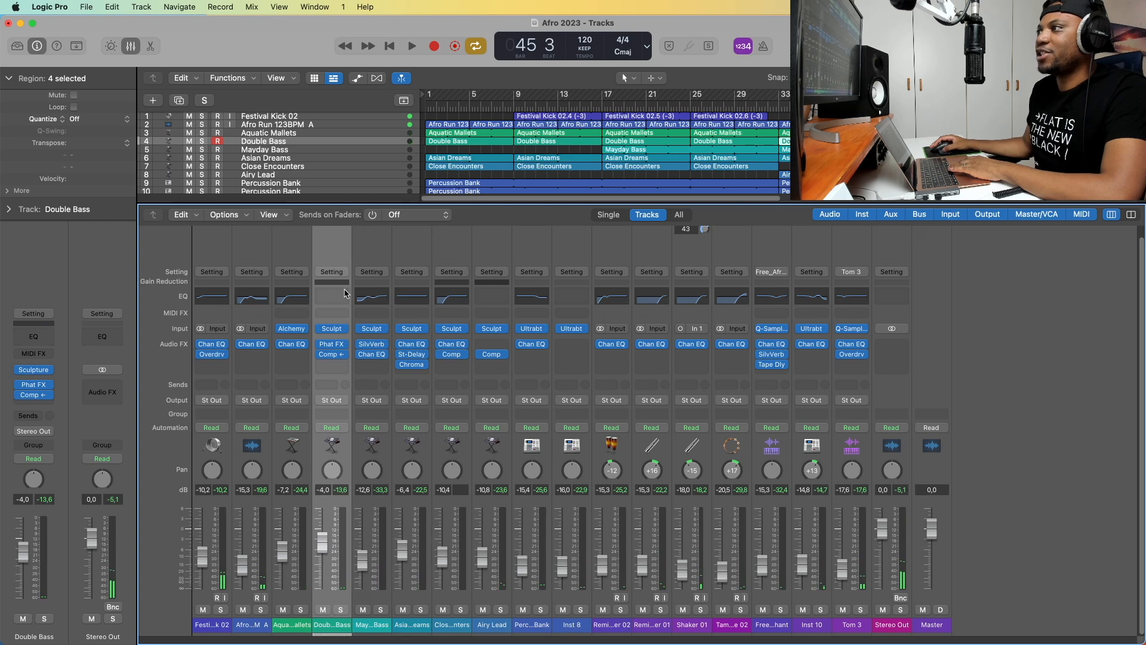
key(space)
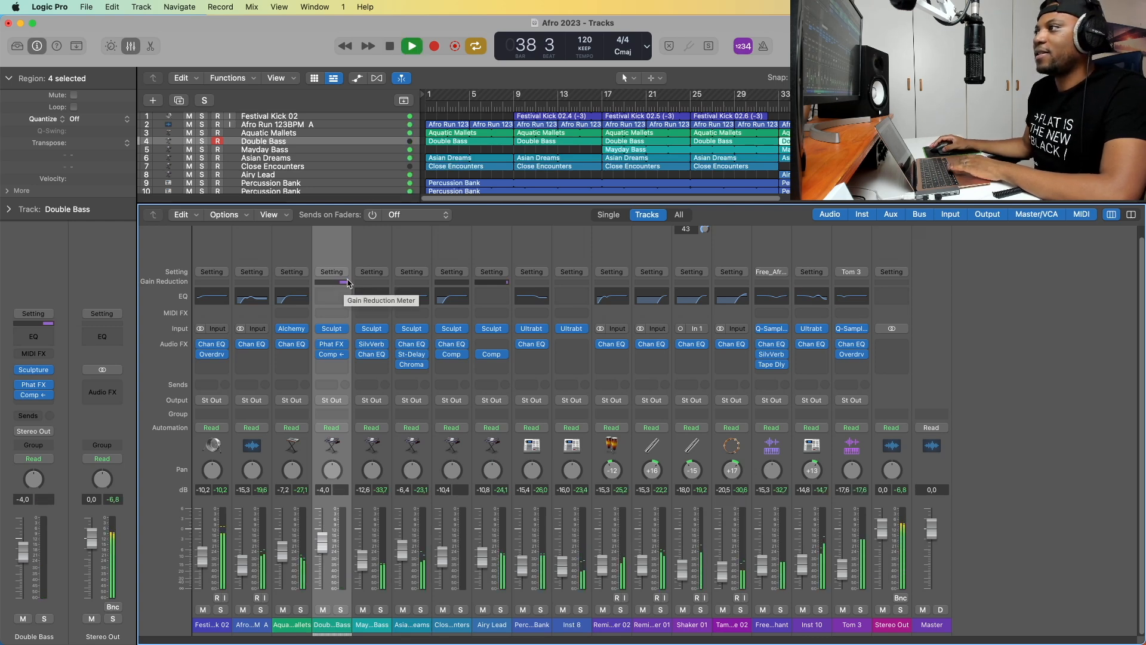
key(space)
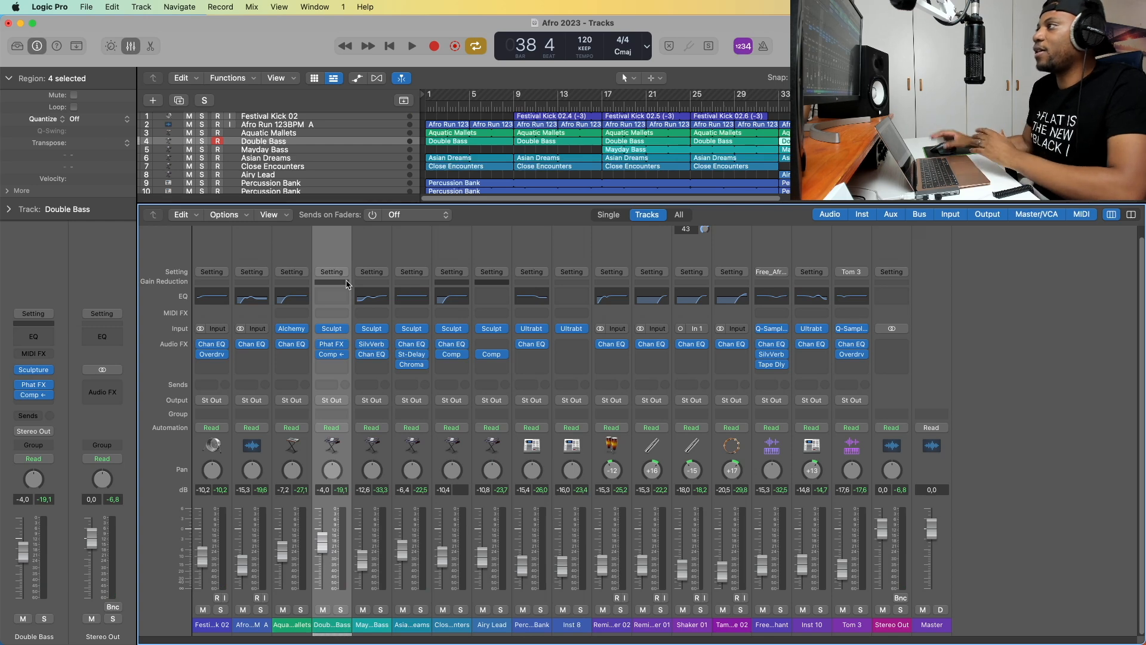
- Hide the mixer and extend the cycle range back so that it starts at bar 17
key(x)
key(space)
key(space)
drag(1050, 95, 829, 95)
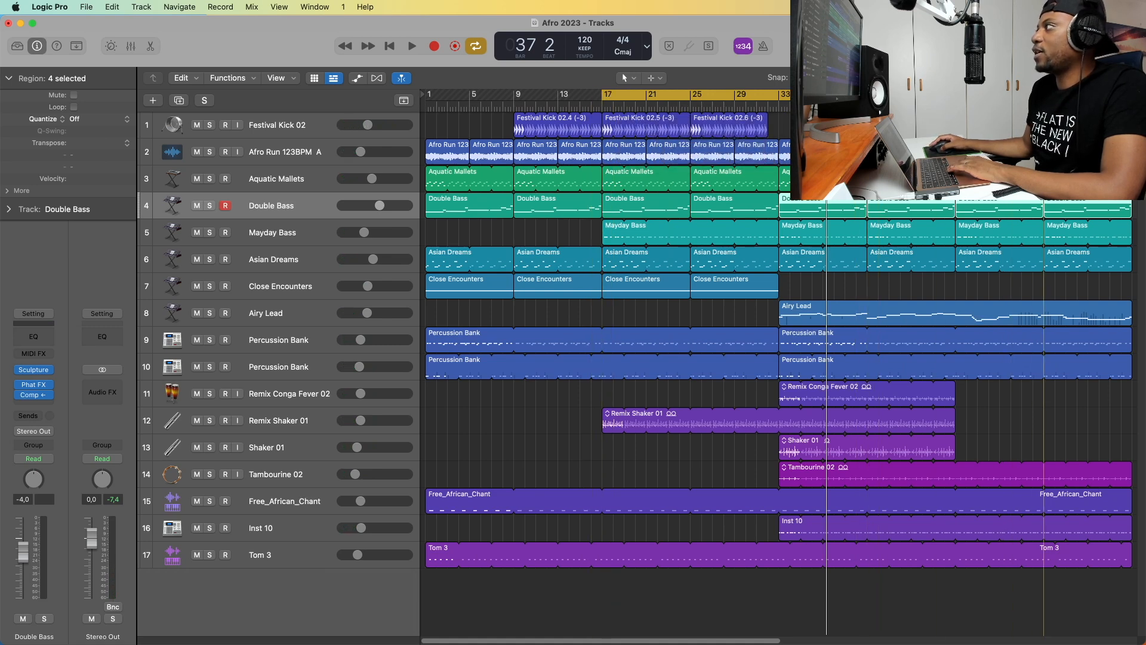
- Listen to the full mix from bar 17 with the inspector hidden, following the arrangement past bar 33
key(space)
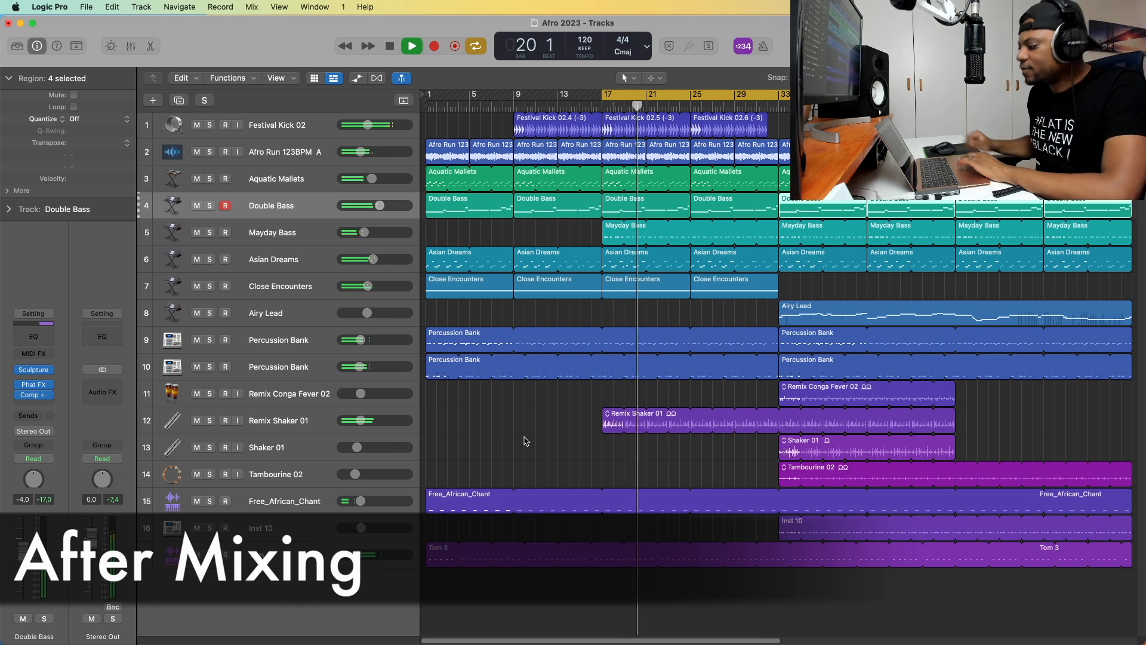
click(38, 47)
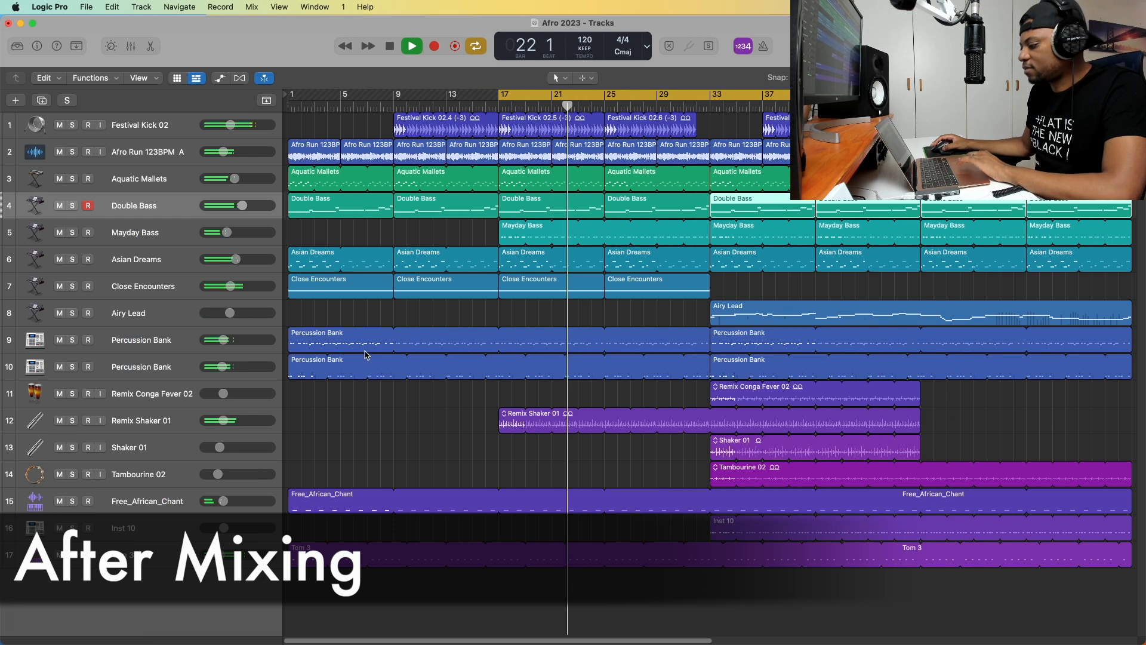
scroll(366, 354, right, 1)
scroll(366, 354, right, 2)
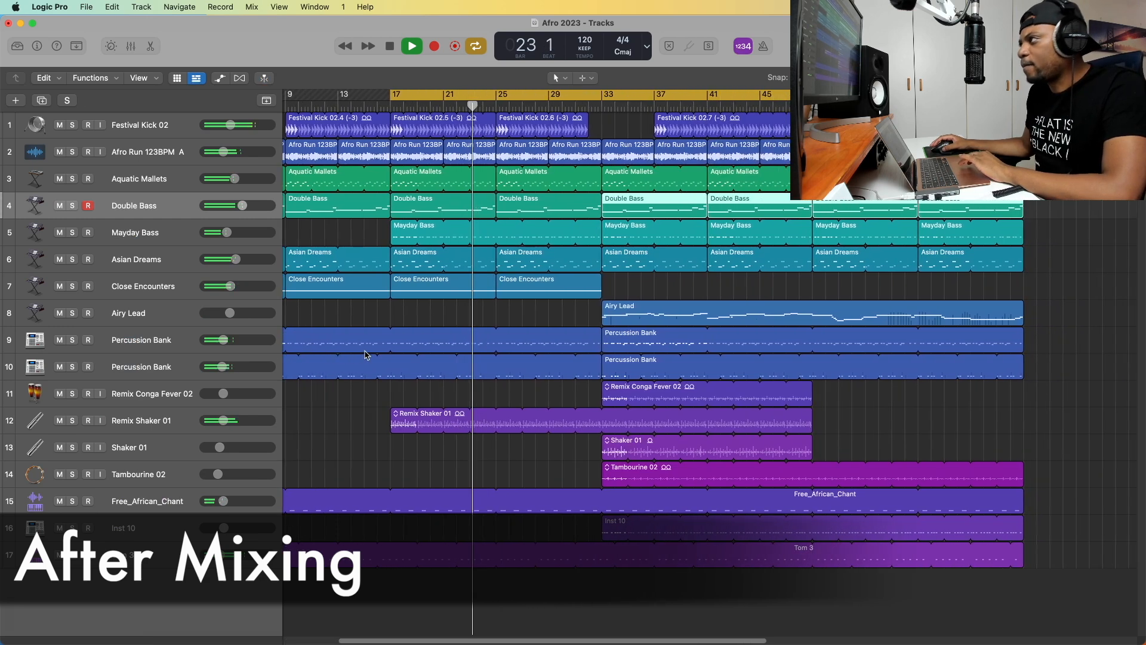
scroll(366, 354, right, 1)
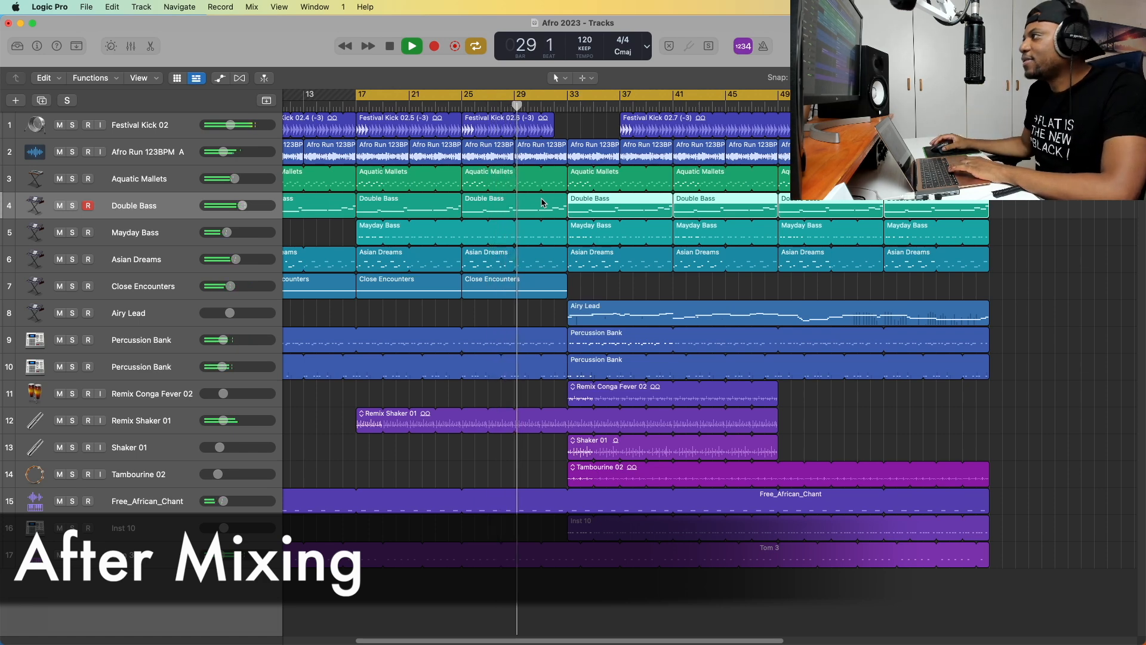
scroll(542, 202, right, 2)
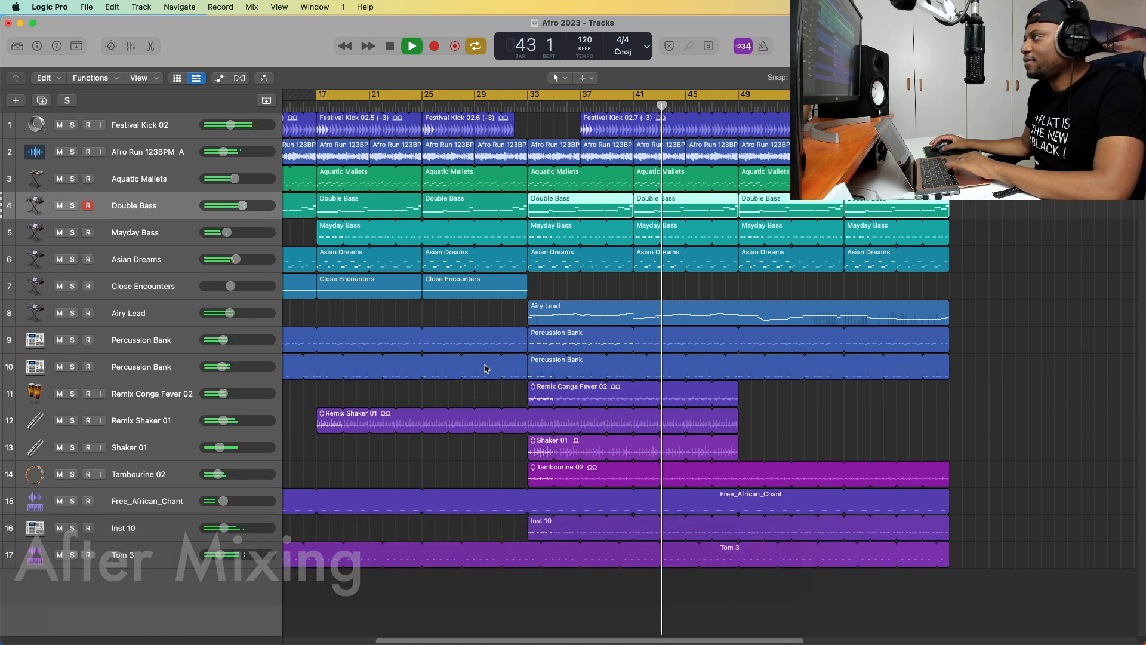
key(space)
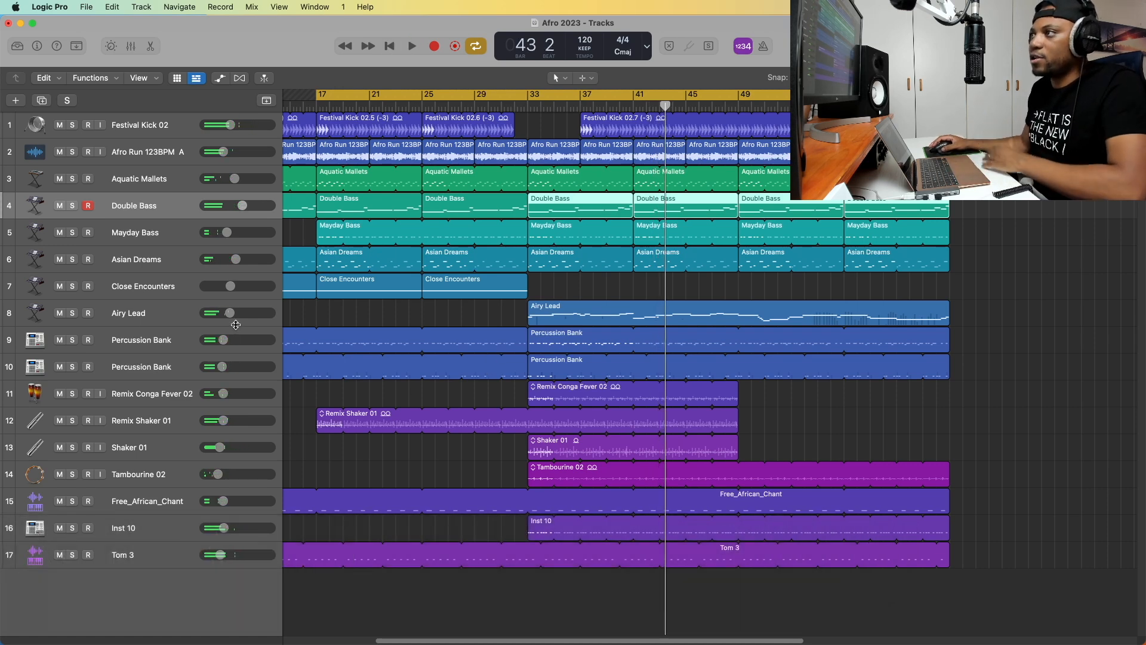
- Lower Airy Lead's volume to -16.2 dB, show the mixer and check the Stereo Out level in playback
drag(229, 313, 228, 313)
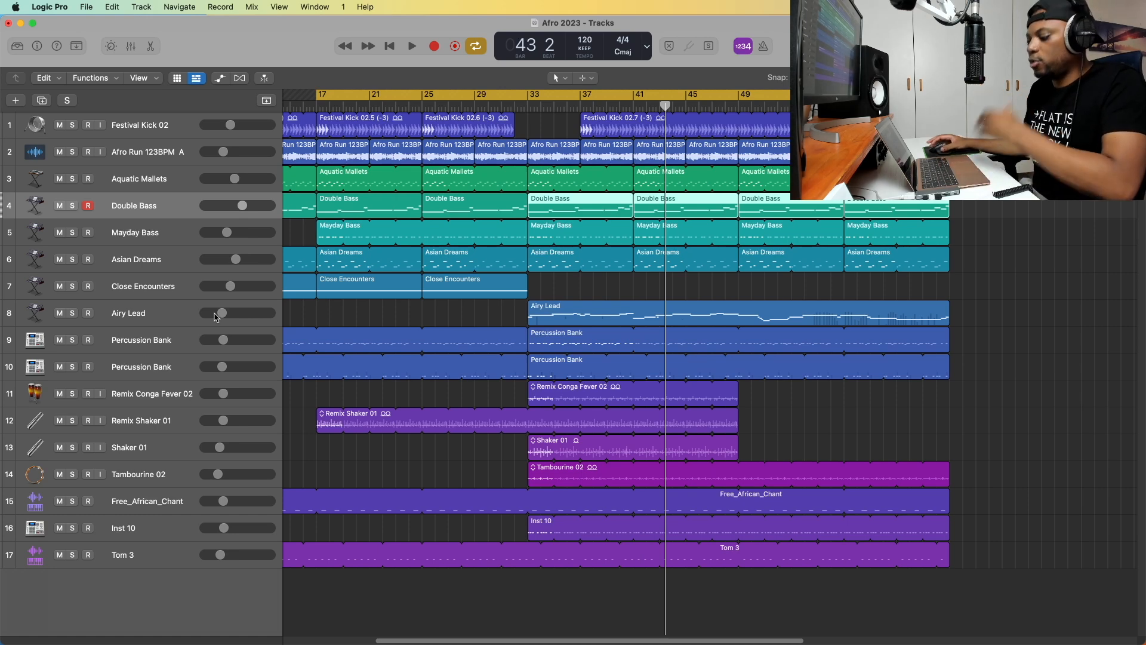
key(x)
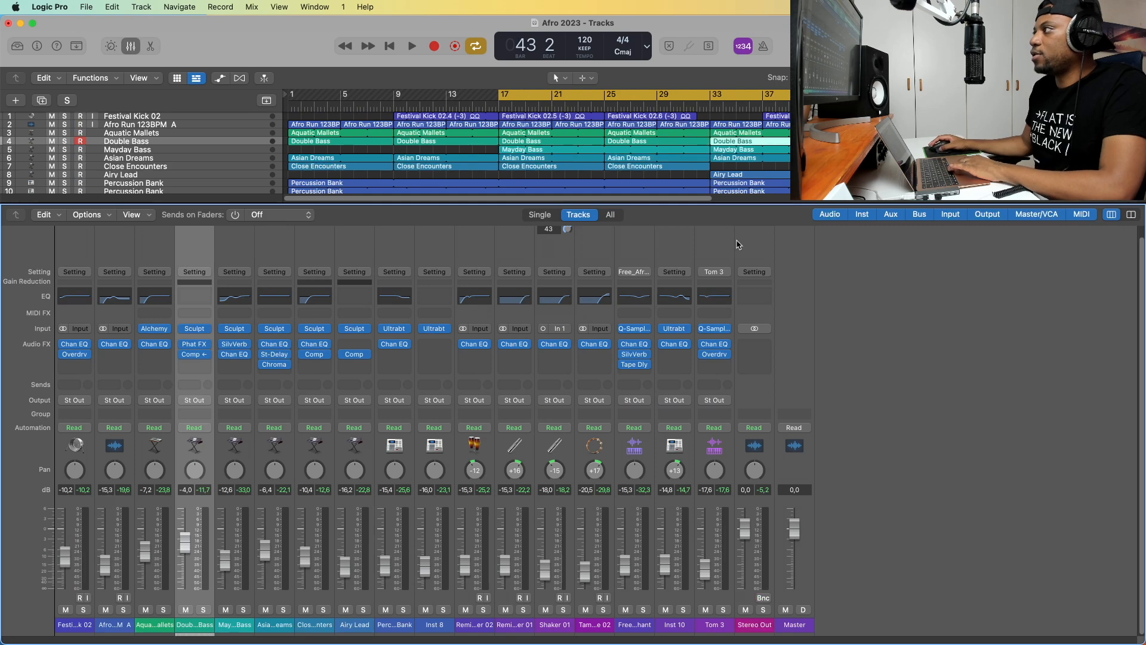
key(space)
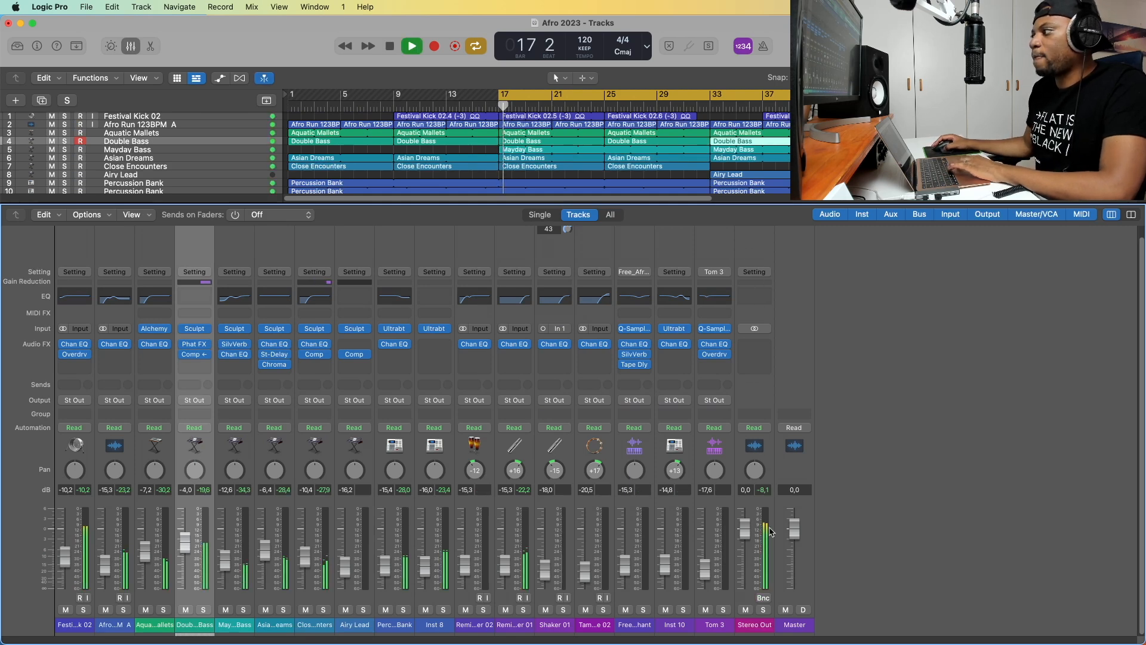
key(space)
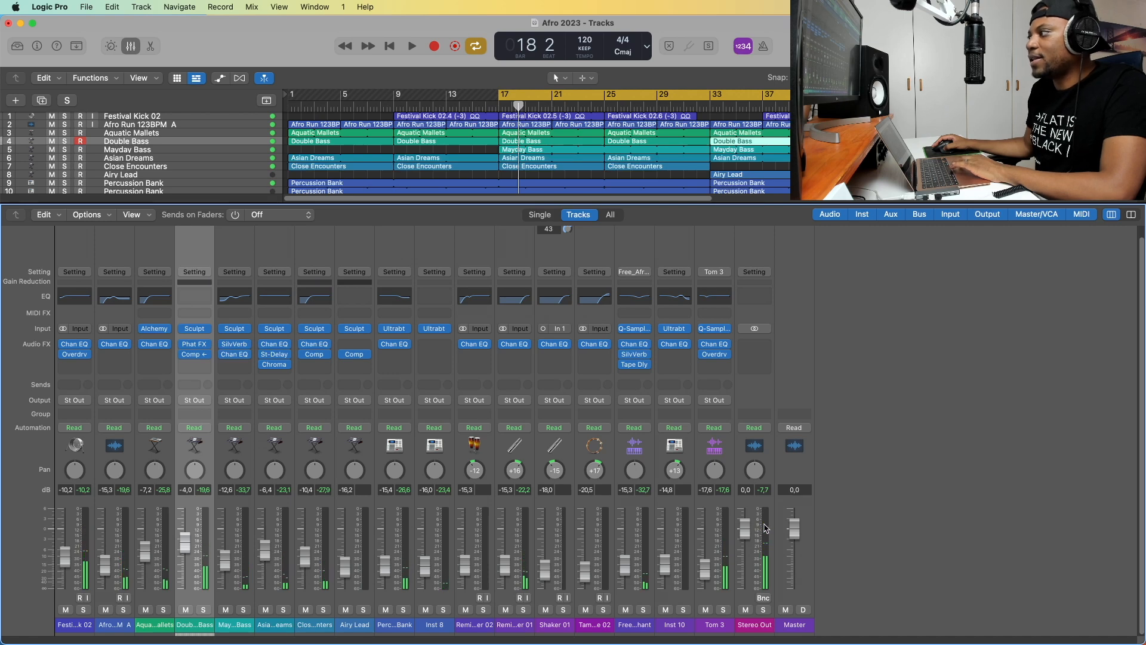